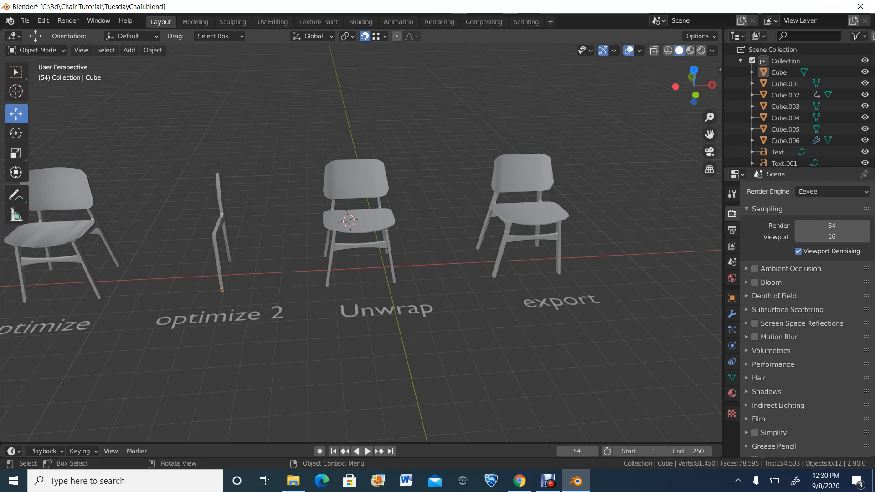
{"action": "middle_click_drag", "start_coordinate": [365, 247], "coordinate": [350, 254]}
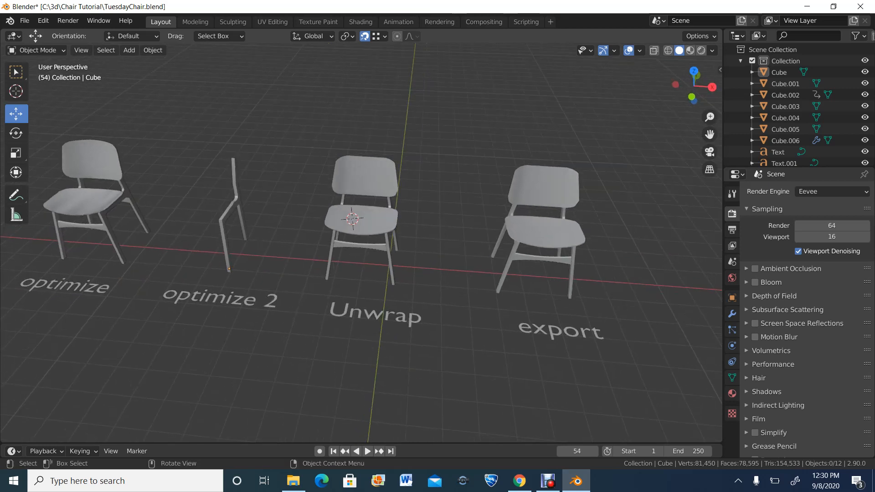
{"action": "scroll", "coordinate": [362, 243], "scroll_direction": "up", "scroll_amount": 1}
{"action": "left_click_drag", "start_coordinate": [307, 135], "coordinate": [396, 228]}
{"action": "scroll", "coordinate": [396, 228], "scroll_direction": "up", "scroll_amount": 3}
{"action": "middle_click_drag", "start_coordinate": [396, 228], "coordinate": [446, 199]}
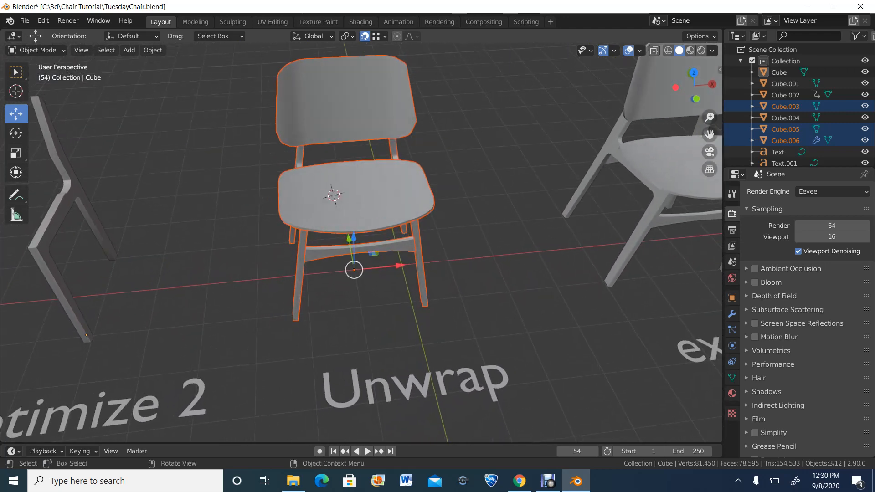
{"action": "scroll", "coordinate": [447, 199], "scroll_direction": "down", "scroll_amount": 6}
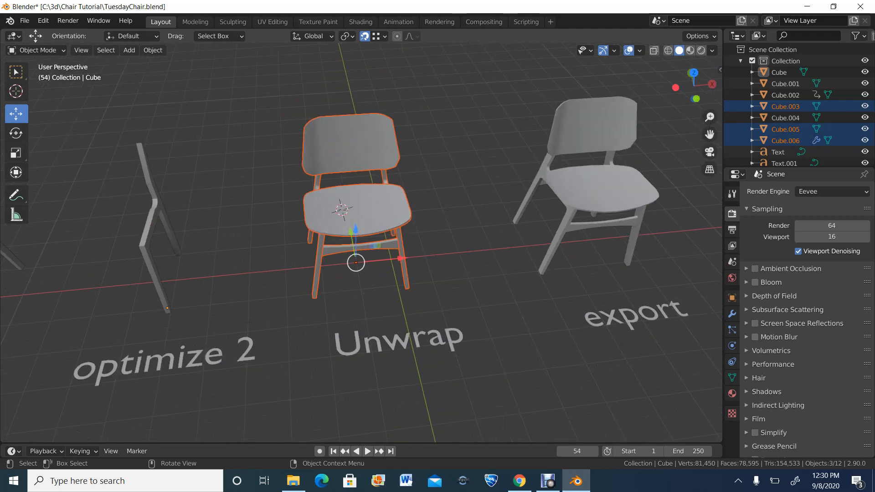
{"action": "middle_click_drag", "start_coordinate": [446, 199], "coordinate": [437, 200]}
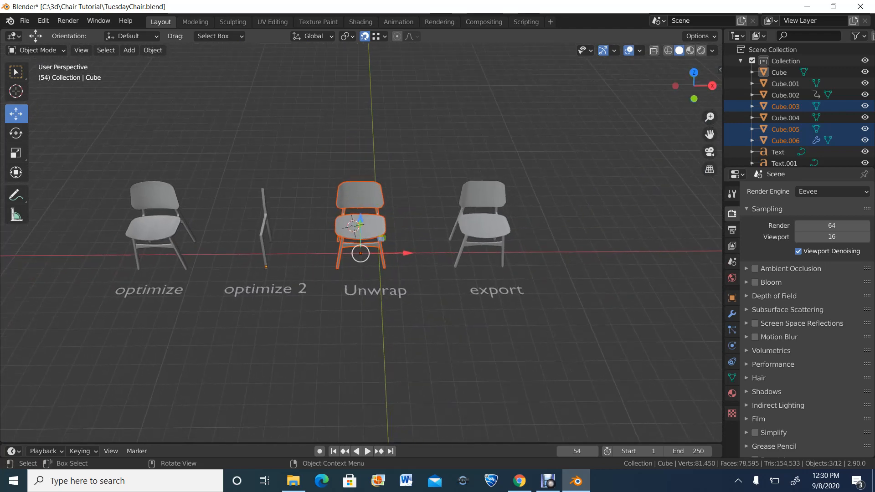
{"action": "left_click_drag", "start_coordinate": [105, 157], "coordinate": [292, 322], "text": "shift"}
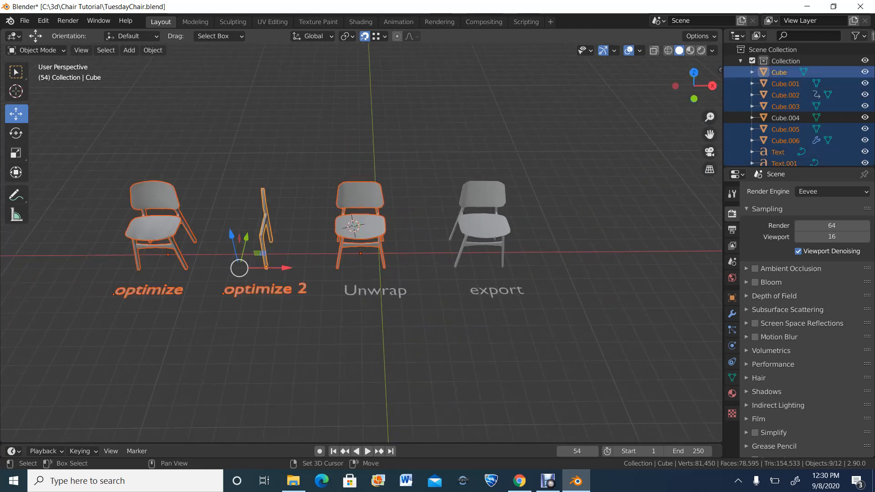
{"action": "left_click_drag", "start_coordinate": [611, 127], "coordinate": [426, 337], "text": "shift"}
{"action": "left_click", "coordinate": [106, 166]}
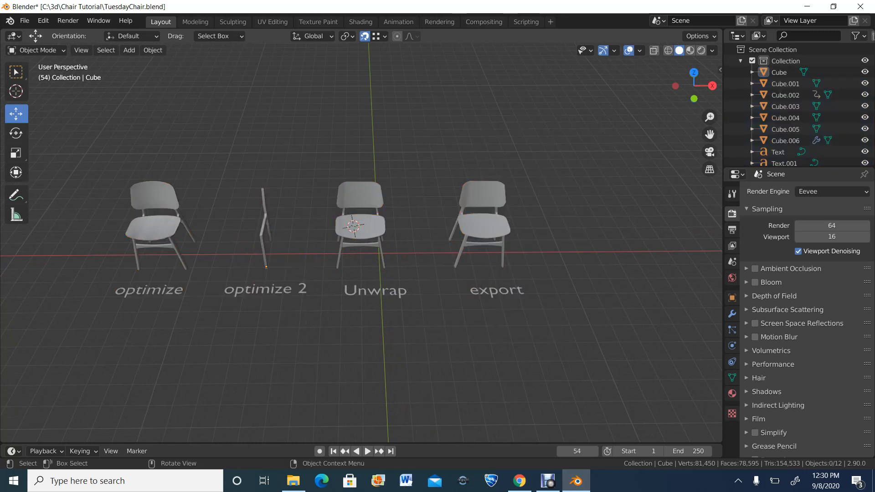
Hide every chair and text label except the chair and label marked Unwrap.
{"action": "left_click_drag", "start_coordinate": [106, 166], "coordinate": [305, 371]}
{"action": "left_click_drag", "start_coordinate": [606, 153], "coordinate": [418, 379], "text": "shift"}
{"action": "key", "text": "h"}
Select the Unwrap chair's parts in turn to check how it is divided, ending with the leg frame selected.
{"action": "scroll", "coordinate": [361, 242], "scroll_direction": "up", "scroll_amount": 7}
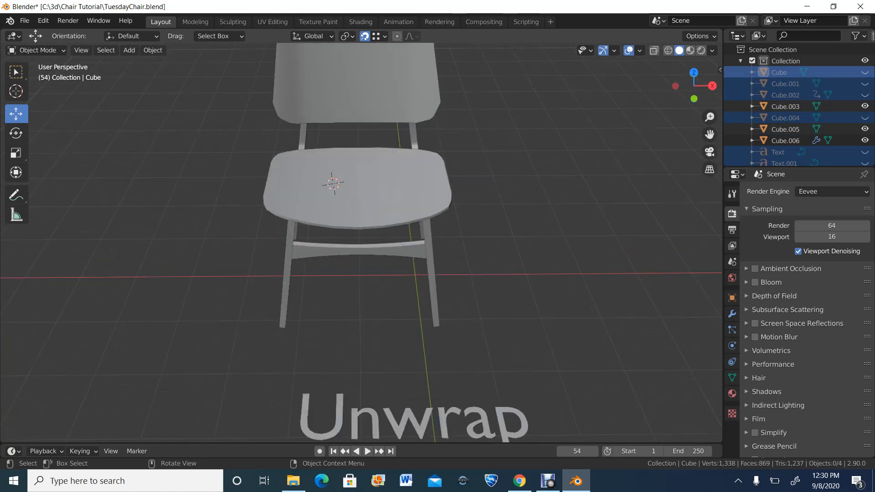
{"action": "middle_click_drag", "start_coordinate": [417, 319], "coordinate": [391, 299]}
{"action": "left_click", "coordinate": [440, 283]}
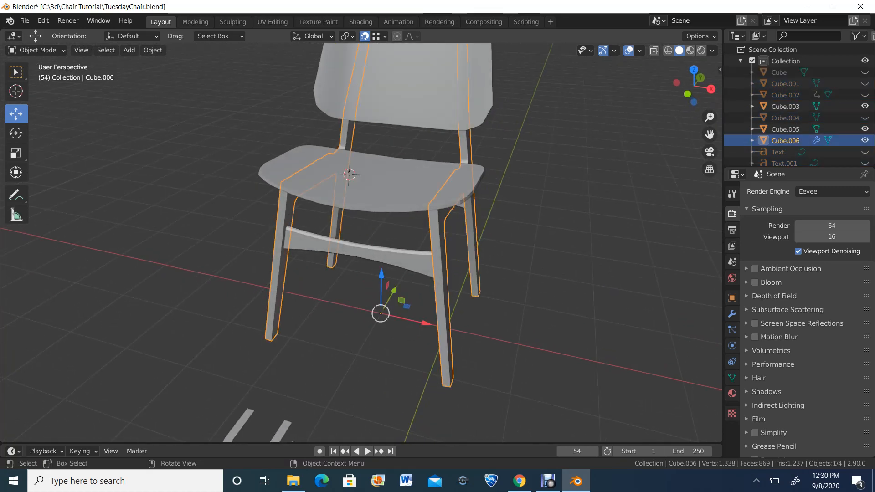
{"action": "left_click", "coordinate": [392, 192]}
{"action": "left_click", "coordinate": [402, 98]}
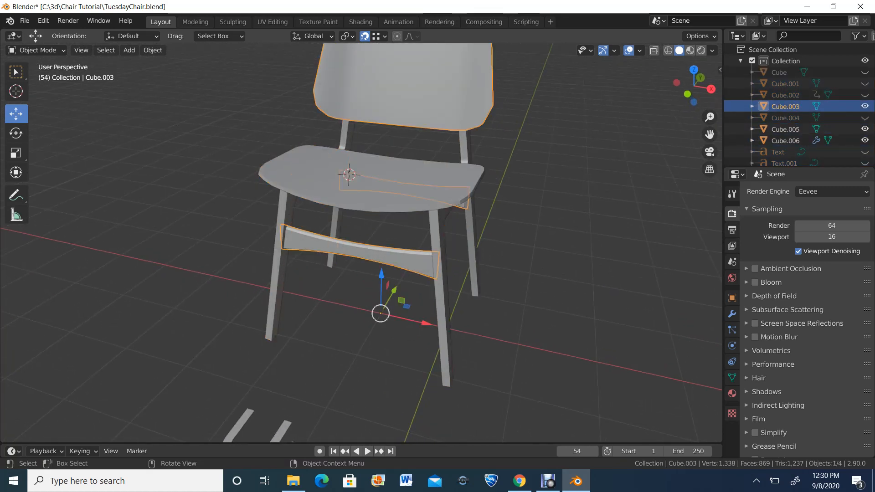
{"action": "middle_click_drag", "start_coordinate": [401, 110], "coordinate": [377, 88]}
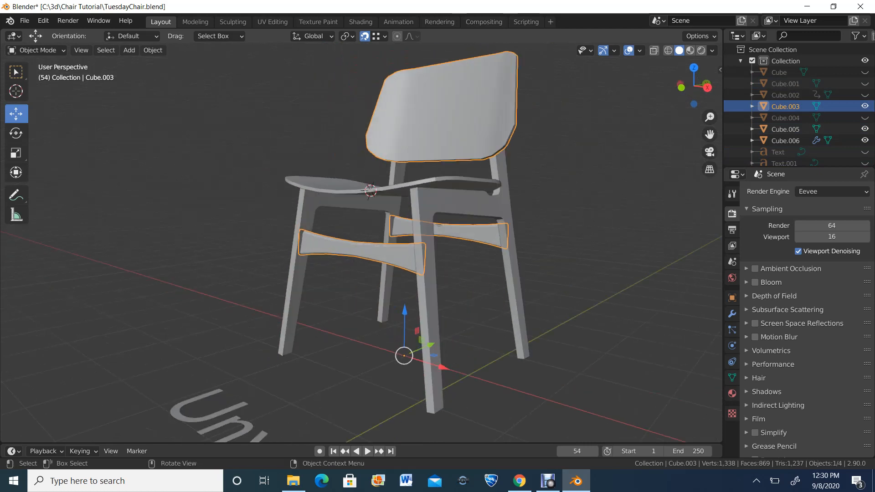
{"action": "left_click", "coordinate": [432, 264]}
{"action": "middle_click_drag", "start_coordinate": [432, 265], "coordinate": [439, 262]}
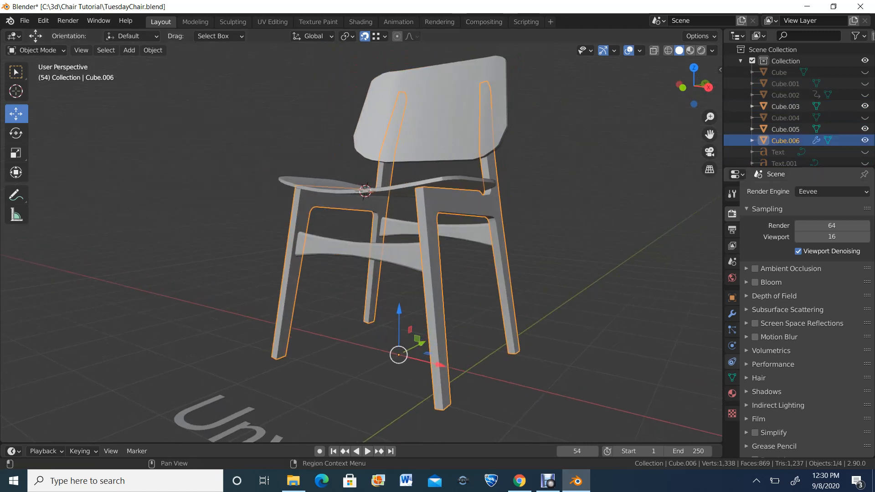
Check the leg frame's Mirror modifier by switching its viewport display off and back on.
{"action": "left_click", "coordinate": [732, 314]}
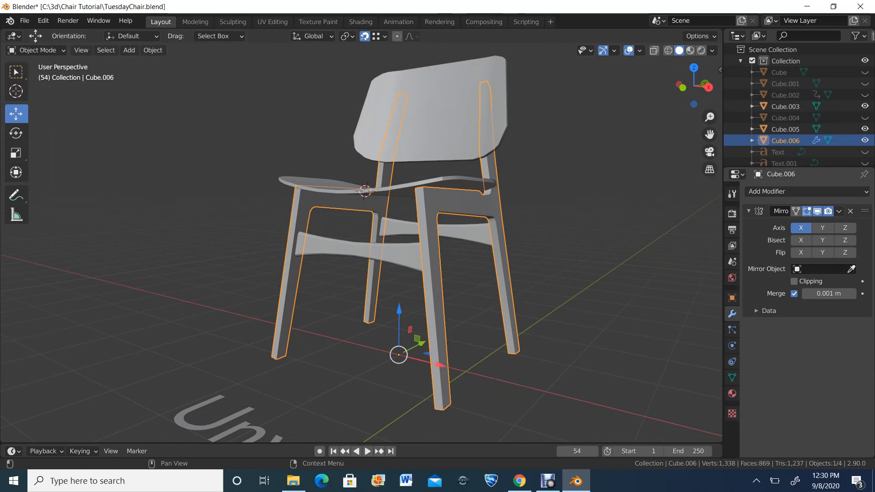
{"action": "left_click", "coordinate": [817, 211]}
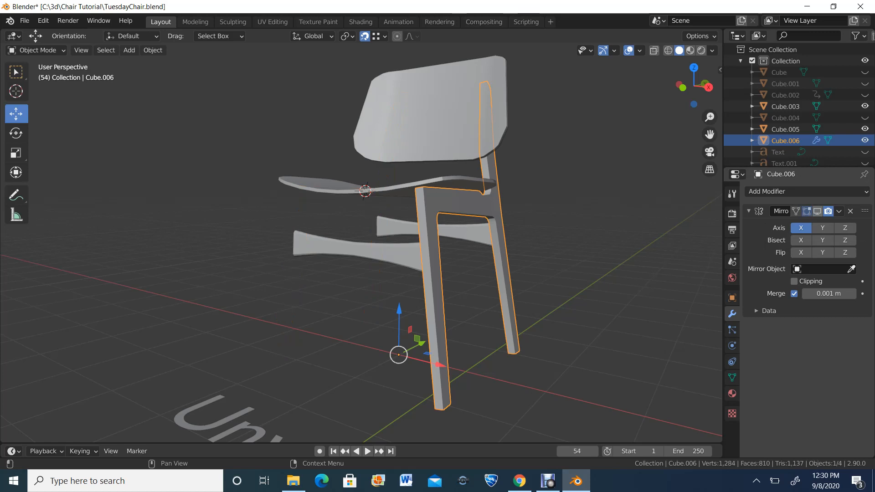
{"action": "left_click", "coordinate": [817, 211]}
{"action": "left_click", "coordinate": [817, 211]}
{"action": "left_click", "coordinate": [817, 211]}
Switch to the UV Editing workspace and box-select the leg frame's vertices to display their UVs.
{"action": "middle_click_drag", "start_coordinate": [537, 219], "coordinate": [543, 235]}
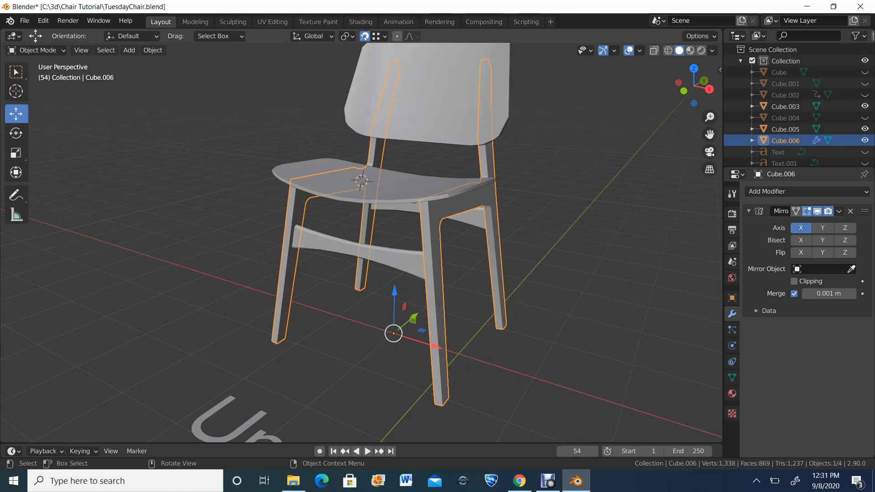
{"action": "scroll", "coordinate": [392, 241], "scroll_direction": "down", "scroll_amount": 2}
{"action": "middle_click_drag", "start_coordinate": [392, 242], "coordinate": [409, 242]}
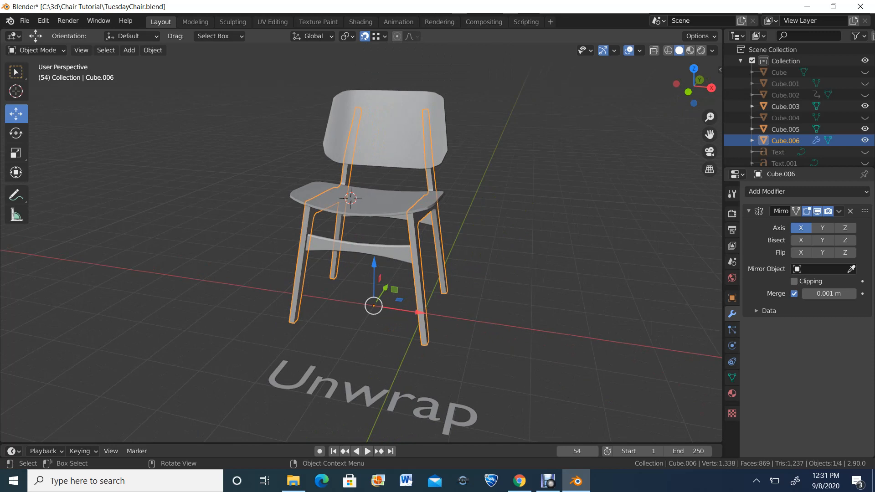
{"action": "left_click", "coordinate": [273, 22]}
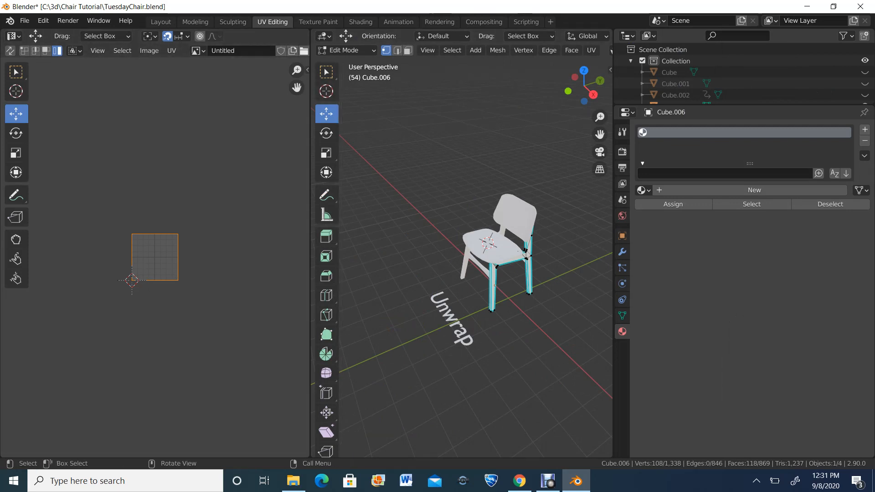
{"action": "scroll", "coordinate": [155, 257], "scroll_direction": "up", "scroll_amount": 5}
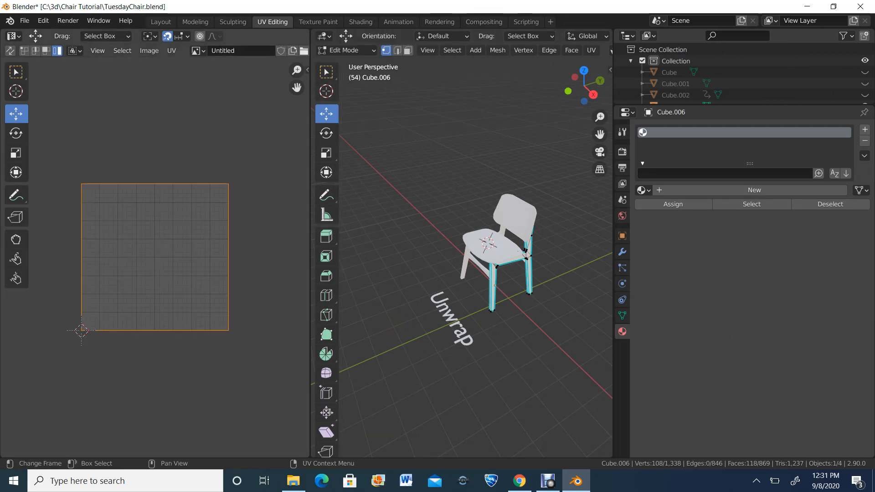
{"action": "left_click_drag", "start_coordinate": [427, 179], "coordinate": [607, 387]}
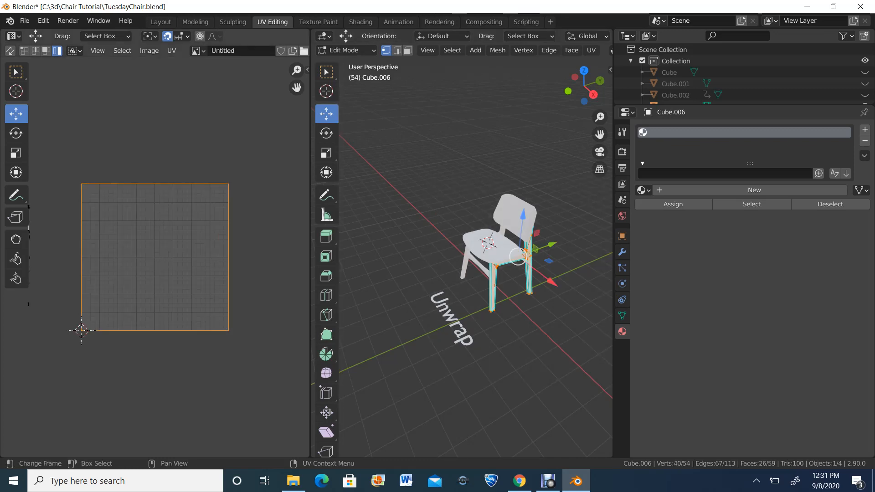
{"action": "scroll", "coordinate": [155, 257], "scroll_direction": "down", "scroll_amount": 1}
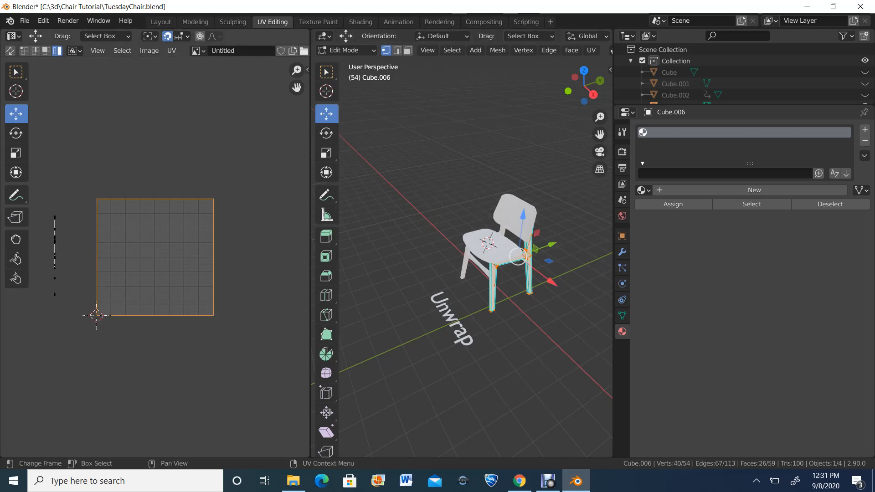
Start a new image in the UV editor with a width and height of 2048 px.
{"action": "left_click", "coordinate": [98, 51]}
{"action": "left_click", "coordinate": [149, 51]}
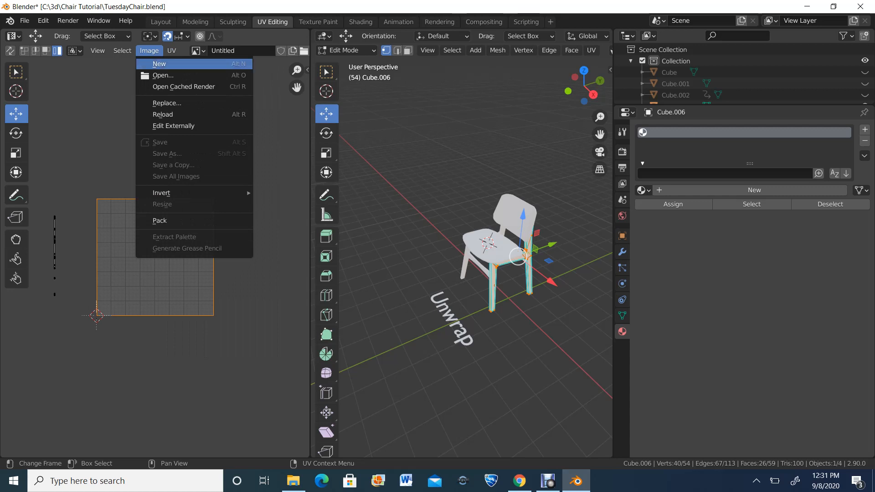
{"action": "left_click", "coordinate": [159, 64]}
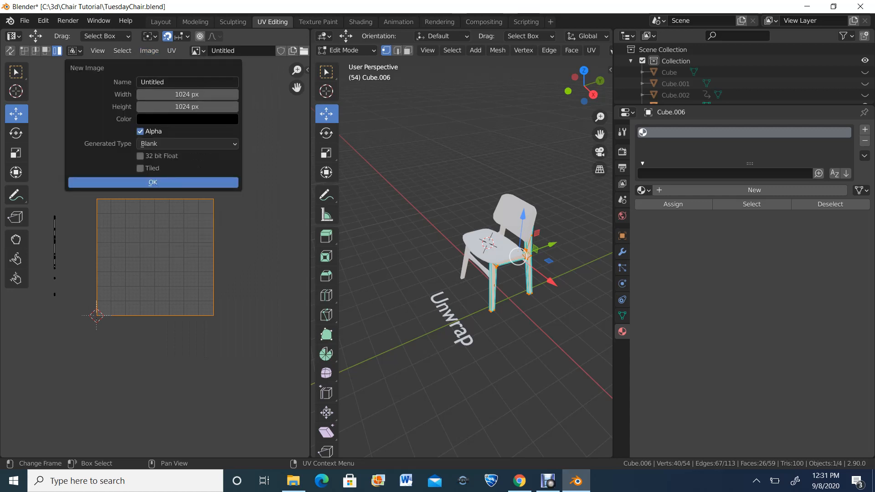
{"action": "left_click", "coordinate": [188, 94]}
{"action": "type", "text": "2048"}
{"action": "key", "text": "Return"}
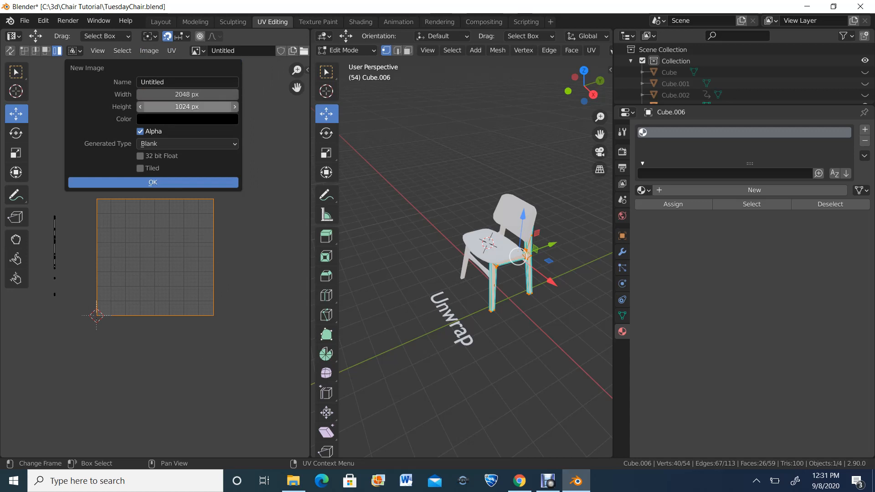
{"action": "left_click", "coordinate": [182, 107]}
{"action": "left_click_drag", "start_coordinate": [178, 107], "coordinate": [139, 107]}
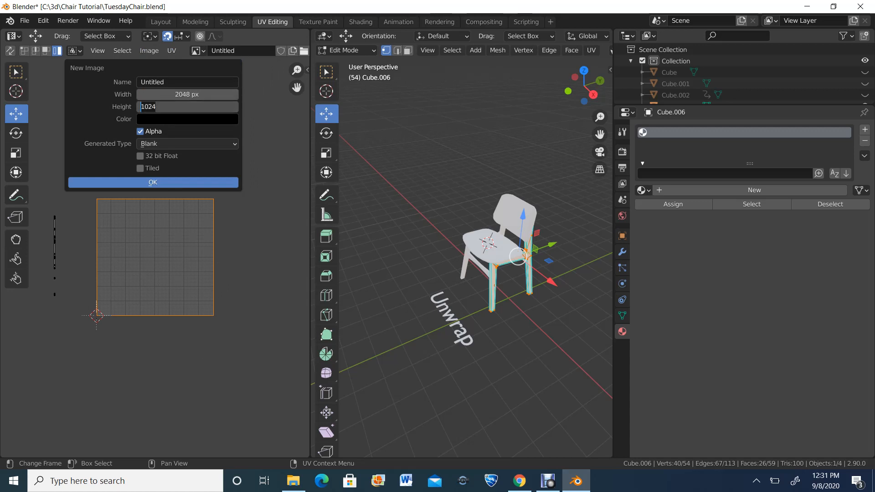
{"action": "type", "text": "2048"}
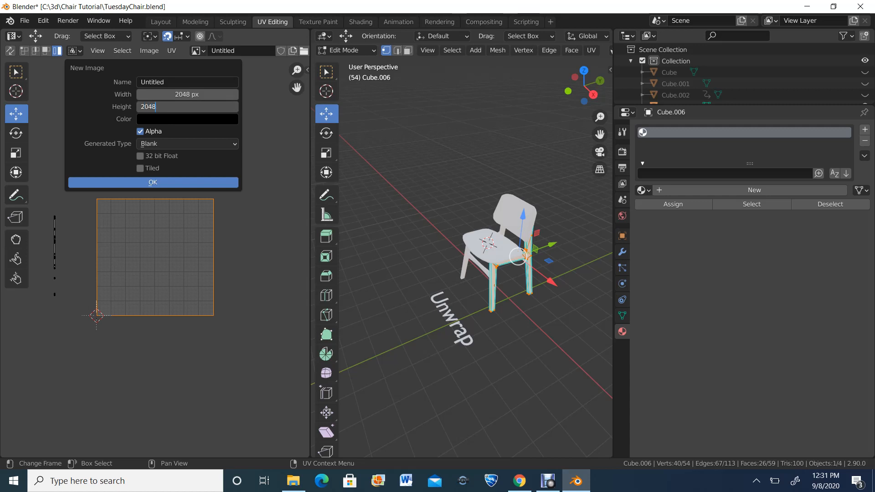
{"action": "key", "text": "Return"}
Set the new image's generated type to Color Grid and create it.
{"action": "left_click", "coordinate": [187, 143]}
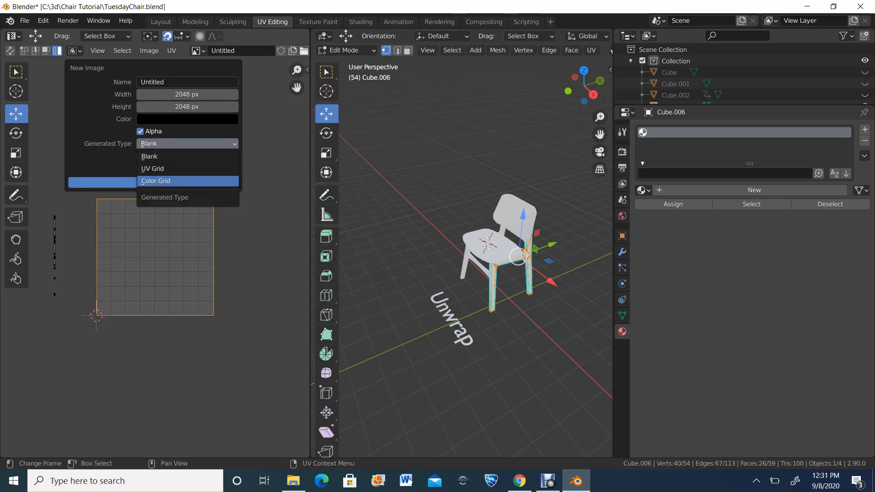
{"action": "left_click", "coordinate": [155, 181]}
{"action": "left_click", "coordinate": [153, 183]}
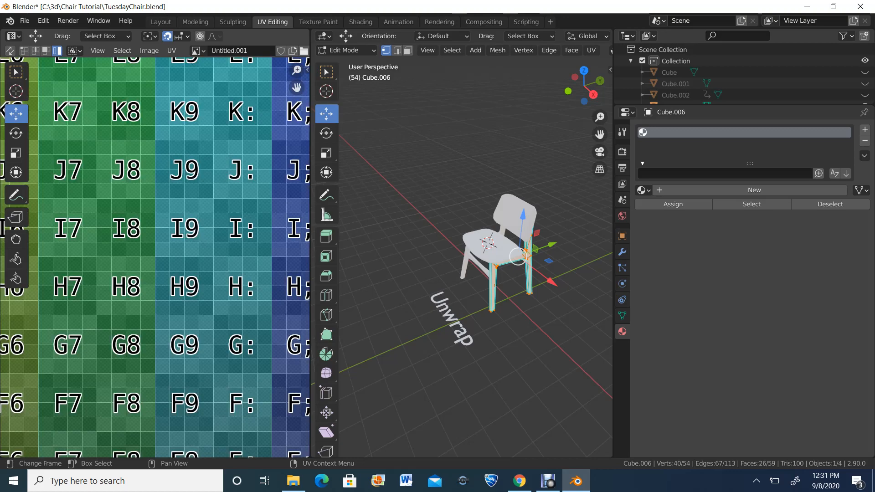
{"action": "scroll", "coordinate": [153, 182], "scroll_direction": "down", "scroll_amount": 6}
{"action": "scroll", "coordinate": [155, 258], "scroll_direction": "up", "scroll_amount": 4}
{"action": "scroll", "coordinate": [155, 258], "scroll_direction": "down", "scroll_amount": 6}
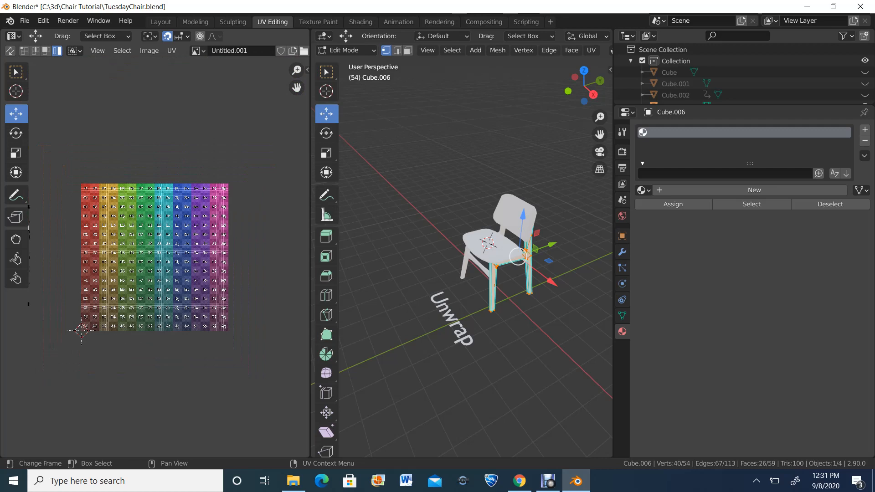
{"action": "scroll", "coordinate": [155, 258], "scroll_direction": "up", "scroll_amount": 4}
{"action": "scroll", "coordinate": [155, 258], "scroll_direction": "down", "scroll_amount": 1}
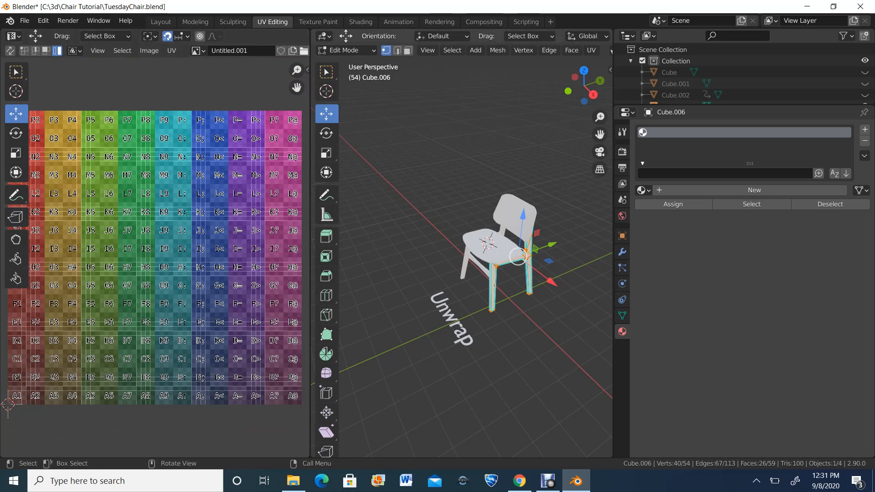
Clear the leg frame's box selection and return the frame to Object Mode.
{"action": "left_click", "coordinate": [529, 295]}
{"action": "scroll", "coordinate": [529, 295], "scroll_direction": "up", "scroll_amount": 6}
{"action": "scroll", "coordinate": [529, 295], "scroll_direction": "down", "scroll_amount": 4}
{"action": "scroll", "coordinate": [552, 310], "scroll_direction": "up", "scroll_amount": 4}
{"action": "scroll", "coordinate": [155, 255], "scroll_direction": "down", "scroll_amount": 1}
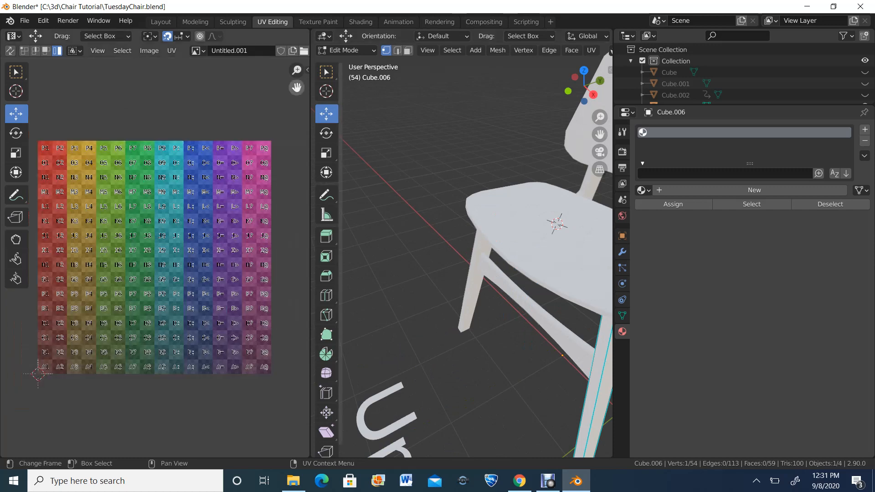
{"action": "left_click", "coordinate": [347, 50]}
{"action": "left_click", "coordinate": [352, 63]}
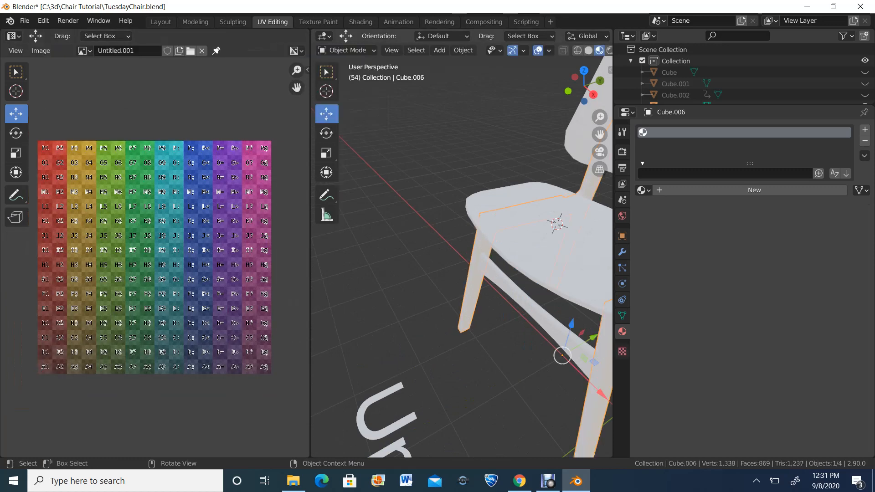
{"action": "scroll", "coordinate": [529, 274], "scroll_direction": "down", "scroll_amount": 2}
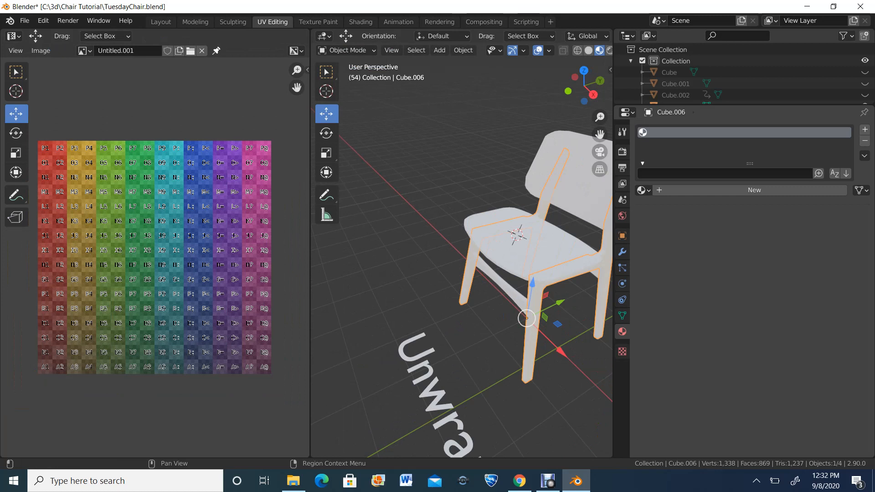
Add a new material to the chair's leg frame.
{"action": "left_click", "coordinate": [622, 352]}
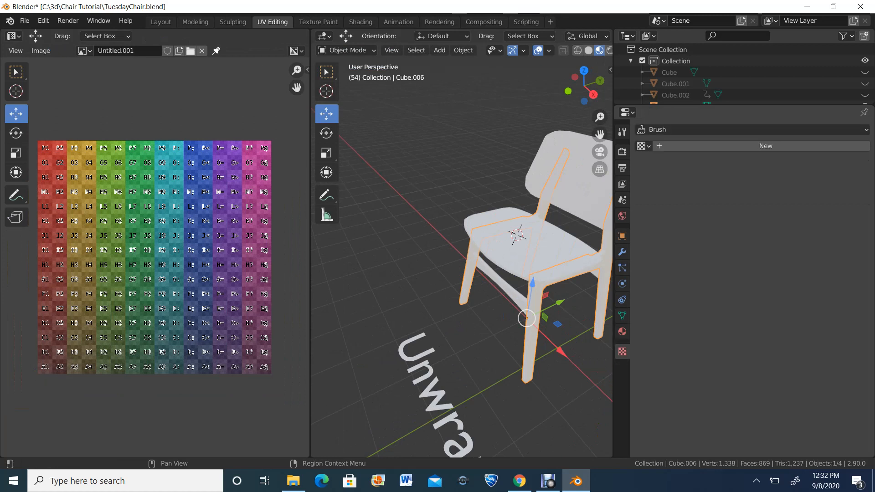
{"action": "left_click", "coordinate": [622, 331]}
{"action": "left_click", "coordinate": [569, 383]}
{"action": "left_click", "coordinate": [527, 317]}
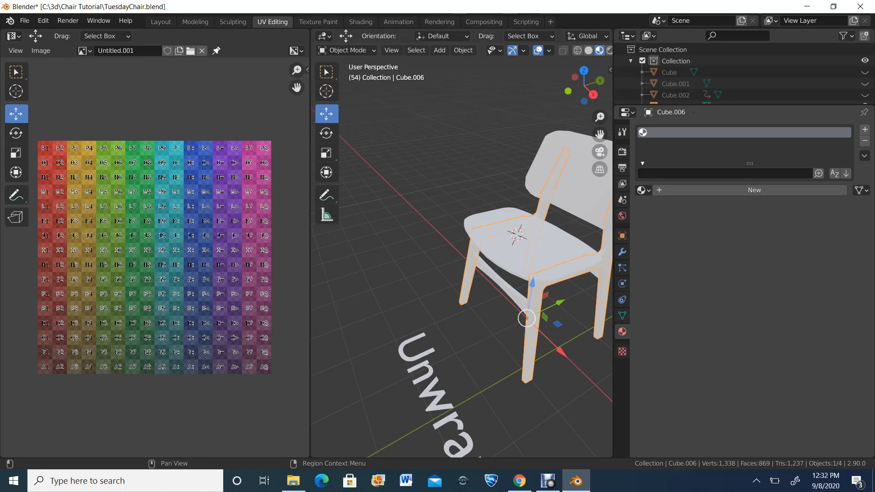
{"action": "left_click", "coordinate": [643, 190]}
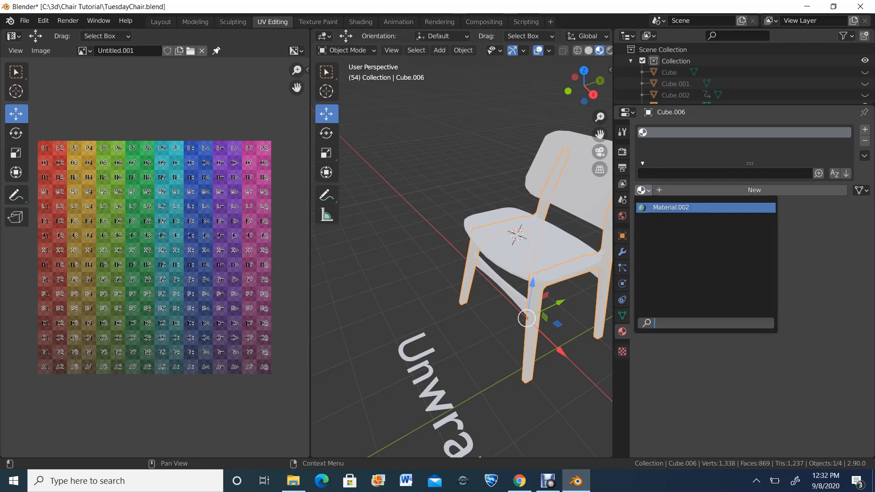
{"action": "left_click", "coordinate": [643, 190]}
{"action": "left_click", "coordinate": [683, 190]}
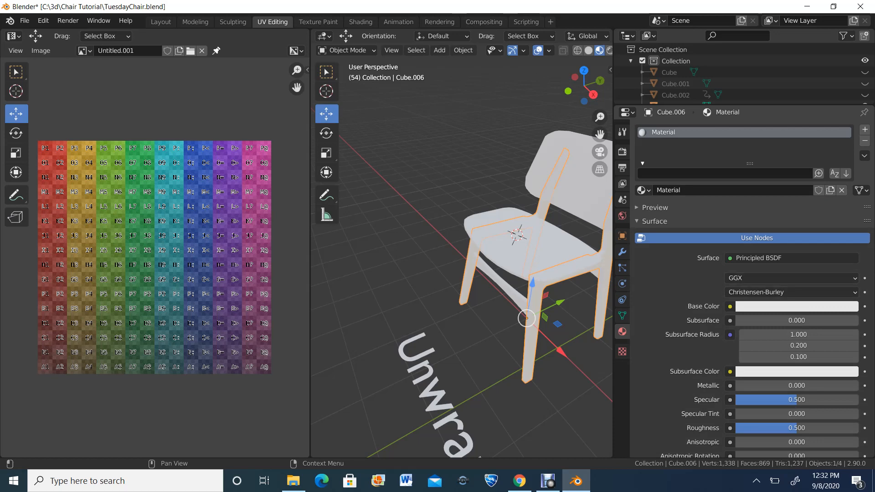
Use an Image Texture for the leg frame material's Base Color and assign the Untitled image to it.
{"action": "scroll", "coordinate": [752, 289], "scroll_direction": "down", "scroll_amount": 1}
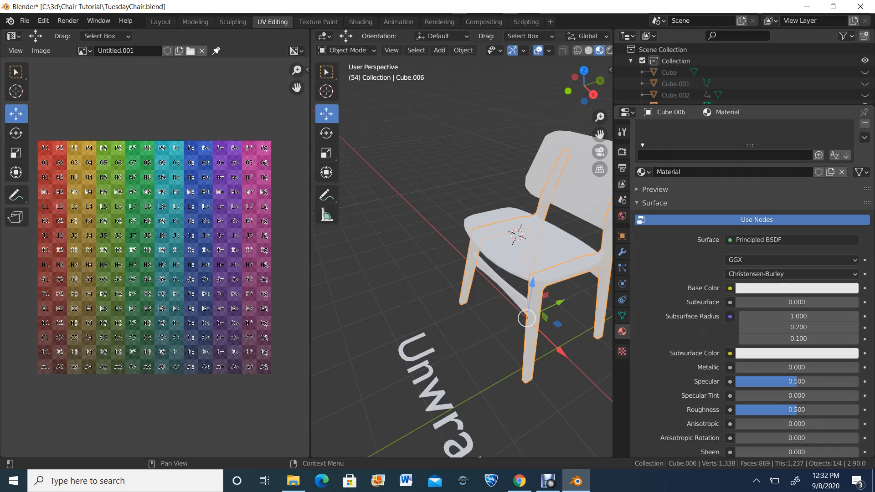
{"action": "left_click", "coordinate": [730, 288]}
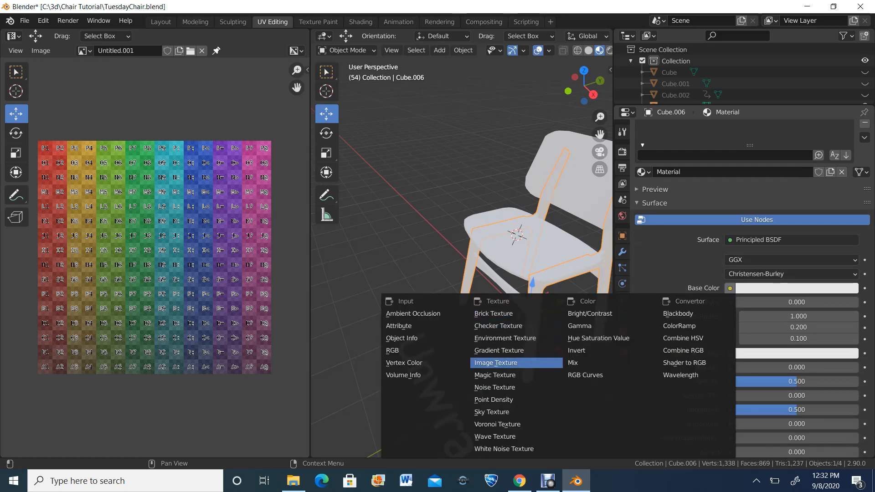
{"action": "left_click", "coordinate": [495, 362]}
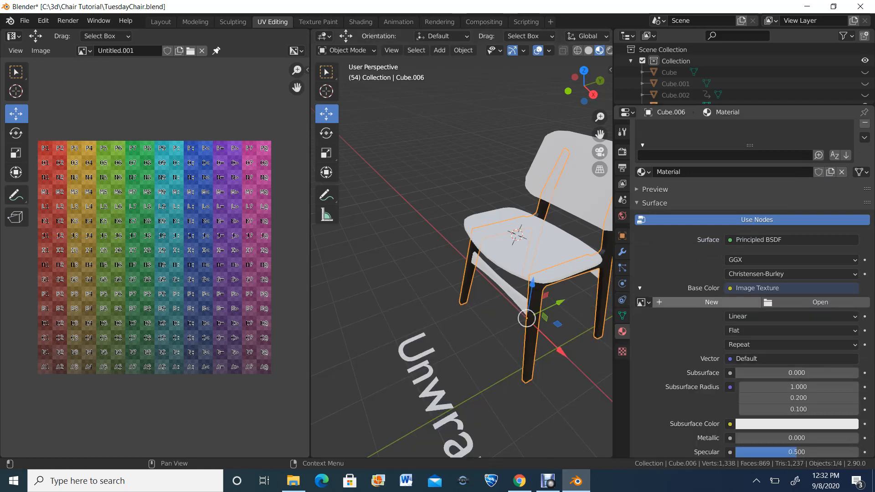
{"action": "left_click", "coordinate": [643, 303]}
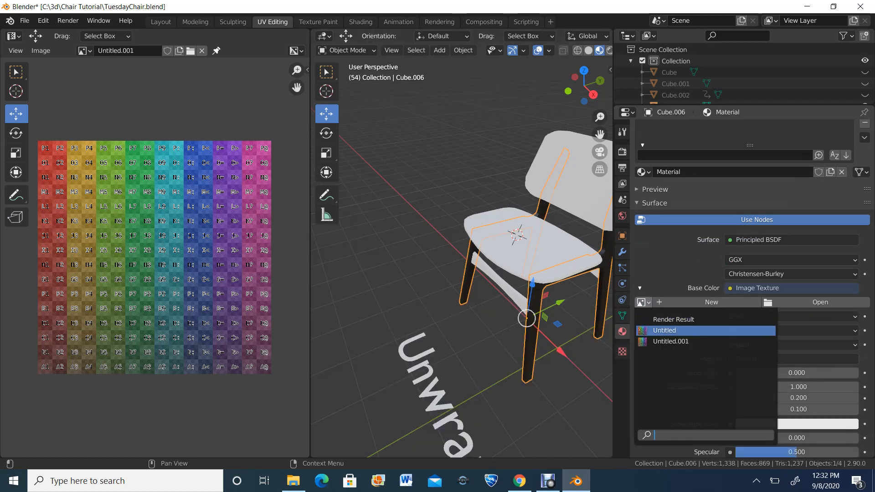
{"action": "left_click", "coordinate": [664, 330]}
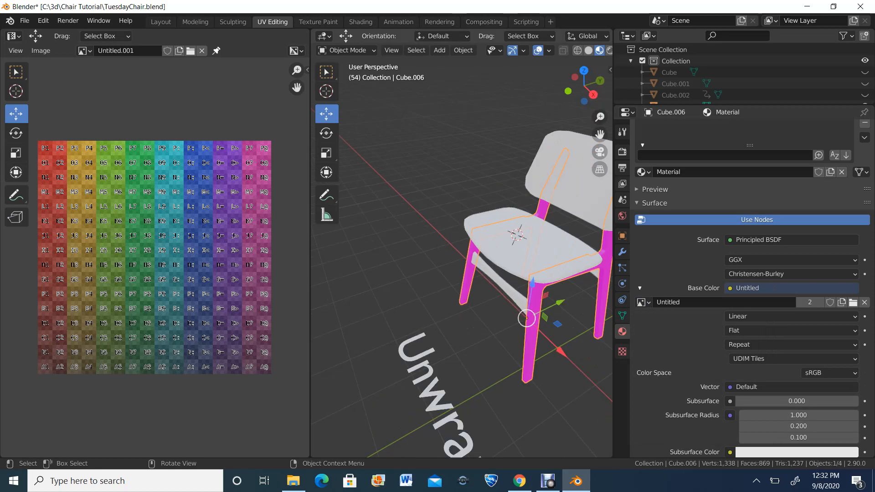
{"action": "scroll", "coordinate": [461, 255], "scroll_direction": "down", "scroll_amount": 2}
{"action": "key", "text": "a"}
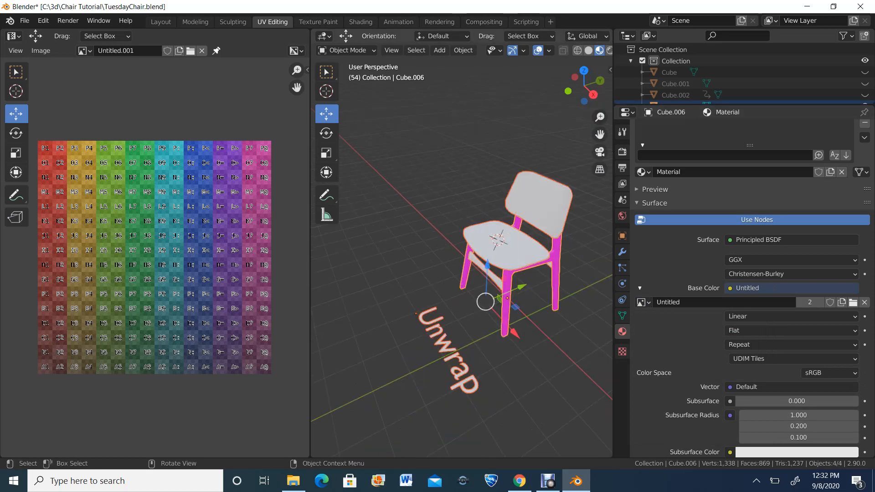
{"action": "left_click", "coordinate": [347, 50]}
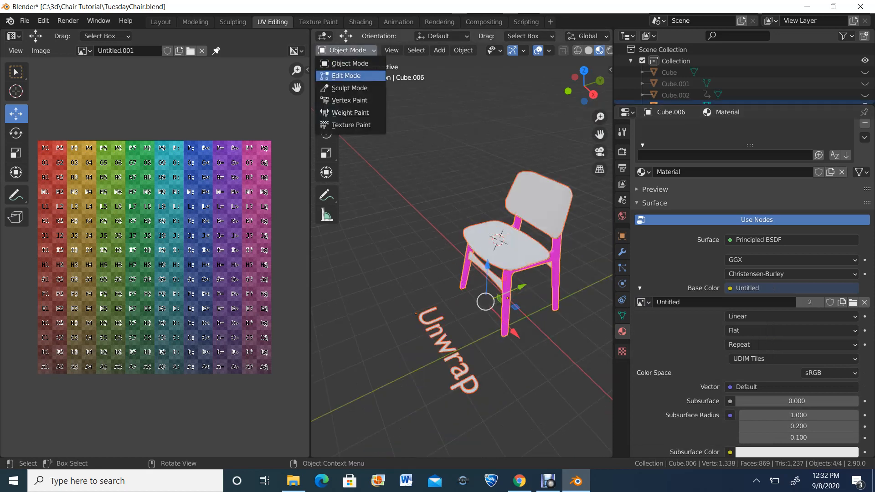
{"action": "left_click", "coordinate": [348, 72]}
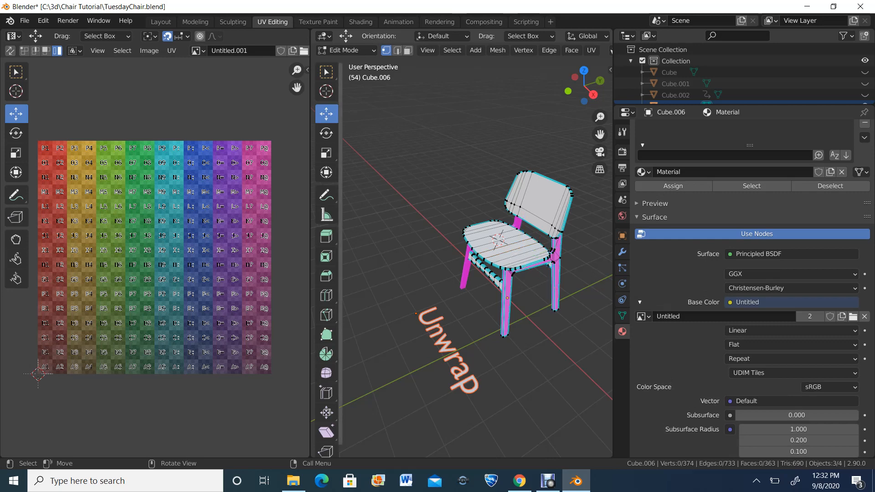
{"action": "left_click", "coordinate": [346, 50]}
{"action": "left_click", "coordinate": [349, 63]}
{"action": "key", "text": "alt+a"}
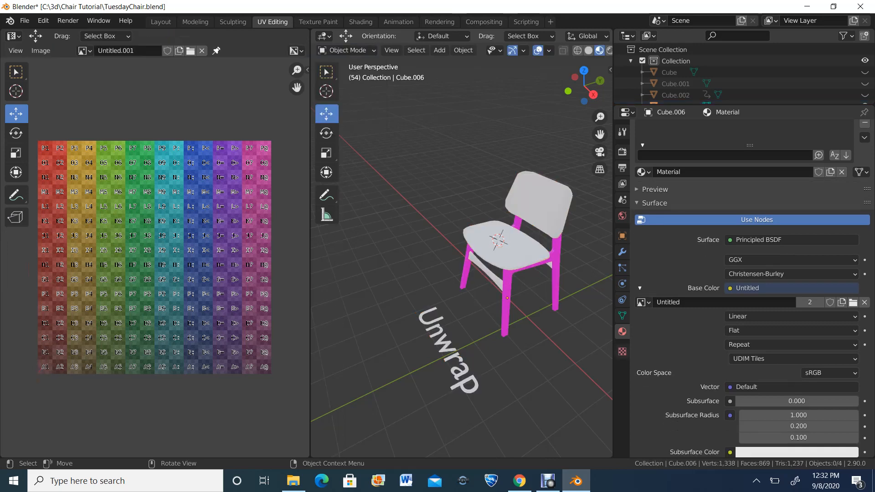
Put the chair's leg frame in Edit Mode and box-select its vertices.
{"action": "left_click", "coordinate": [506, 298]}
{"action": "left_click", "coordinate": [347, 51]}
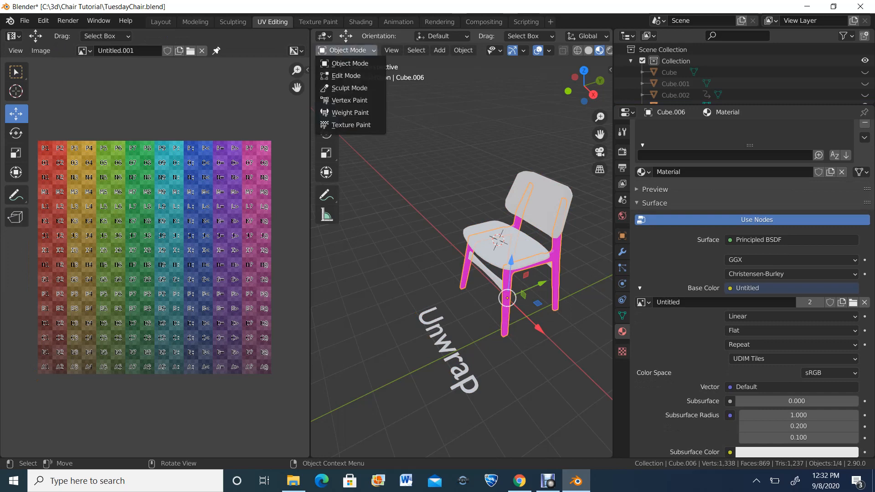
{"action": "left_click", "coordinate": [348, 72]}
{"action": "scroll", "coordinate": [154, 257], "scroll_direction": "down", "scroll_amount": 2}
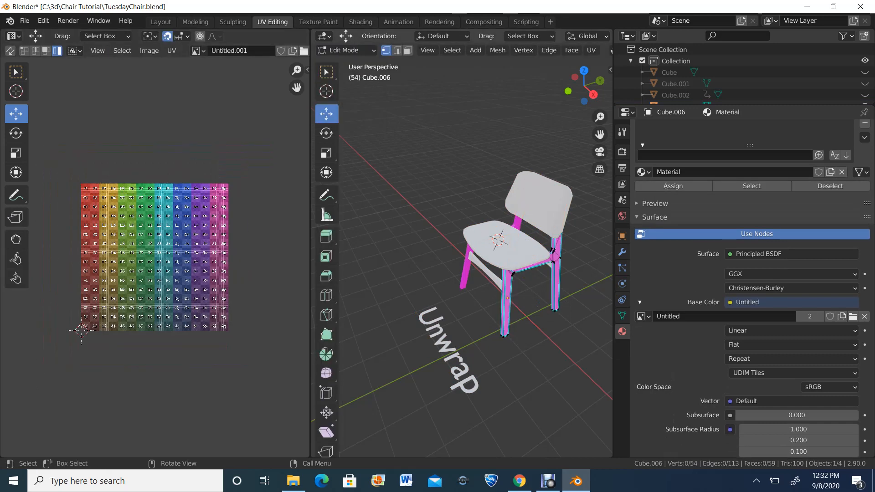
{"action": "left_click_drag", "start_coordinate": [428, 98], "coordinate": [615, 391]}
{"action": "scroll", "coordinate": [154, 258], "scroll_direction": "down", "scroll_amount": 2}
{"action": "scroll", "coordinate": [155, 258], "scroll_direction": "down", "scroll_amount": 1}
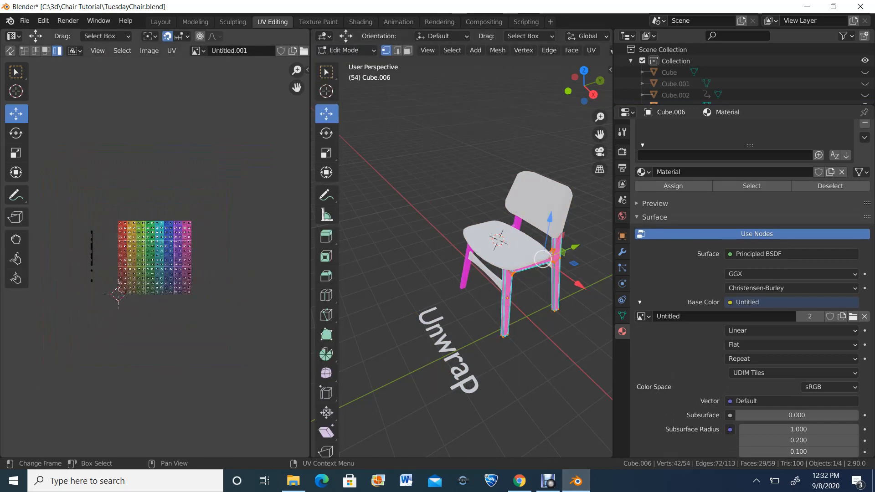
{"action": "scroll", "coordinate": [461, 250], "scroll_direction": "up", "scroll_amount": 4}
{"action": "scroll", "coordinate": [462, 250], "scroll_direction": "down", "scroll_amount": 2}
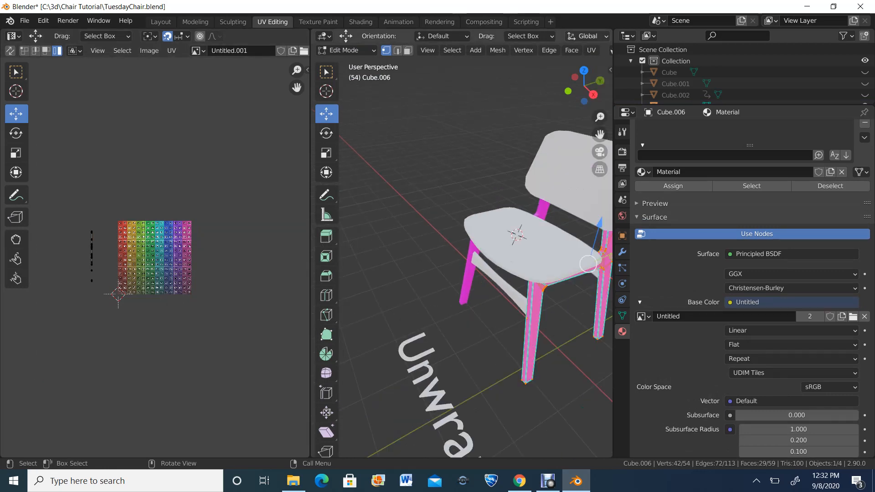
Widen the 3D viewport by shrinking the UV editor and bring the whole chair into view.
{"action": "left_click_drag", "start_coordinate": [312, 246], "coordinate": [101, 246]}
{"action": "scroll", "coordinate": [357, 259], "scroll_direction": "down", "scroll_amount": 2}
{"action": "middle_click_drag", "start_coordinate": [357, 259], "coordinate": [348, 253]}
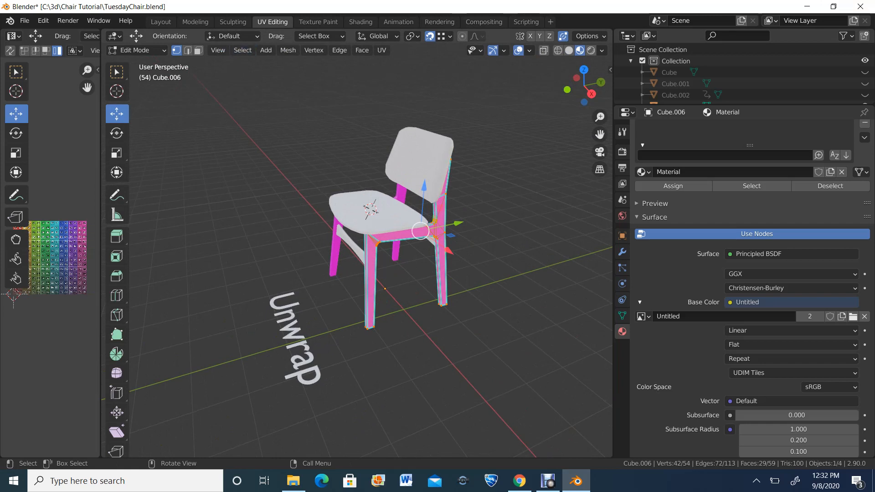
Return to Object Mode and hide the seat and the backrest so only the chair's leg frame remains.
{"action": "left_click", "coordinate": [136, 50]}
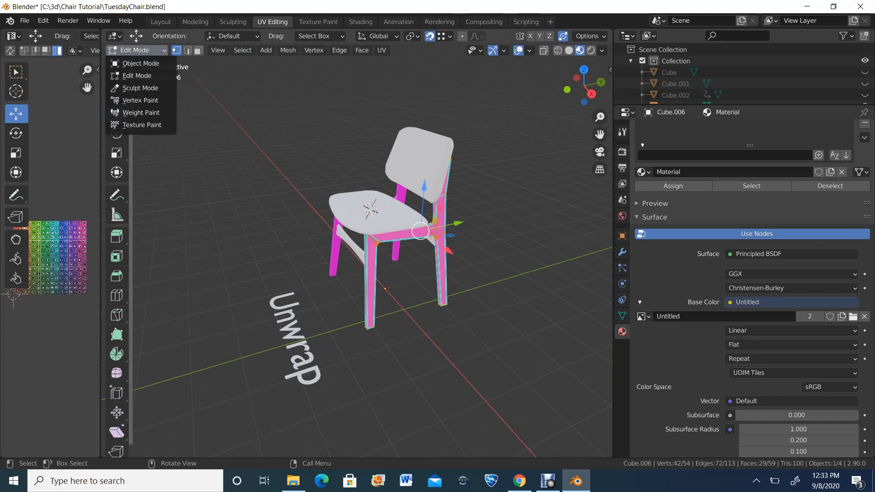
{"action": "left_click", "coordinate": [136, 63]}
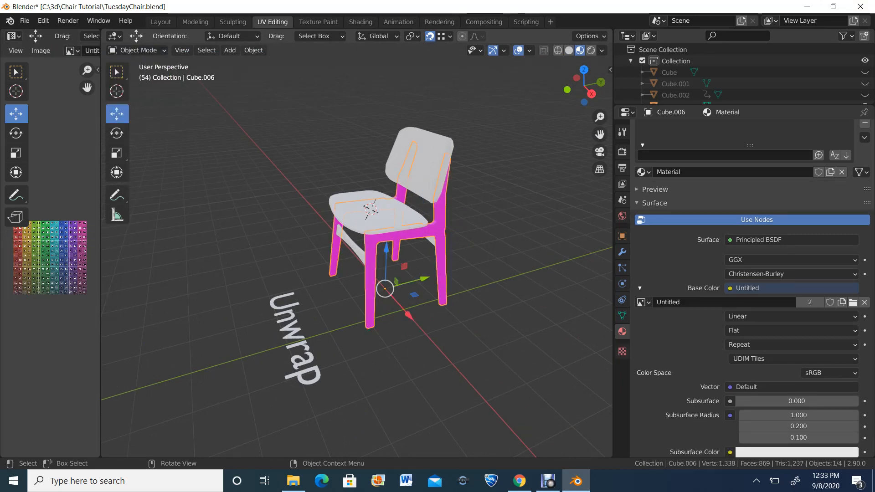
{"action": "middle_click_drag", "start_coordinate": [364, 274], "coordinate": [381, 276]}
{"action": "left_click", "coordinate": [501, 292]}
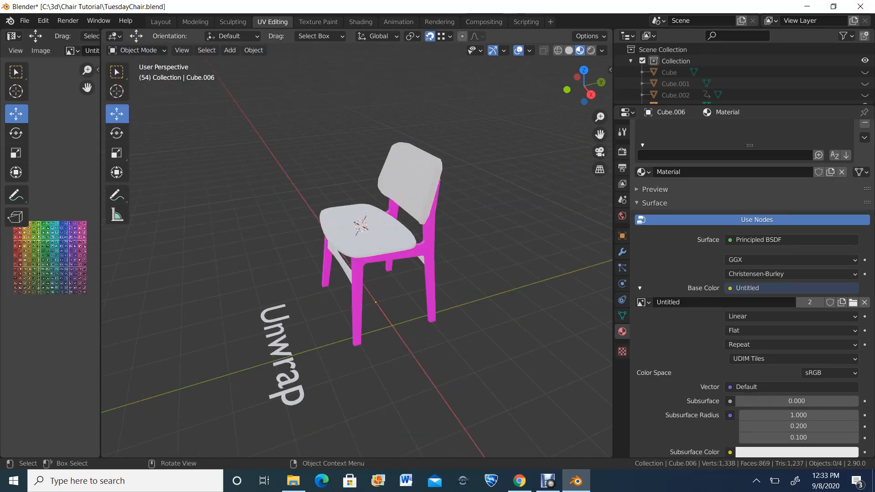
{"action": "left_click", "coordinate": [364, 232]}
{"action": "key", "text": "h"}
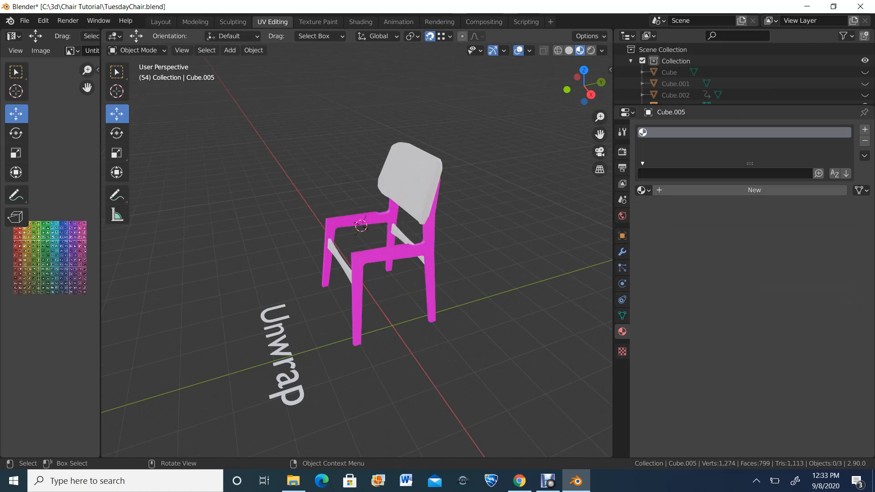
{"action": "left_click", "coordinate": [410, 187]}
{"action": "key", "text": "h"}
Open the leg frame in Edit Mode with edge selection active and clear its existing selection.
{"action": "left_click", "coordinate": [429, 228]}
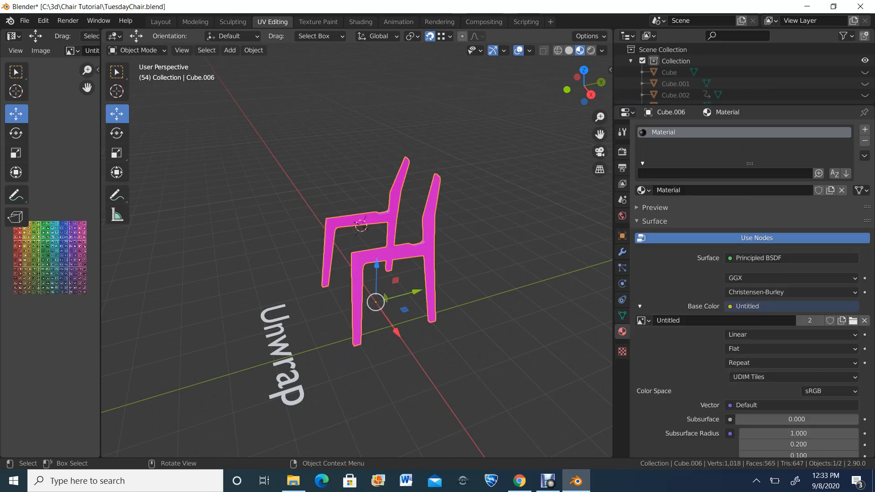
{"action": "mouse_move", "coordinate": [401, 273]}
{"action": "middle_mouse_down"}
{"action": "mouse_move", "coordinate": [437, 272]}
{"action": "mouse_move", "coordinate": [347, 273]}
{"action": "mouse_move", "coordinate": [435, 277]}
{"action": "mouse_move", "coordinate": [396, 277]}
{"action": "mouse_move", "coordinate": [417, 278]}
{"action": "middle_mouse_up"}
{"action": "scroll", "coordinate": [346, 273], "scroll_direction": "up", "scroll_amount": 1}
{"action": "left_click", "coordinate": [137, 50]}
{"action": "left_click", "coordinate": [137, 72]}
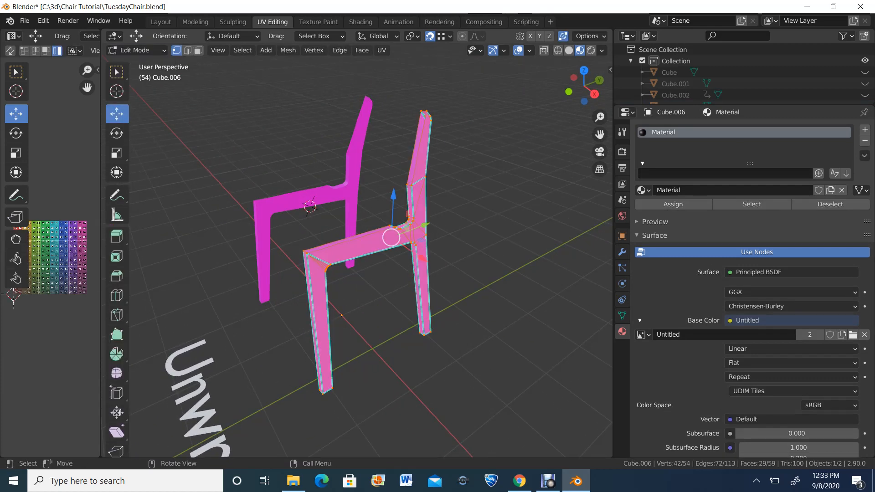
{"action": "left_click", "coordinate": [187, 50]}
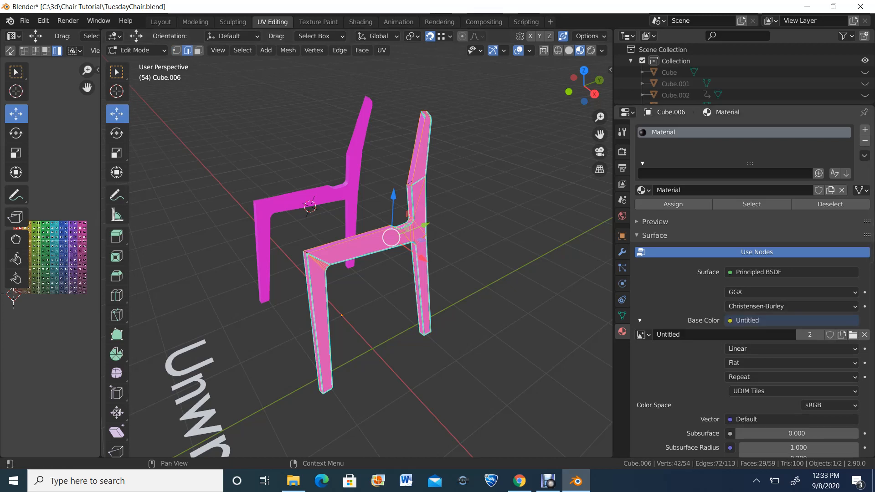
{"action": "scroll", "coordinate": [356, 250], "scroll_direction": "up", "scroll_amount": 3}
{"action": "scroll", "coordinate": [357, 251], "scroll_direction": "down", "scroll_amount": 3}
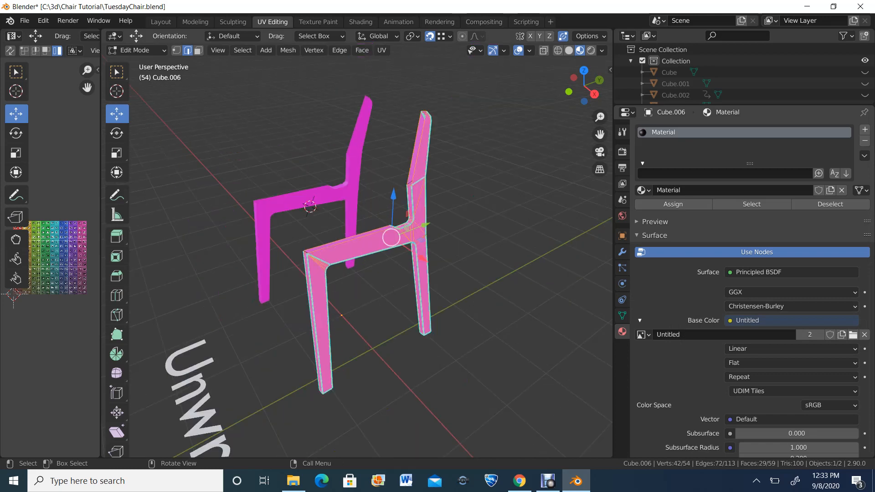
{"action": "scroll", "coordinate": [357, 251], "scroll_direction": "up", "scroll_amount": 4}
{"action": "scroll", "coordinate": [356, 250], "scroll_direction": "down", "scroll_amount": 2}
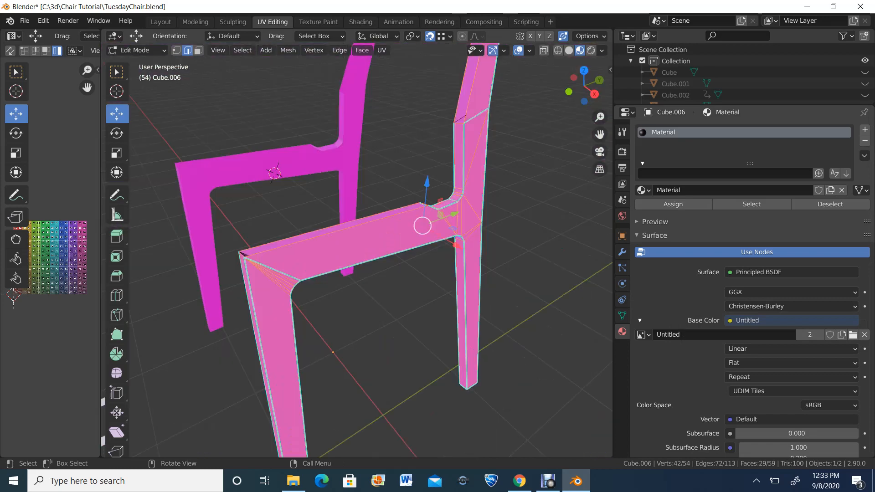
{"action": "key", "text": "alt+a"}
Try selecting the front leg's long outer edge together with the upper edges of the seat rail.
{"action": "middle_click_drag", "start_coordinate": [356, 251], "coordinate": [378, 245]}
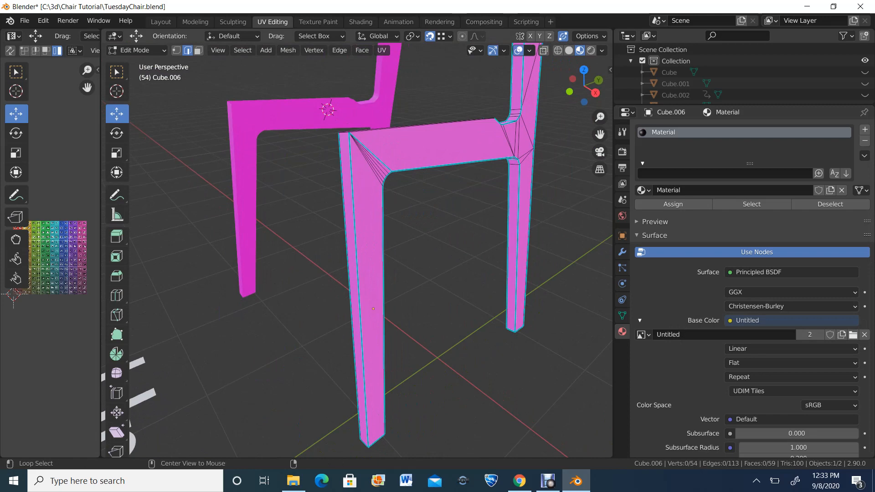
{"action": "left_click", "coordinate": [359, 292], "text": "alt"}
{"action": "middle_click_drag", "start_coordinate": [359, 292], "coordinate": [302, 344]}
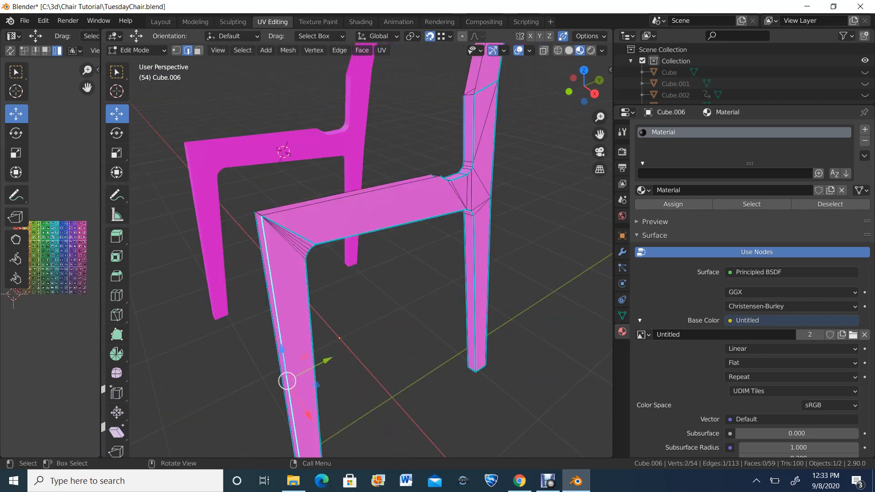
{"action": "left_click", "coordinate": [350, 196], "text": "alt+shift"}
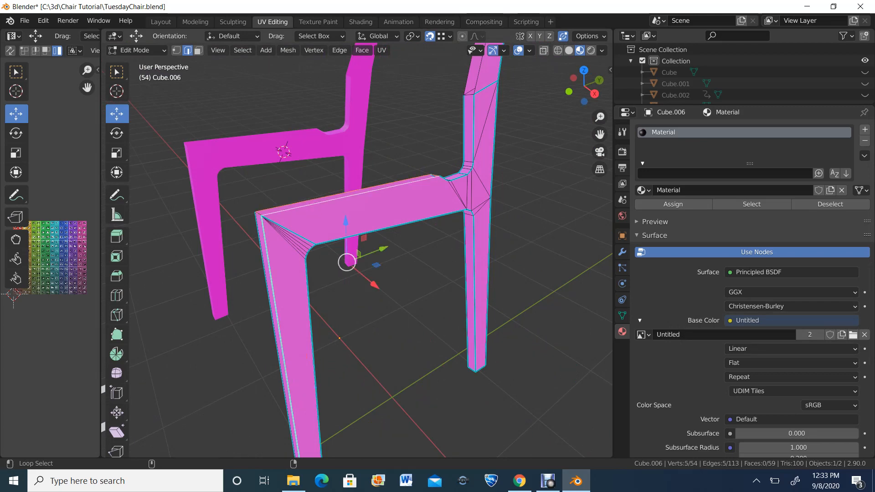
{"action": "middle_click_drag", "start_coordinate": [350, 196], "coordinate": [483, 295]}
{"action": "scroll", "coordinate": [346, 191], "scroll_direction": "down", "scroll_amount": 6}
{"action": "scroll", "coordinate": [493, 299], "scroll_direction": "up", "scroll_amount": 7}
{"action": "scroll", "coordinate": [493, 300], "scroll_direction": "down", "scroll_amount": 2}
{"action": "middle_click_drag", "start_coordinate": [483, 294], "coordinate": [370, 247], "text": "shift"}
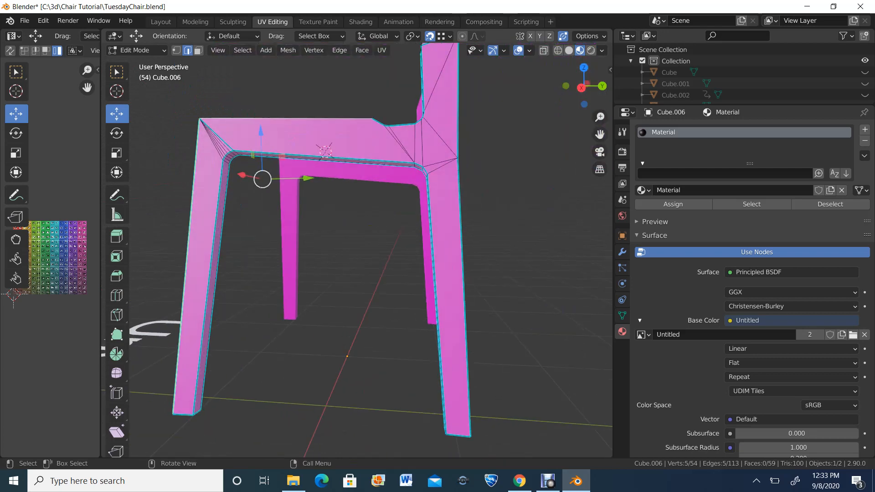
Switch the viewport to Solid shading and clear the edge selection.
{"action": "left_click", "coordinate": [569, 51]}
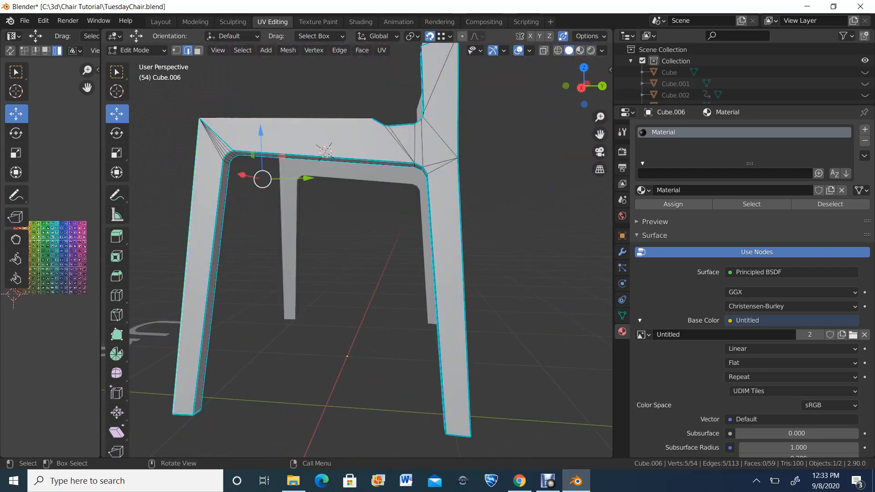
{"action": "middle_click_drag", "start_coordinate": [411, 192], "coordinate": [419, 209]}
{"action": "key", "text": "alt+a"}
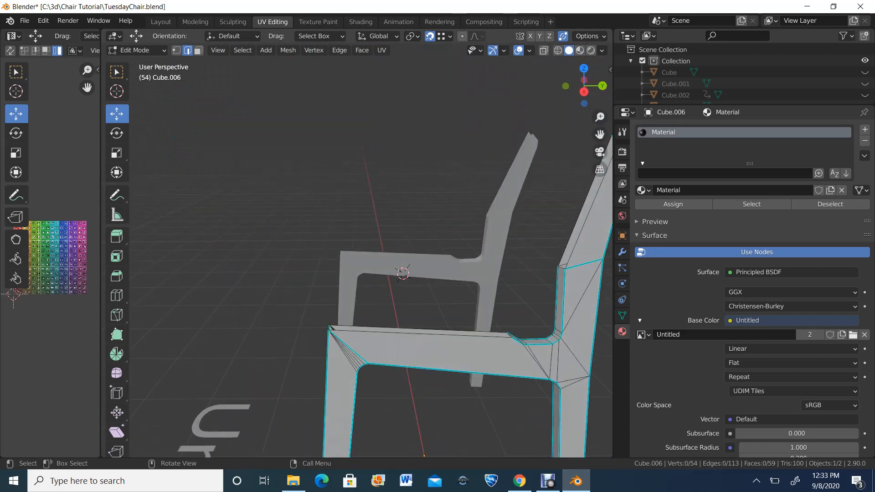
Try selecting the seat rail's upper edge, the curved rear corner and the long edges of the backrest upright.
{"action": "left_click", "coordinate": [421, 334], "text": "alt"}
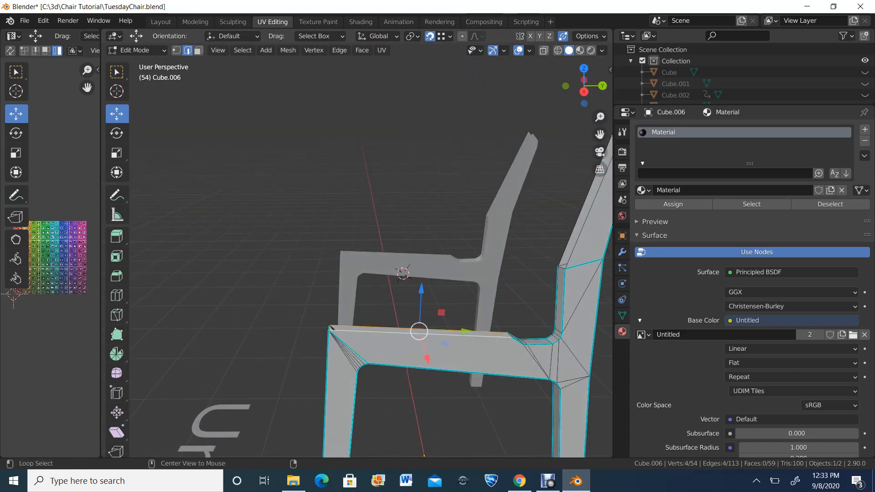
{"action": "left_click", "coordinate": [534, 342], "text": "alt"}
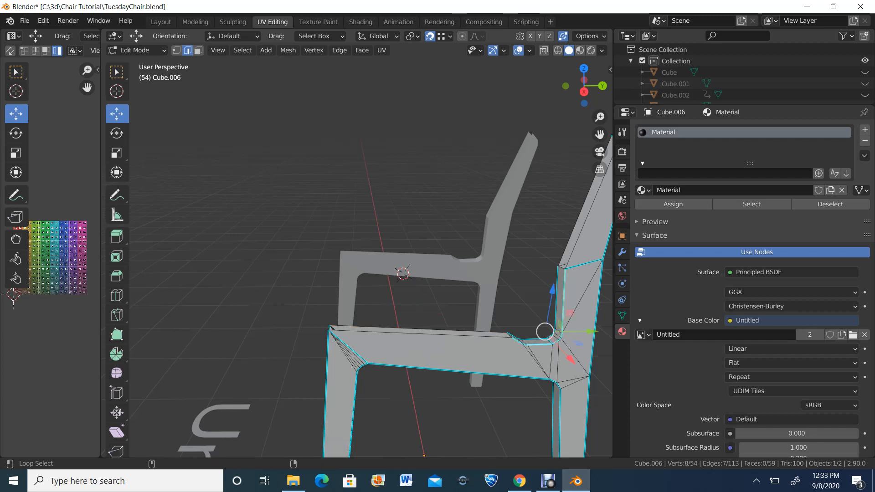
{"action": "left_click", "coordinate": [464, 335], "text": "alt+shift"}
{"action": "left_click", "coordinate": [587, 217], "text": "alt+shift"}
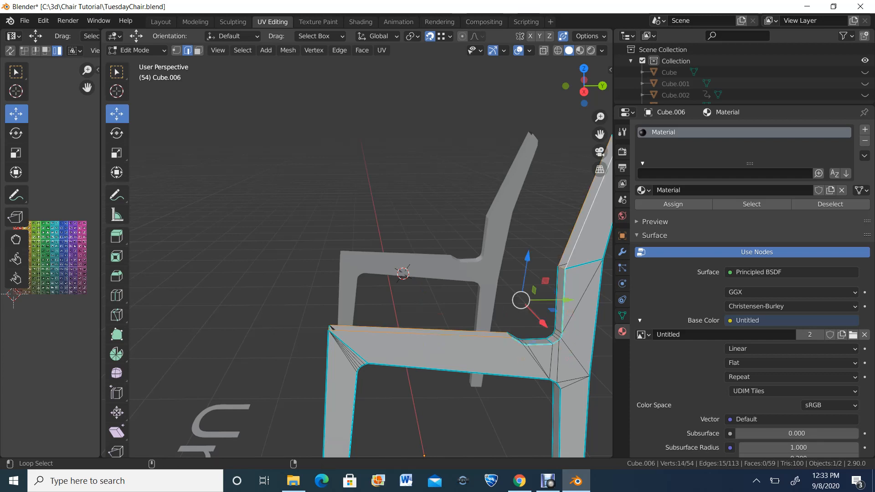
{"action": "left_click", "coordinate": [597, 317], "text": "alt+shift"}
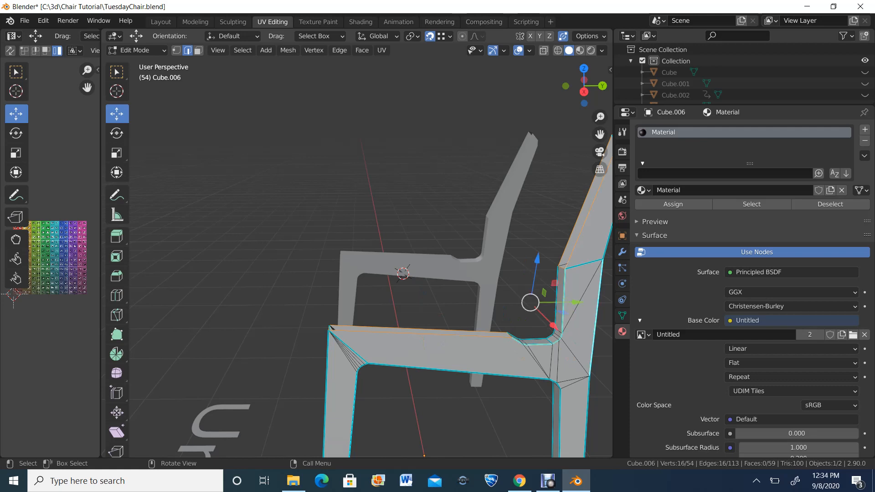
{"action": "mouse_move", "coordinate": [595, 318]}
{"action": "middle_mouse_down"}
{"action": "mouse_move", "coordinate": [572, 307]}
{"action": "mouse_move", "coordinate": [578, 318]}
{"action": "middle_mouse_up"}
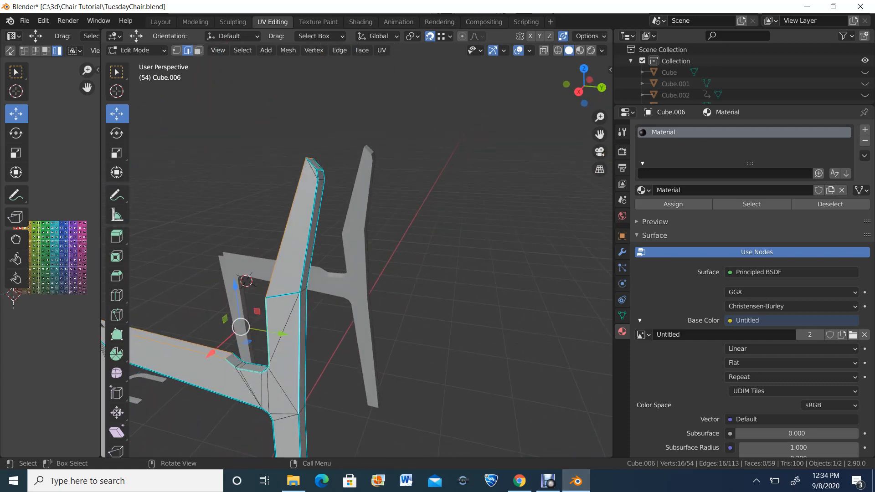
{"action": "left_click", "coordinate": [309, 233], "text": "alt+shift"}
{"action": "scroll", "coordinate": [310, 232], "scroll_direction": "down", "scroll_amount": 3}
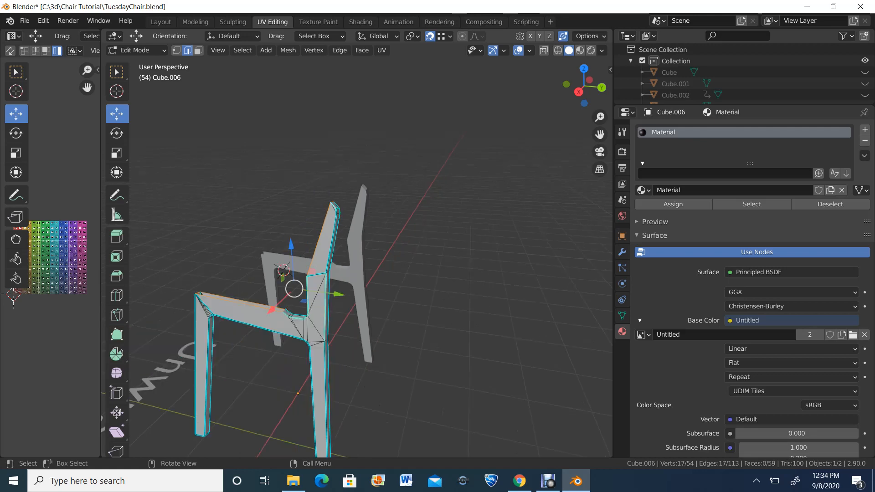
{"action": "middle_click_drag", "start_coordinate": [310, 232], "coordinate": [326, 221]}
{"action": "scroll", "coordinate": [326, 222], "scroll_direction": "up", "scroll_amount": 4}
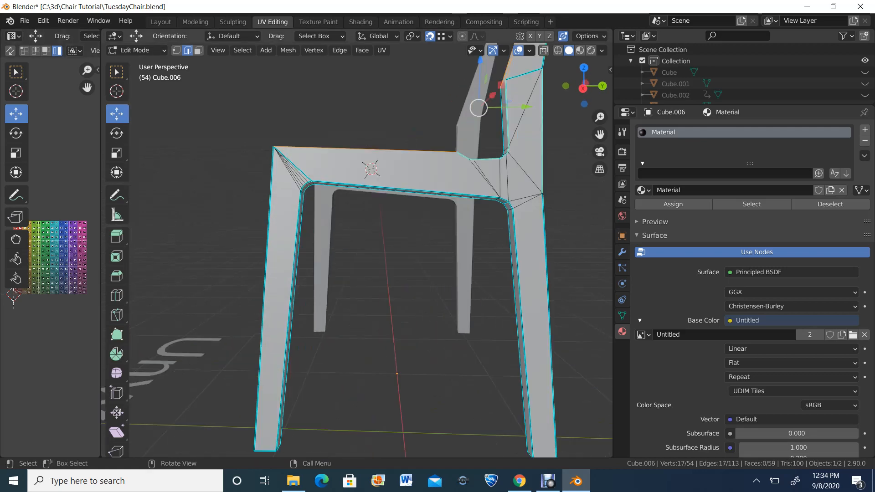
{"action": "scroll", "coordinate": [327, 222], "scroll_direction": "down", "scroll_amount": 2}
{"action": "middle_click_drag", "start_coordinate": [326, 222], "coordinate": [341, 224]}
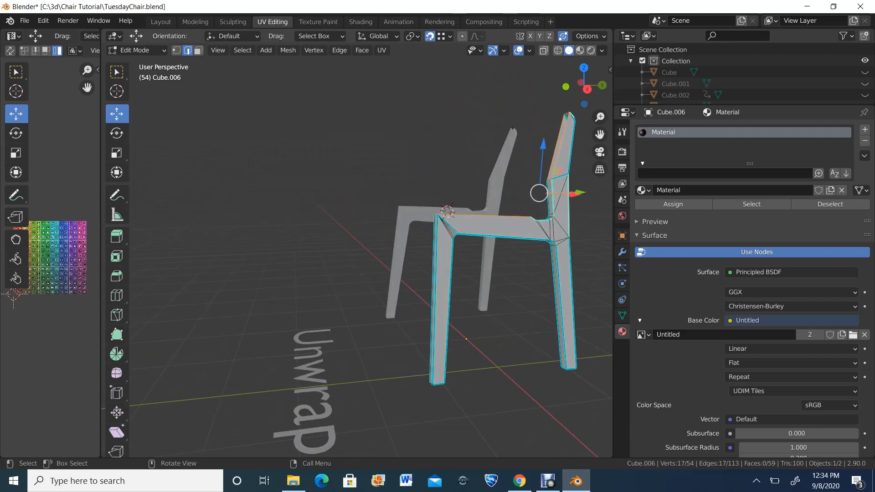
{"action": "left_click", "coordinate": [561, 301]}
{"action": "scroll", "coordinate": [560, 301], "scroll_direction": "up", "scroll_amount": 2}
{"action": "scroll", "coordinate": [560, 301], "scroll_direction": "down", "scroll_amount": 2}
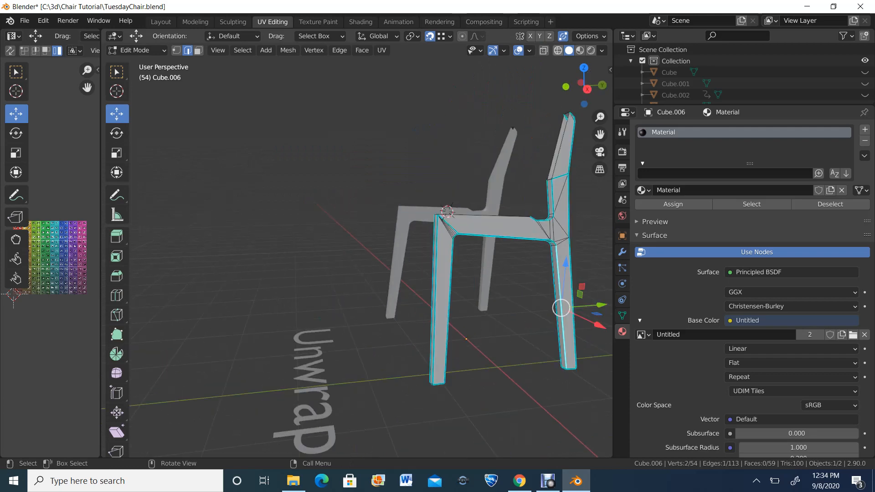
Switch the viewport to wireframe shading and clear the edge selection.
{"action": "left_click", "coordinate": [558, 51]}
{"action": "middle_click_drag", "start_coordinate": [501, 182], "coordinate": [508, 195]}
{"action": "key", "text": "alt+a"}
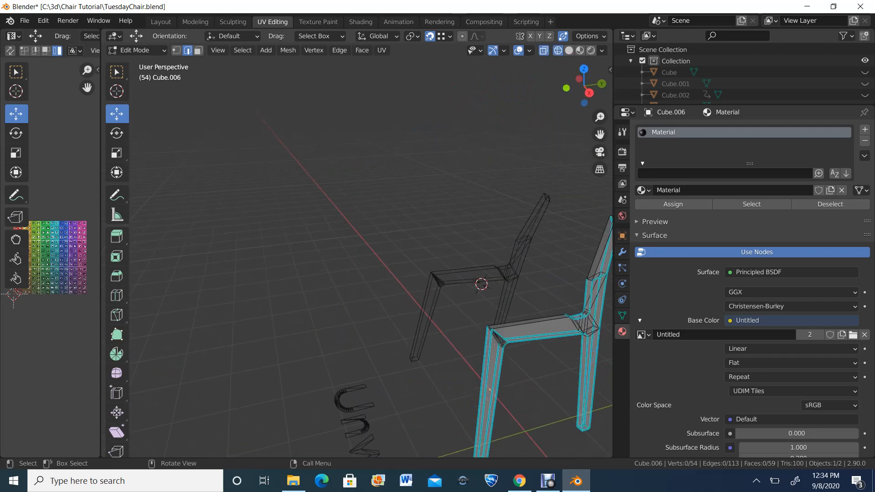
Select the front leg's outer long edge, the curved seat corner, and the backrest upright's front, top and rear edges.
{"action": "middle_click_drag", "start_coordinate": [344, 244], "coordinate": [326, 239]}
{"action": "scroll", "coordinate": [326, 239], "scroll_direction": "up", "scroll_amount": 3}
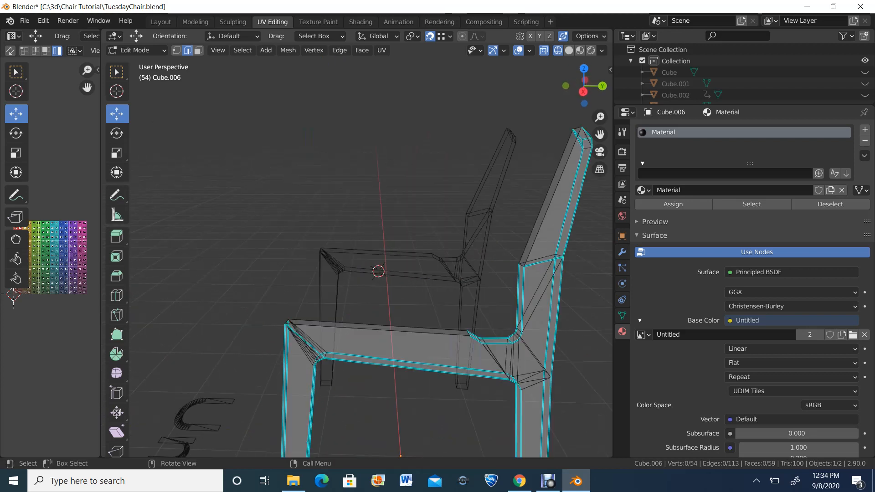
{"action": "left_click", "coordinate": [378, 331]}
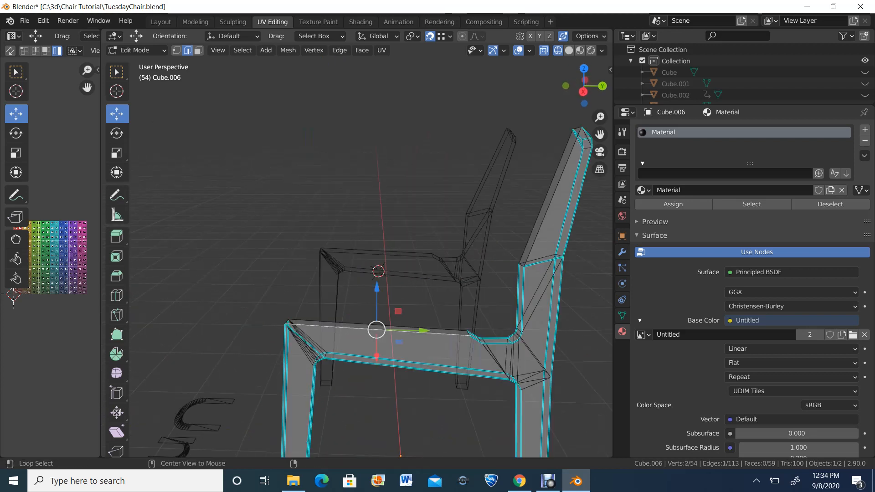
{"action": "left_click", "coordinate": [284, 381], "text": "alt"}
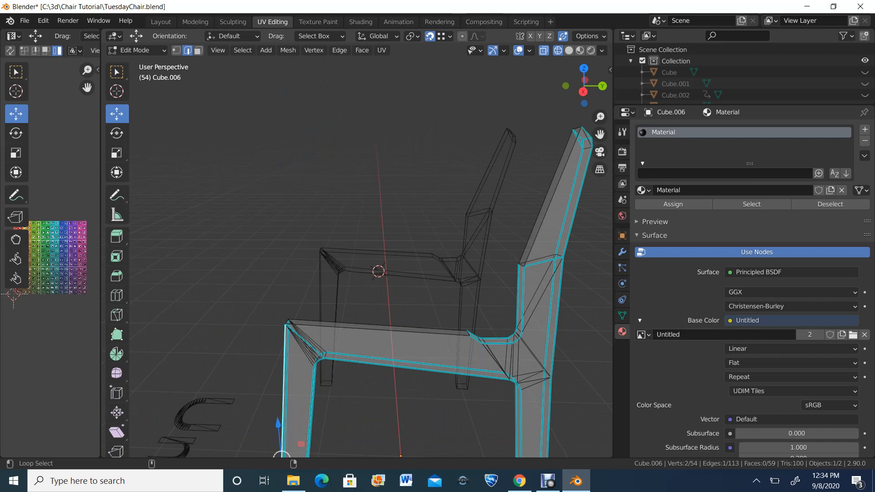
{"action": "left_click", "coordinate": [498, 344], "text": "alt+shift"}
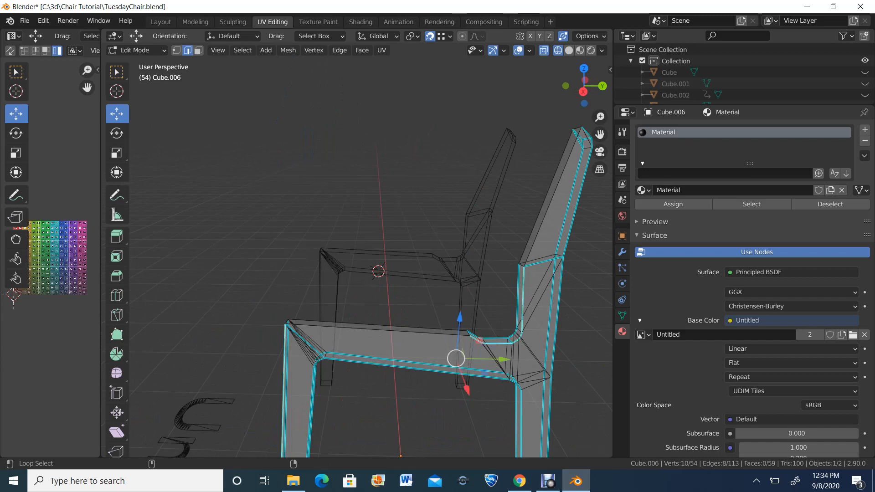
{"action": "left_click", "coordinate": [552, 199], "text": "alt+shift"}
{"action": "left_click", "coordinate": [587, 133], "text": "alt+shift"}
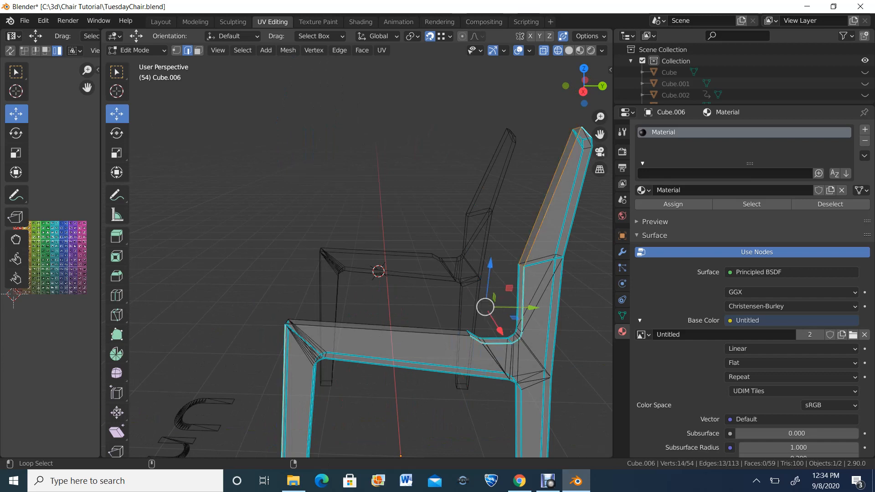
{"action": "left_click", "coordinate": [577, 199], "text": "alt+shift"}
{"action": "left_click", "coordinate": [557, 318], "text": "alt+shift"}
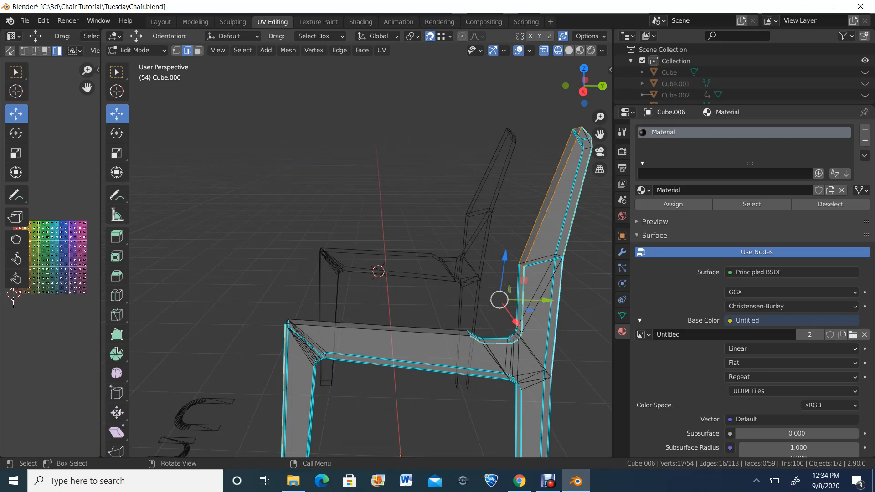
Add the back leg's long outer and inner edges and the seat rail's underside edge running into the front leg.
{"action": "middle_click_drag", "start_coordinate": [557, 318], "coordinate": [557, 419], "text": "alt"}
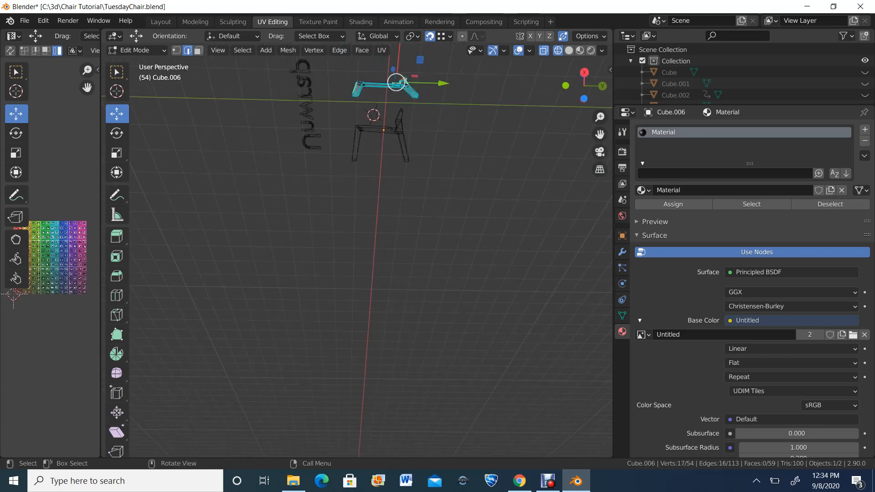
{"action": "middle_click_drag", "start_coordinate": [456, 237], "coordinate": [469, 310]}
{"action": "scroll", "coordinate": [510, 319], "scroll_direction": "up", "scroll_amount": 2}
{"action": "scroll", "coordinate": [370, 256], "scroll_direction": "up", "scroll_amount": 5}
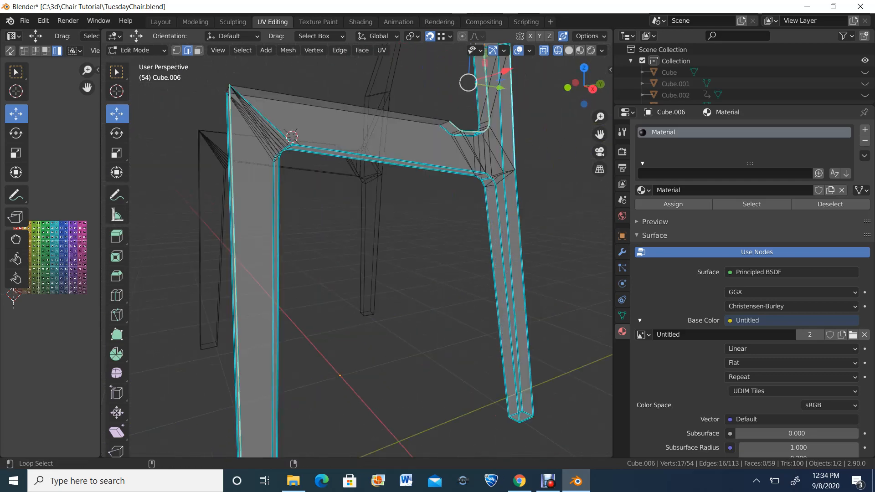
{"action": "left_click", "coordinate": [522, 250], "text": "alt+shift"}
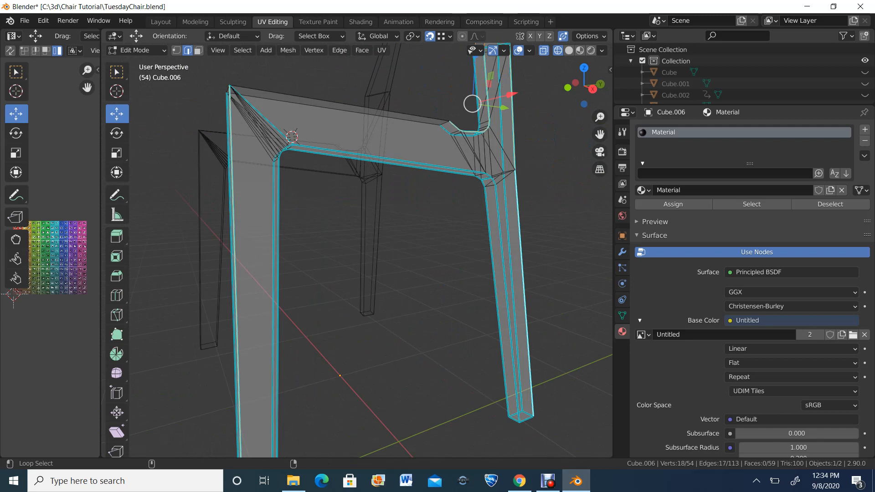
{"action": "left_click", "coordinate": [503, 251], "text": "alt+shift"}
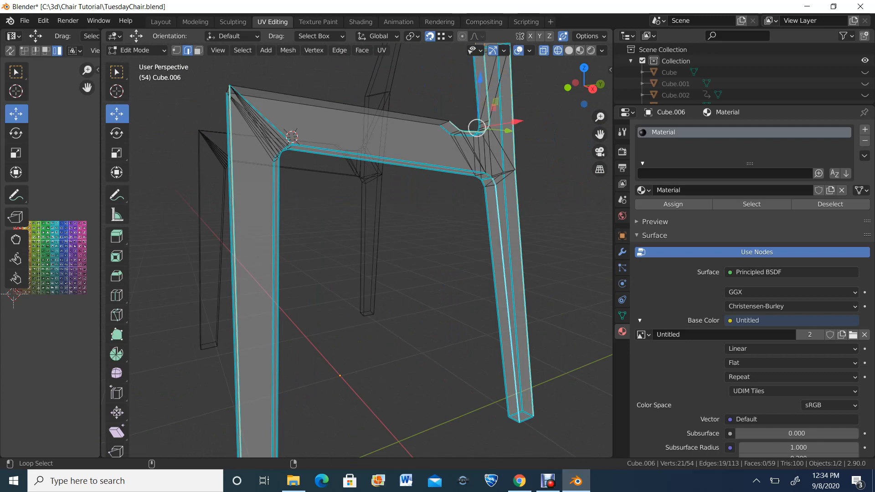
{"action": "left_click", "coordinate": [410, 162], "text": "alt+shift"}
{"action": "left_click", "coordinate": [490, 175], "text": "alt+shift"}
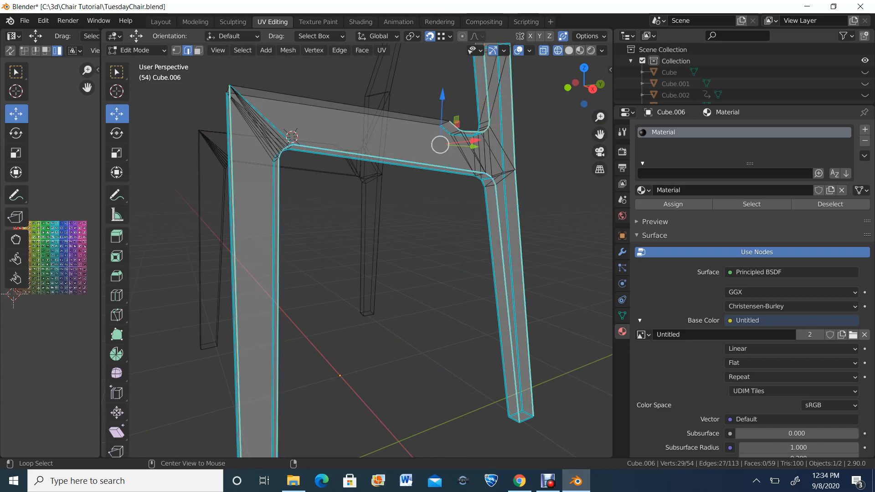
Add one bottom edge of the front leg, one of the back leg, and the seat rail's upper edges to the selection.
{"action": "scroll", "coordinate": [490, 176], "scroll_direction": "down", "scroll_amount": 3}
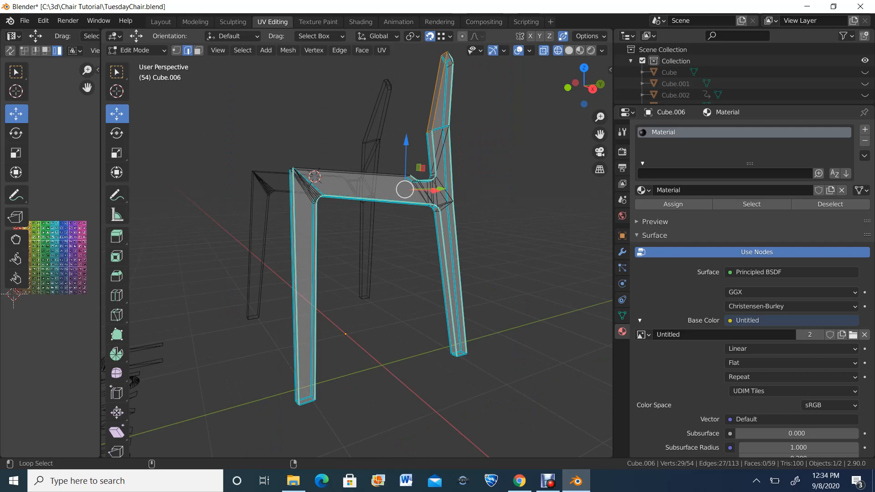
{"action": "left_click", "coordinate": [307, 403], "text": "alt+shift"}
{"action": "scroll", "coordinate": [306, 403], "scroll_direction": "up", "scroll_amount": 2}
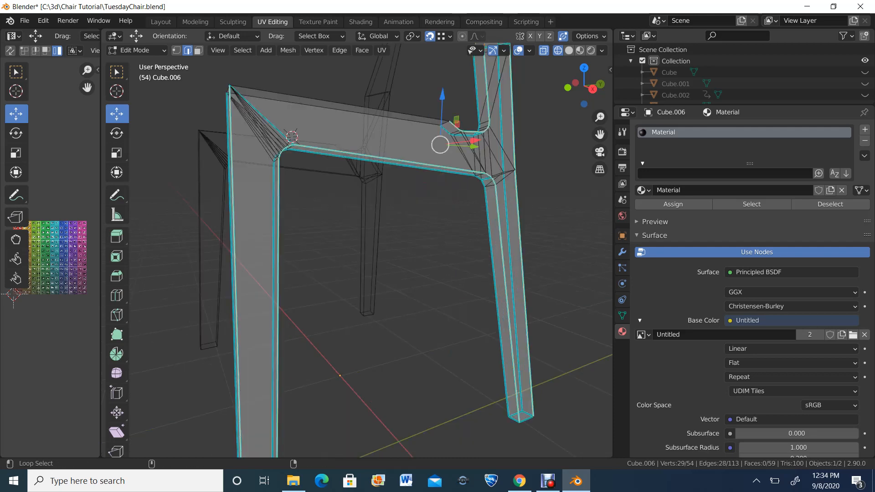
{"action": "left_click", "coordinate": [527, 419], "text": "alt+shift"}
{"action": "scroll", "coordinate": [357, 251], "scroll_direction": "down", "scroll_amount": 3}
{"action": "middle_click_drag", "start_coordinate": [357, 251], "coordinate": [364, 266]}
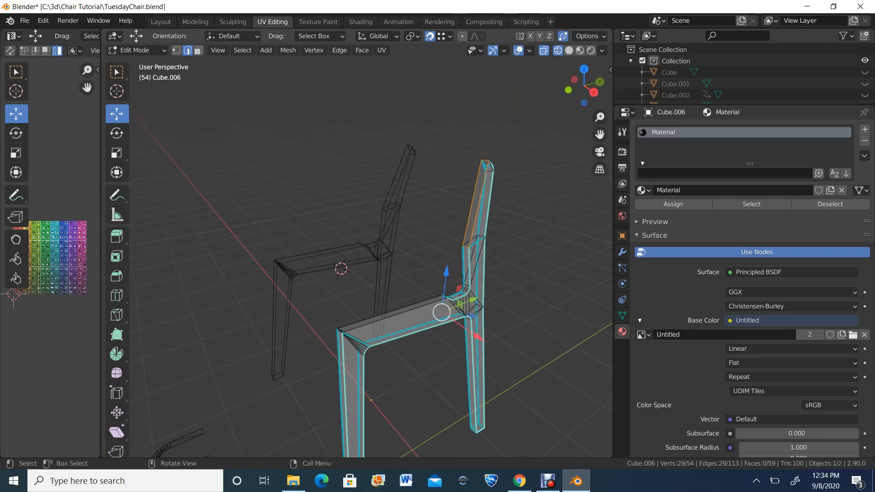
{"action": "scroll", "coordinate": [363, 267], "scroll_direction": "up", "scroll_amount": 3}
{"action": "left_click", "coordinate": [498, 356], "text": "alt+shift"}
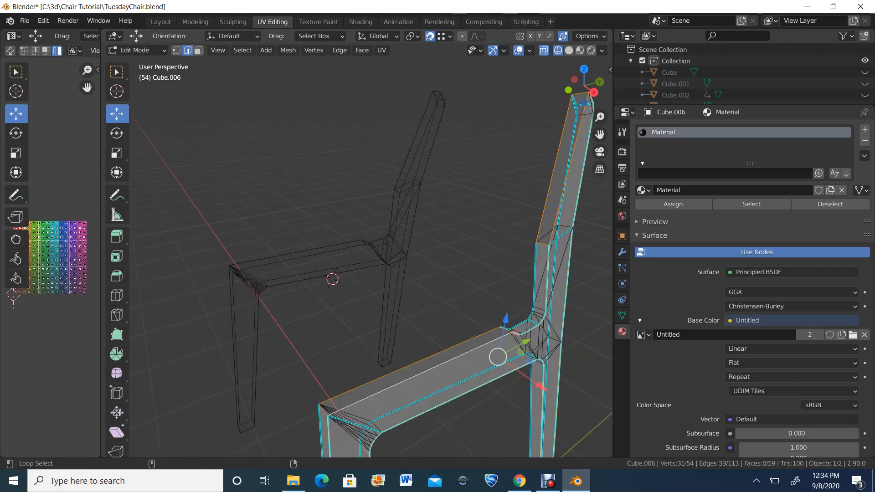
Mark the selected leg frame edges as a seam.
{"action": "middle_click_drag", "start_coordinate": [497, 356], "coordinate": [473, 369]}
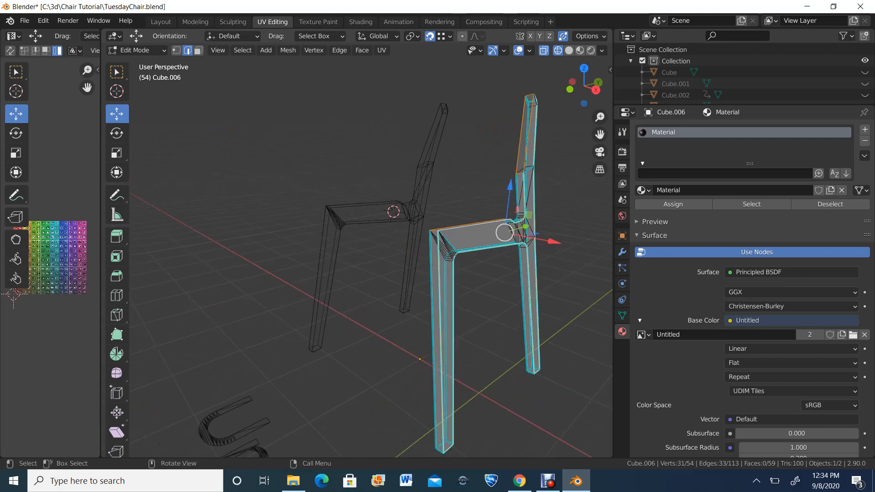
{"action": "scroll", "coordinate": [474, 369], "scroll_direction": "up", "scroll_amount": 3}
{"action": "scroll", "coordinate": [448, 274], "scroll_direction": "down", "scroll_amount": 3}
{"action": "right_click", "coordinate": [448, 274]}
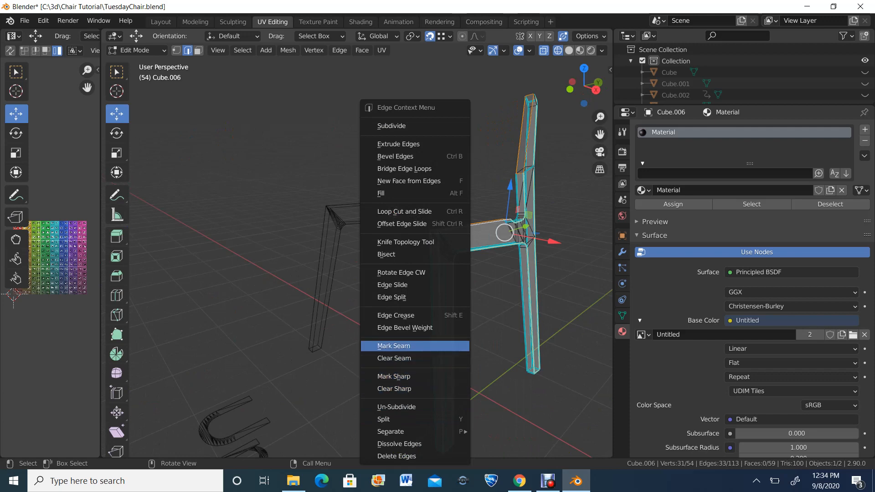
{"action": "left_click", "coordinate": [394, 346]}
Try extending the selection to the back leg's bottom edges, then clear the selection.
{"action": "middle_click_drag", "start_coordinate": [393, 346], "coordinate": [493, 315]}
{"action": "scroll", "coordinate": [377, 348], "scroll_direction": "down", "scroll_amount": 1}
{"action": "scroll", "coordinate": [391, 353], "scroll_direction": "up", "scroll_amount": 4}
{"action": "scroll", "coordinate": [391, 353], "scroll_direction": "down", "scroll_amount": 4}
{"action": "scroll", "coordinate": [391, 354], "scroll_direction": "up", "scroll_amount": 2}
{"action": "scroll", "coordinate": [494, 365], "scroll_direction": "up", "scroll_amount": 4}
{"action": "scroll", "coordinate": [477, 324], "scroll_direction": "up", "scroll_amount": 2}
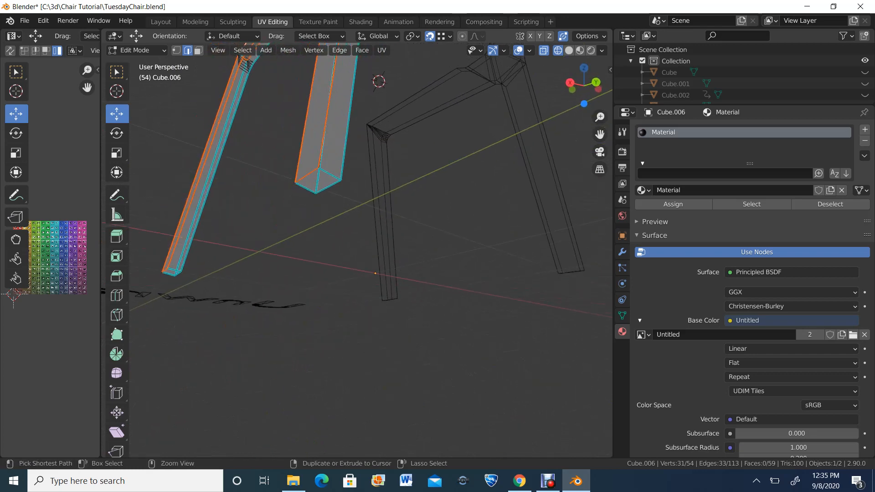
{"action": "left_click", "coordinate": [330, 174], "text": "ctrl"}
{"action": "left_click", "coordinate": [306, 188], "text": "ctrl"}
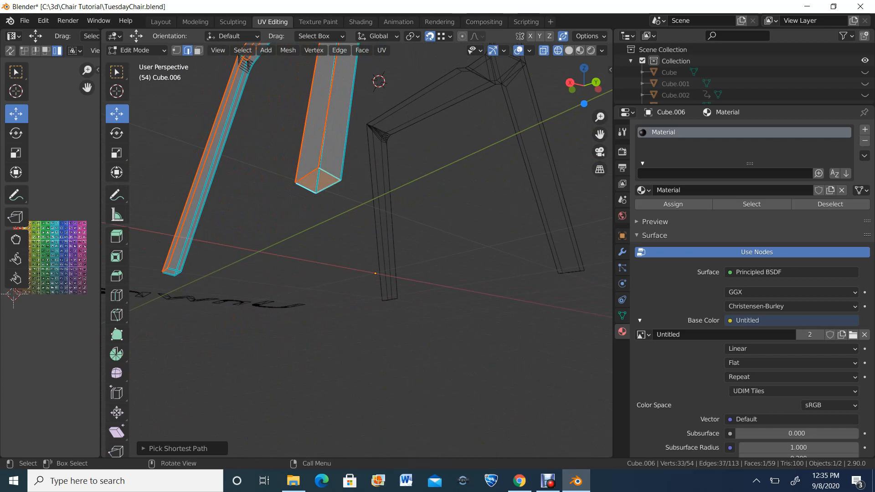
{"action": "left_click", "coordinate": [292, 219]}
Select the back leg's unmarked bottom edges and one of its unmarked long edges.
{"action": "left_click", "coordinate": [306, 188]}
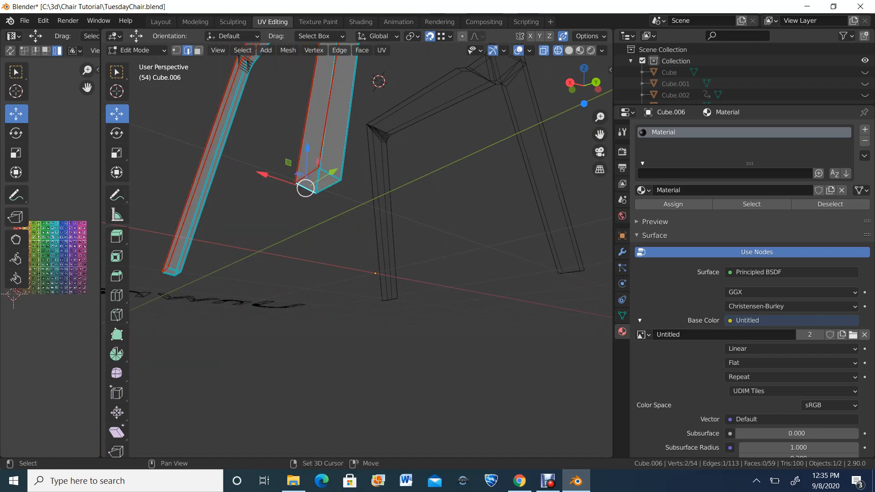
{"action": "left_click", "coordinate": [330, 174], "text": "shift"}
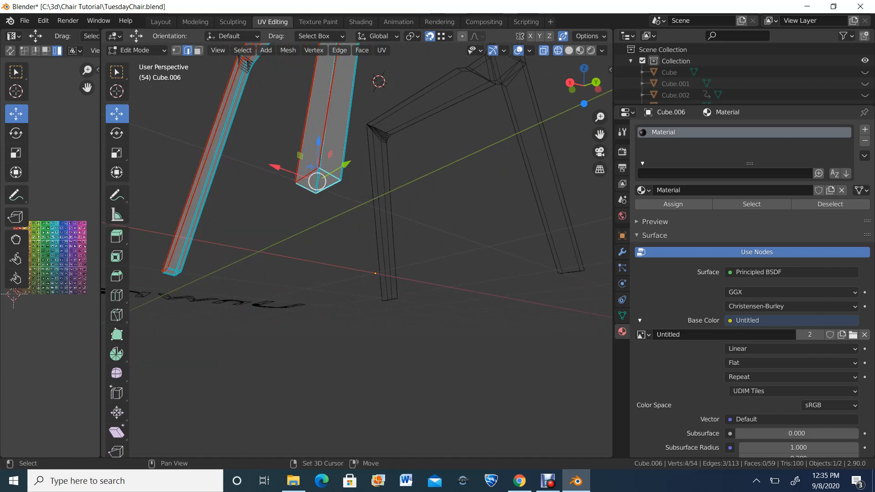
{"action": "left_click", "coordinate": [348, 130], "text": "shift"}
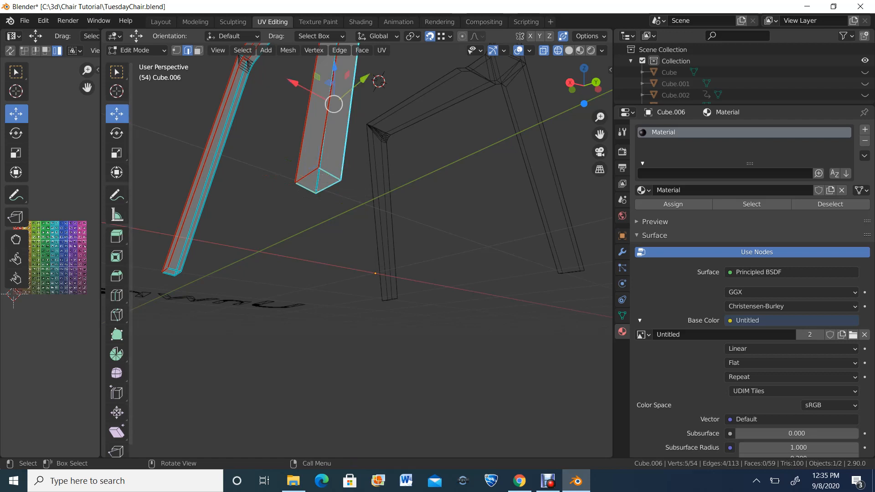
Add the front leg's three unmarked bottom edges and two of its unmarked long edges to the selection.
{"action": "middle_click_drag", "start_coordinate": [219, 183], "coordinate": [460, 159], "text": "shift"}
{"action": "scroll", "coordinate": [306, 182], "scroll_direction": "up", "scroll_amount": 3}
{"action": "left_click", "coordinate": [299, 233], "text": "shift"}
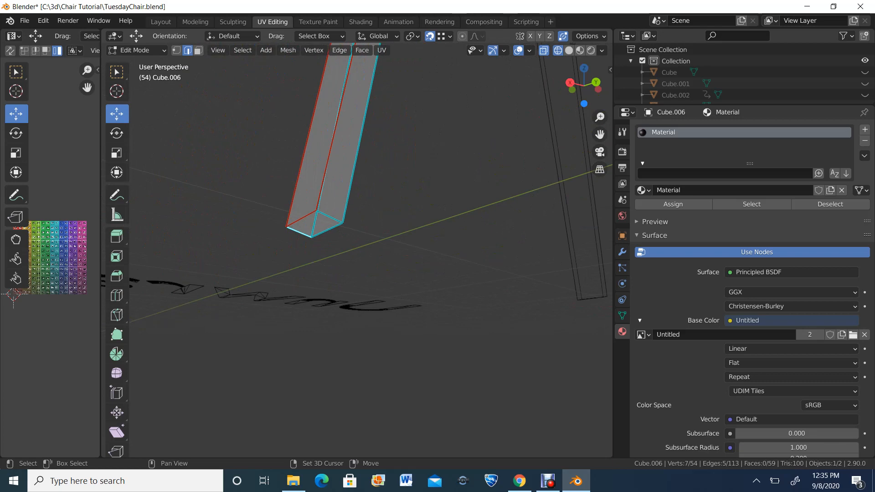
{"action": "left_click", "coordinate": [328, 230], "text": "shift"}
{"action": "left_click", "coordinate": [330, 217], "text": "shift"}
{"action": "left_click", "coordinate": [352, 176], "text": "shift"}
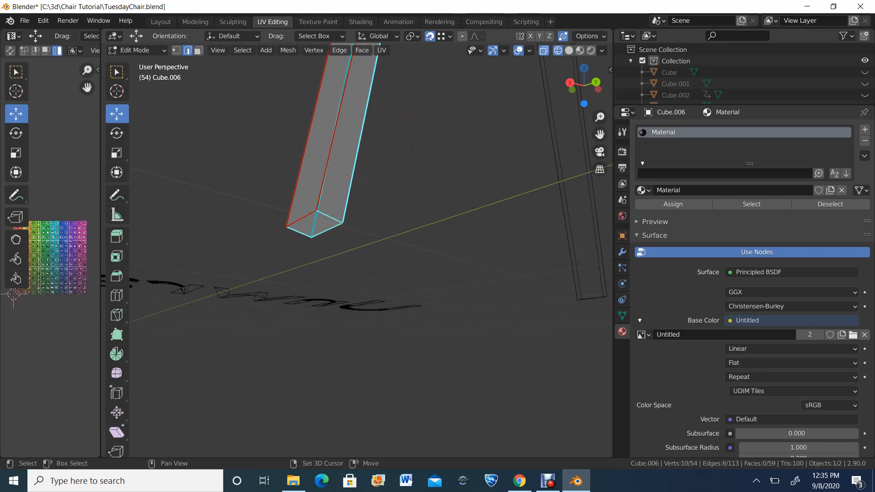
{"action": "left_click", "coordinate": [322, 191], "text": "shift"}
{"action": "scroll", "coordinate": [321, 191], "scroll_direction": "down", "scroll_amount": 4}
{"action": "middle_click_drag", "start_coordinate": [322, 192], "coordinate": [190, 301], "text": "shift"}
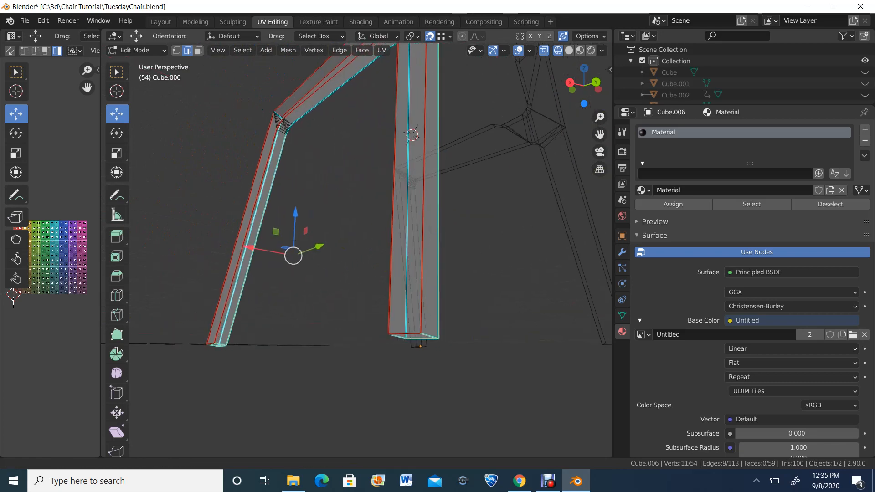
Add the front leg's remaining unmarked long edge to the selection, mark all selected leg edges as seams, and clear the selection.
{"action": "left_click", "coordinate": [409, 133], "text": "shift"}
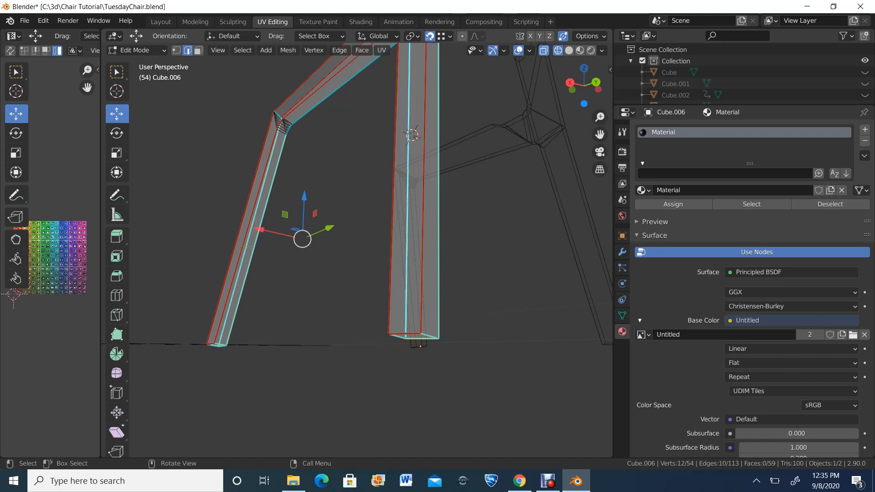
{"action": "right_click", "coordinate": [410, 133]}
{"action": "left_click", "coordinate": [411, 286]}
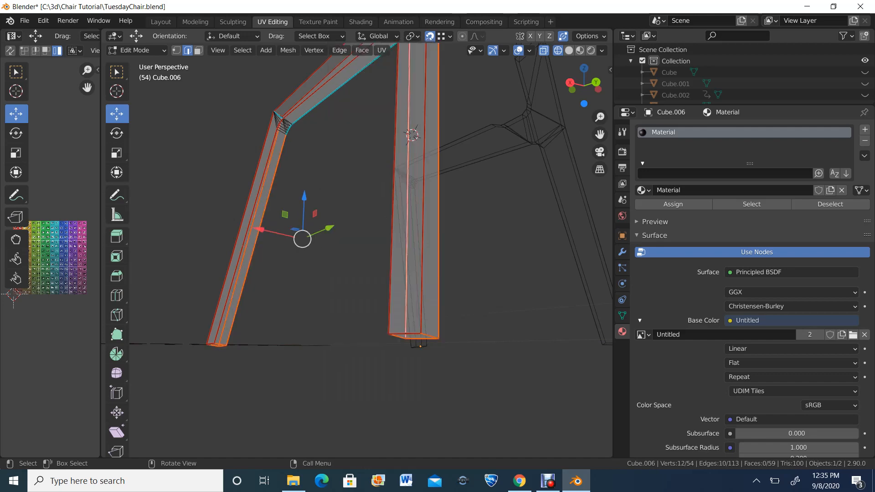
{"action": "scroll", "coordinate": [412, 286], "scroll_direction": "down", "scroll_amount": 3}
{"action": "middle_click_drag", "start_coordinate": [412, 286], "coordinate": [412, 335]}
{"action": "scroll", "coordinate": [518, 338], "scroll_direction": "up", "scroll_amount": 2}
{"action": "key", "text": "alt+a"}
Focus on the joint between backrest and seat rail and switch the viewport from wireframe to solid shading.
{"action": "middle_click_drag", "start_coordinate": [405, 182], "coordinate": [388, 356], "text": "shift"}
{"action": "scroll", "coordinate": [387, 355], "scroll_direction": "up", "scroll_amount": 3}
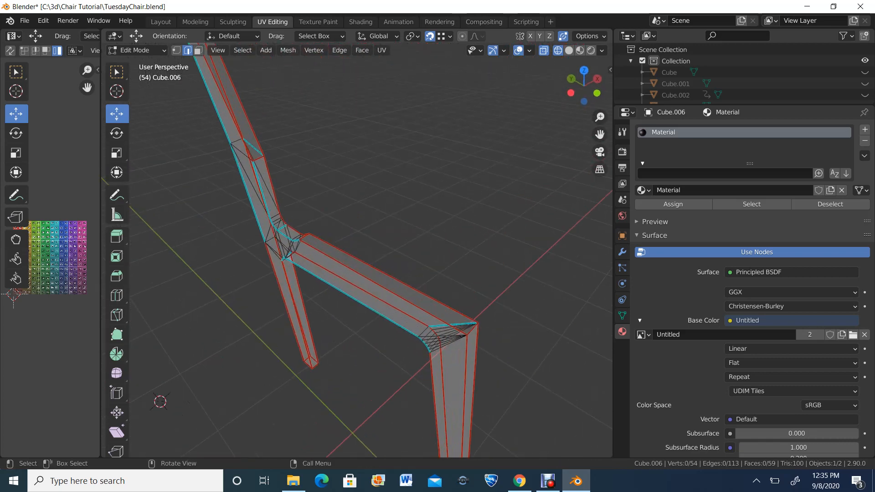
{"action": "middle_click_drag", "start_coordinate": [388, 319], "coordinate": [443, 330]}
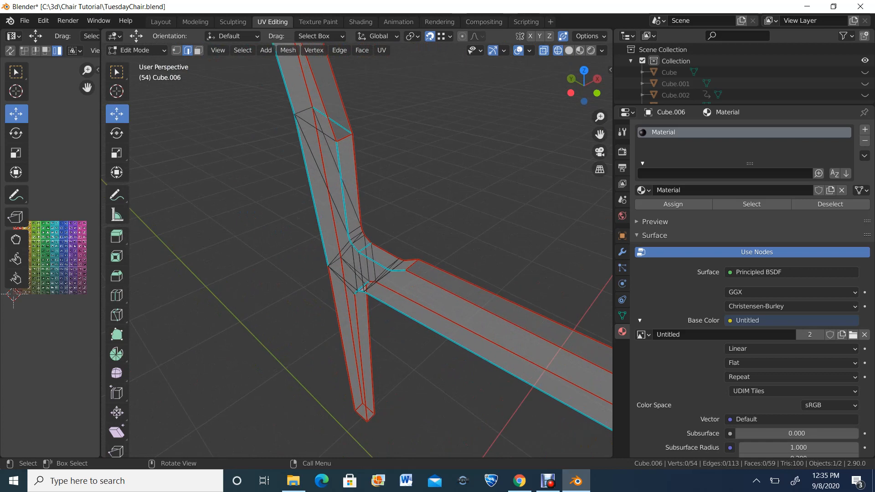
{"action": "left_click", "coordinate": [367, 279], "text": "alt"}
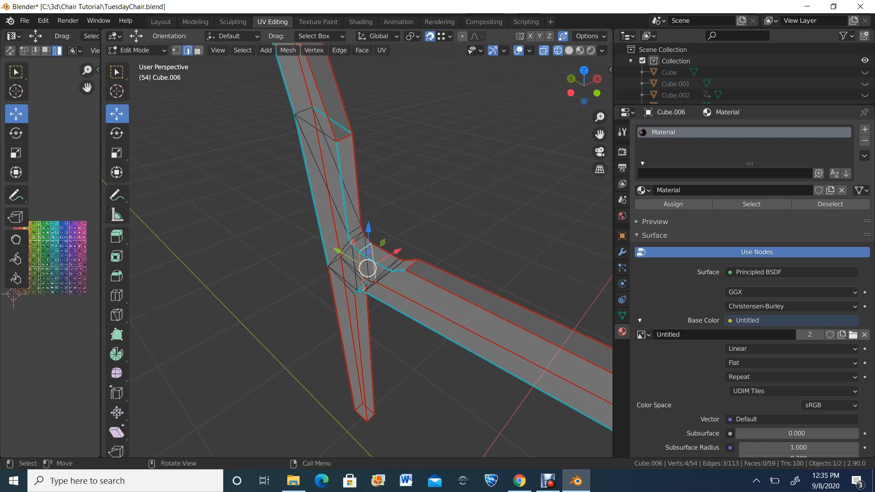
{"action": "left_click", "coordinate": [370, 335]}
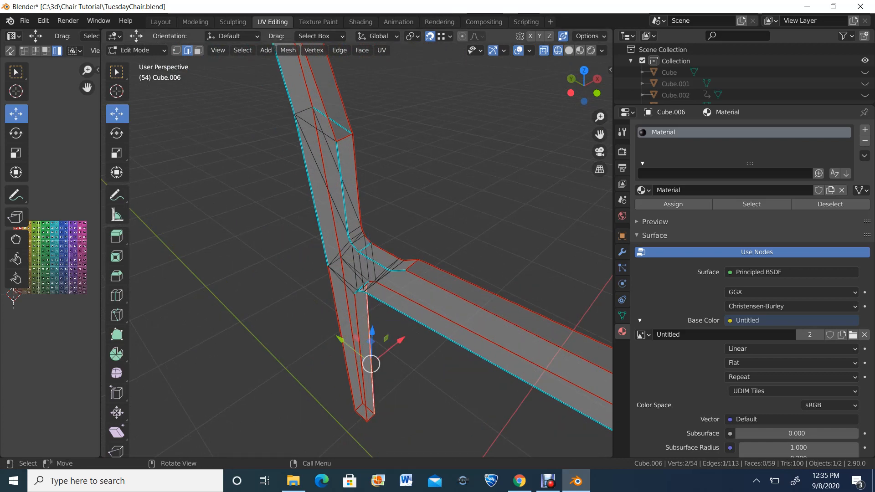
{"action": "key", "text": "shift+z"}
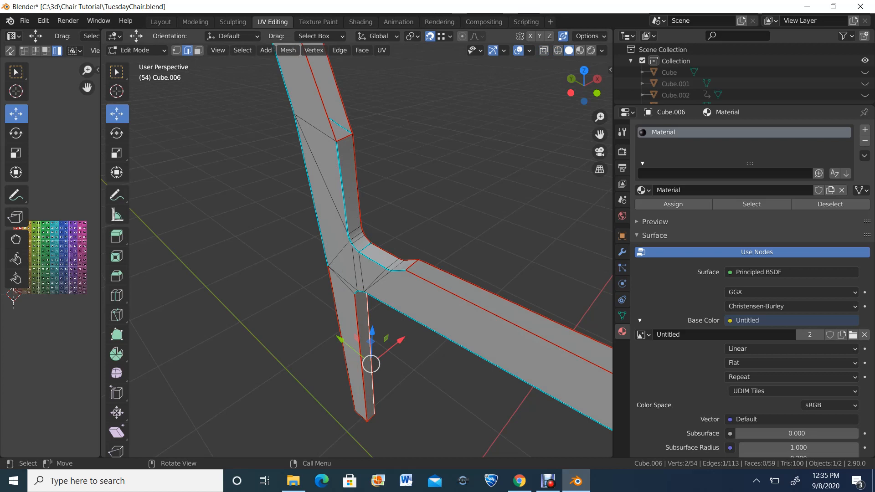
{"action": "left_click", "coordinate": [399, 270]}
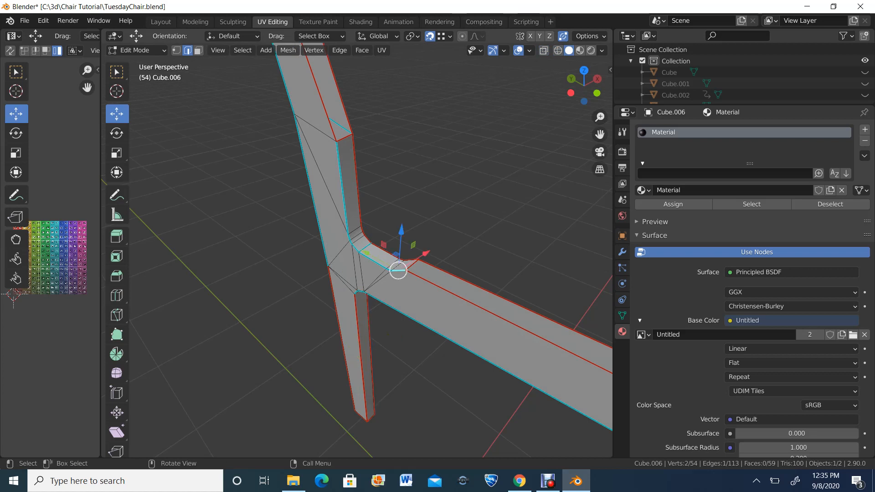
{"action": "left_click", "coordinate": [343, 190]}
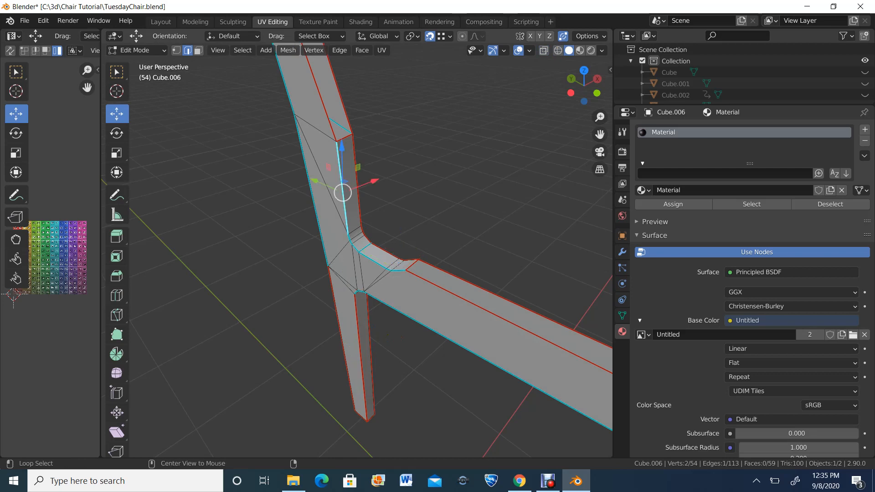
{"action": "left_click", "coordinate": [343, 191], "text": "alt"}
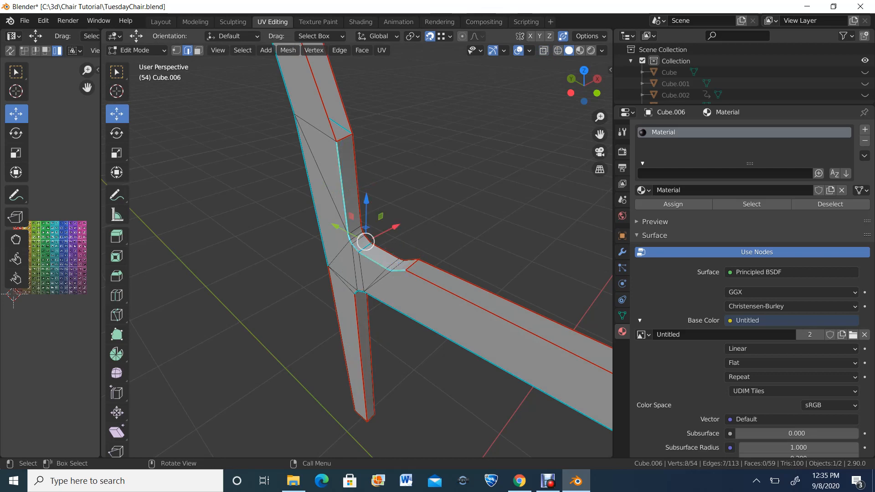
{"action": "middle_click_drag", "start_coordinate": [342, 192], "coordinate": [485, 173]}
{"action": "scroll", "coordinate": [394, 183], "scroll_direction": "down", "scroll_amount": 2}
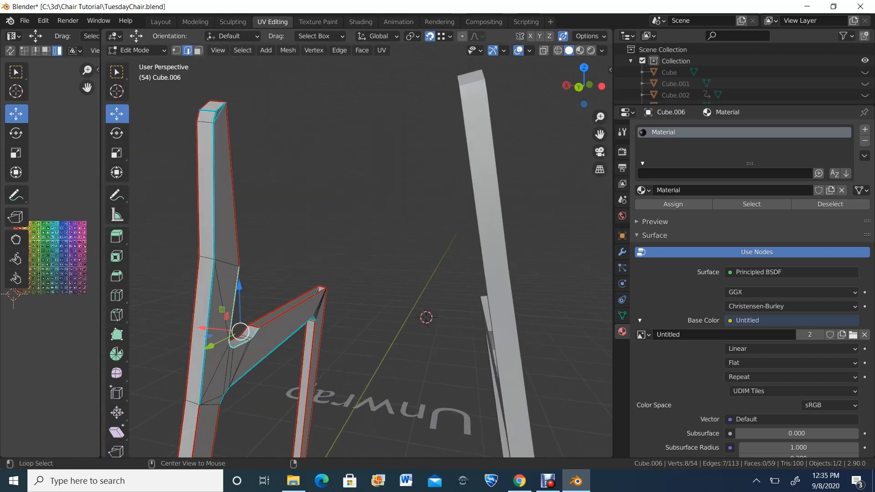
{"action": "left_click", "coordinate": [207, 324], "text": "alt"}
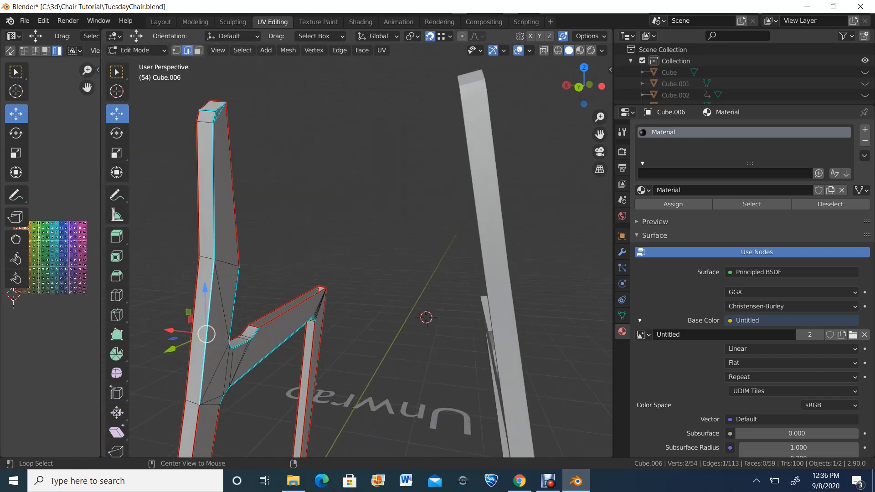
{"action": "left_click", "coordinate": [215, 174], "text": "alt"}
{"action": "scroll", "coordinate": [219, 173], "scroll_direction": "up", "scroll_amount": 1}
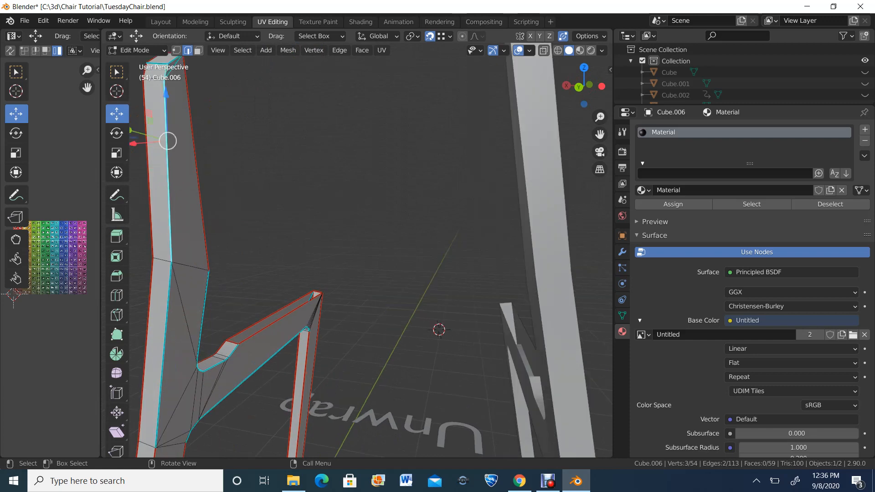
{"action": "scroll", "coordinate": [382, 269], "scroll_direction": "down", "scroll_amount": 1}
{"action": "scroll", "coordinate": [383, 269], "scroll_direction": "up", "scroll_amount": 1}
{"action": "middle_click_drag", "start_coordinate": [383, 270], "coordinate": [385, 283]}
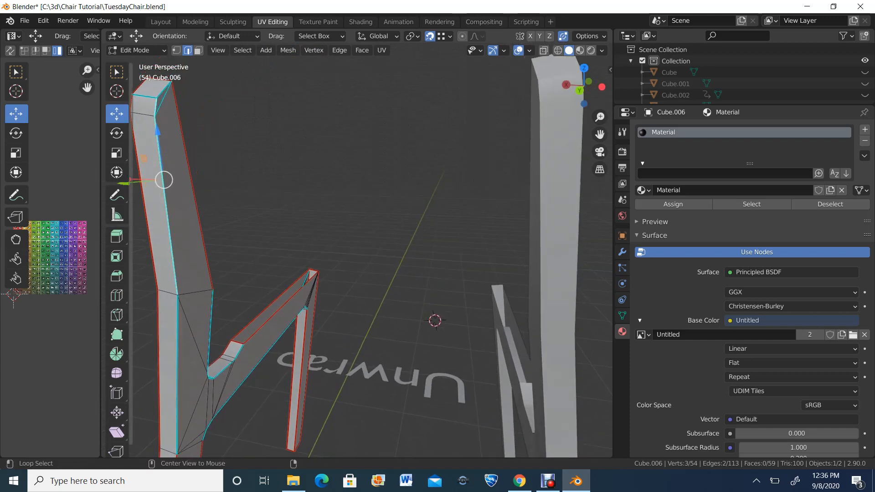
Mark the short inner side edge at the top of the backrest as a seam, then clear the selection.
{"action": "left_click", "coordinate": [164, 89]}
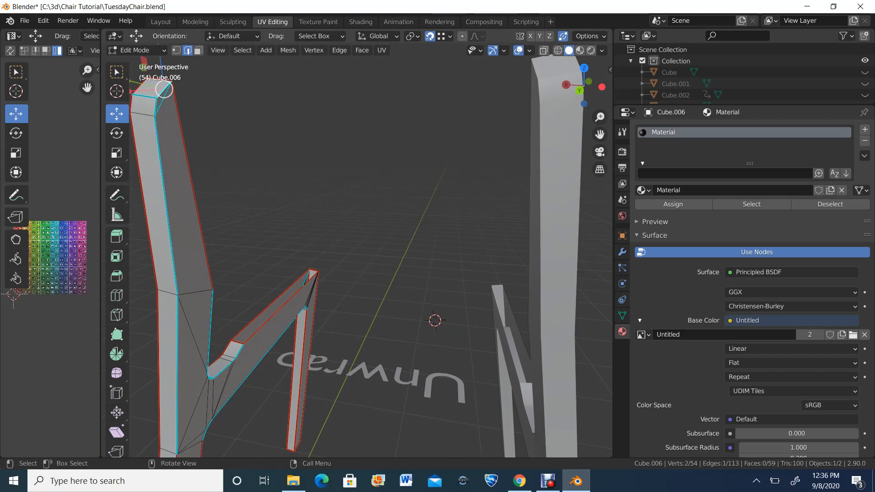
{"action": "middle_click_drag", "start_coordinate": [165, 93], "coordinate": [180, 149]}
{"action": "scroll", "coordinate": [180, 150], "scroll_direction": "up", "scroll_amount": 1, "text": "alt"}
{"action": "middle_click_drag", "start_coordinate": [180, 149], "coordinate": [180, 163], "text": "alt"}
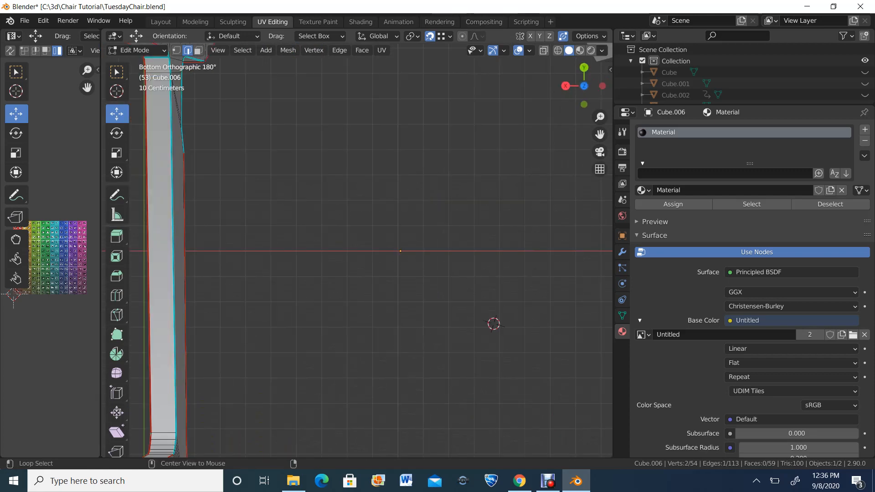
{"action": "scroll", "coordinate": [181, 163], "scroll_direction": "down", "scroll_amount": 1, "text": "alt"}
{"action": "right_click", "coordinate": [181, 209]}
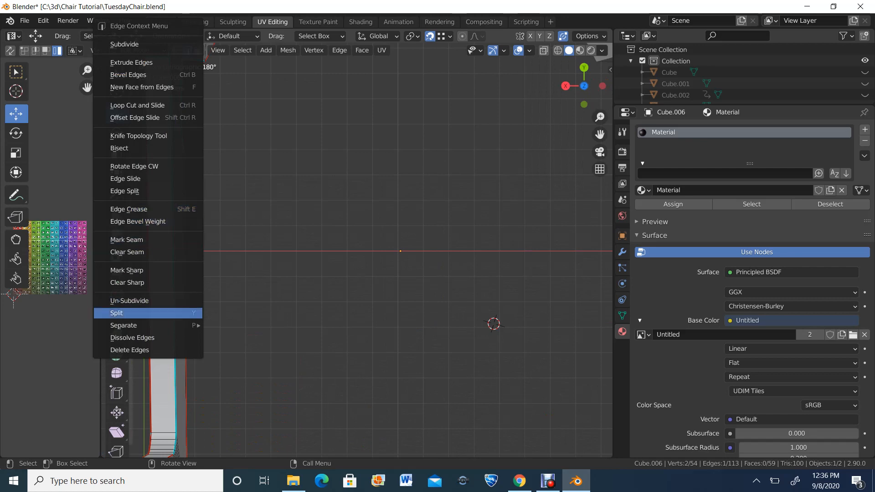
{"action": "left_click", "coordinate": [179, 240]}
{"action": "scroll", "coordinate": [179, 240], "scroll_direction": "down", "scroll_amount": 1}
{"action": "middle_click_drag", "start_coordinate": [178, 239], "coordinate": [342, 363]}
{"action": "key", "text": "alt+a"}
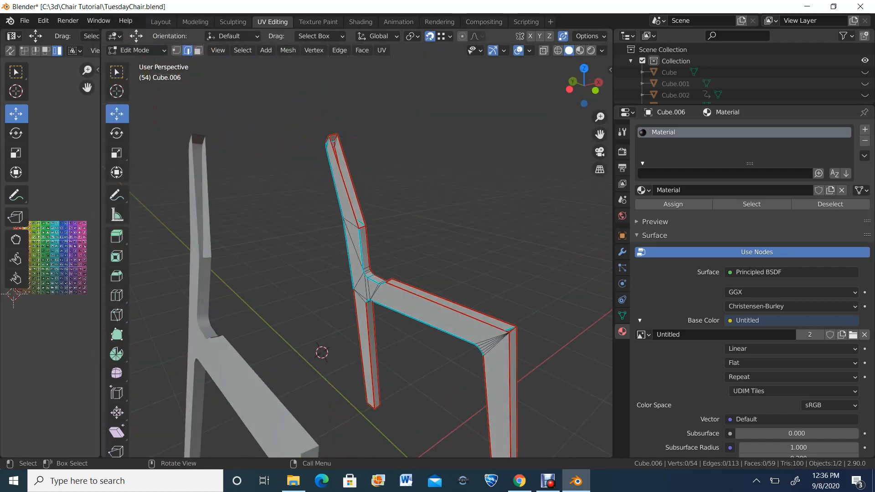
Mark the backrest's lower front edge just above the seat joint as a seam and clear the selection.
{"action": "scroll", "coordinate": [357, 251], "scroll_direction": "up", "scroll_amount": 4}
{"action": "scroll", "coordinate": [365, 251], "scroll_direction": "up", "scroll_amount": 1}
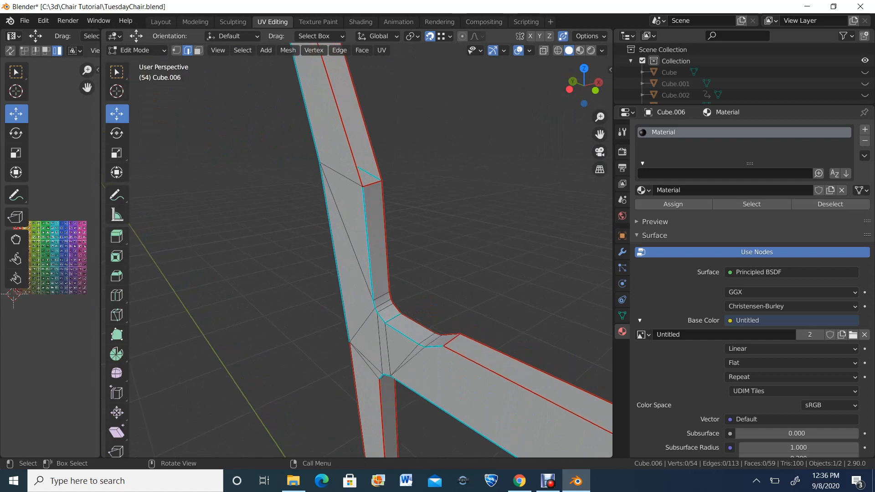
{"action": "left_click", "coordinate": [367, 248]}
{"action": "right_click", "coordinate": [368, 248]}
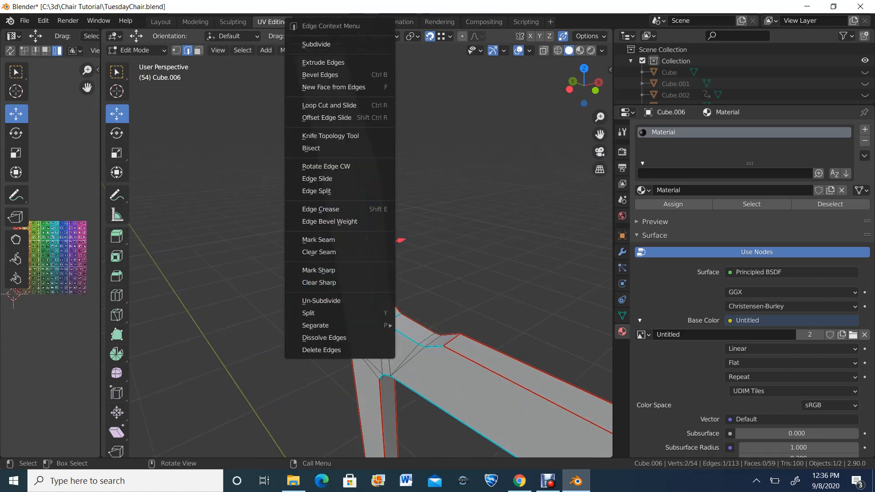
{"action": "left_click", "coordinate": [319, 240]}
{"action": "key", "text": "alt+a"}
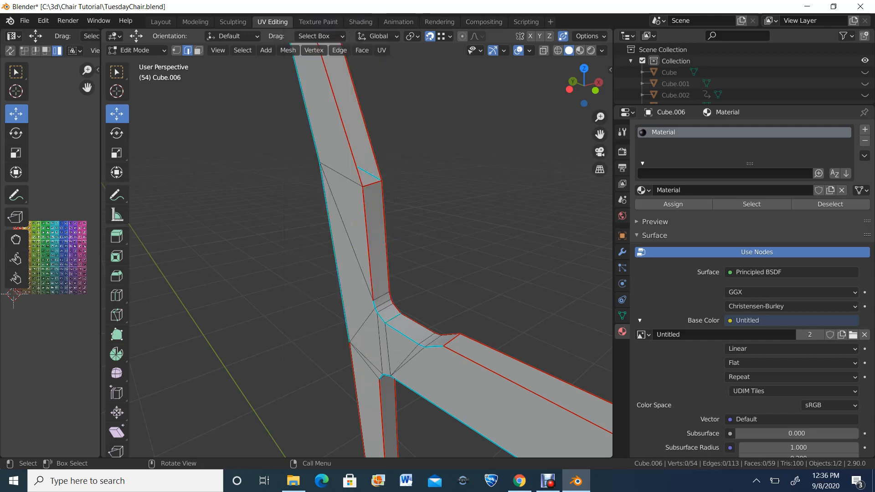
Mark the edge loop curving from the backrest's lower front through the joint into the seat rail as a seam.
{"action": "left_click", "coordinate": [368, 248], "text": "alt"}
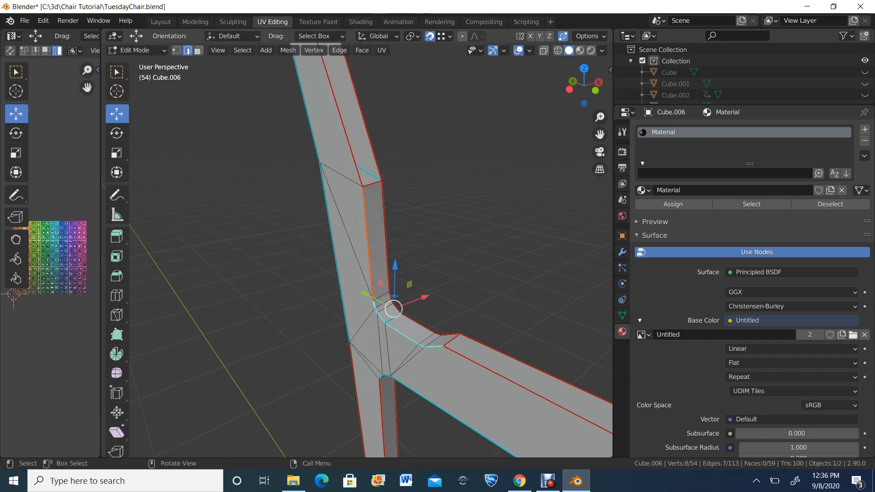
{"action": "right_click", "coordinate": [353, 332]}
{"action": "left_click", "coordinate": [353, 332]}
Mark the back leg's long edge on the underside and the short edge joining it to the seat rail as a seam.
{"action": "left_click", "coordinate": [332, 253]}
{"action": "scroll", "coordinate": [332, 253], "scroll_direction": "down", "scroll_amount": 5}
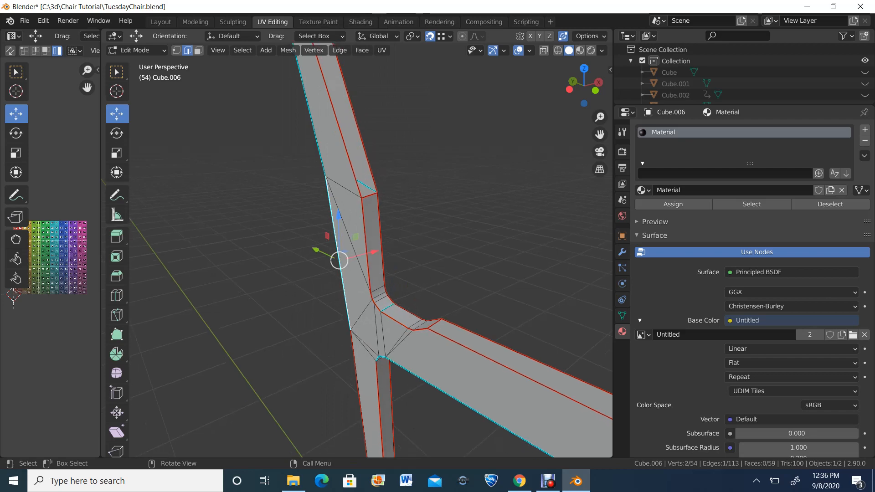
{"action": "middle_click_drag", "start_coordinate": [332, 253], "coordinate": [492, 86]}
{"action": "key", "text": "KP_3"}
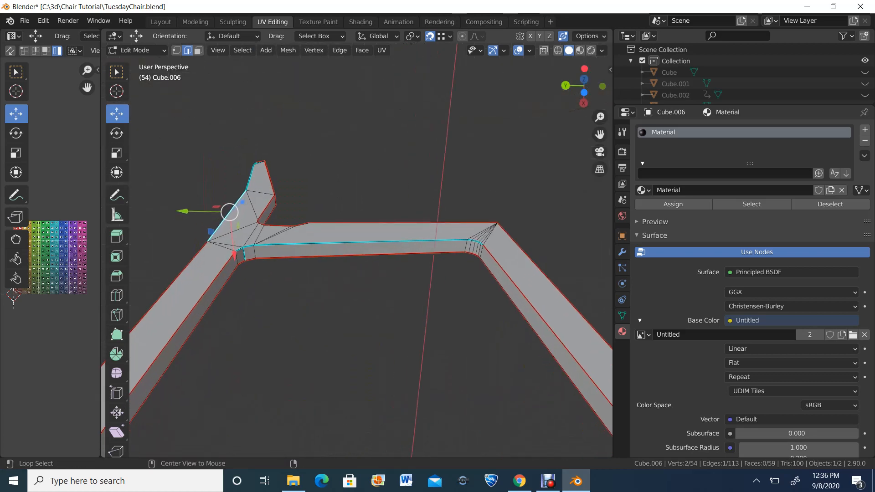
{"action": "left_click", "coordinate": [364, 243], "text": "alt"}
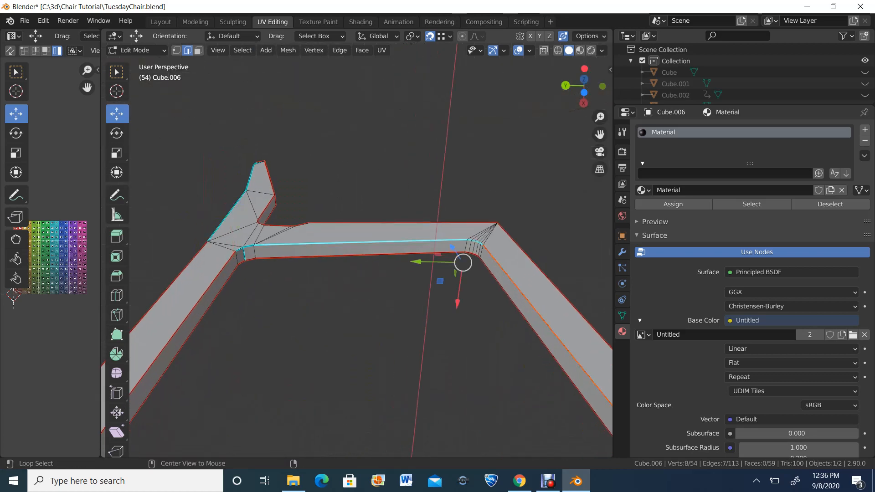
{"action": "left_click", "coordinate": [248, 247], "text": "alt"}
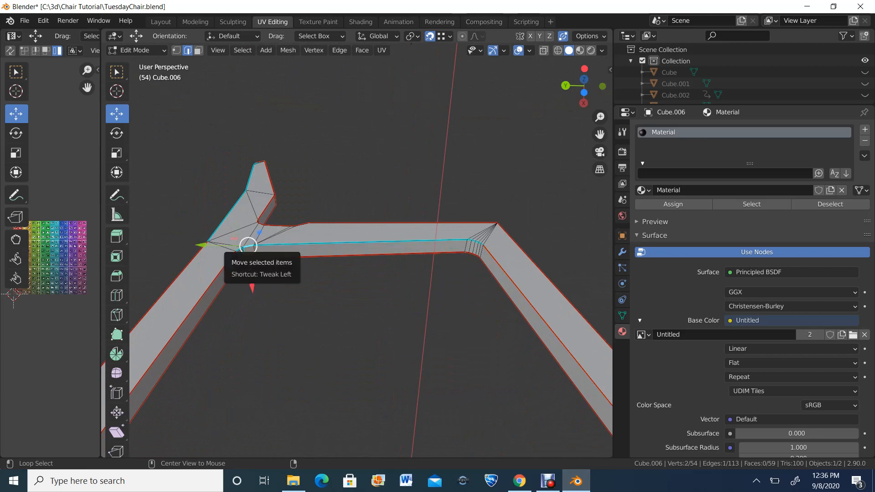
{"action": "left_click", "coordinate": [239, 249], "text": "alt"}
{"action": "right_click", "coordinate": [246, 264]}
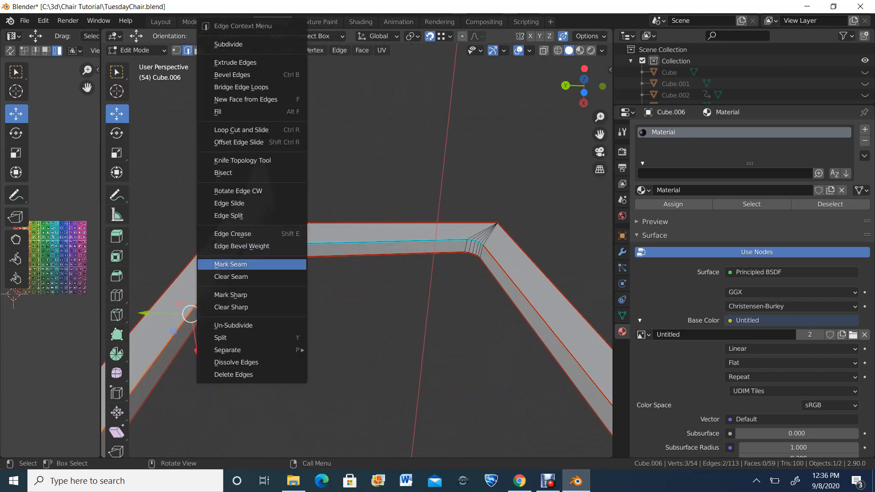
{"action": "left_click", "coordinate": [246, 264]}
Mark the two connected rear edges along the upper part of the backrest as a seam.
{"action": "middle_click_drag", "start_coordinate": [291, 219], "coordinate": [353, 279]}
{"action": "left_click", "coordinate": [322, 246]}
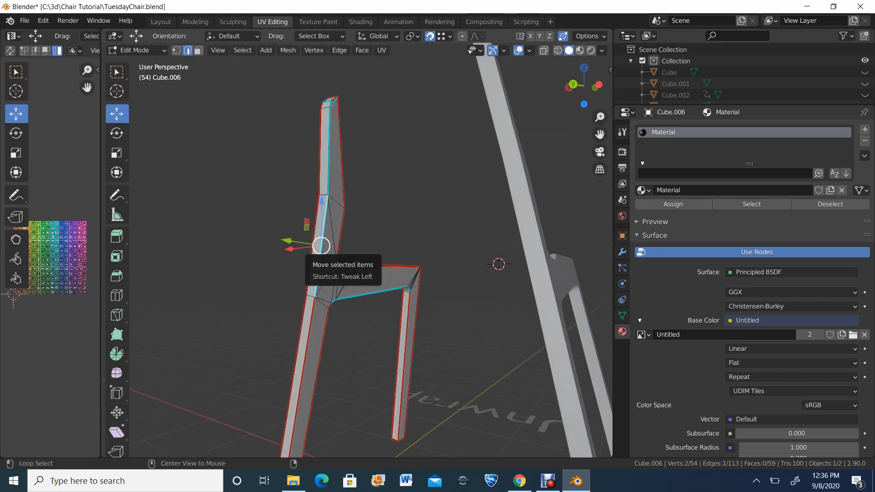
{"action": "left_click", "coordinate": [330, 135], "text": "shift"}
{"action": "middle_click_drag", "start_coordinate": [330, 134], "coordinate": [351, 201]}
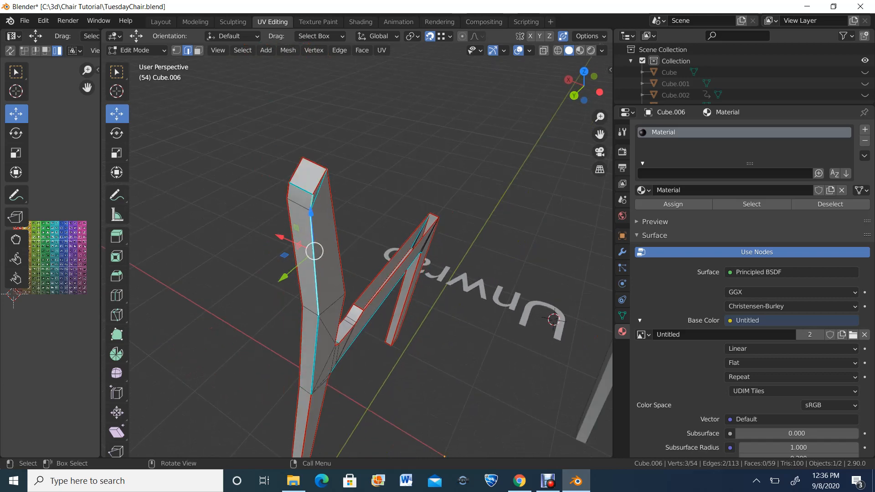
{"action": "right_click", "coordinate": [320, 234]}
{"action": "left_click", "coordinate": [319, 264]}
Mark the short edge across the rear of the backrest's top as a seam.
{"action": "left_click", "coordinate": [340, 259]}
{"action": "left_click", "coordinate": [307, 192]}
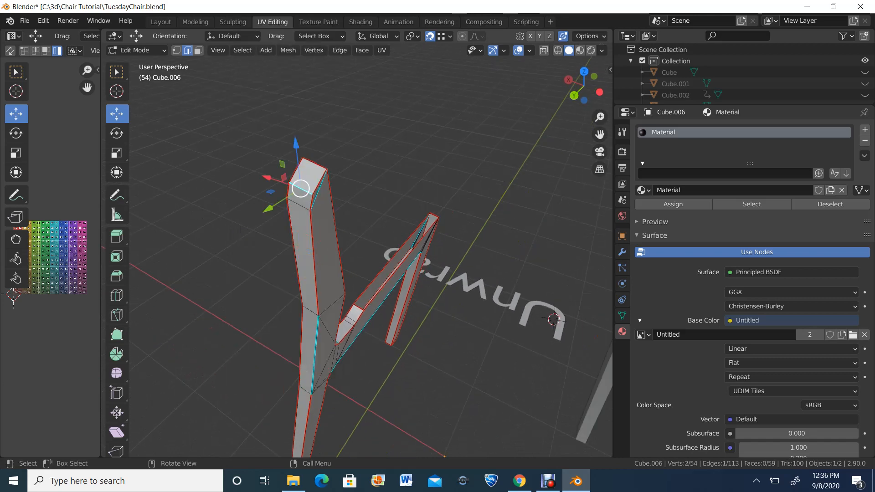
{"action": "right_click", "coordinate": [307, 192]}
{"action": "left_click", "coordinate": [298, 240]}
Mark the long rear edge between the upper backrest and the back leg as a seam.
{"action": "middle_click_drag", "start_coordinate": [301, 241], "coordinate": [288, 197]}
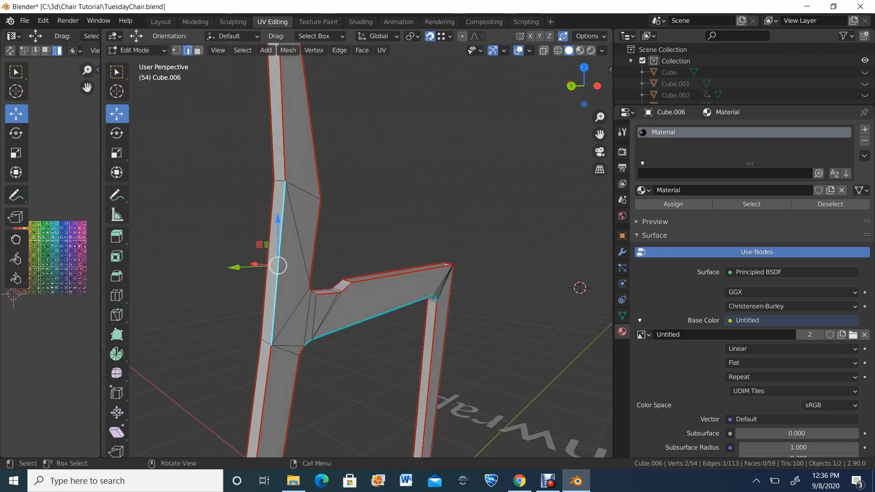
{"action": "right_click", "coordinate": [258, 241]}
{"action": "left_click", "coordinate": [287, 240]}
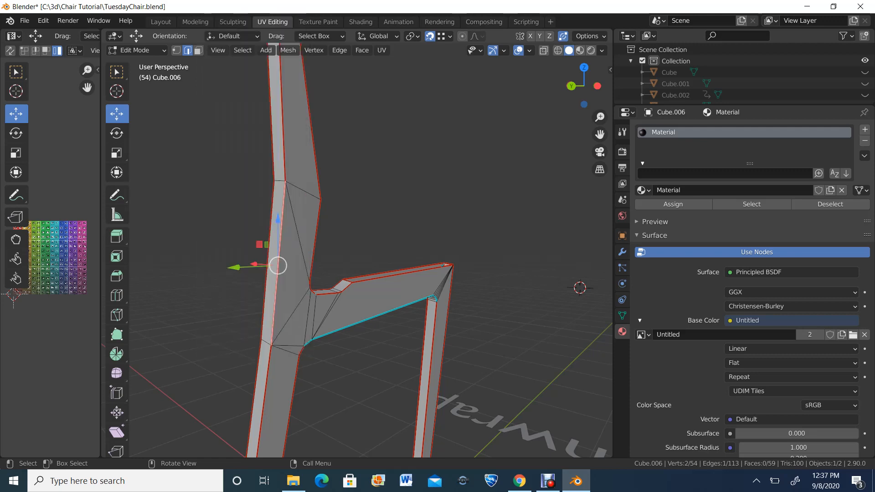
Mark the edge loop along the underside of the seat rail and front corner as a seam.
{"action": "scroll", "coordinate": [292, 255], "scroll_direction": "down", "scroll_amount": 3}
{"action": "left_click", "coordinate": [312, 365]}
{"action": "middle_click_drag", "start_coordinate": [313, 364], "coordinate": [293, 301]}
{"action": "scroll", "coordinate": [263, 312], "scroll_direction": "up", "scroll_amount": 4}
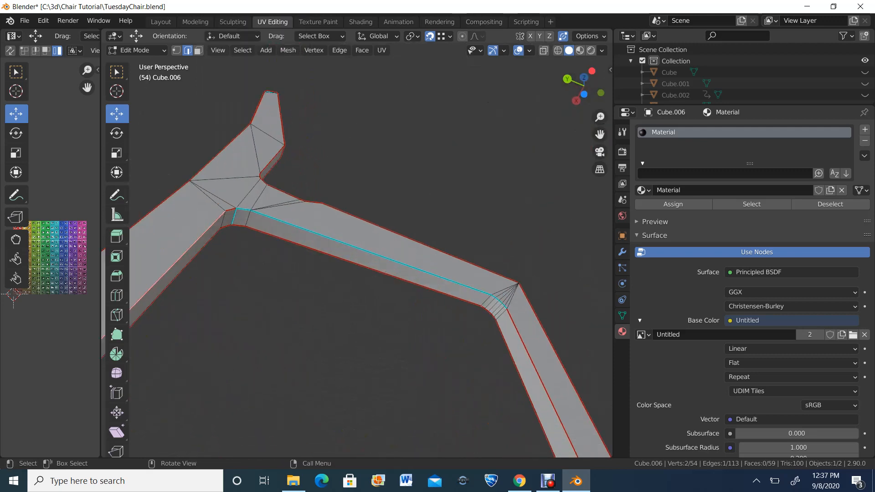
{"action": "left_click", "coordinate": [541, 379], "text": "alt"}
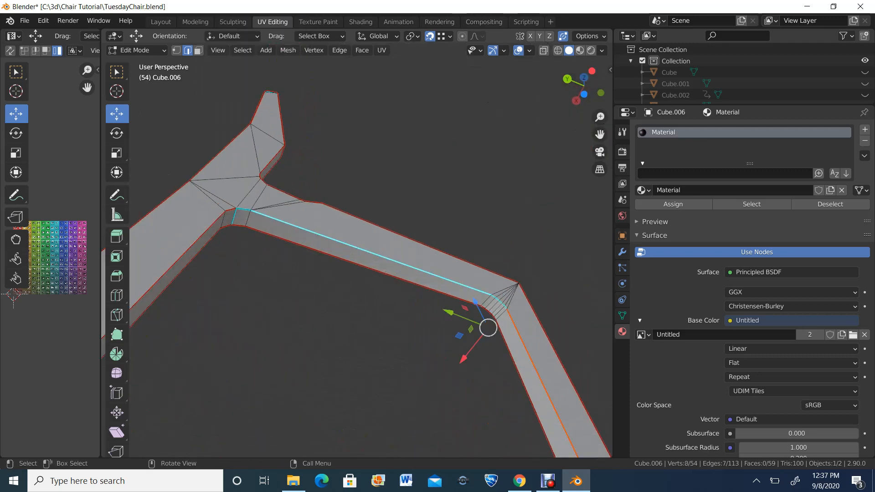
{"action": "right_click", "coordinate": [392, 273]}
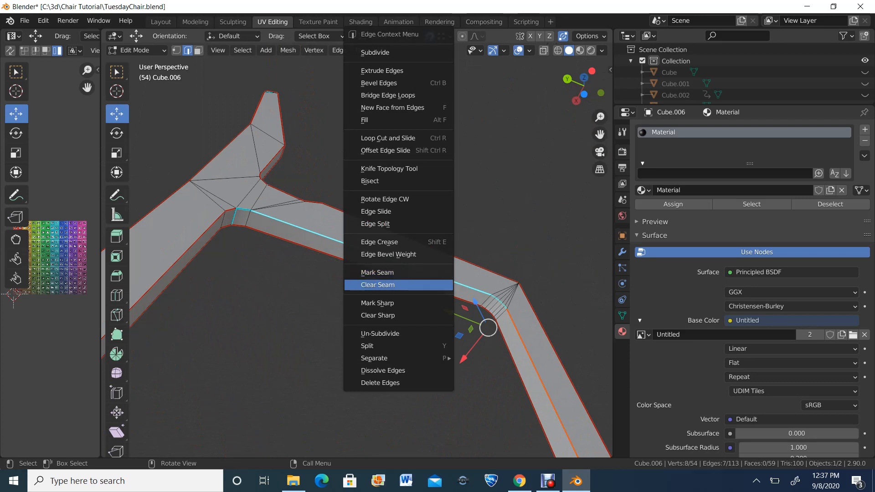
{"action": "left_click", "coordinate": [378, 285]}
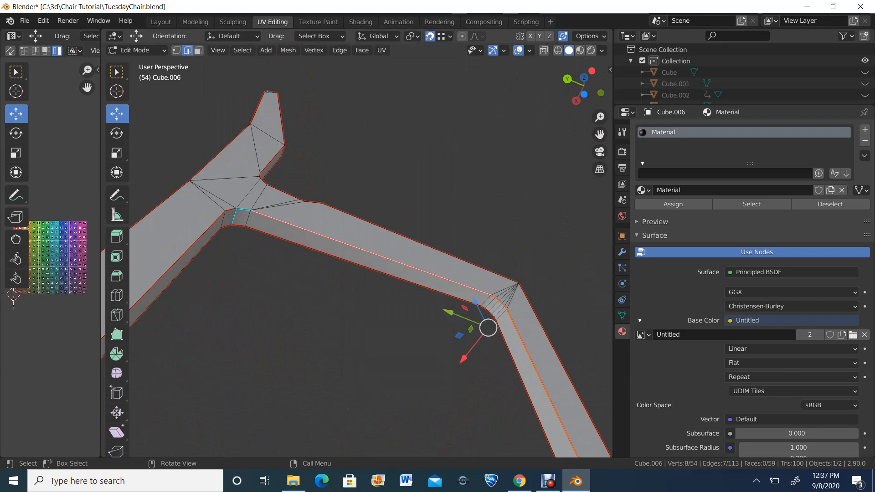
Mark the short edge where the underside of the seat rail meets the back leg as a seam.
{"action": "left_click", "coordinate": [243, 209]}
{"action": "right_click", "coordinate": [243, 210]}
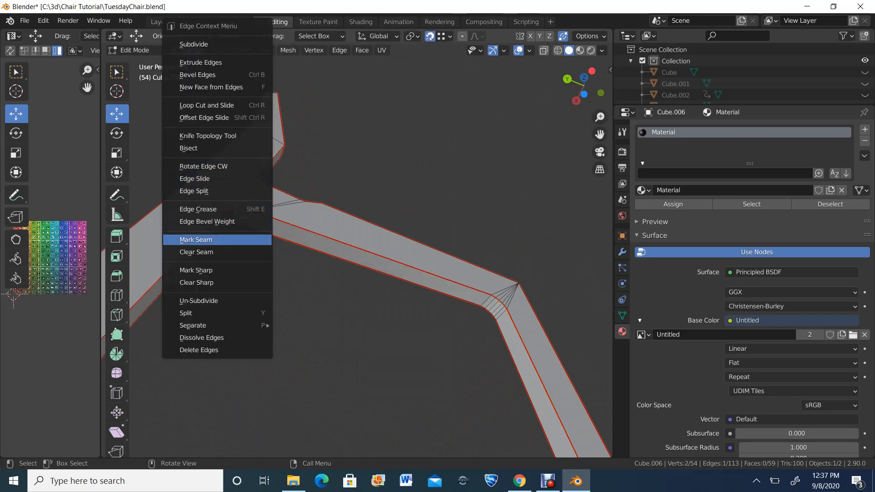
{"action": "left_click", "coordinate": [243, 241]}
Turn on X-ray and select all faces of the leg frame in face select mode.
{"action": "scroll", "coordinate": [243, 240], "scroll_direction": "down", "scroll_amount": 5}
{"action": "middle_click_drag", "start_coordinate": [243, 240], "coordinate": [142, 294]}
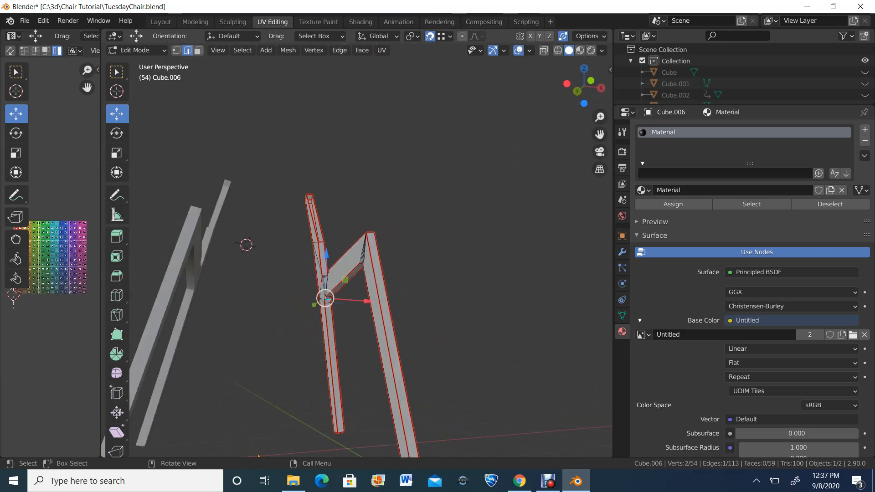
{"action": "middle_click_drag", "start_coordinate": [255, 256], "coordinate": [141, 298]}
{"action": "scroll", "coordinate": [235, 298], "scroll_direction": "up", "scroll_amount": 2}
{"action": "scroll", "coordinate": [141, 297], "scroll_direction": "up", "scroll_amount": 2}
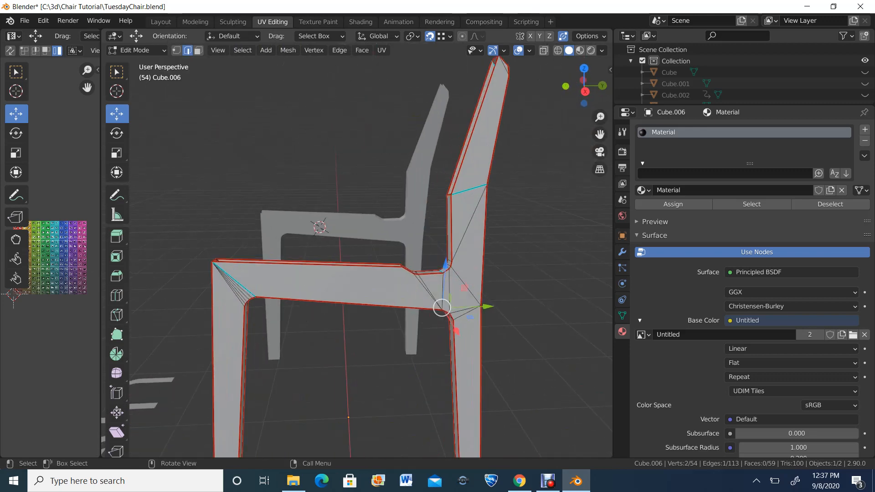
{"action": "middle_click_drag", "start_coordinate": [282, 255], "coordinate": [376, 278]}
{"action": "scroll", "coordinate": [278, 274], "scroll_direction": "down", "scroll_amount": 4}
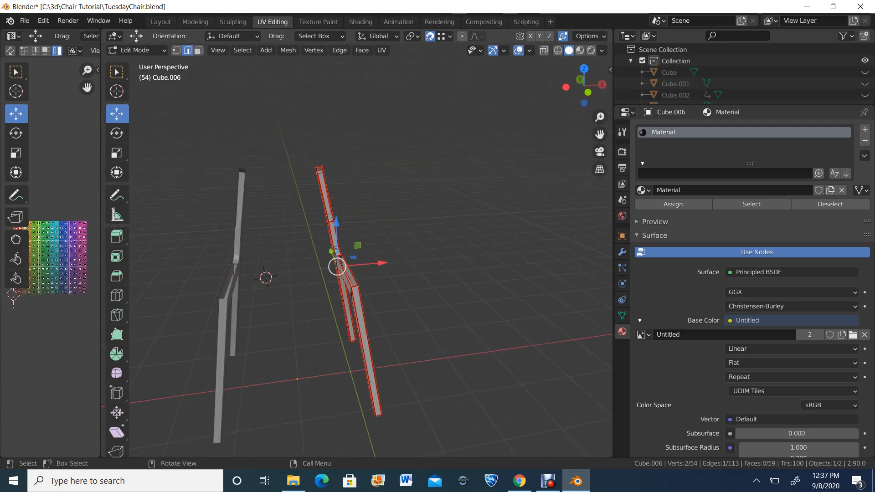
{"action": "left_click", "coordinate": [544, 50]}
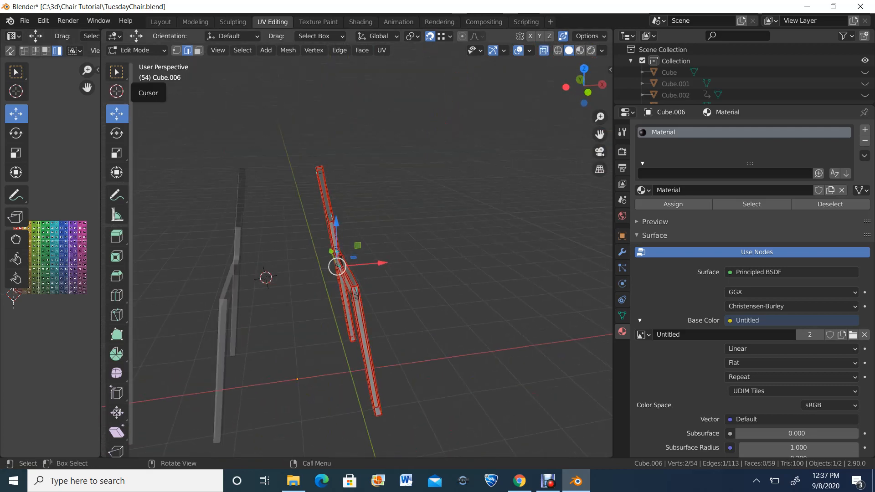
{"action": "key", "text": "3"}
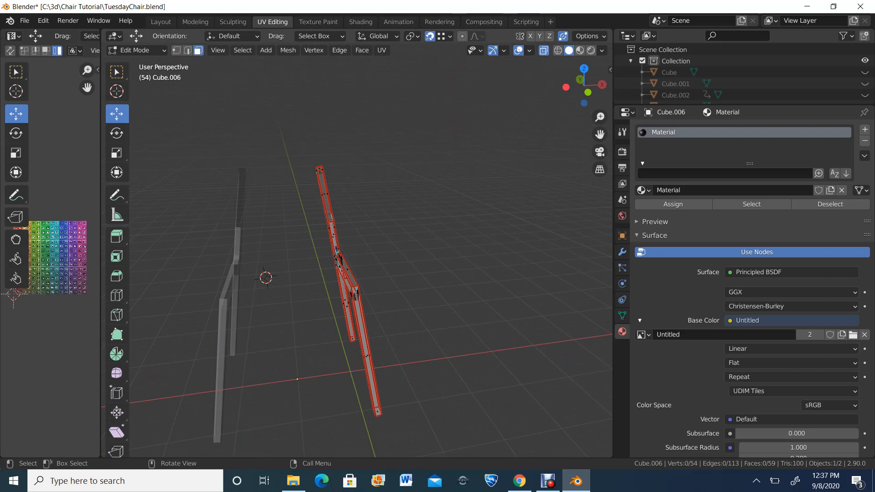
{"action": "left_click_drag", "start_coordinate": [283, 133], "coordinate": [458, 347]}
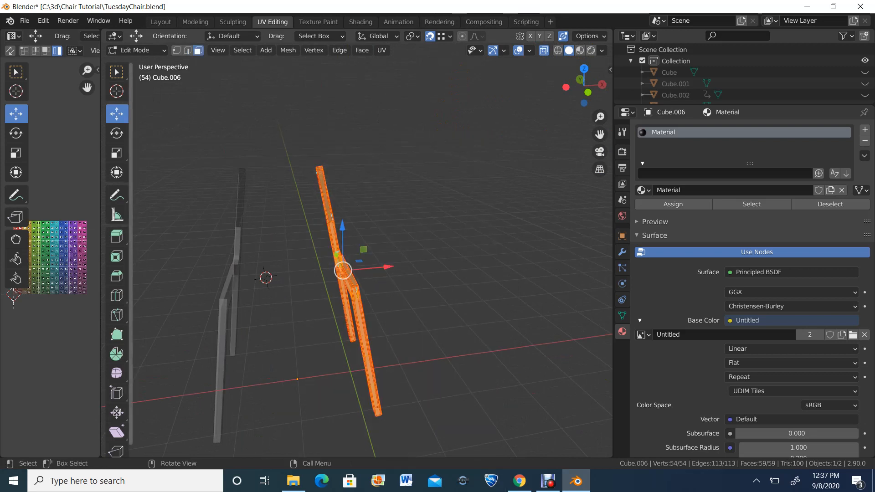
Widen the UV editor and unwrap the leg frame's selected faces.
{"action": "left_click_drag", "start_coordinate": [130, 273], "coordinate": [607, 257]}
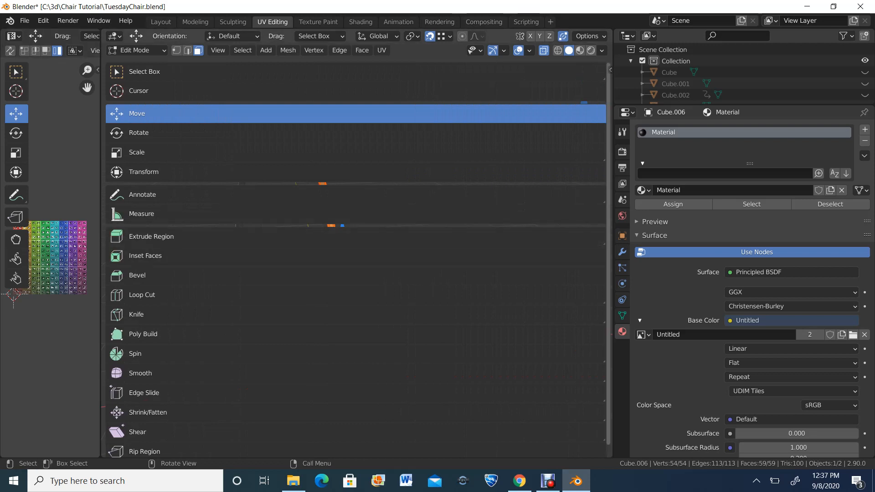
{"action": "left_click_drag", "start_coordinate": [607, 214], "coordinate": [167, 199]}
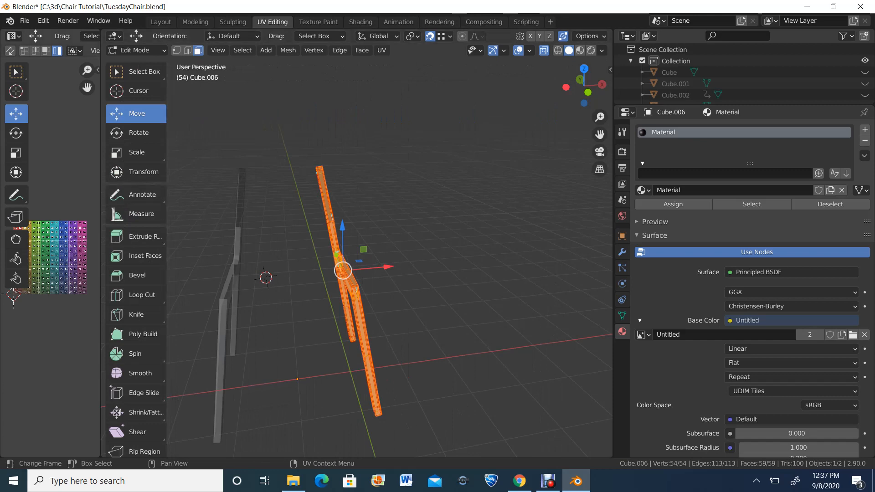
{"action": "left_click_drag", "start_coordinate": [101, 198], "coordinate": [441, 199]}
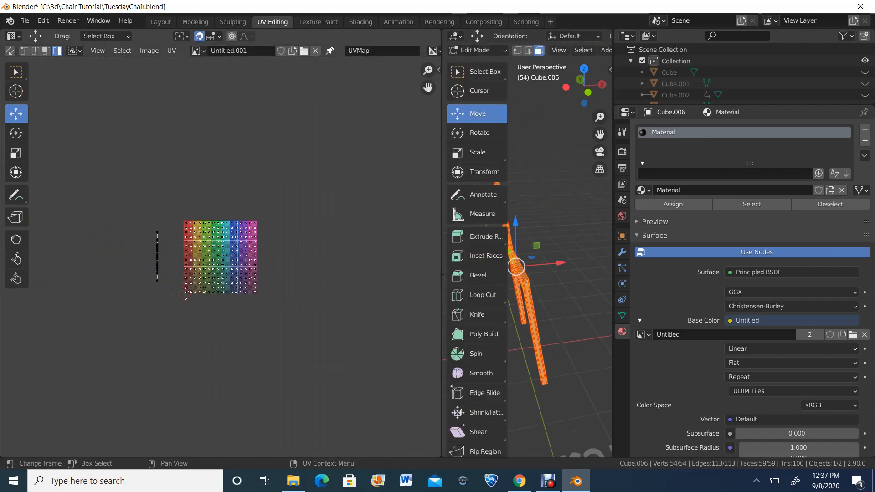
{"action": "scroll", "coordinate": [219, 262], "scroll_direction": "up", "scroll_amount": 5}
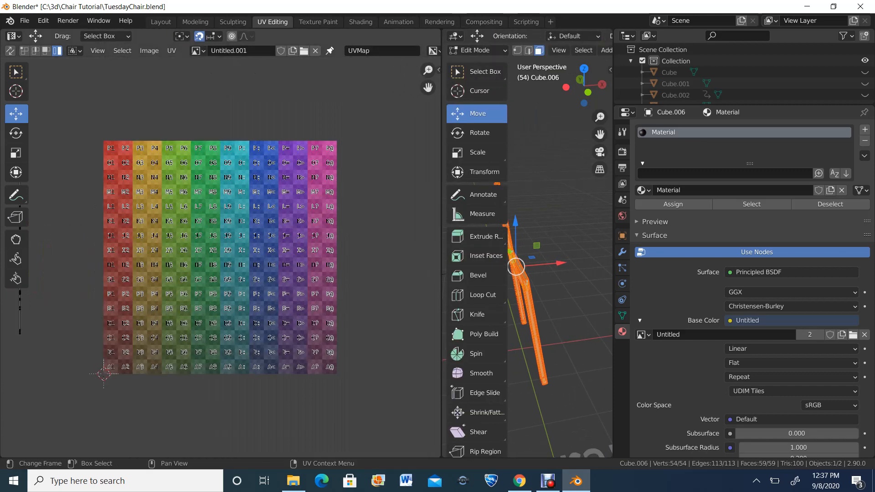
{"action": "key", "text": "u"}
{"action": "scroll", "coordinate": [221, 258], "scroll_direction": "down", "scroll_amount": 2}
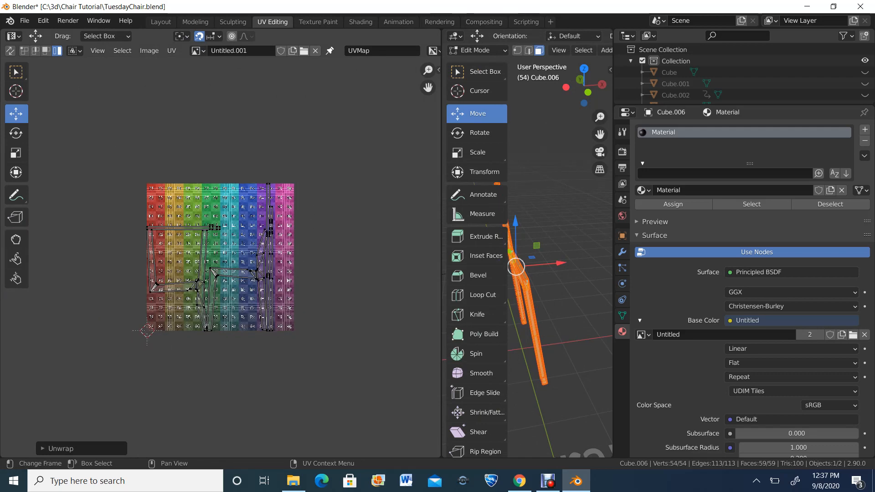
Move all of the leg frame's UV islands straight up above the color grid image, and clear the selection.
{"action": "left_click", "coordinate": [16, 72]}
{"action": "left_click_drag", "start_coordinate": [66, 98], "coordinate": [371, 372]}
{"action": "scroll", "coordinate": [220, 257], "scroll_direction": "down", "scroll_amount": 2}
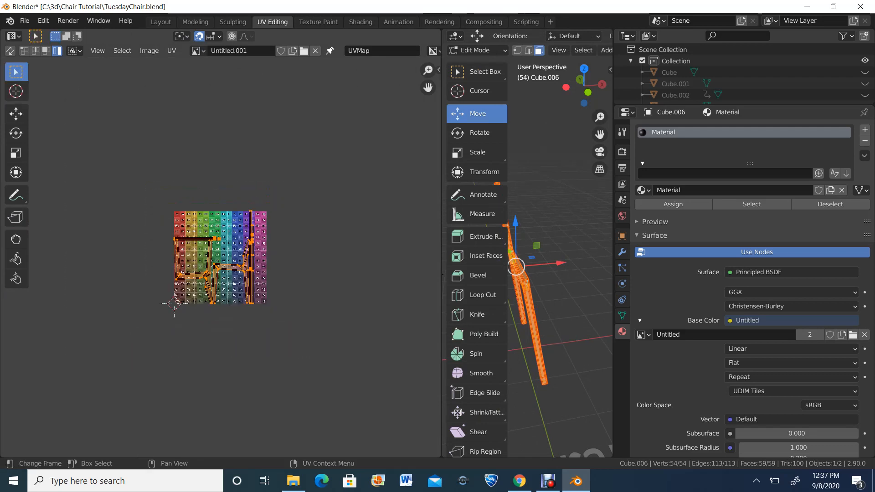
{"action": "scroll", "coordinate": [220, 257], "scroll_direction": "up", "scroll_amount": 2}
{"action": "left_click", "coordinate": [16, 114]}
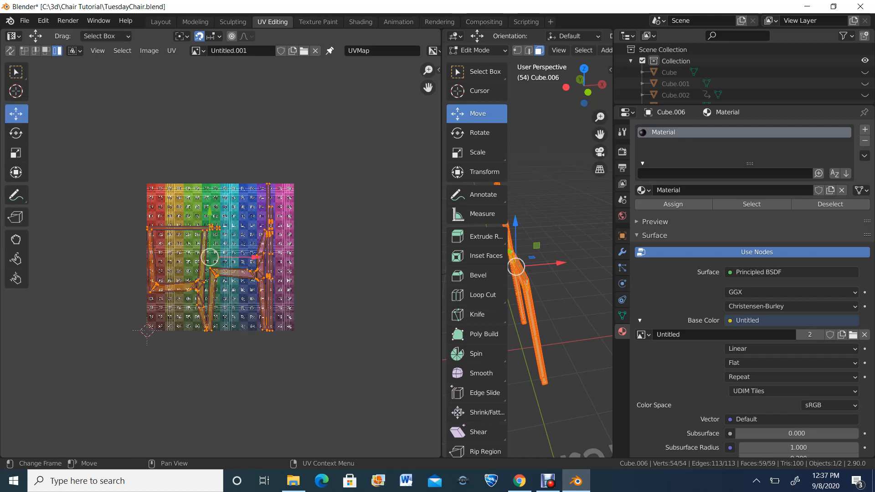
{"action": "left_click_drag", "start_coordinate": [210, 257], "coordinate": [210, 101]}
{"action": "key", "text": "alt+a"}
Try to select the horizontal UV strip and the small pieces at its end using island and face selection.
{"action": "scroll", "coordinate": [220, 256], "scroll_direction": "up", "scroll_amount": 3}
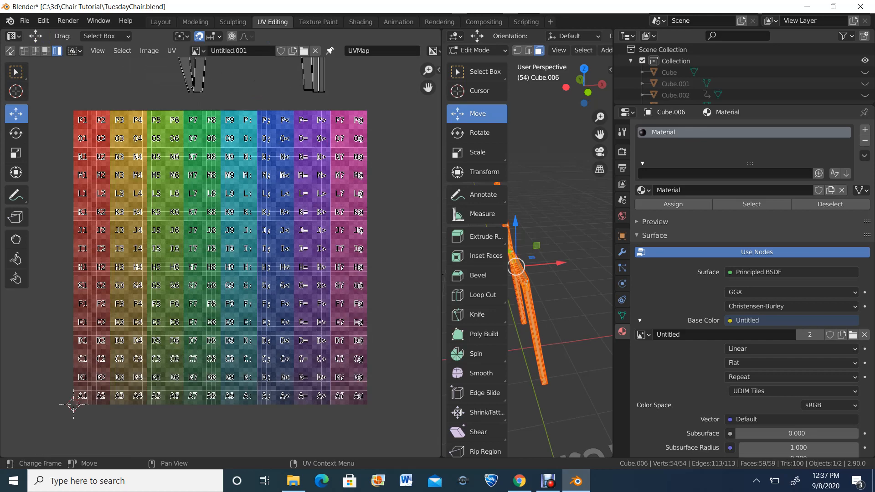
{"action": "middle_click_drag", "start_coordinate": [219, 141], "coordinate": [236, 375]}
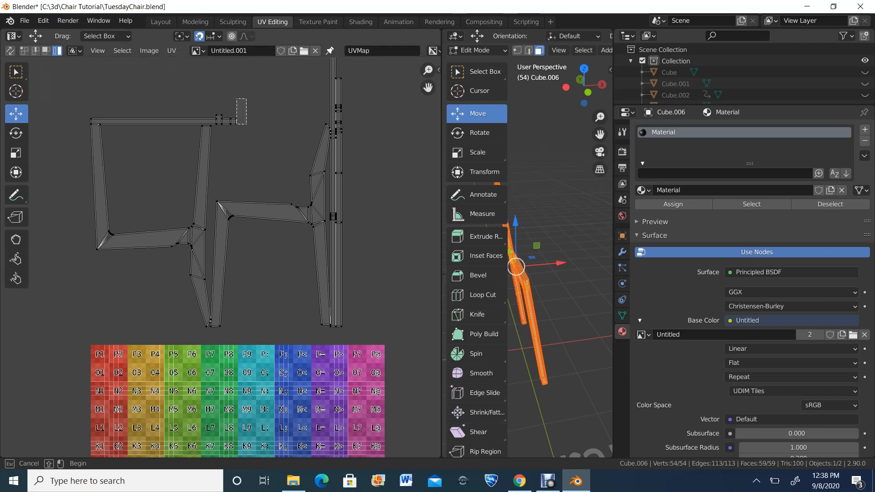
{"action": "left_click", "coordinate": [230, 121]}
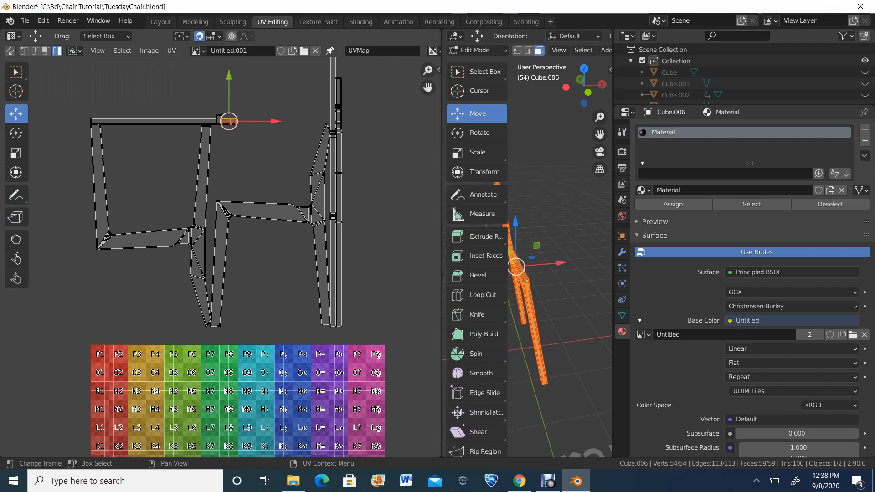
{"action": "left_click", "coordinate": [136, 121]}
{"action": "left_click_drag", "start_coordinate": [128, 107], "coordinate": [141, 134]}
{"action": "left_click", "coordinate": [228, 122]}
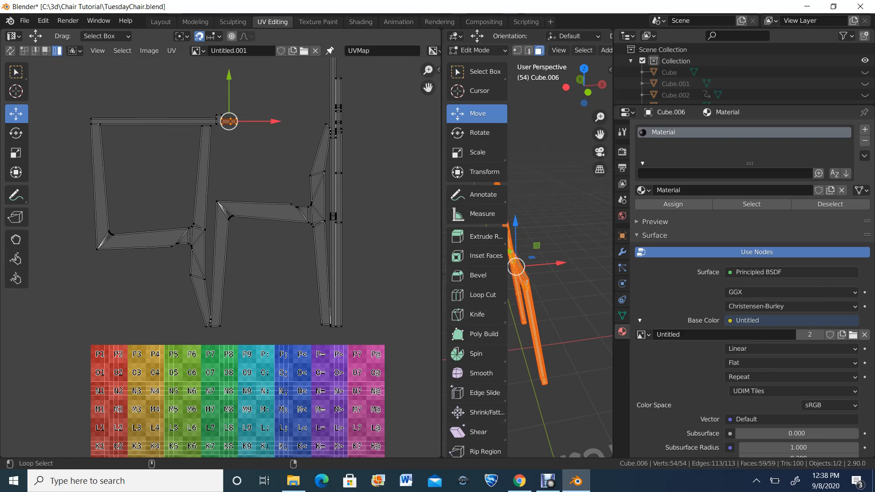
{"action": "left_click", "coordinate": [153, 119], "text": "alt"}
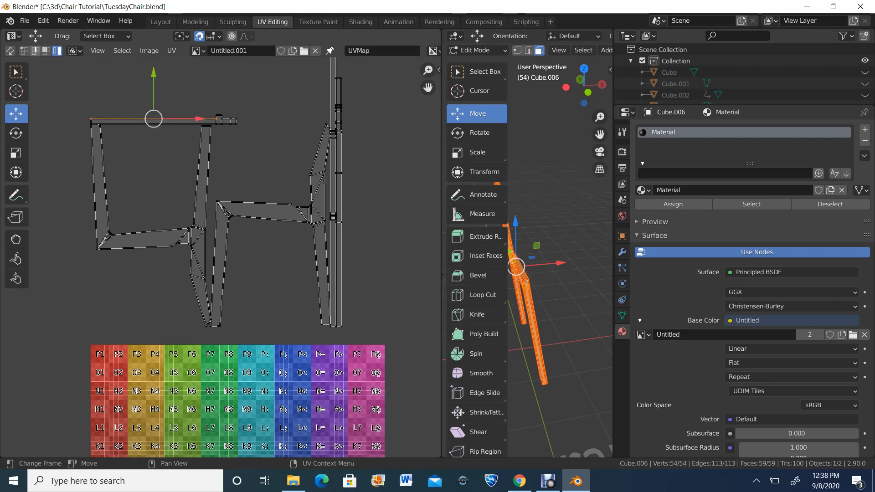
{"action": "left_click", "coordinate": [46, 51]}
{"action": "left_click", "coordinate": [234, 121]}
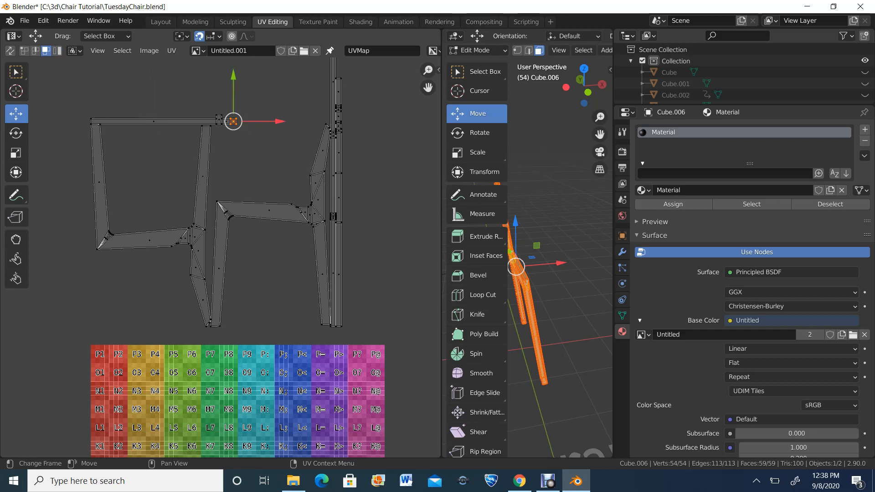
{"action": "left_click", "coordinate": [220, 119]}
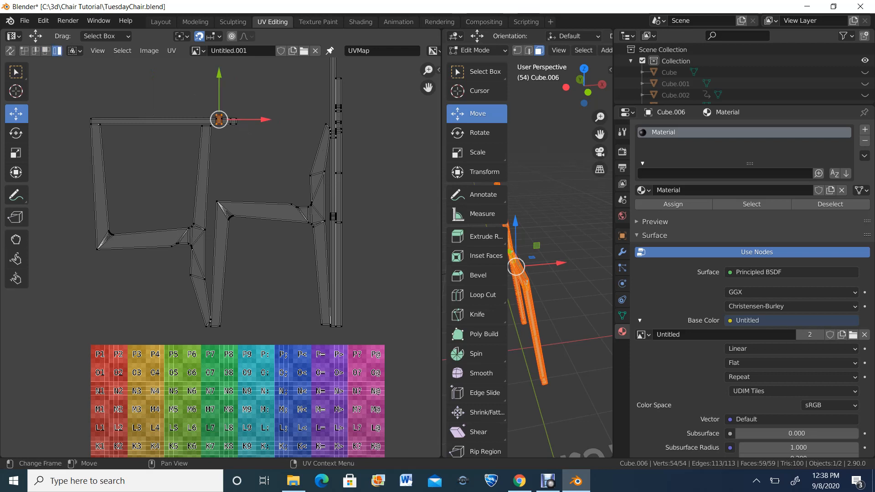
{"action": "left_click_drag", "start_coordinate": [151, 80], "coordinate": [171, 142]}
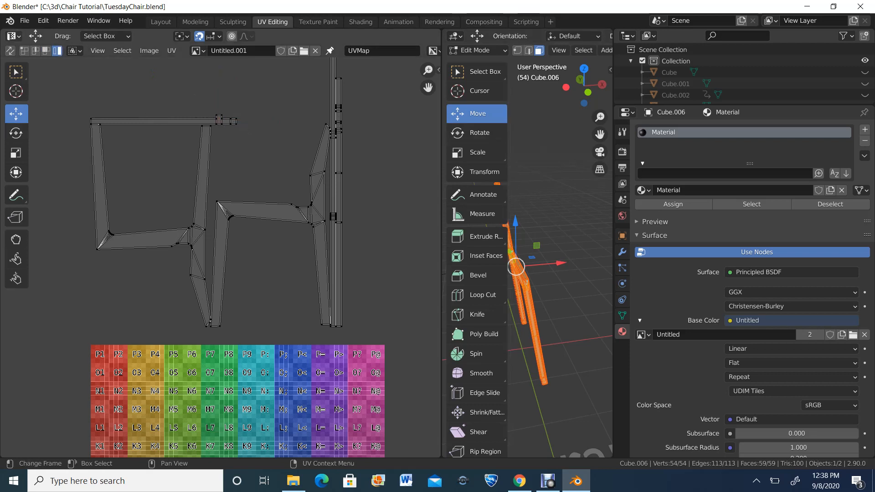
Box-select the small UV islands at the end of the horizontal strip.
{"action": "left_click", "coordinate": [16, 72]}
{"action": "left_click_drag", "start_coordinate": [274, 93], "coordinate": [215, 136]}
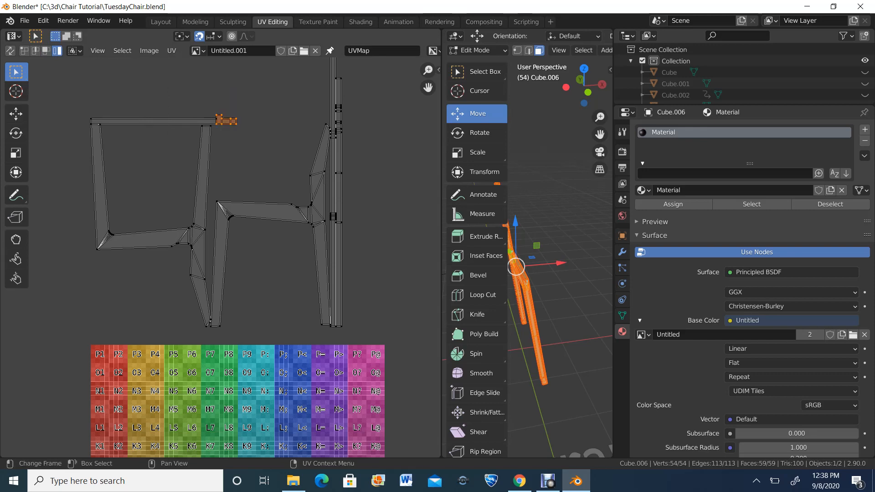
{"action": "scroll", "coordinate": [220, 258], "scroll_direction": "up", "scroll_amount": 2}
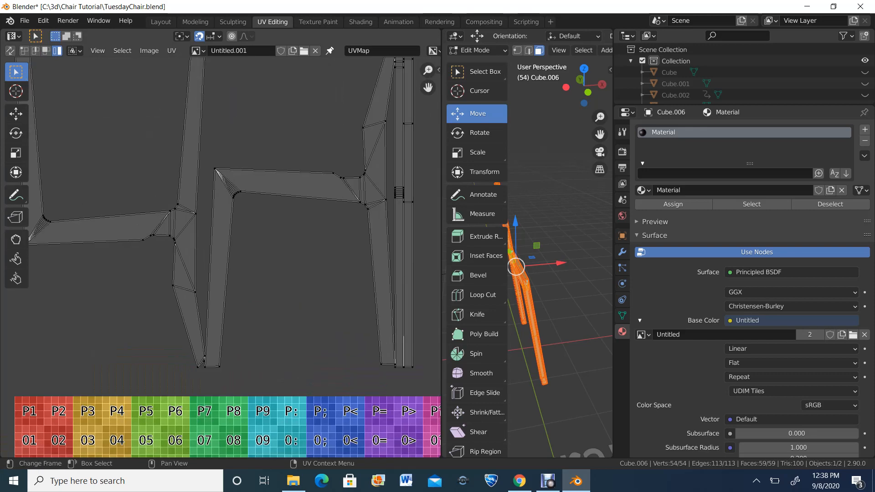
{"action": "scroll", "coordinate": [223, 260], "scroll_direction": "up", "scroll_amount": 1}
{"action": "scroll", "coordinate": [223, 260], "scroll_direction": "down", "scroll_amount": 4}
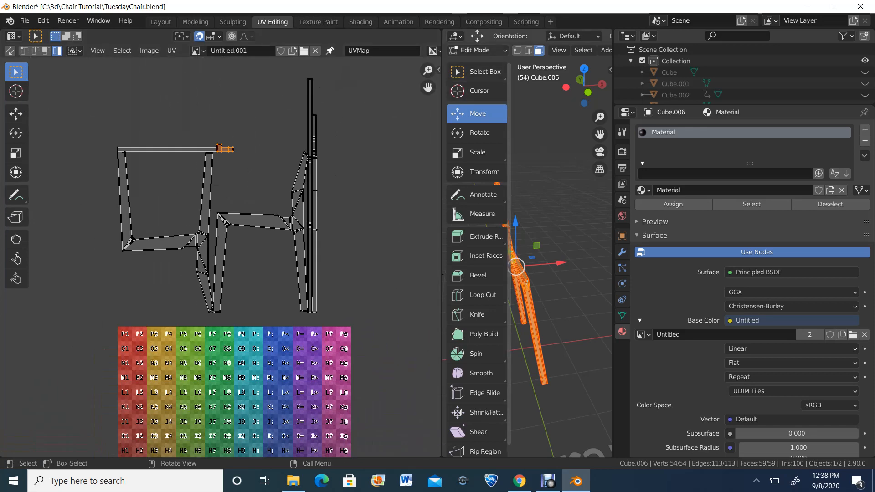
{"action": "scroll", "coordinate": [221, 255], "scroll_direction": "up", "scroll_amount": 2}
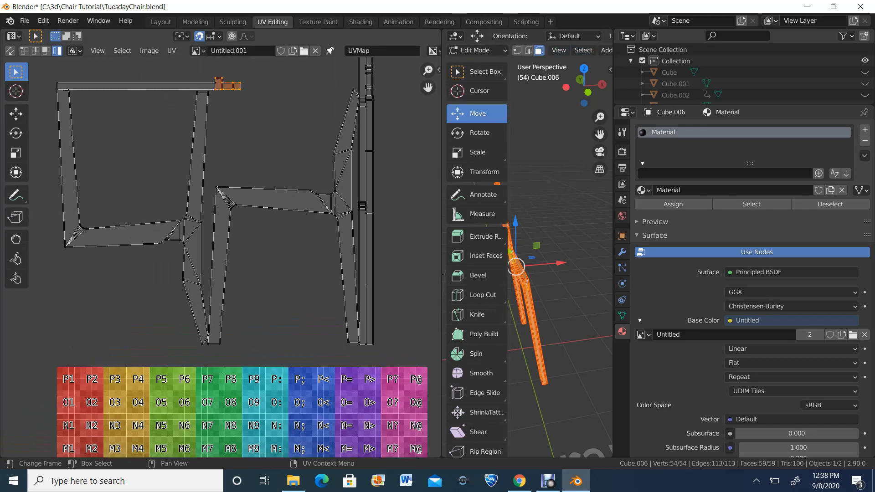
Box-select the horizontal UV strip with its adjoining small pieces in face select mode, and move them up from the leg outline.
{"action": "left_click", "coordinate": [46, 51]}
{"action": "scroll", "coordinate": [70, 91], "scroll_direction": "down", "scroll_amount": 1}
{"action": "left_click_drag", "start_coordinate": [72, 94], "coordinate": [255, 131]}
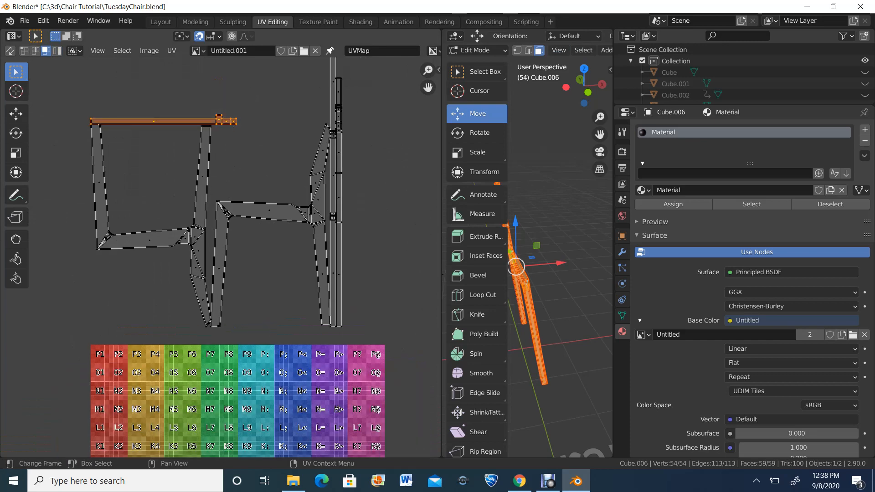
{"action": "left_click", "coordinate": [16, 114]}
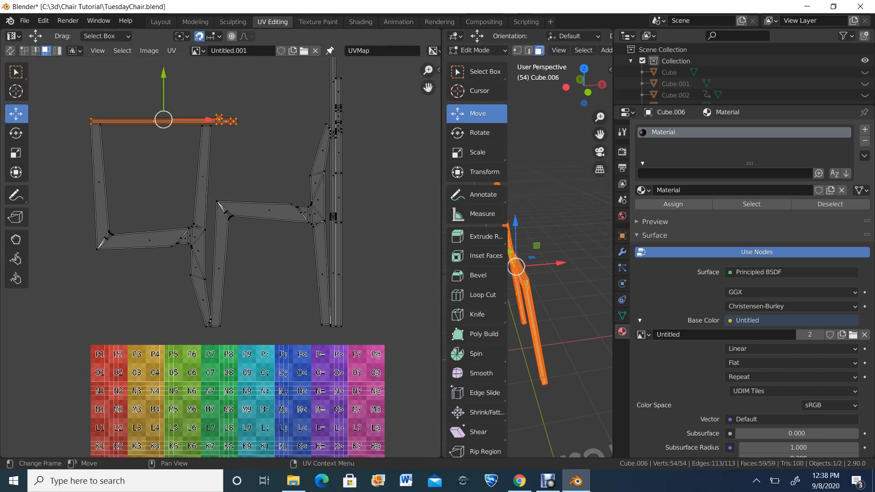
{"action": "left_click_drag", "start_coordinate": [163, 120], "coordinate": [163, 102]}
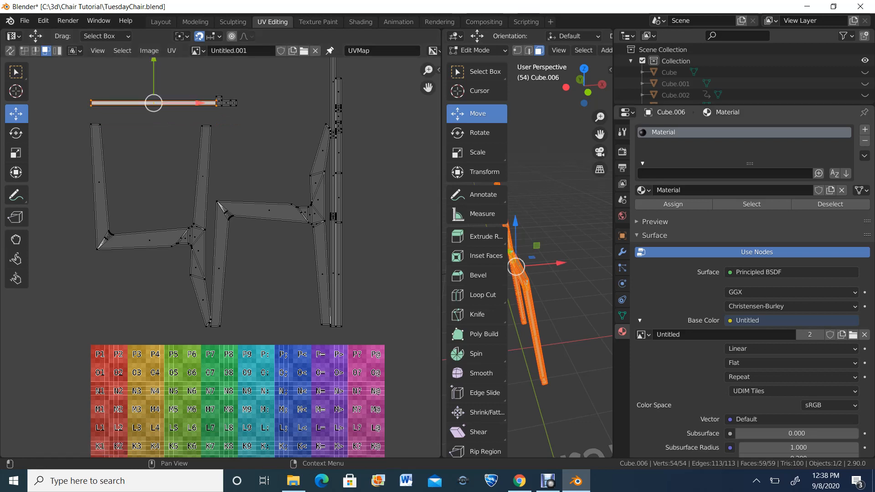
Turn off UV snapping and move the long horizontal strip slightly down, apart from the small pieces.
{"action": "left_click", "coordinate": [199, 36]}
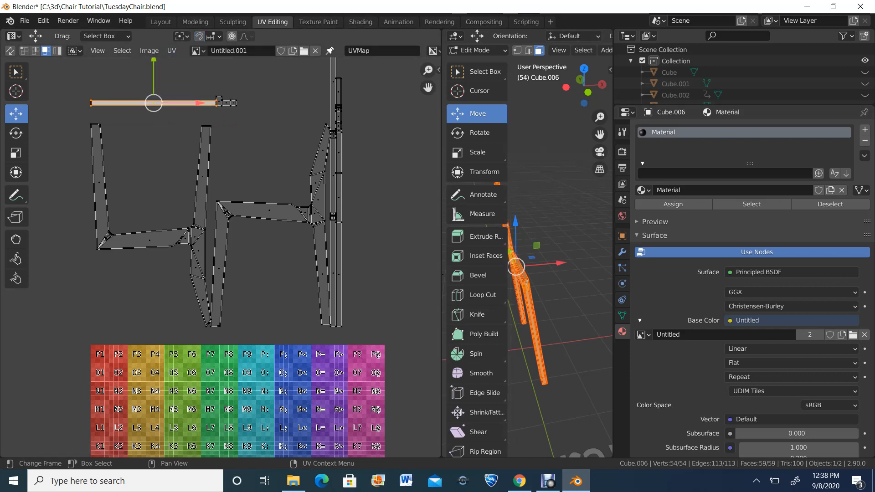
{"action": "left_click_drag", "start_coordinate": [153, 67], "coordinate": [153, 78]}
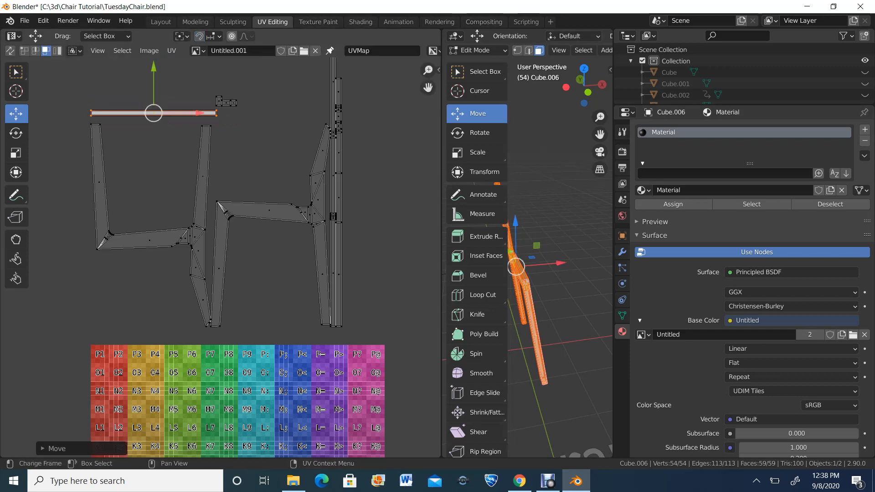
Move the small UV pieces to just below the horizontal strip, inside the open leg outline.
{"action": "left_click", "coordinate": [226, 101]}
{"action": "left_click_drag", "start_coordinate": [226, 102], "coordinate": [122, 129]}
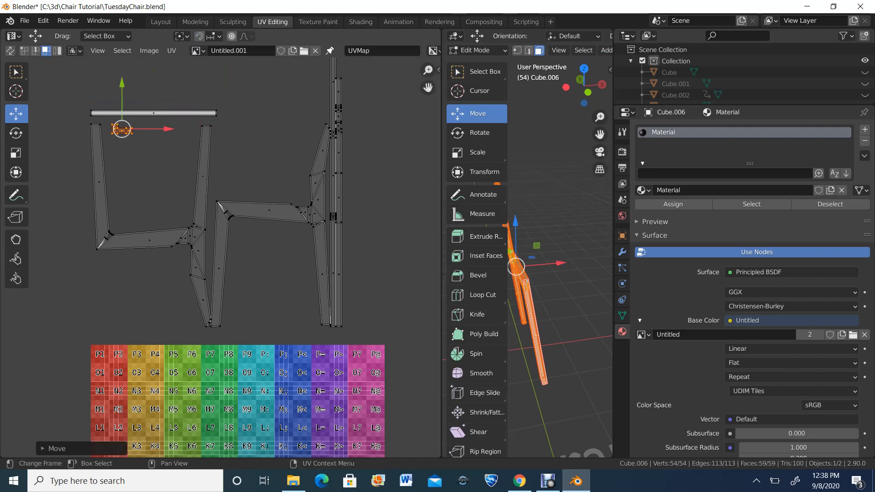
{"action": "scroll", "coordinate": [122, 129], "scroll_direction": "down", "scroll_amount": 1}
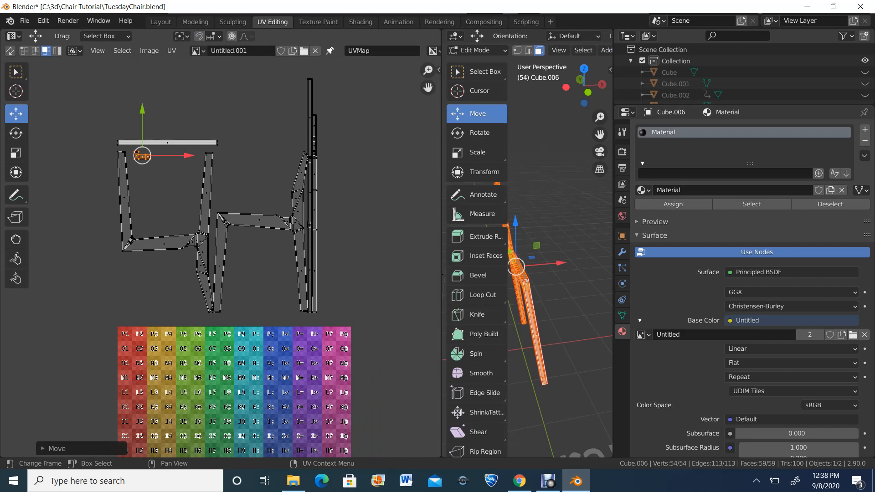
Select the long vertical UV strips as islands and move them to the opposite side, left of the leg outlines.
{"action": "left_click", "coordinate": [314, 125]}
{"action": "scroll", "coordinate": [314, 125], "scroll_direction": "up", "scroll_amount": 1}
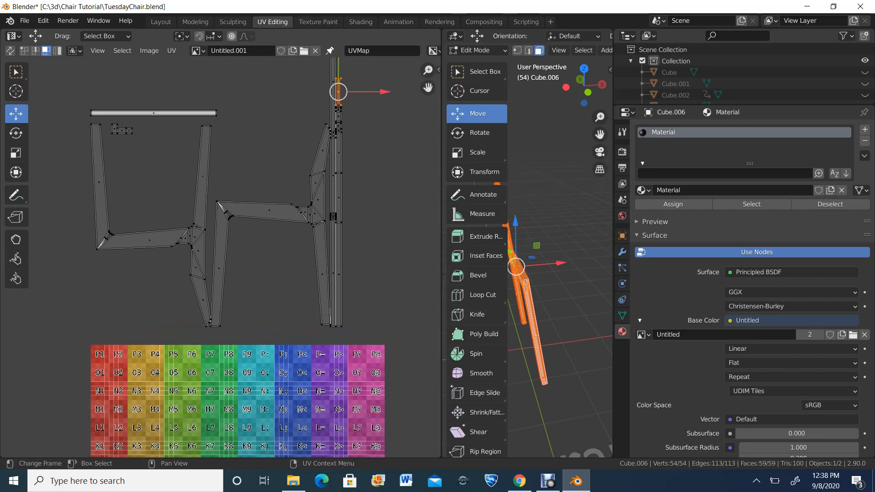
{"action": "left_click_drag", "start_coordinate": [392, 311], "coordinate": [331, 339], "text": "shift"}
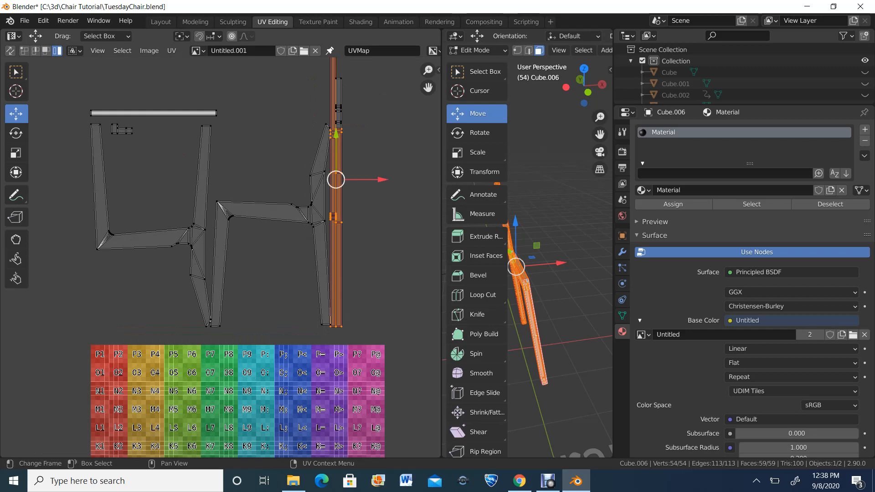
{"action": "key", "text": "g"}
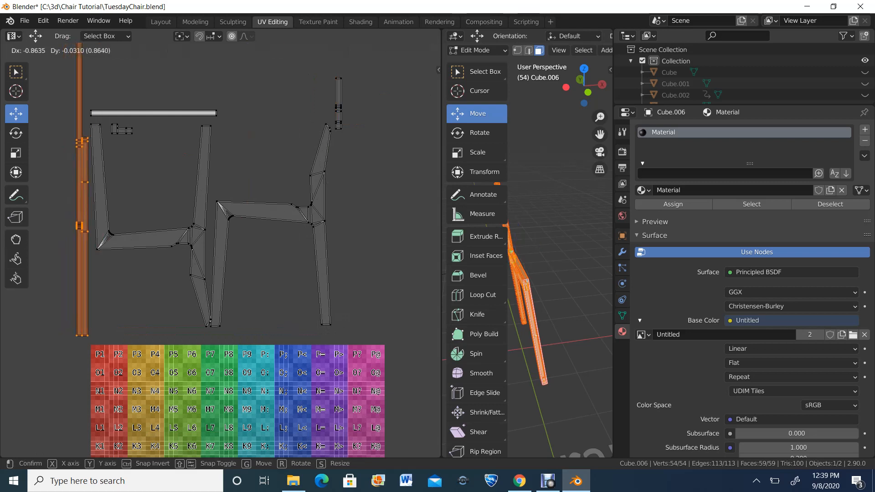
{"action": "key", "text": "Return"}
Move the remaining short vertical UV island into the empty space inside the left leg outline.
{"action": "left_click", "coordinate": [339, 104]}
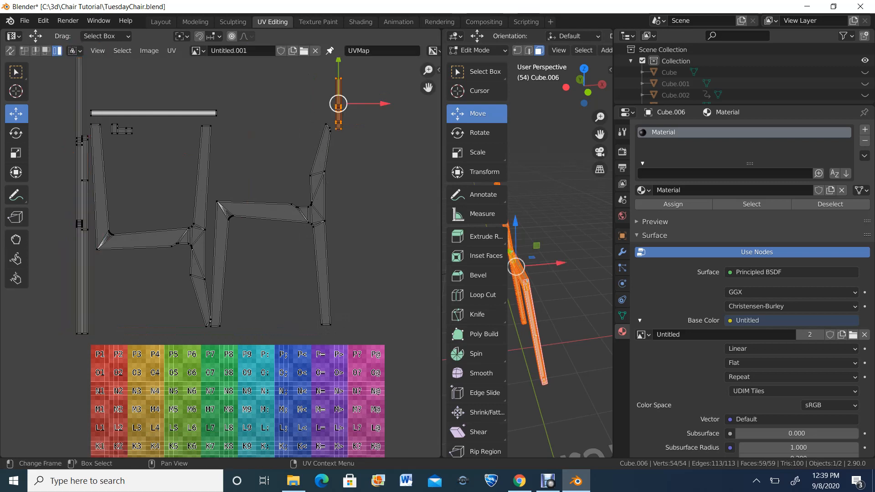
{"action": "key", "text": "g"}
{"action": "key", "text": "Return"}
{"action": "scroll", "coordinate": [123, 185], "scroll_direction": "down", "scroll_amount": 4}
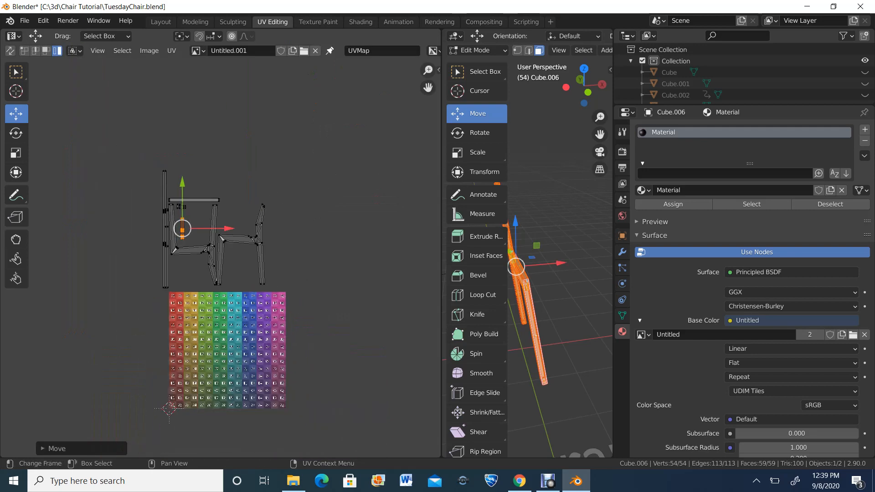
{"action": "scroll", "coordinate": [220, 250], "scroll_direction": "up", "scroll_amount": 2}
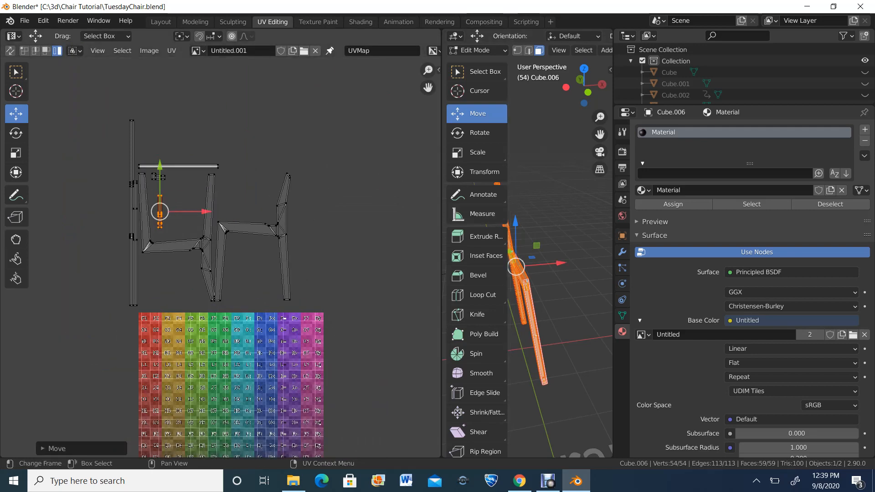
Inspect the leg frame in the Layout workspace using material preview, rendered and solid shading.
{"action": "left_click", "coordinate": [160, 21]}
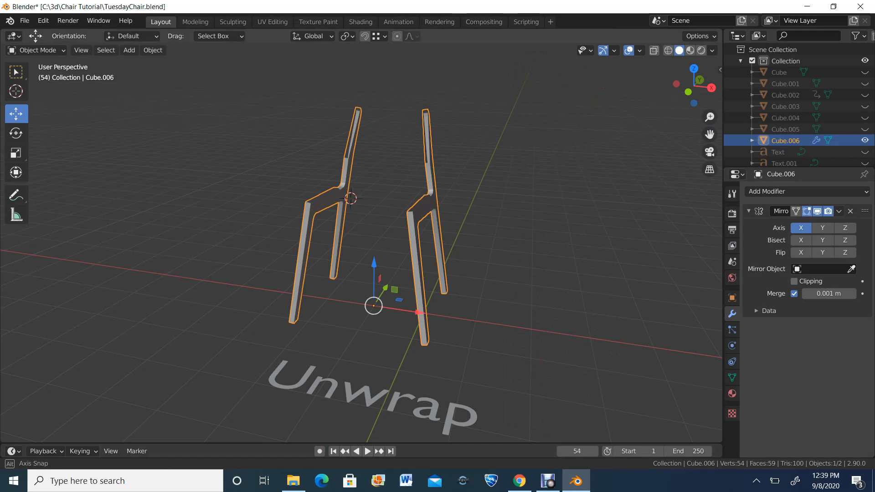
{"action": "middle_click_drag", "start_coordinate": [397, 251], "coordinate": [330, 250]}
{"action": "left_click", "coordinate": [690, 51]}
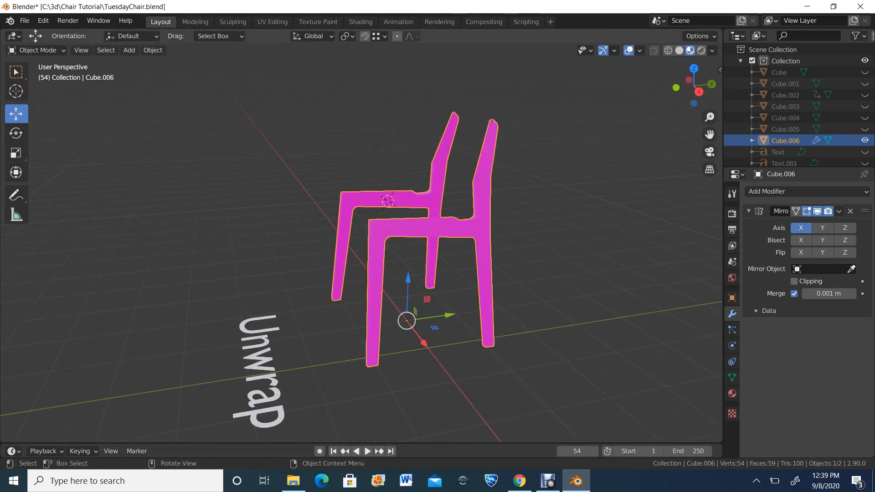
{"action": "left_click", "coordinate": [701, 50]}
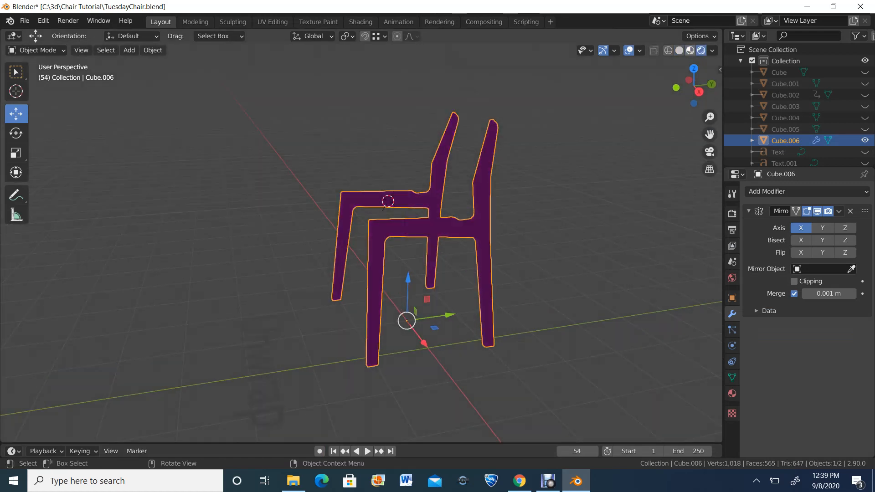
{"action": "left_click", "coordinate": [679, 50]}
{"action": "middle_click_drag", "start_coordinate": [502, 205], "coordinate": [528, 207]}
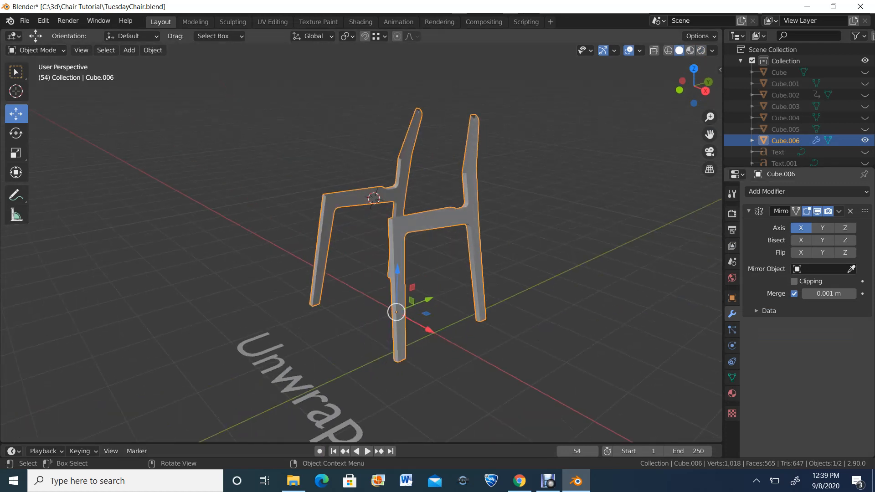
{"action": "scroll", "coordinate": [363, 233], "scroll_direction": "up", "scroll_amount": 1}
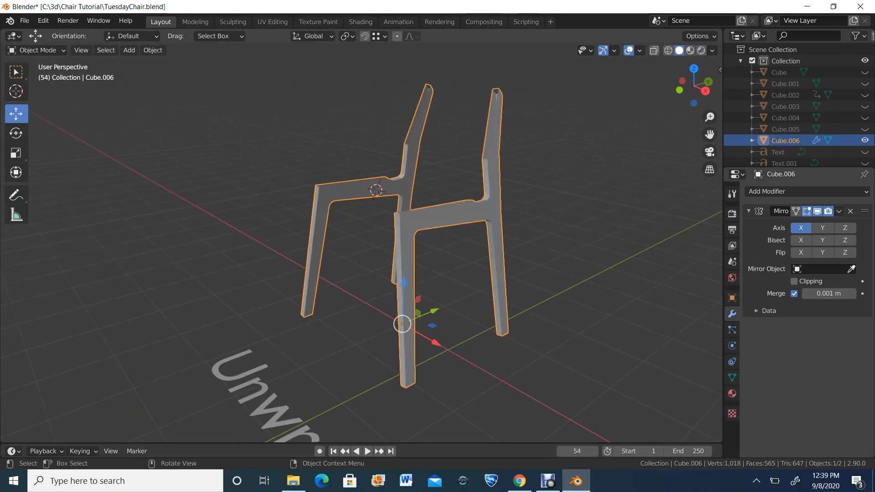
Display the leg frame in material preview and set its material's base color image to Untitled.001.
{"action": "left_click", "coordinate": [690, 50]}
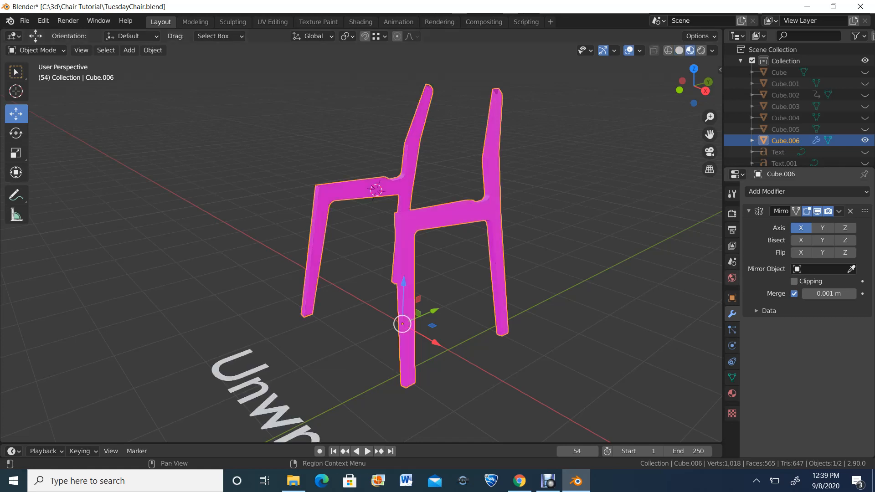
{"action": "left_click", "coordinate": [733, 393]}
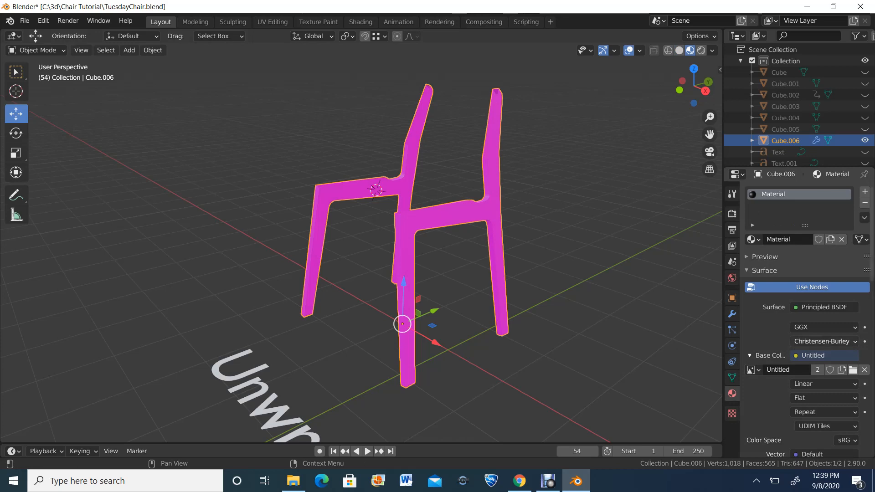
{"action": "left_click", "coordinate": [752, 369]}
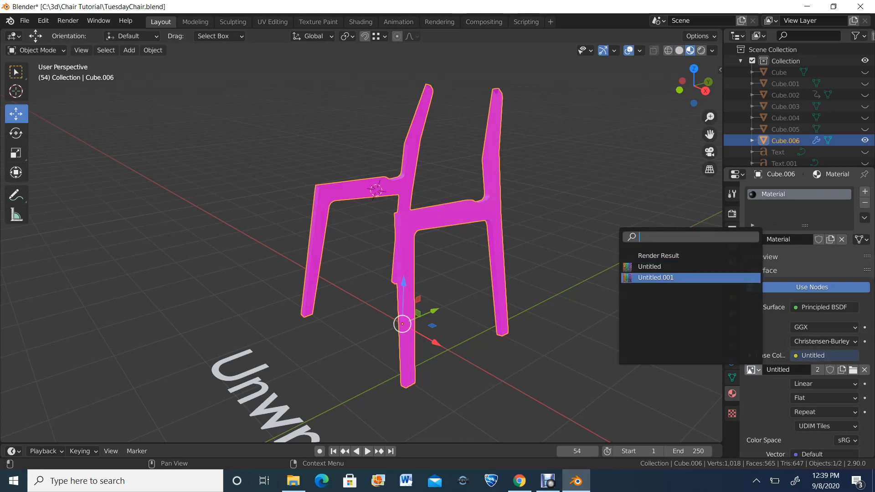
{"action": "left_click", "coordinate": [656, 278]}
{"action": "scroll", "coordinate": [387, 246], "scroll_direction": "up", "scroll_amount": 4}
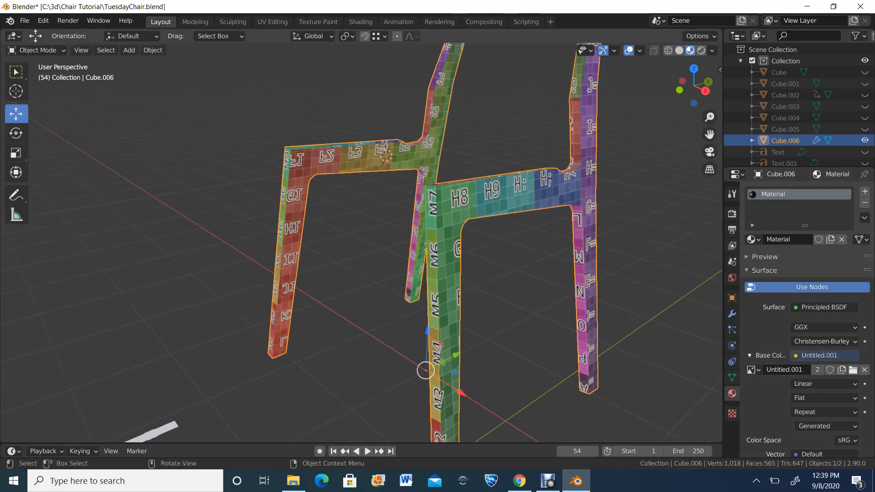
{"action": "middle_click_drag", "start_coordinate": [387, 247], "coordinate": [412, 231]}
{"action": "scroll", "coordinate": [364, 228], "scroll_direction": "down", "scroll_amount": 1}
{"action": "scroll", "coordinate": [412, 232], "scroll_direction": "down", "scroll_amount": 1}
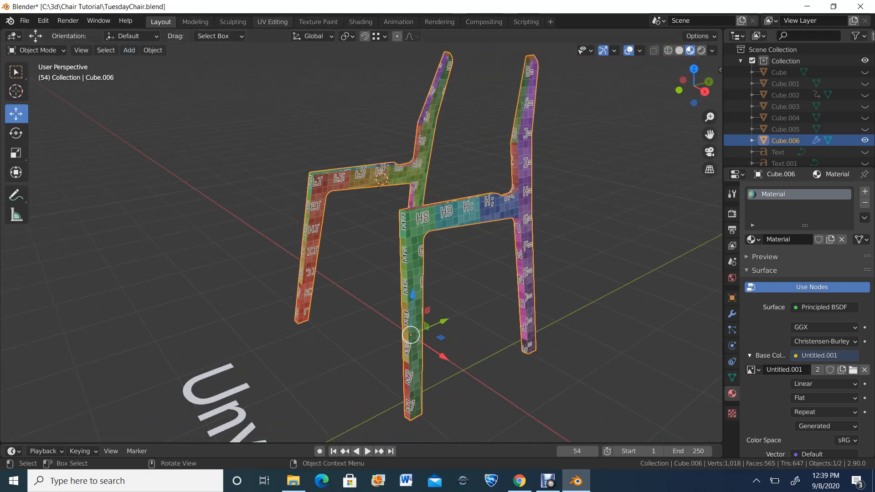
In the UV Editing workspace, select all UV islands and move them up and left, well away from the color grid.
{"action": "left_click", "coordinate": [273, 22]}
{"action": "scroll", "coordinate": [221, 258], "scroll_direction": "down", "scroll_amount": 2}
{"action": "left_click_drag", "start_coordinate": [78, 132], "coordinate": [306, 328]}
{"action": "left_click_drag", "start_coordinate": [263, 229], "coordinate": [109, 139]}
{"action": "scroll", "coordinate": [171, 229], "scroll_direction": "down", "scroll_amount": 2}
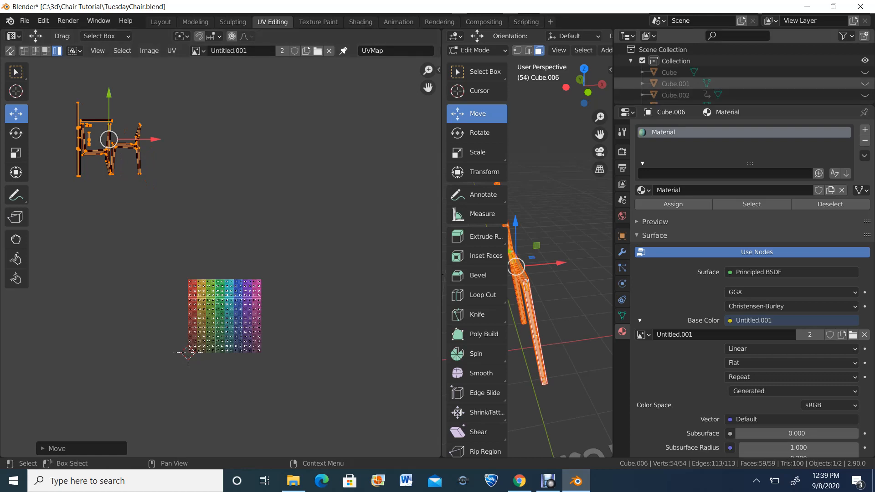
Enlarge the 3D viewport, switch the leg frame to Object Mode and turn off X-ray.
{"action": "left_click_drag", "start_coordinate": [441, 227], "coordinate": [95, 228]}
{"action": "middle_click_drag", "start_coordinate": [365, 228], "coordinate": [301, 237]}
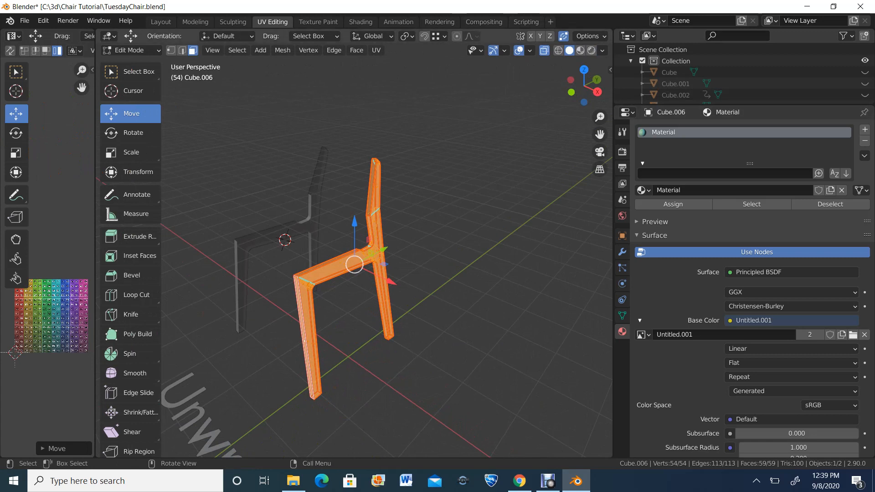
{"action": "left_click", "coordinate": [132, 50]}
{"action": "left_click", "coordinate": [130, 58]}
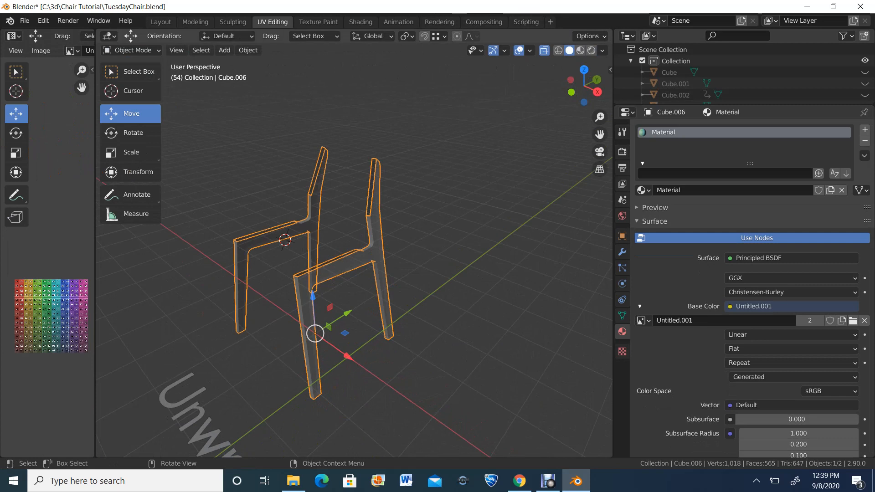
{"action": "key", "text": "alt+z"}
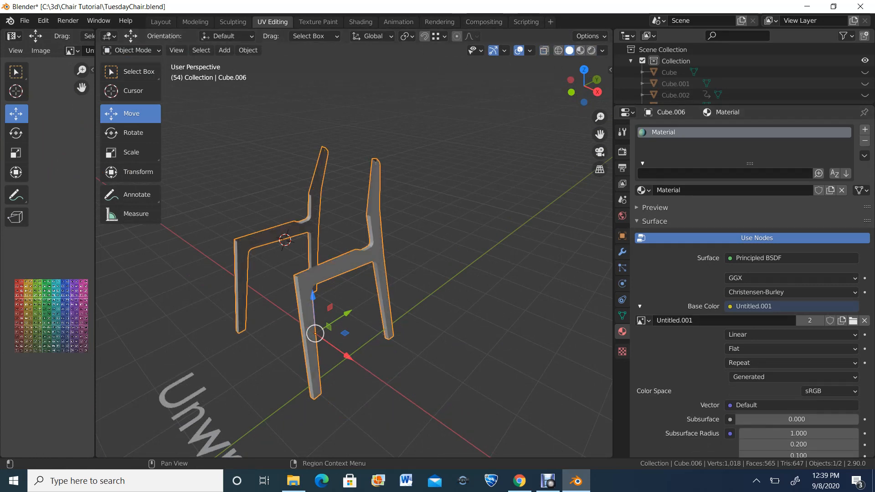
Apply the Mirror modifier on the leg frame so both sides become real geometry.
{"action": "left_click", "coordinate": [622, 252]}
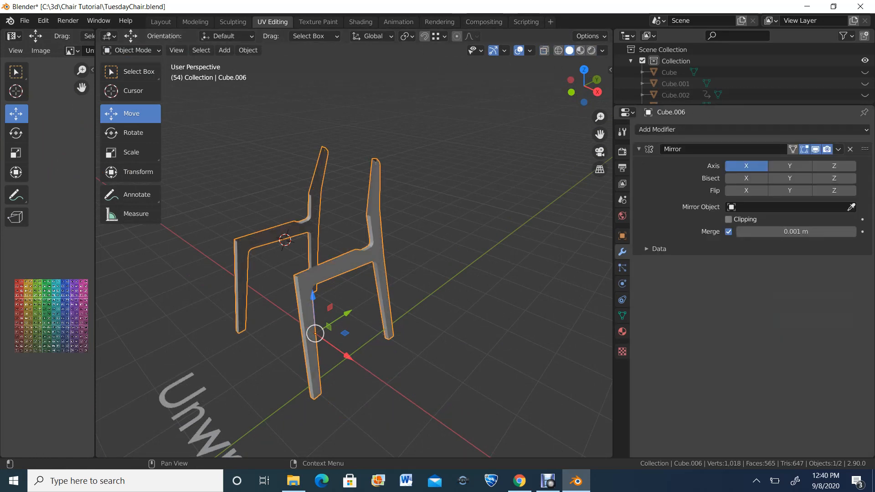
{"action": "left_click", "coordinate": [850, 149]}
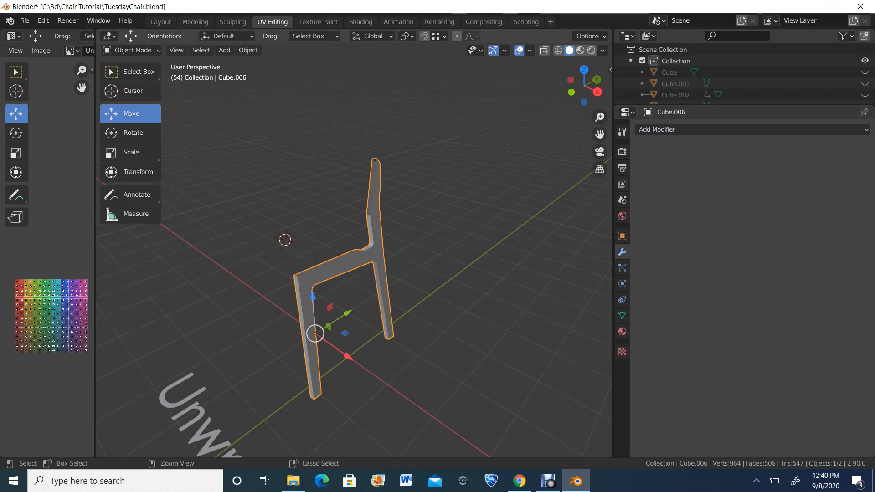
{"action": "key", "text": "ctrl+z"}
{"action": "left_click", "coordinate": [838, 150]}
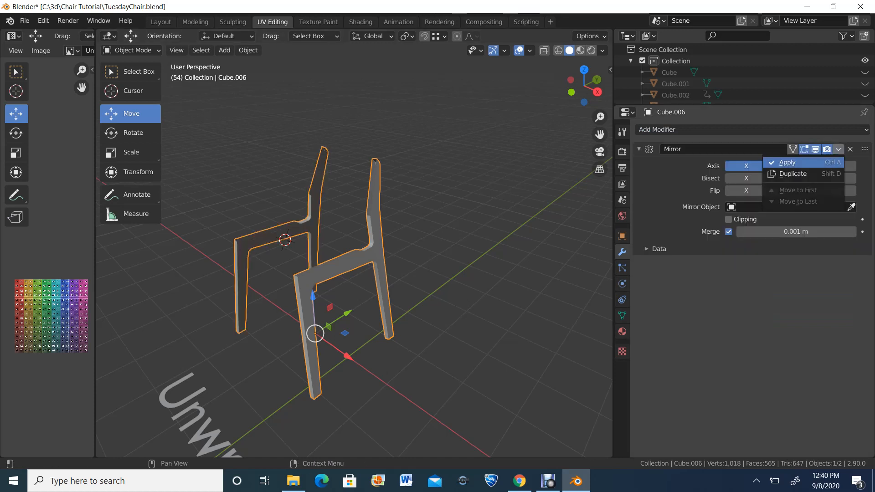
{"action": "left_click", "coordinate": [795, 162]}
{"action": "middle_click_drag", "start_coordinate": [501, 228], "coordinate": [553, 218]}
{"action": "key", "text": "alt+a"}
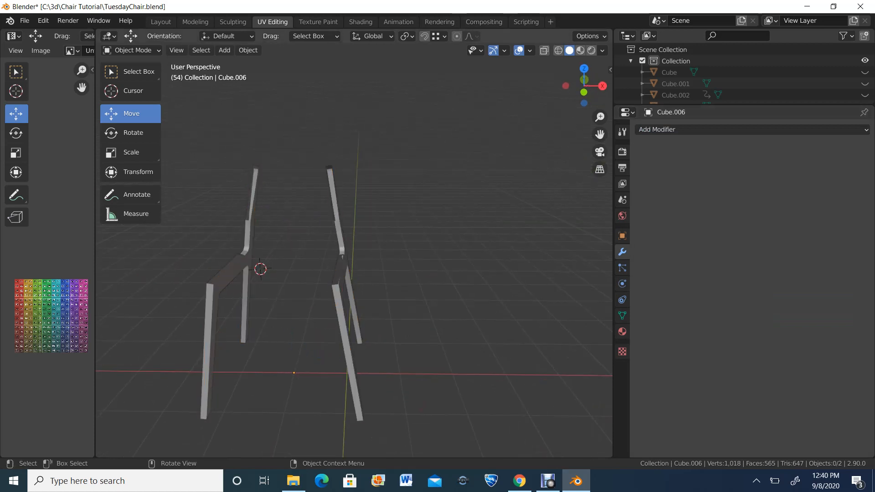
{"action": "left_click", "coordinate": [345, 337]}
{"action": "middle_click_drag", "start_coordinate": [345, 338], "coordinate": [312, 343]}
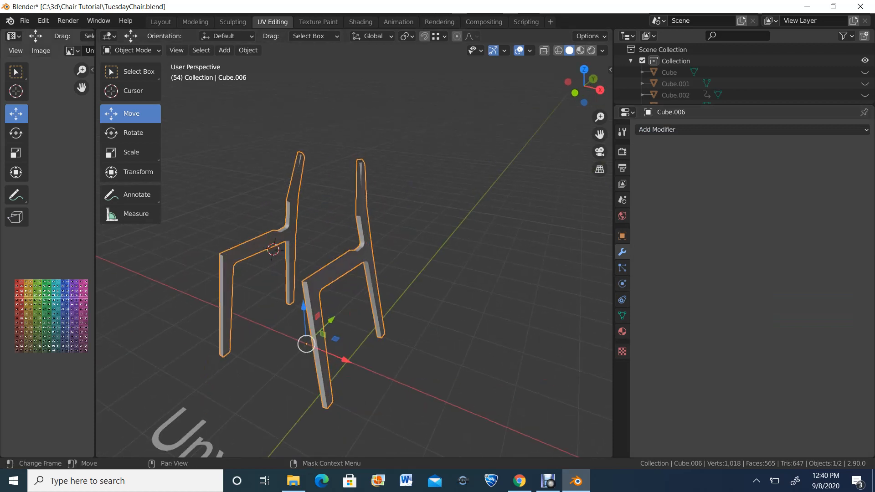
Widen the UV editor, put the leg frame back in Edit Mode and deselect all its faces.
{"action": "left_click_drag", "start_coordinate": [95, 228], "coordinate": [263, 228]}
{"action": "scroll", "coordinate": [310, 205], "scroll_direction": "down", "scroll_amount": 2}
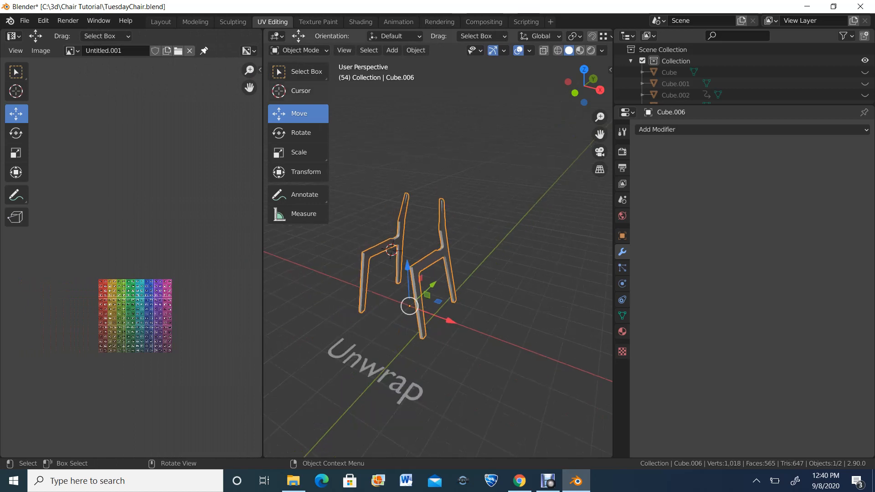
{"action": "left_click", "coordinate": [298, 50]}
{"action": "left_click", "coordinate": [302, 72]}
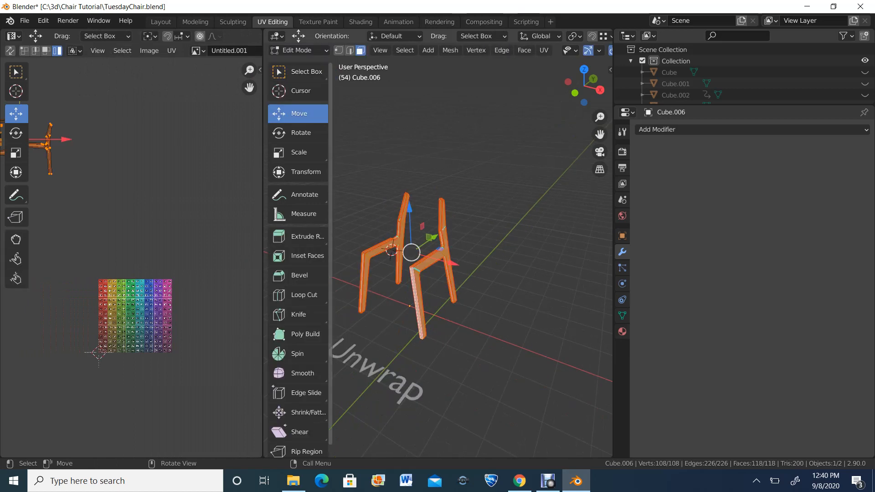
{"action": "key", "text": "alt+a"}
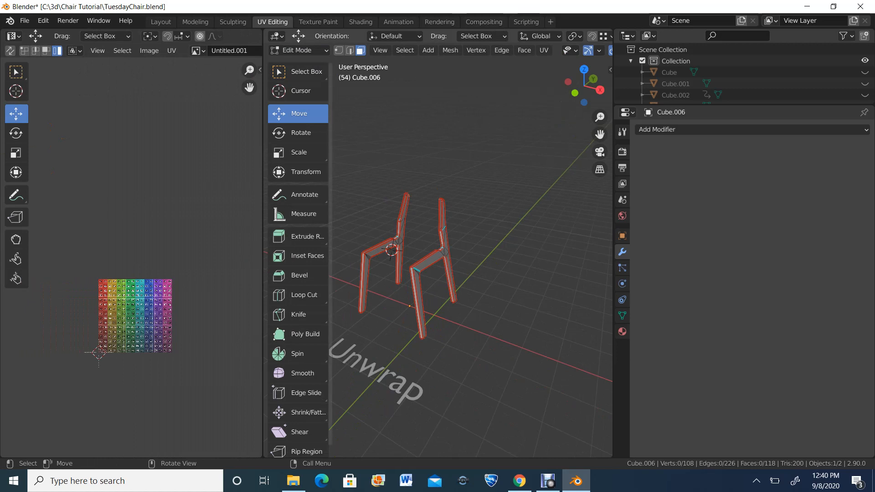
Try to select the mirrored leg frame's linked faces starting from its seat rail face.
{"action": "left_click", "coordinate": [381, 250]}
{"action": "key", "text": "l"}
{"action": "key", "text": "ctrl+z"}
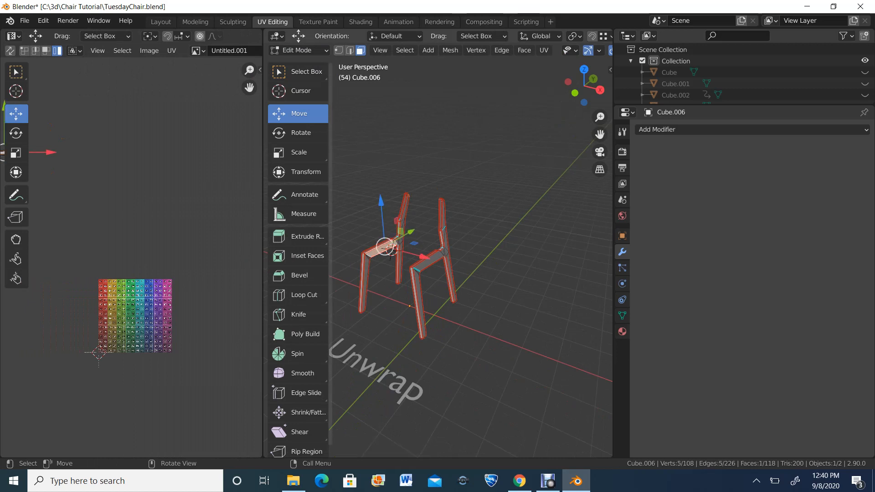
Box-select the mirrored leg frame in the 3D viewport and enlarge the UV editor around its UV islands.
{"action": "middle_click_drag", "start_coordinate": [438, 283], "coordinate": [480, 271]}
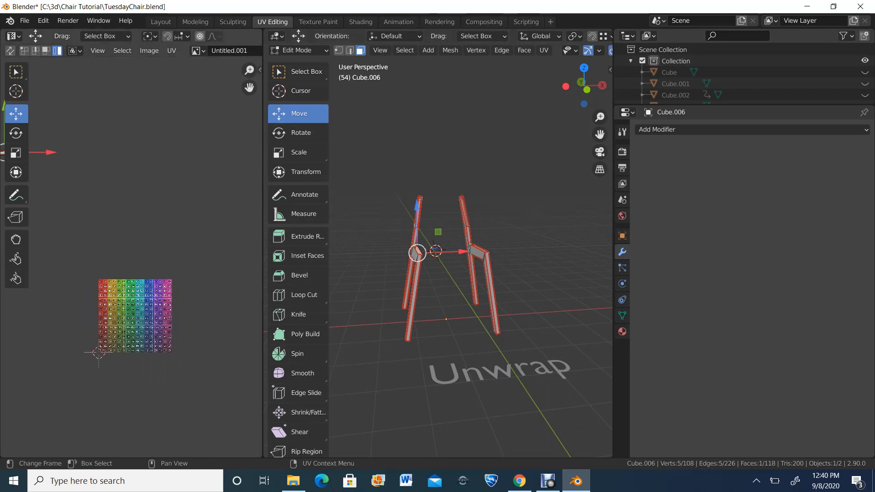
{"action": "left_click_drag", "start_coordinate": [264, 228], "coordinate": [138, 228]}
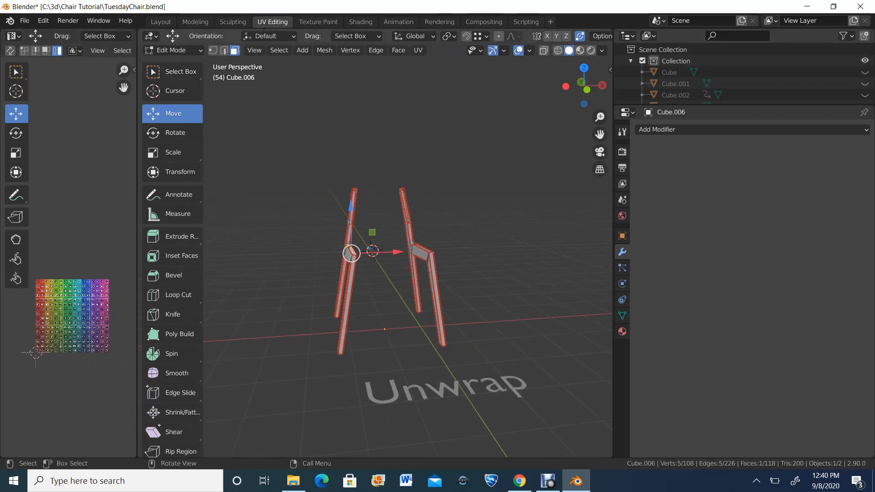
{"action": "left_click_drag", "start_coordinate": [291, 138], "coordinate": [383, 388]}
{"action": "left_click_drag", "start_coordinate": [137, 228], "coordinate": [464, 228]}
{"action": "scroll", "coordinate": [232, 258], "scroll_direction": "up", "scroll_amount": 2}
{"action": "key", "text": "KP_Decimal"}
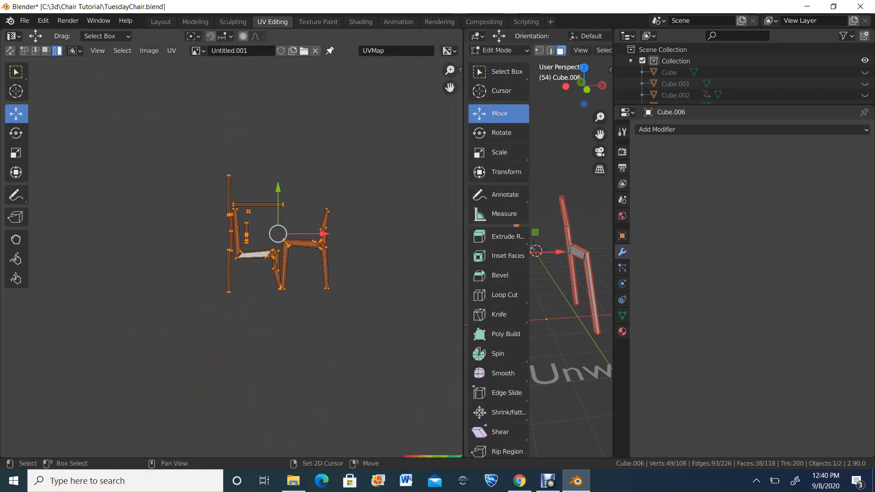
{"action": "scroll", "coordinate": [232, 258], "scroll_direction": "down", "scroll_amount": 1}
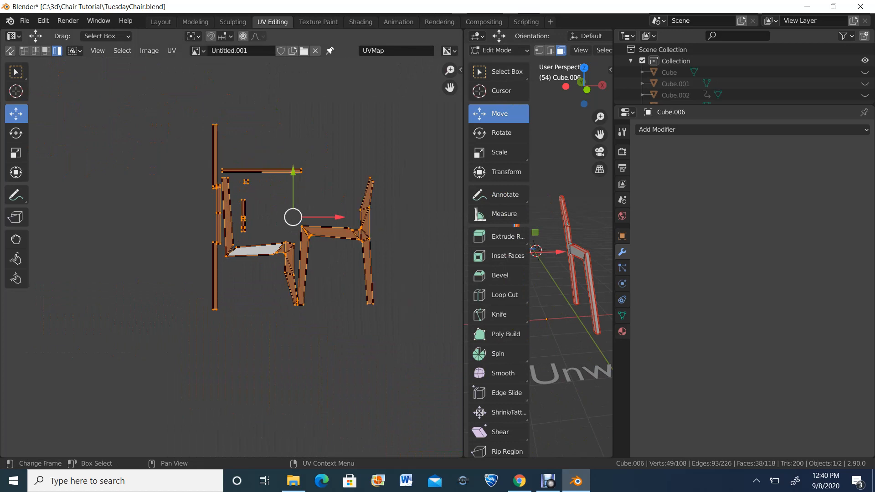
Move the selected leg frame's UV islands further left, clear the selection and enlarge the 3D viewport.
{"action": "left_click_drag", "start_coordinate": [293, 217], "coordinate": [233, 215]}
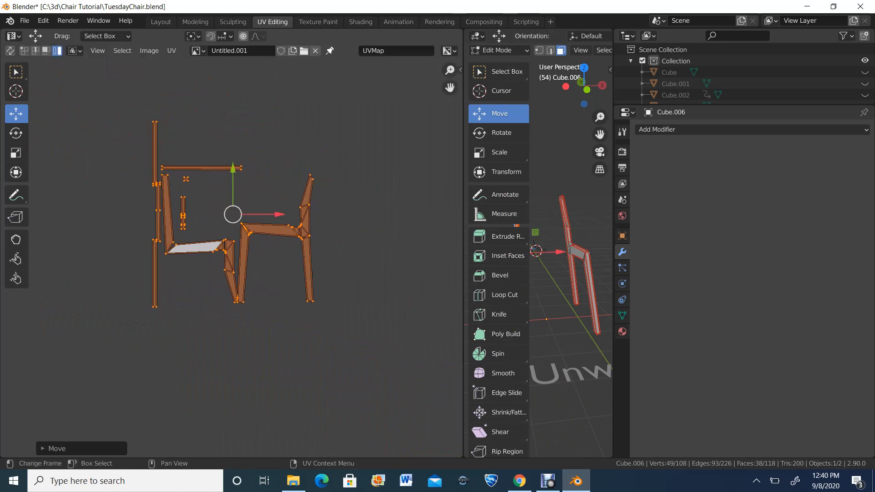
{"action": "key", "text": "alt+a"}
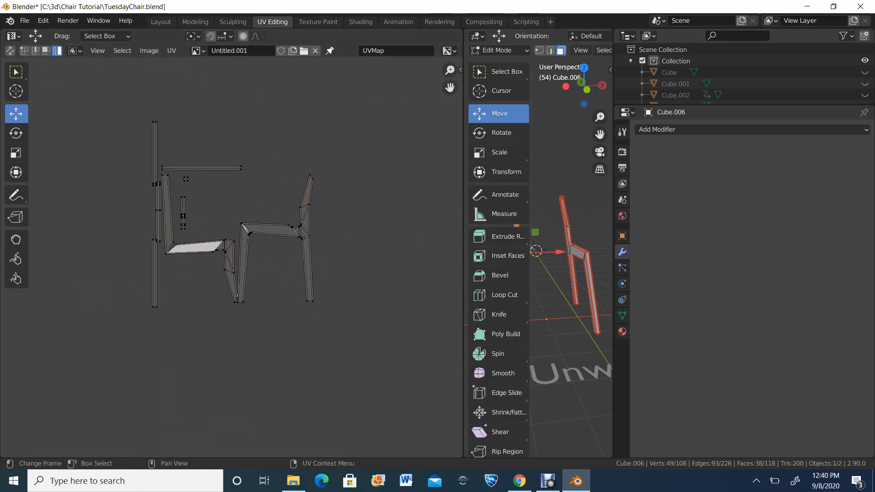
{"action": "left_click_drag", "start_coordinate": [464, 255], "coordinate": [127, 255]}
{"action": "key", "text": "alt+a"}
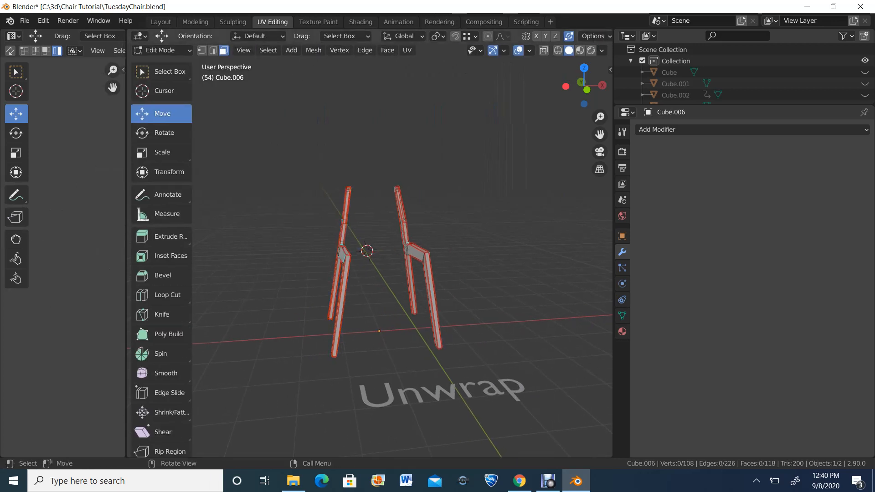
Box-select the opposite, still unselected leg frame in the 3D viewport and check its islands in a widened UV editor.
{"action": "left_click_drag", "start_coordinate": [289, 165], "coordinate": [366, 393]}
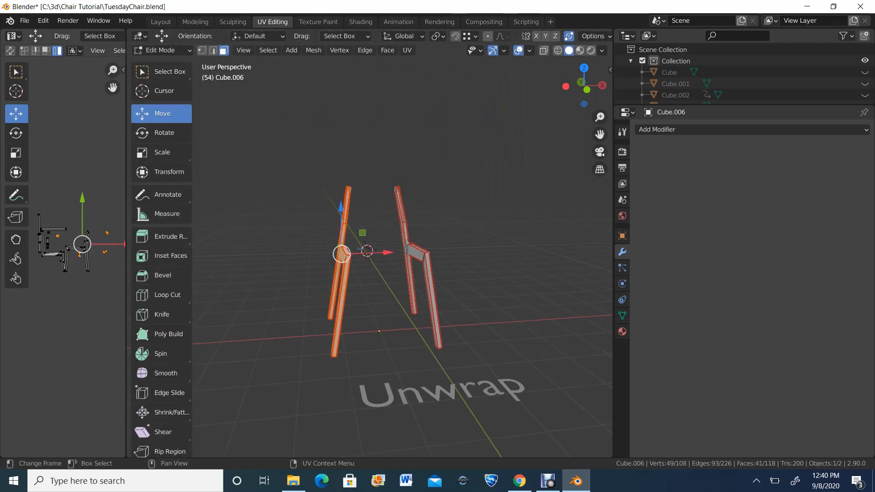
{"action": "scroll", "coordinate": [63, 246], "scroll_direction": "up", "scroll_amount": 6}
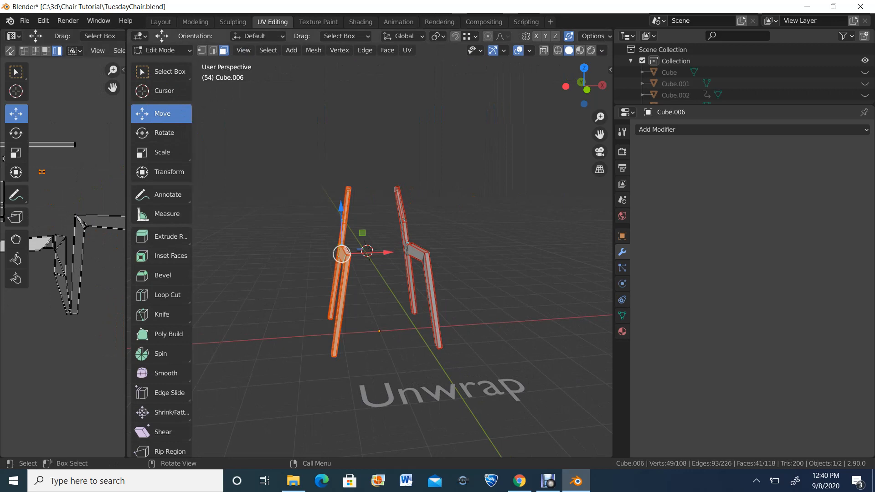
{"action": "scroll", "coordinate": [63, 246], "scroll_direction": "down", "scroll_amount": 6}
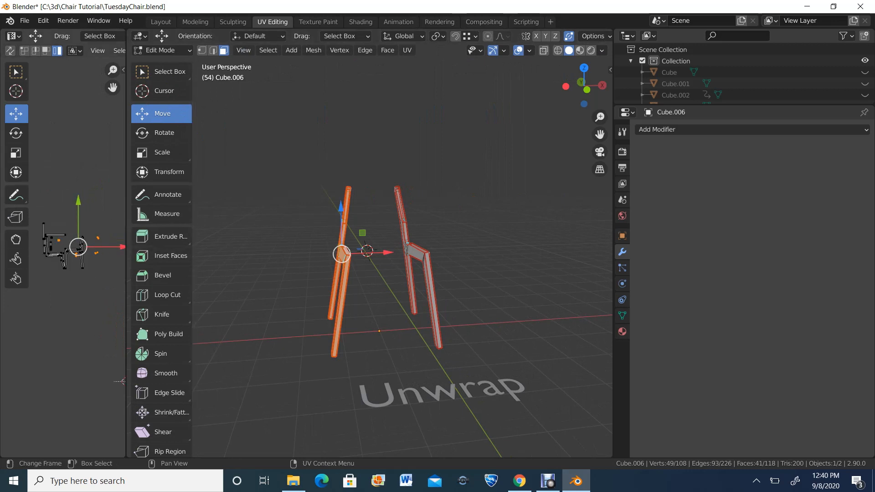
{"action": "left_click_drag", "start_coordinate": [120, 381], "coordinate": [382, 381]}
{"action": "scroll", "coordinate": [191, 246], "scroll_direction": "up", "scroll_amount": 5}
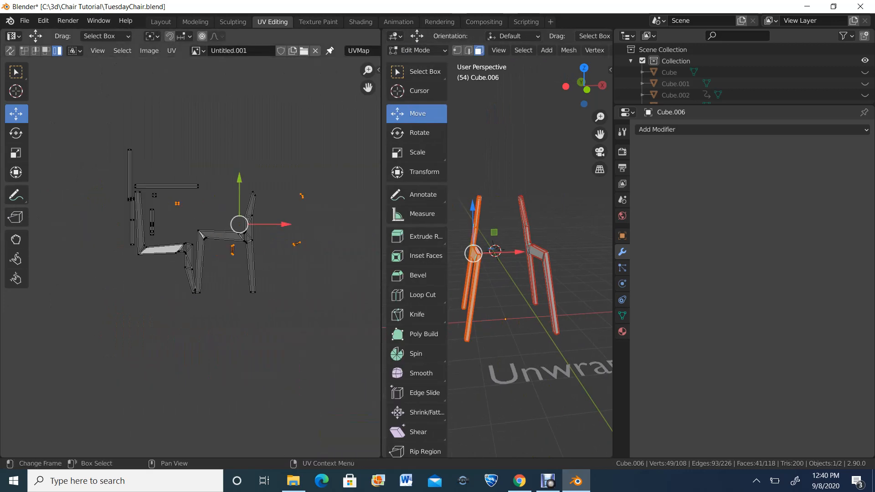
{"action": "scroll", "coordinate": [192, 246], "scroll_direction": "down", "scroll_amount": 5}
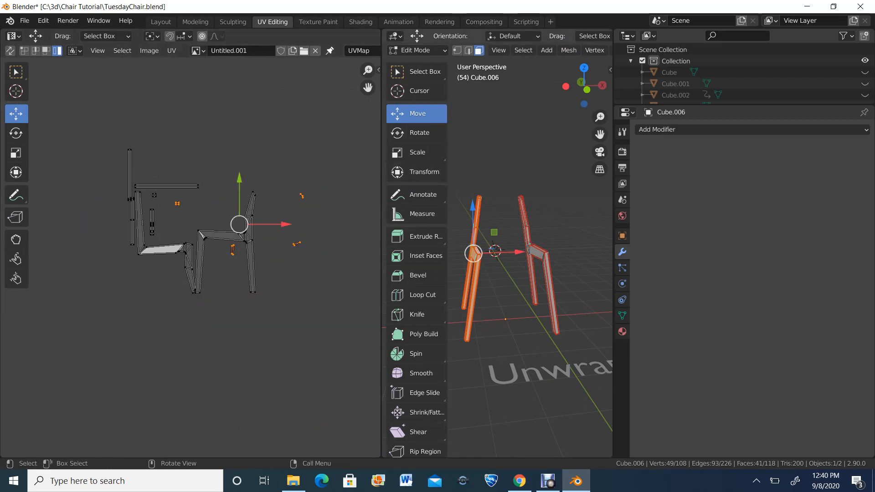
Box-select the same leg frame again from a more frontal angle and inspect which of its faces are included.
{"action": "mouse_move", "coordinate": [506, 269]}
{"action": "middle_mouse_down"}
{"action": "mouse_move", "coordinate": [483, 268]}
{"action": "mouse_move", "coordinate": [544, 278]}
{"action": "mouse_move", "coordinate": [492, 260]}
{"action": "middle_mouse_up"}
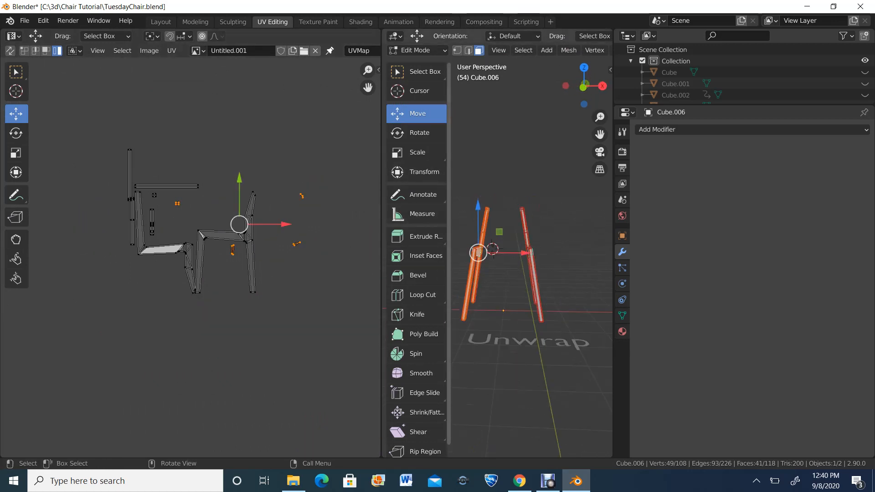
{"action": "left_click_drag", "start_coordinate": [381, 237], "coordinate": [229, 237]}
{"action": "scroll", "coordinate": [410, 255], "scroll_direction": "up", "scroll_amount": 5}
{"action": "mouse_move", "coordinate": [410, 255]}
{"action": "middle_mouse_down"}
{"action": "mouse_move", "coordinate": [396, 260]}
{"action": "mouse_move", "coordinate": [422, 258]}
{"action": "middle_mouse_up"}
{"action": "scroll", "coordinate": [401, 260], "scroll_direction": "down", "scroll_amount": 3}
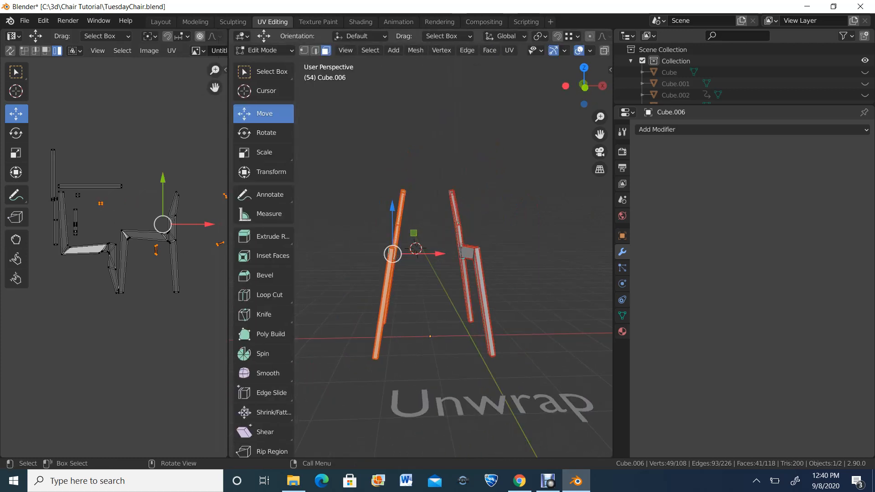
{"action": "left_click_drag", "start_coordinate": [356, 187], "coordinate": [421, 414]}
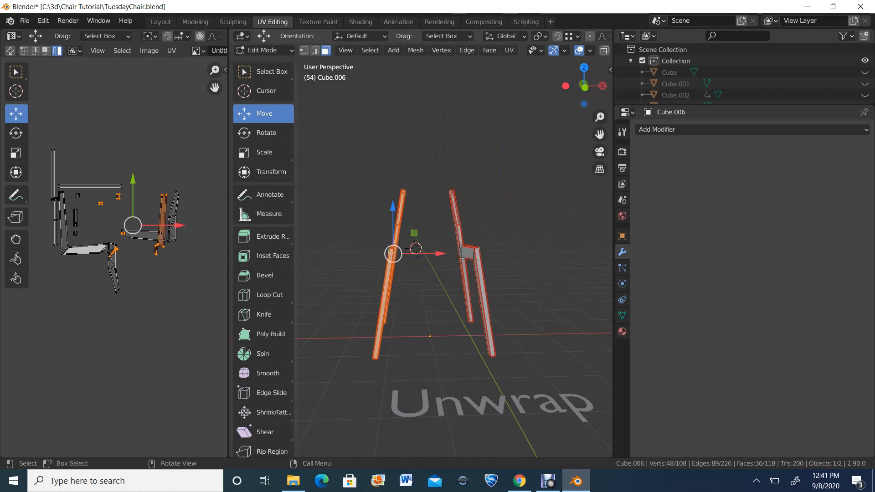
{"action": "middle_click_drag", "start_coordinate": [393, 252], "coordinate": [360, 263]}
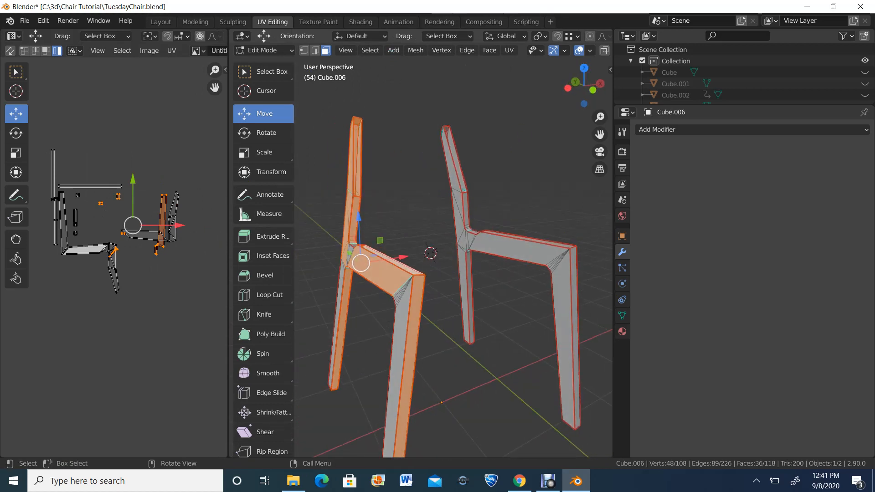
Turn on X-ray and box-select the whole leg frame so its hidden faces are included.
{"action": "left_click", "coordinate": [604, 50]}
{"action": "scroll", "coordinate": [483, 227], "scroll_direction": "down", "scroll_amount": 3}
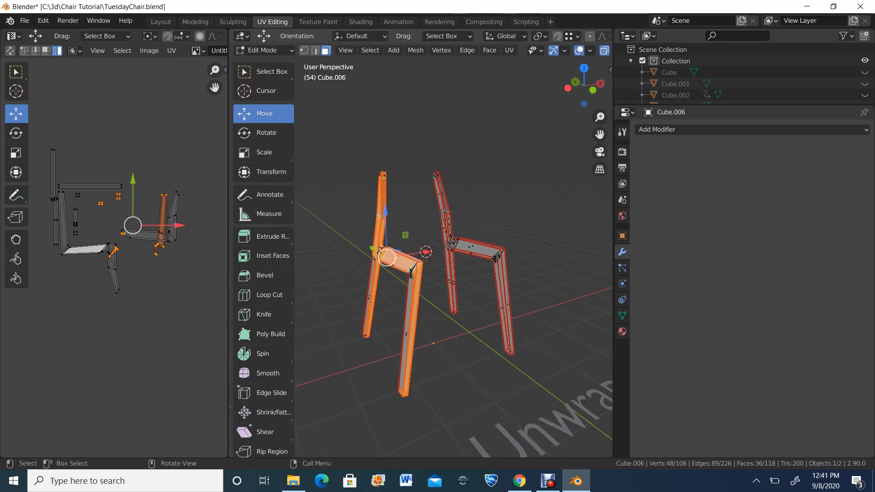
{"action": "middle_click_drag", "start_coordinate": [479, 237], "coordinate": [450, 228]}
{"action": "scroll", "coordinate": [269, 256], "scroll_direction": "down", "scroll_amount": 1}
{"action": "scroll", "coordinate": [269, 256], "scroll_direction": "up", "scroll_amount": 1}
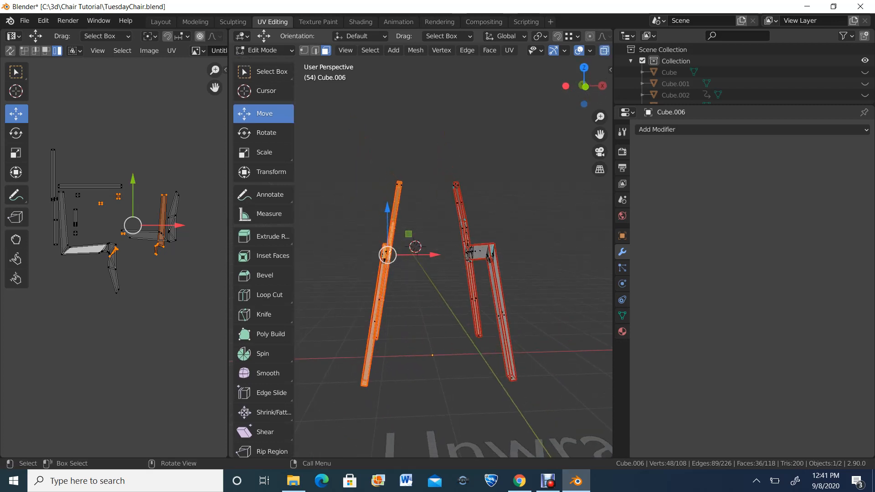
{"action": "left_click_drag", "start_coordinate": [357, 164], "coordinate": [430, 432]}
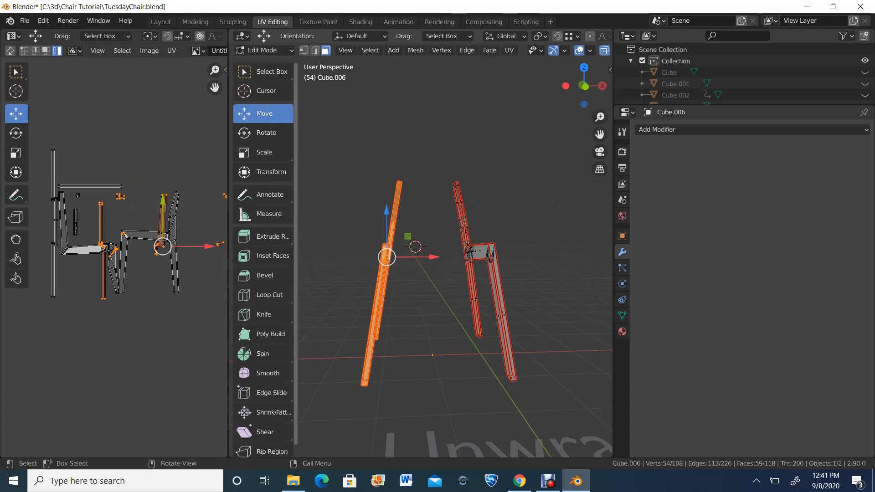
Unwrap the selected leg frame onto the color grid.
{"action": "key", "text": "u"}
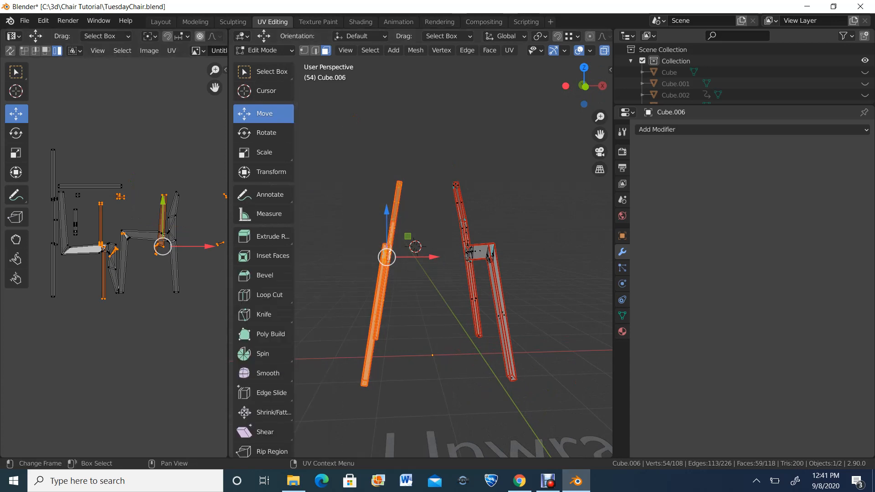
{"action": "left_click_drag", "start_coordinate": [230, 274], "coordinate": [405, 273]}
{"action": "key", "text": "u"}
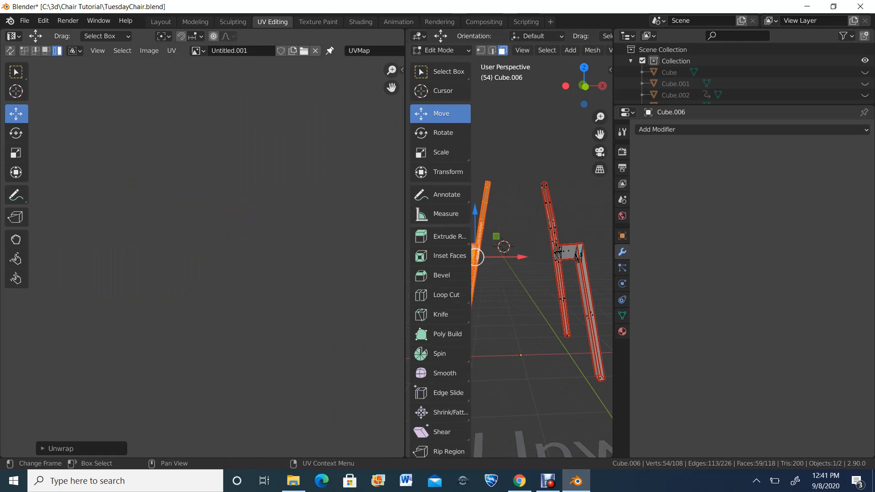
{"action": "scroll", "coordinate": [202, 262], "scroll_direction": "down", "scroll_amount": 6}
{"action": "scroll", "coordinate": [202, 261], "scroll_direction": "up", "scroll_amount": 4}
{"action": "middle_click_drag", "start_coordinate": [298, 441], "coordinate": [202, 260]}
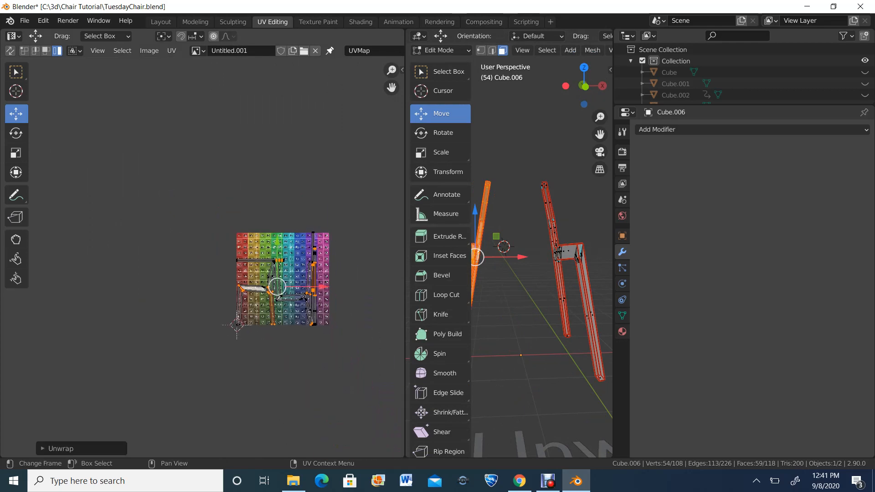
{"action": "scroll", "coordinate": [202, 260], "scroll_direction": "up", "scroll_amount": 5}
{"action": "middle_click_drag", "start_coordinate": [346, 301], "coordinate": [147, 196]}
{"action": "scroll", "coordinate": [202, 258], "scroll_direction": "down", "scroll_amount": 4}
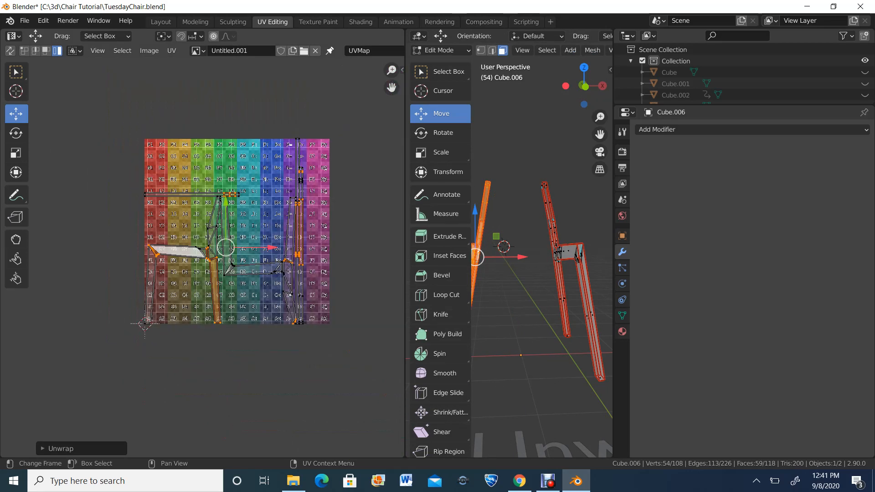
{"action": "scroll", "coordinate": [542, 255], "scroll_direction": "down", "scroll_amount": 3}
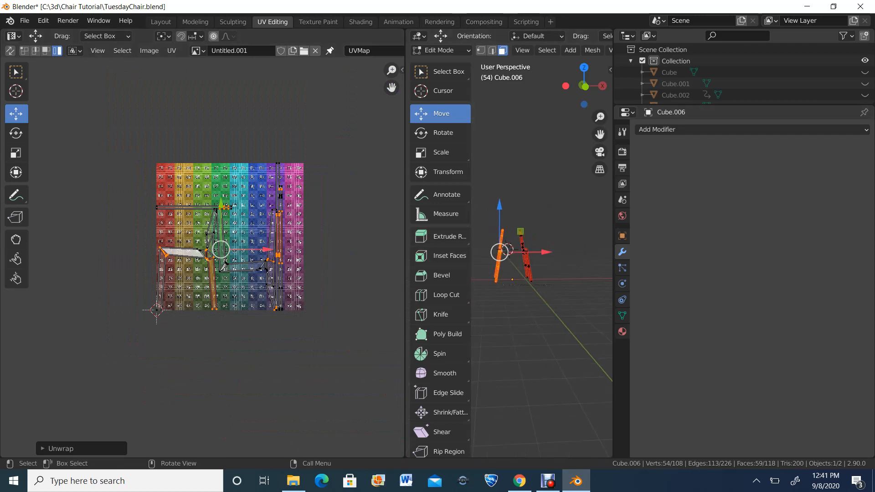
Select all faces of both leg frames and move the UV islands lying on the color grid up beside the first set.
{"action": "left_click_drag", "start_coordinate": [406, 256], "coordinate": [263, 255]}
{"action": "left_click_drag", "start_coordinate": [393, 201], "coordinate": [610, 407]}
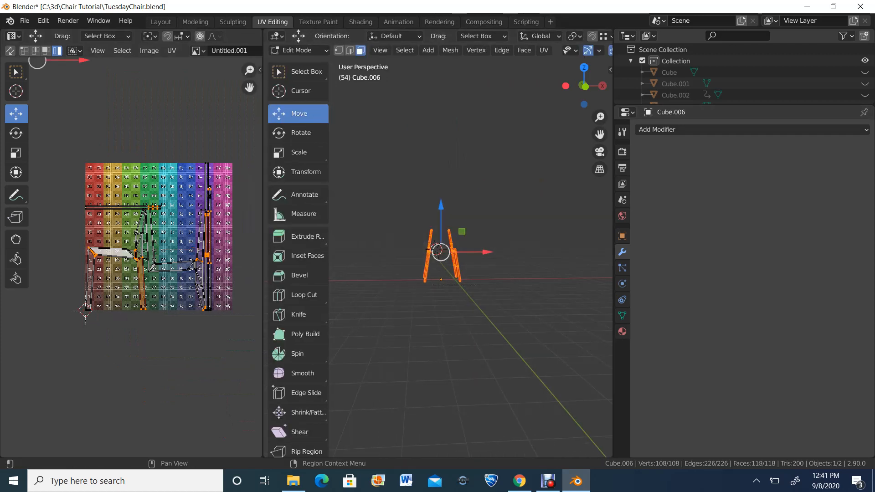
{"action": "scroll", "coordinate": [132, 257], "scroll_direction": "down", "scroll_amount": 4}
{"action": "left_click_drag", "start_coordinate": [88, 173], "coordinate": [212, 306]}
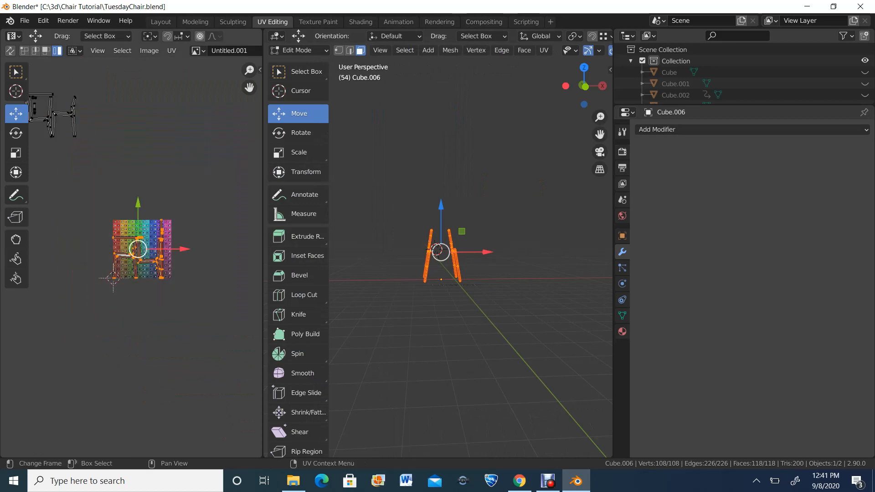
{"action": "left_click_drag", "start_coordinate": [137, 249], "coordinate": [108, 108]}
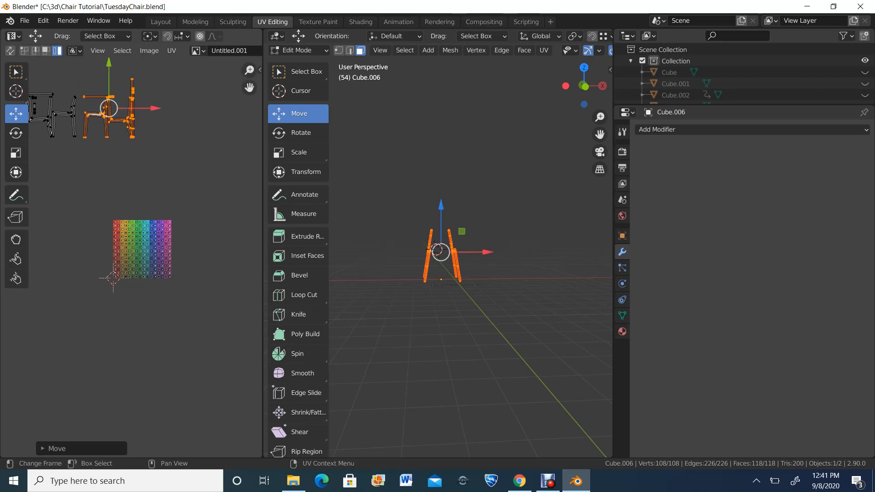
Enlarge the UV editor around both island sets and deselect all UV islands.
{"action": "scroll", "coordinate": [132, 257], "scroll_direction": "down", "scroll_amount": 1}
{"action": "scroll", "coordinate": [131, 257], "scroll_direction": "up", "scroll_amount": 2}
{"action": "middle_click_drag", "start_coordinate": [109, 108], "coordinate": [178, 203]}
{"action": "scroll", "coordinate": [131, 257], "scroll_direction": "up", "scroll_amount": 2}
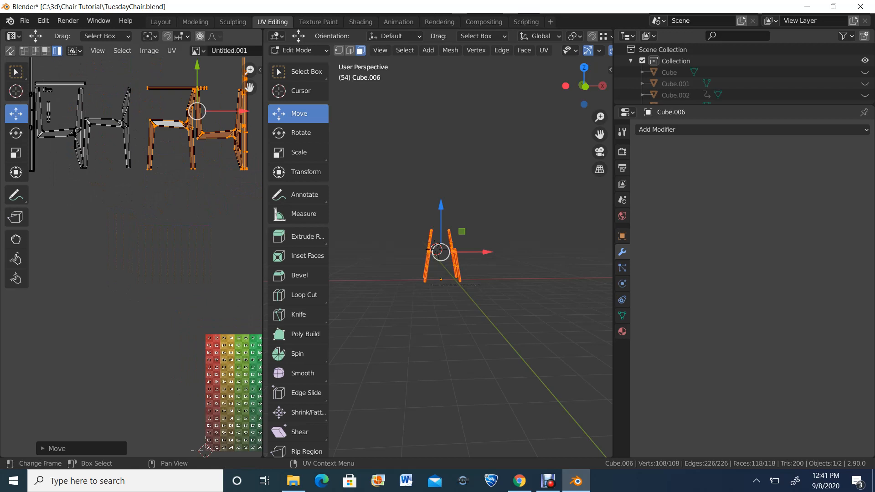
{"action": "scroll", "coordinate": [131, 257], "scroll_direction": "up", "scroll_amount": 1}
{"action": "scroll", "coordinate": [131, 257], "scroll_direction": "down", "scroll_amount": 3}
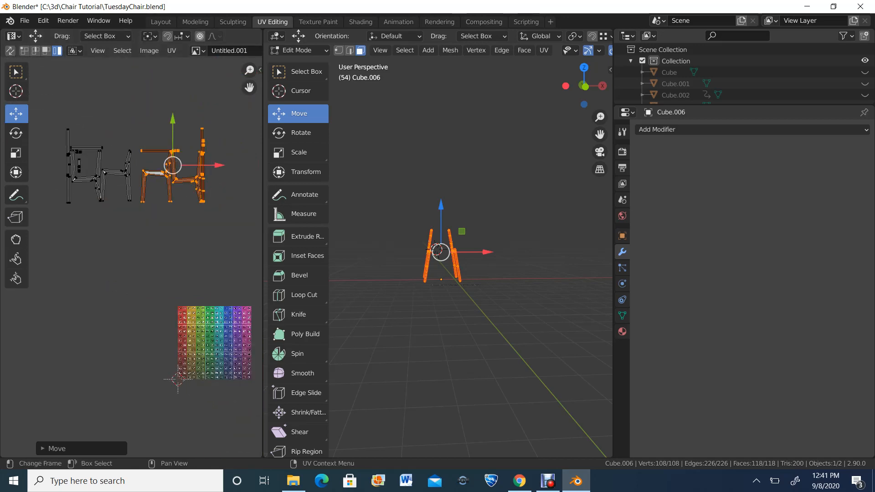
{"action": "left_click_drag", "start_coordinate": [263, 255], "coordinate": [517, 255]}
{"action": "scroll", "coordinate": [258, 257], "scroll_direction": "up", "scroll_amount": 3}
{"action": "middle_click_drag", "start_coordinate": [282, 163], "coordinate": [301, 300]}
{"action": "scroll", "coordinate": [301, 300], "scroll_direction": "up", "scroll_amount": 2}
{"action": "left_click", "coordinate": [301, 315]}
{"action": "left_click_drag", "start_coordinate": [317, 103], "coordinate": [420, 166]}
{"action": "key", "text": "alt+a"}
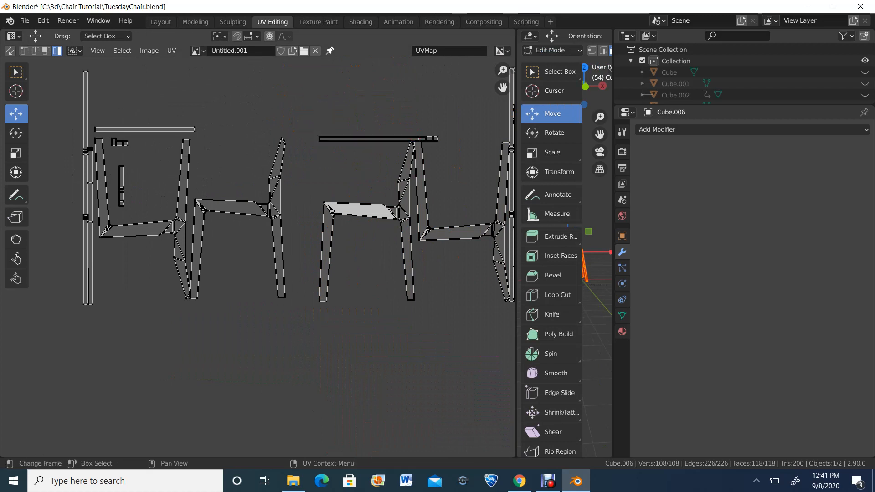
Move the second set's long horizontal strip island directly above the matching strip of the first set.
{"action": "left_click", "coordinate": [368, 139]}
{"action": "key", "text": "g"}
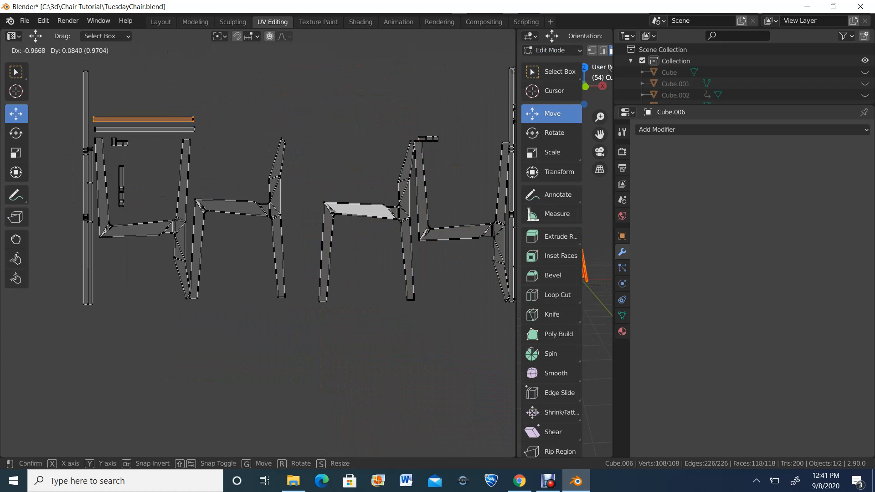
{"action": "left_click", "coordinate": [146, 118]}
{"action": "scroll", "coordinate": [145, 118], "scroll_direction": "down", "scroll_amount": 1}
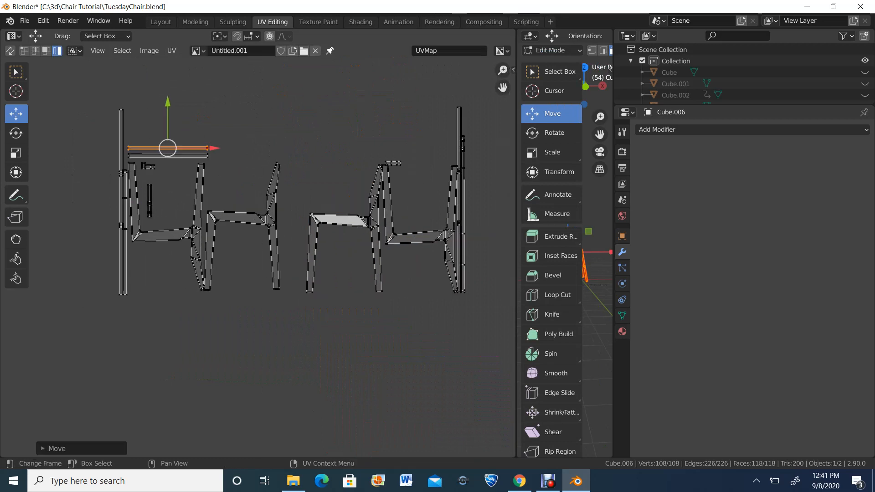
Move the second set's two groups of small UV islands beside the first set's small islands, under the long strips.
{"action": "left_click_drag", "start_coordinate": [407, 147], "coordinate": [397, 166]}
{"action": "scroll", "coordinate": [261, 258], "scroll_direction": "up", "scroll_amount": 1}
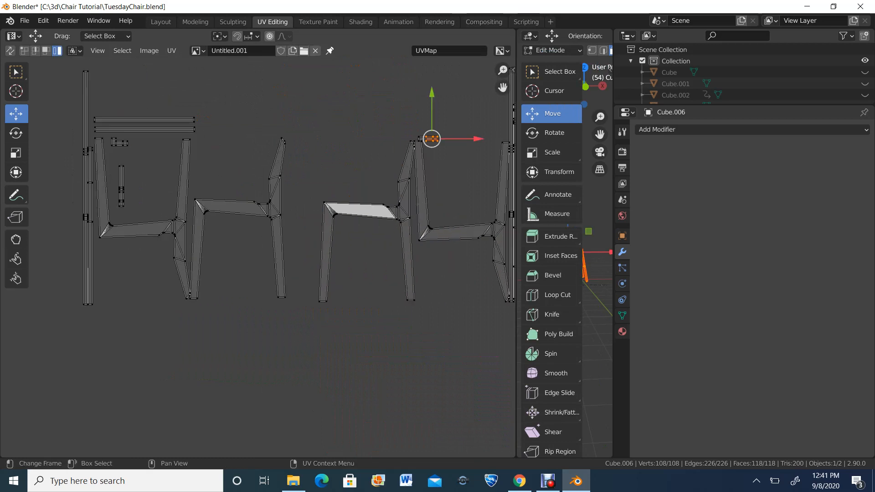
{"action": "key", "text": "g"}
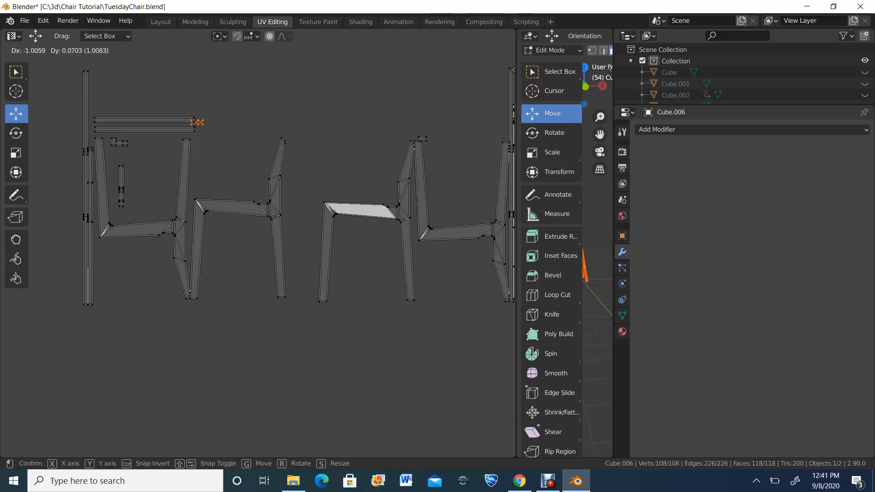
{"action": "left_click", "coordinate": [141, 145]}
{"action": "left_click_drag", "start_coordinate": [460, 114], "coordinate": [424, 145]}
{"action": "key", "text": "g"}
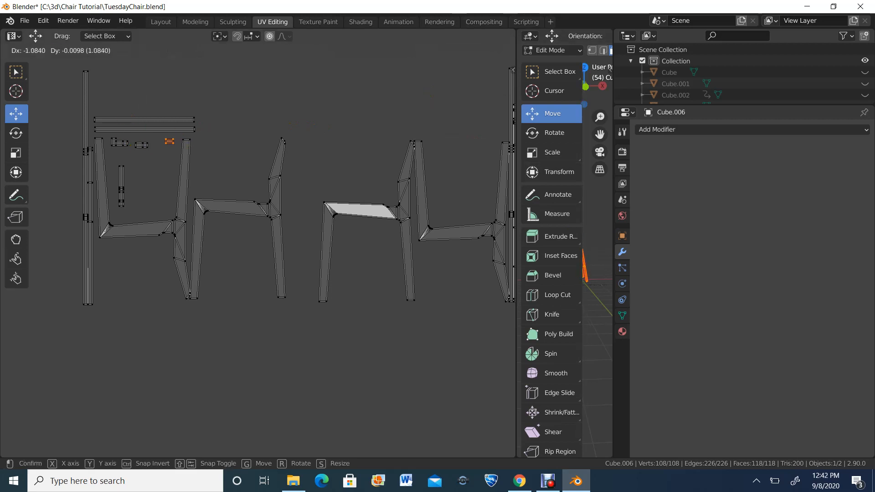
{"action": "key", "text": "Return"}
Move the second set's inverted leg-profile UV island below the matching profile of the first set.
{"action": "left_click_drag", "start_coordinate": [337, 193], "coordinate": [321, 215]}
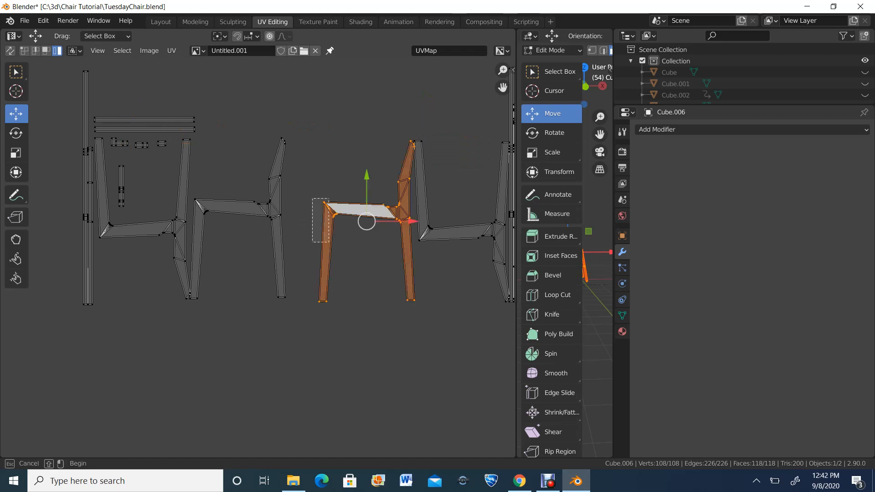
{"action": "scroll", "coordinate": [382, 209], "scroll_direction": "down", "scroll_amount": 2}
{"action": "left_click_drag", "start_coordinate": [384, 207], "coordinate": [366, 259]}
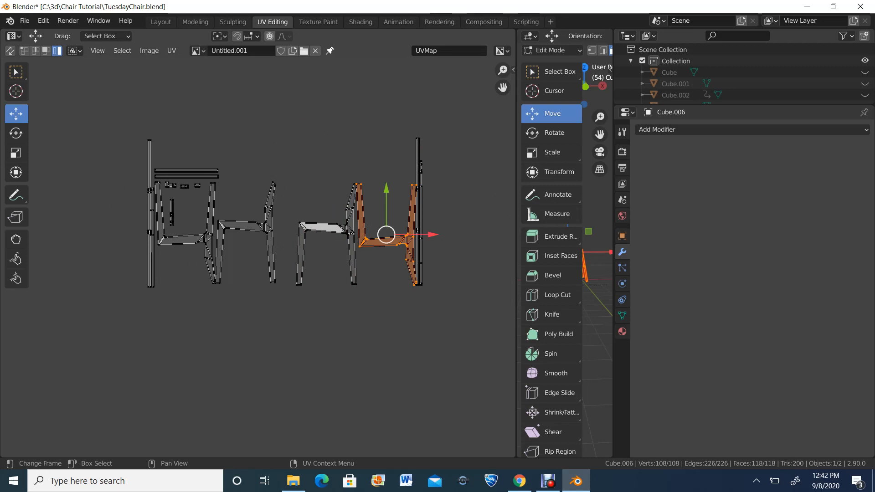
{"action": "key", "text": "g"}
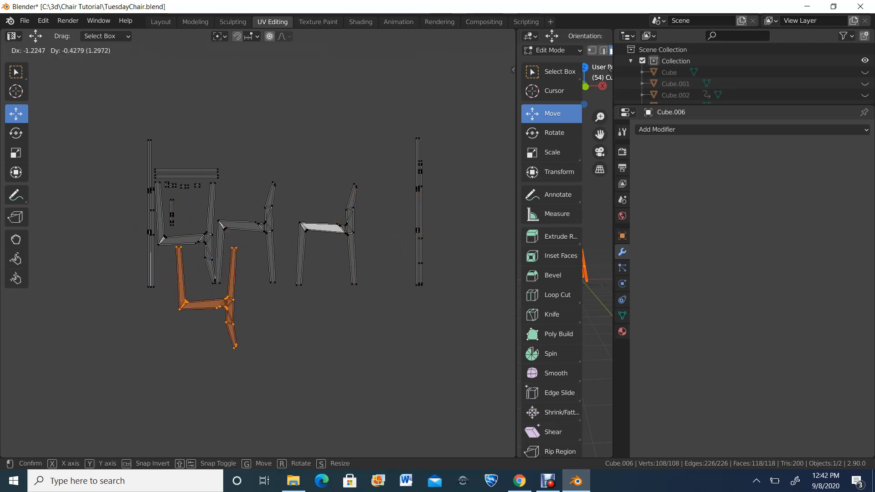
{"action": "left_click", "coordinate": [187, 325]}
Move the second set's upright leg-profile UV island above the matching upright profile of the first set.
{"action": "left_click", "coordinate": [319, 241]}
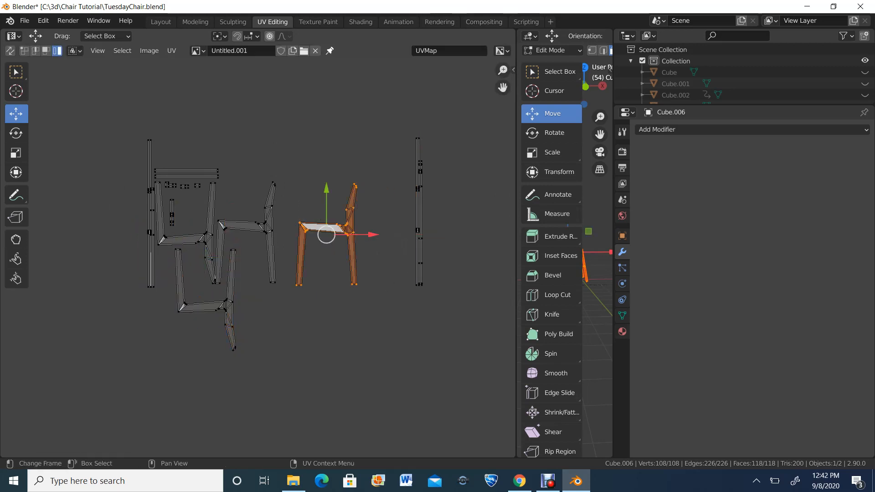
{"action": "key", "text": "g"}
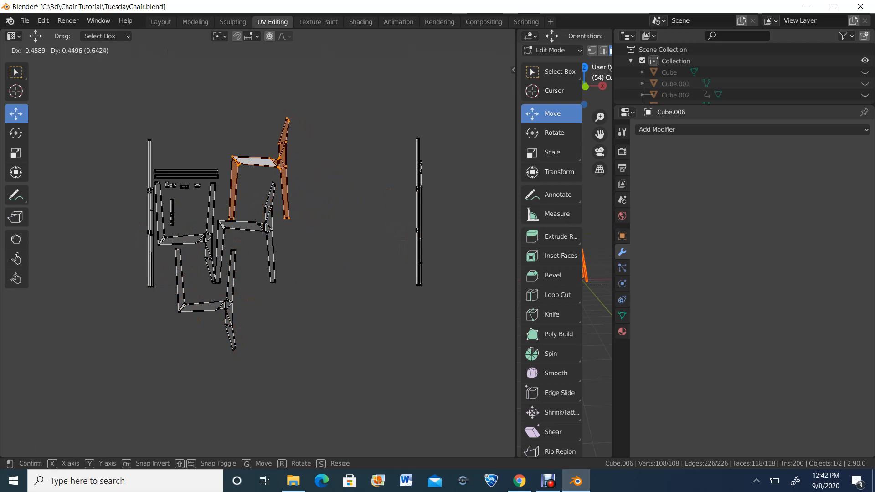
{"action": "key", "text": "Return"}
Move the second set's two long vertical strip UV islands beside the first set's vertical strips.
{"action": "left_click_drag", "start_coordinate": [344, 90], "coordinate": [420, 196]}
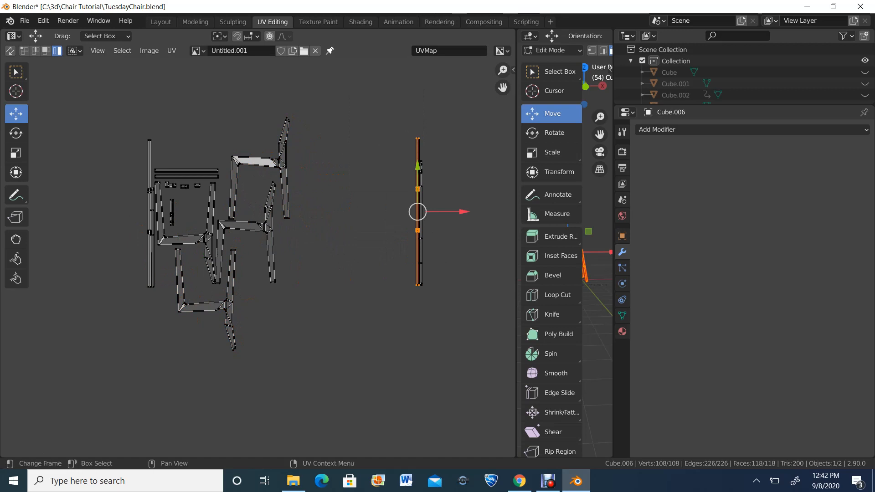
{"action": "key", "text": "g"}
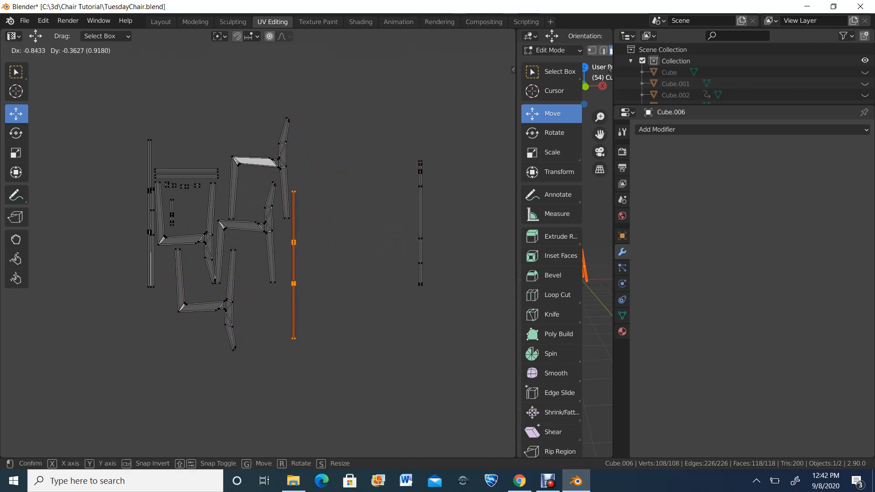
{"action": "key", "text": "Return"}
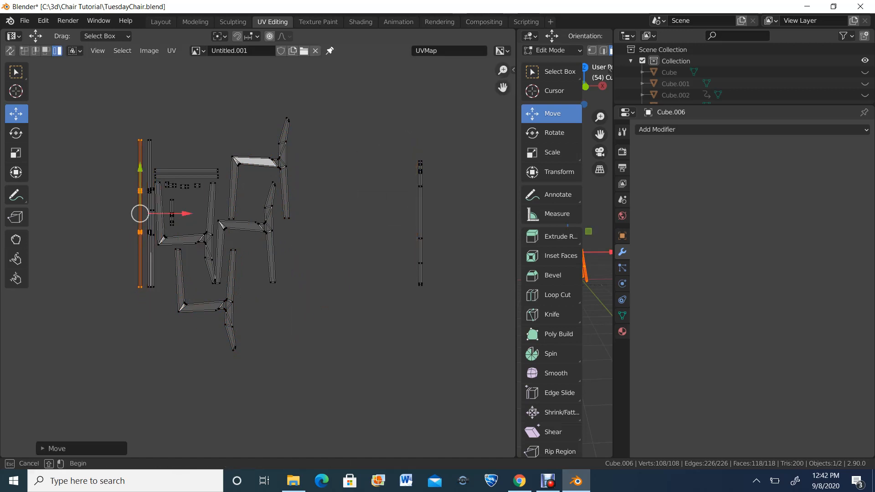
{"action": "key", "text": "ctrl+z"}
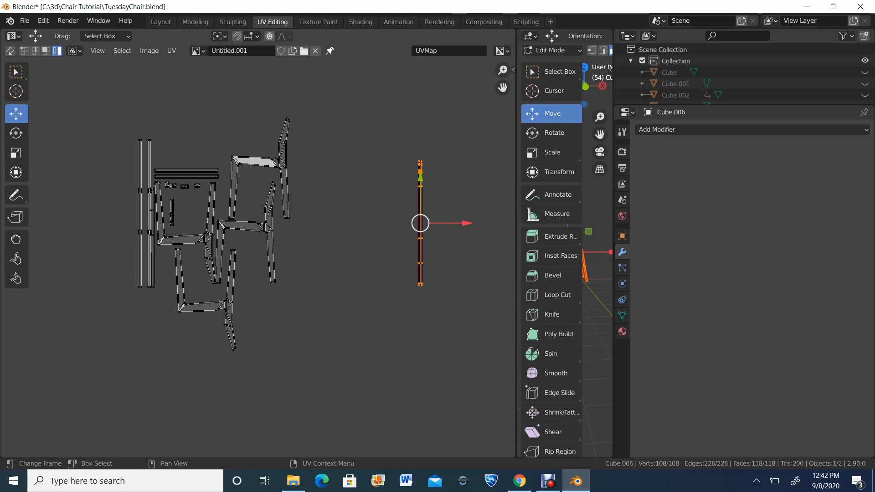
{"action": "key", "text": "g"}
{"action": "key", "text": "Return"}
{"action": "scroll", "coordinate": [257, 258], "scroll_direction": "down", "scroll_amount": 4}
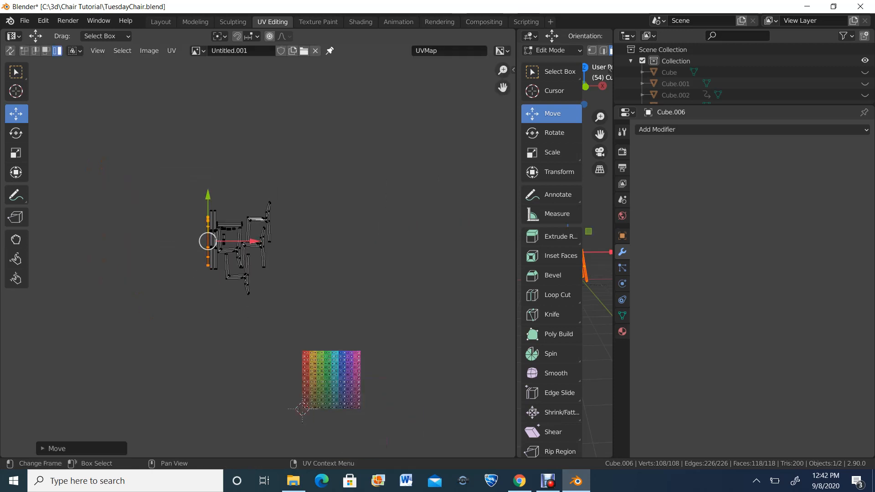
{"action": "scroll", "coordinate": [258, 257], "scroll_direction": "up", "scroll_amount": 2}
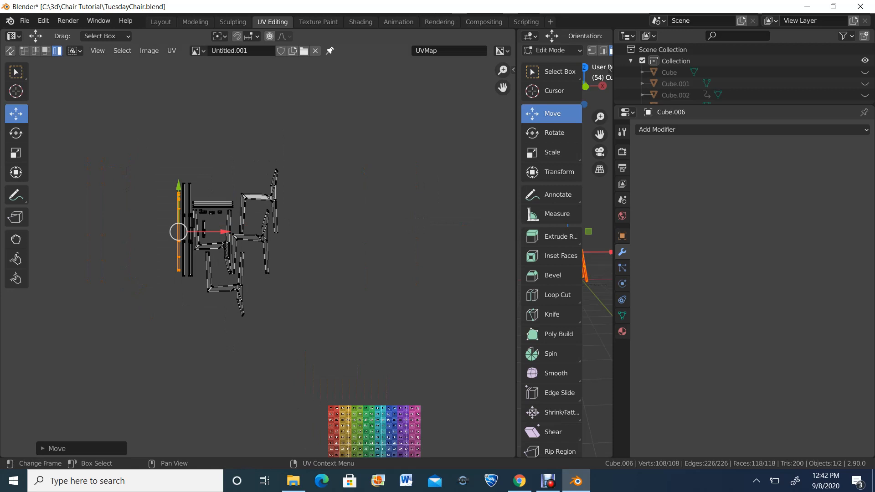
{"action": "key", "text": "g"}
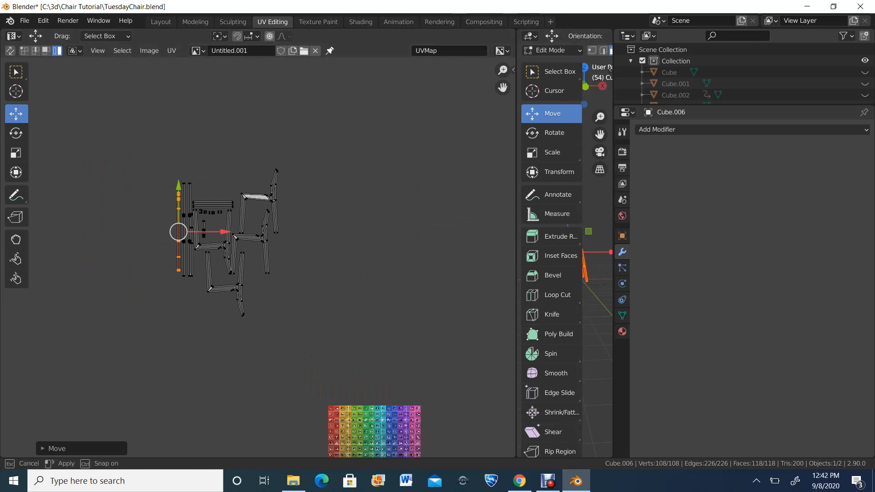
Shrink the UV editor, return to the Layout workspace and unhide all objects in the scene.
{"action": "left_click_drag", "start_coordinate": [517, 258], "coordinate": [201, 258]}
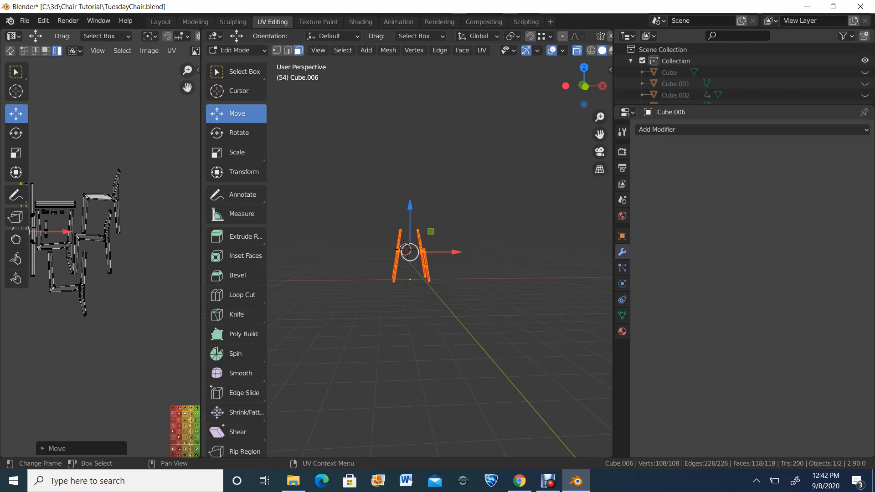
{"action": "left_click", "coordinate": [160, 22]}
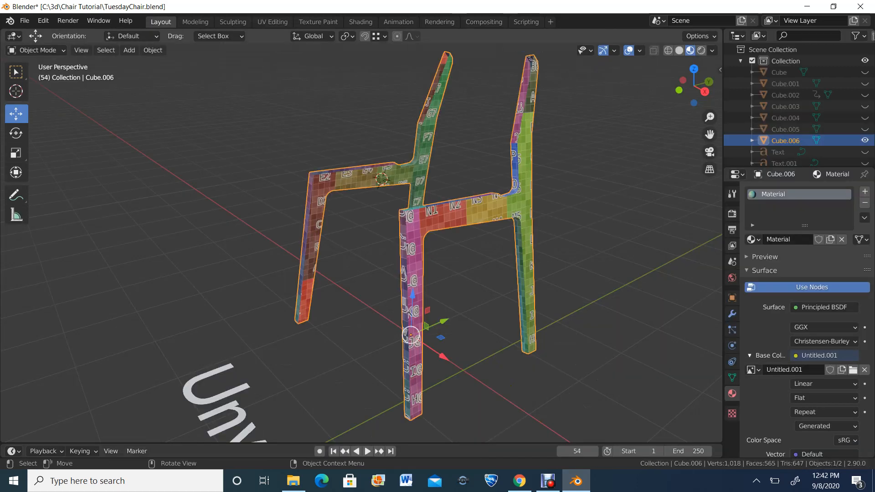
{"action": "scroll", "coordinate": [362, 243], "scroll_direction": "down", "scroll_amount": 2}
{"action": "scroll", "coordinate": [363, 244], "scroll_direction": "down", "scroll_amount": 2}
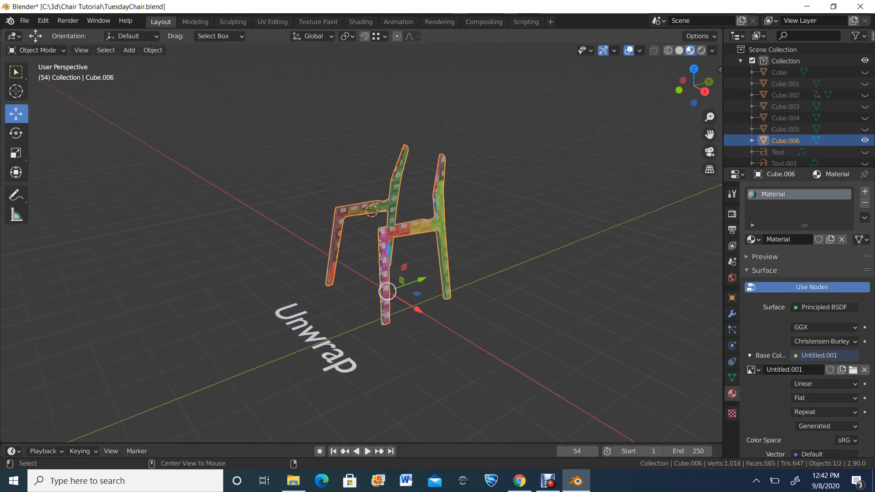
{"action": "key", "text": "KP_Divide"}
{"action": "scroll", "coordinate": [363, 244], "scroll_direction": "up", "scroll_amount": 3}
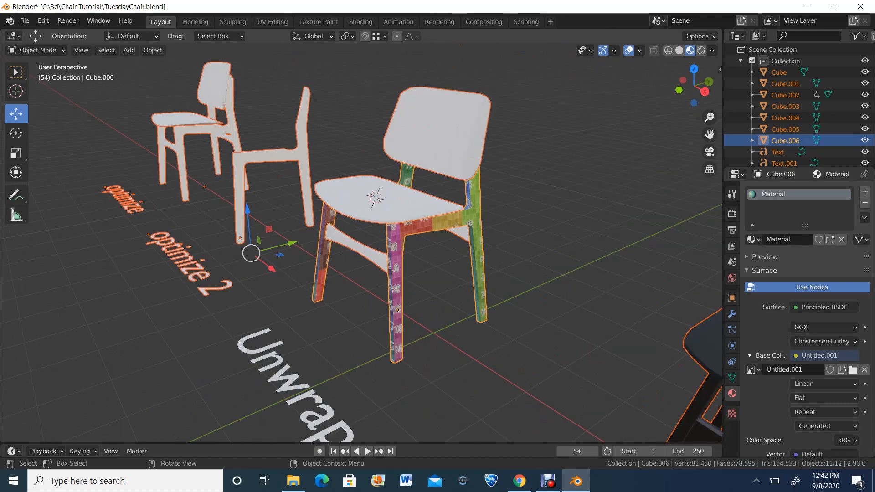
{"action": "middle_click_drag", "start_coordinate": [362, 243], "coordinate": [374, 245]}
Select the seat of the Unwrap chair and assign it the existing material Material.002.
{"action": "left_click", "coordinate": [388, 196]}
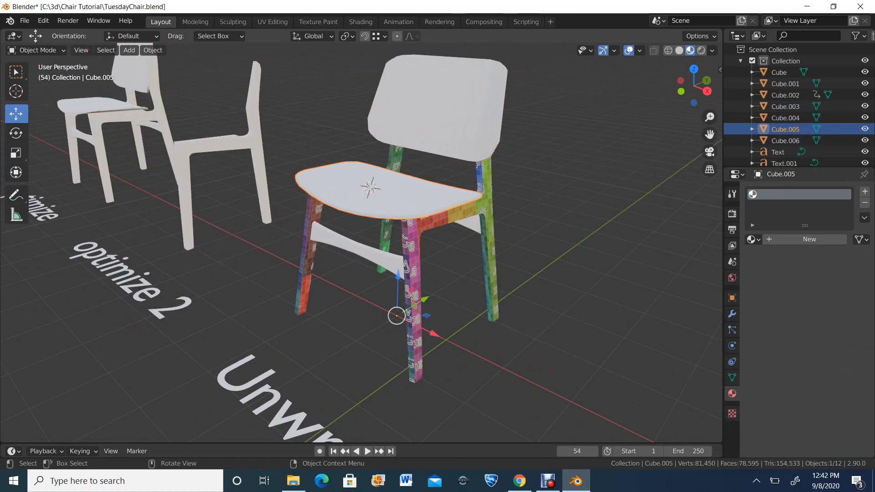
{"action": "left_click", "coordinate": [412, 242]}
{"action": "left_click", "coordinate": [437, 123]}
{"action": "left_click", "coordinate": [403, 194]}
{"action": "left_click", "coordinate": [732, 278]}
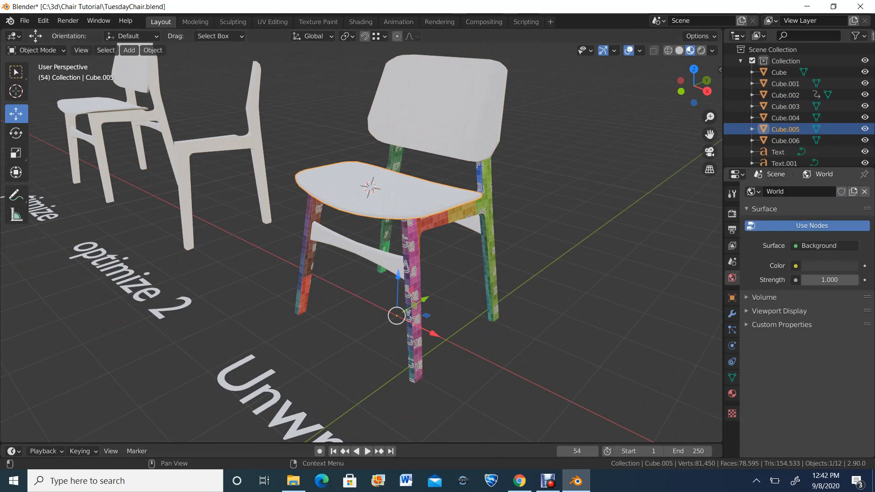
{"action": "left_click", "coordinate": [732, 393]}
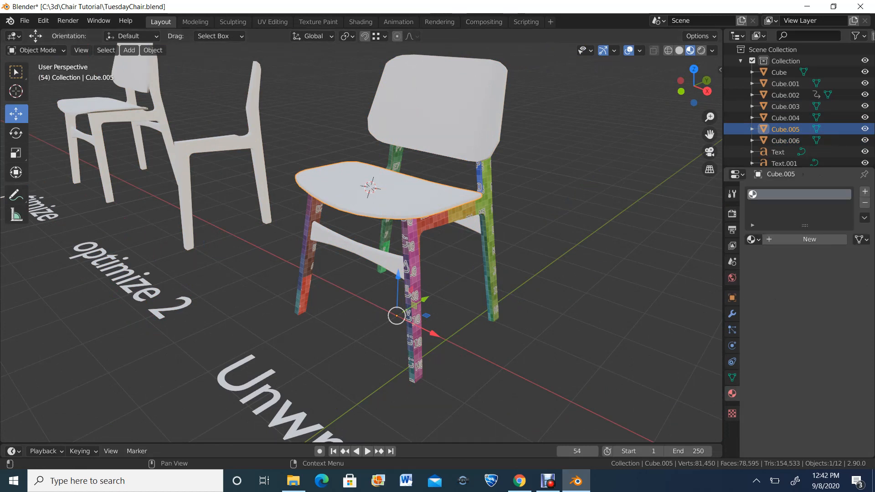
{"action": "left_click", "coordinate": [753, 239]}
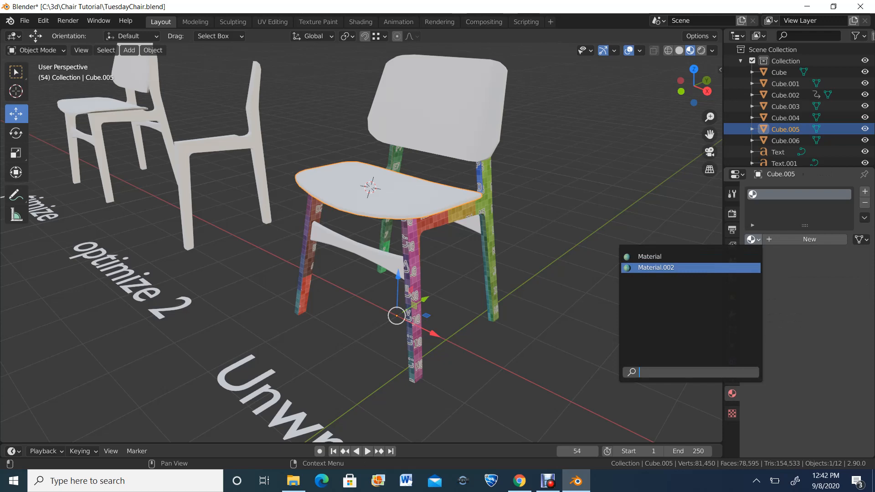
{"action": "left_click", "coordinate": [656, 268]}
{"action": "scroll", "coordinate": [365, 228], "scroll_direction": "up", "scroll_amount": 5}
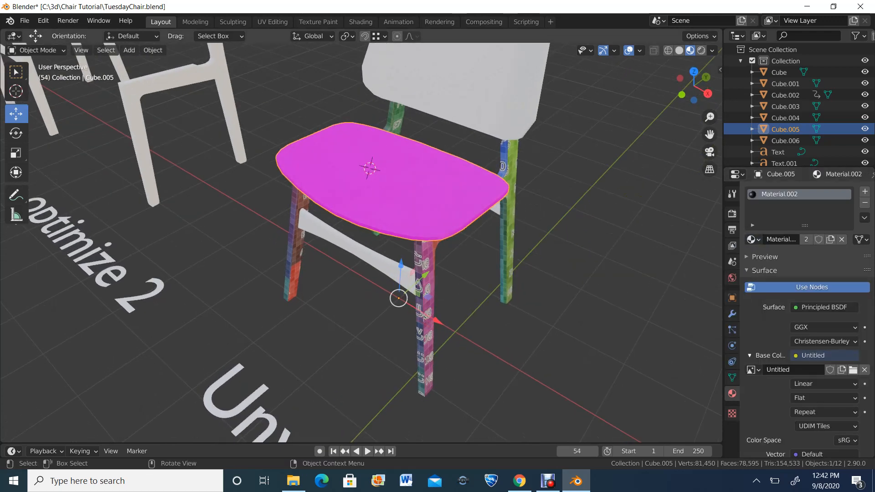
Hide the optimize, optimize 2 and export models with their text labels, leaving the Unwrap chair and its label.
{"action": "scroll", "coordinate": [364, 228], "scroll_direction": "down", "scroll_amount": 4}
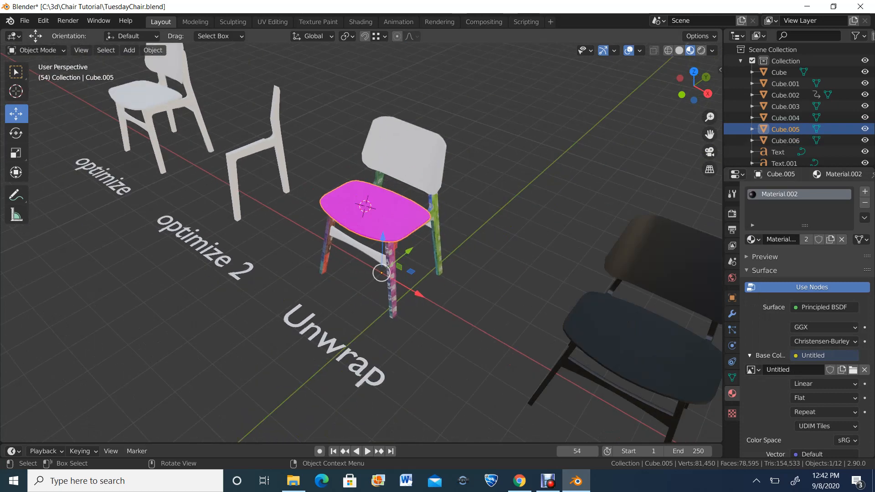
{"action": "middle_click_drag", "start_coordinate": [364, 228], "coordinate": [412, 221]}
{"action": "scroll", "coordinate": [413, 221], "scroll_direction": "down", "scroll_amount": 3}
{"action": "left_click_drag", "start_coordinate": [81, 142], "coordinate": [278, 361]}
{"action": "left_click", "coordinate": [283, 363]}
{"action": "left_click_drag", "start_coordinate": [80, 142], "coordinate": [309, 364]}
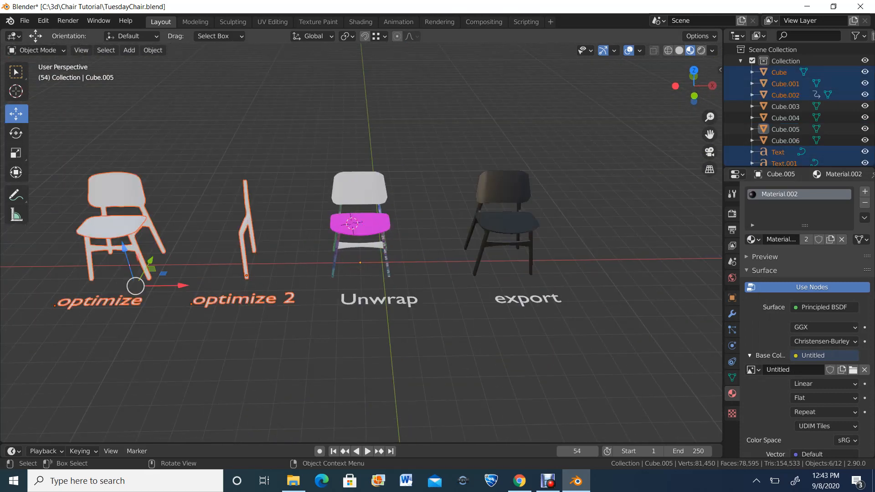
{"action": "key", "text": "h"}
{"action": "left_click_drag", "start_coordinate": [583, 132], "coordinate": [451, 387]}
{"action": "key", "text": "h"}
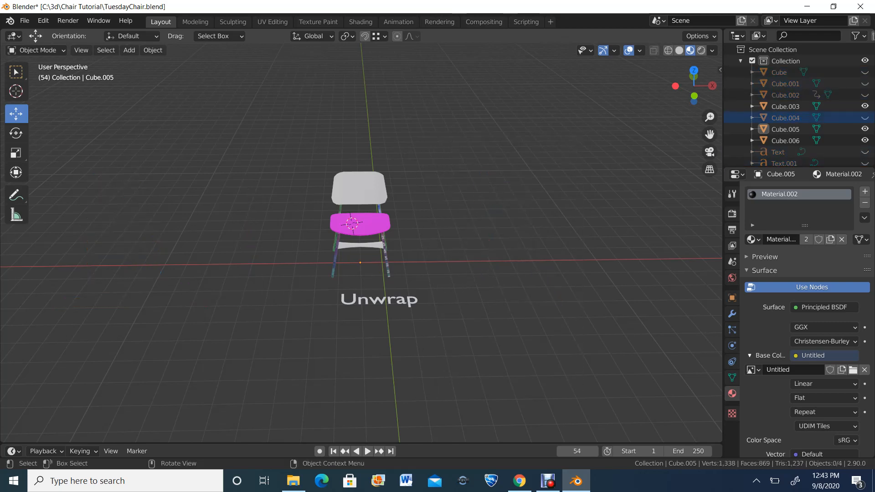
Select the Unwrap chair's seat and open its mesh in Edit Mode.
{"action": "scroll", "coordinate": [361, 243], "scroll_direction": "up", "scroll_amount": 4}
{"action": "left_click", "coordinate": [360, 207]}
{"action": "scroll", "coordinate": [388, 208], "scroll_direction": "up", "scroll_amount": 6}
{"action": "middle_click_drag", "start_coordinate": [360, 208], "coordinate": [416, 222]}
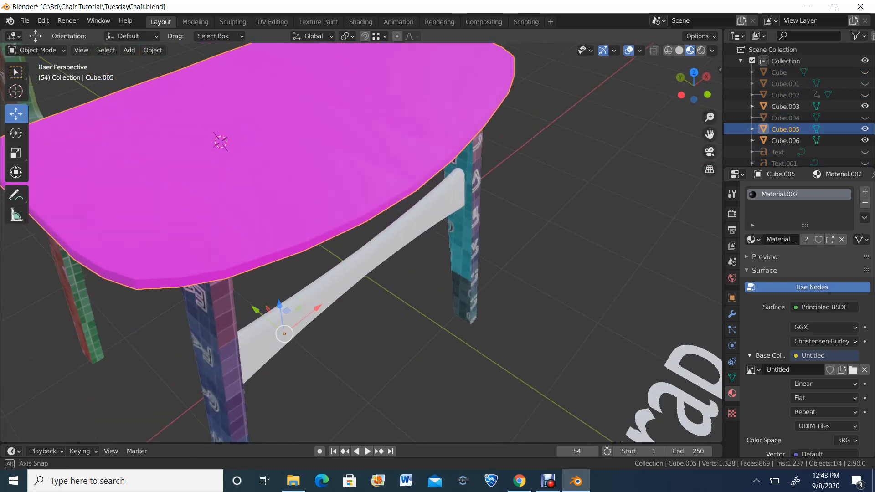
{"action": "scroll", "coordinate": [417, 222], "scroll_direction": "down", "scroll_amount": 2}
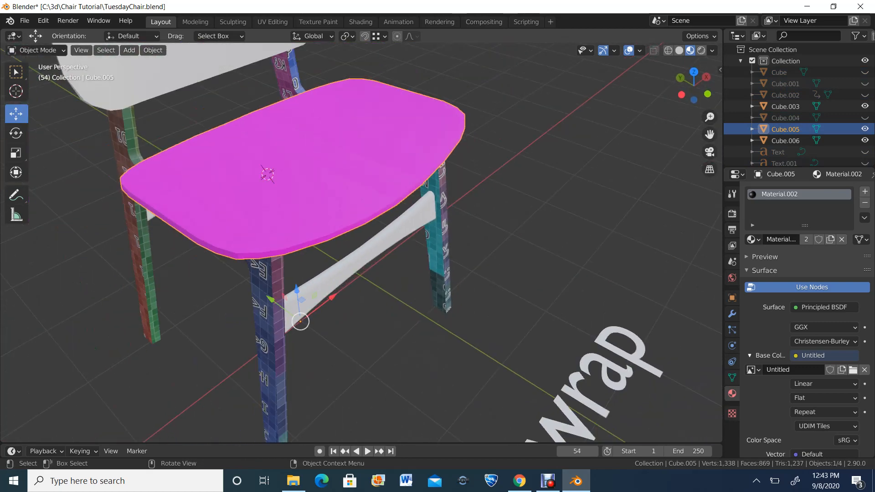
{"action": "left_click", "coordinate": [37, 50]}
{"action": "left_click", "coordinate": [28, 76]}
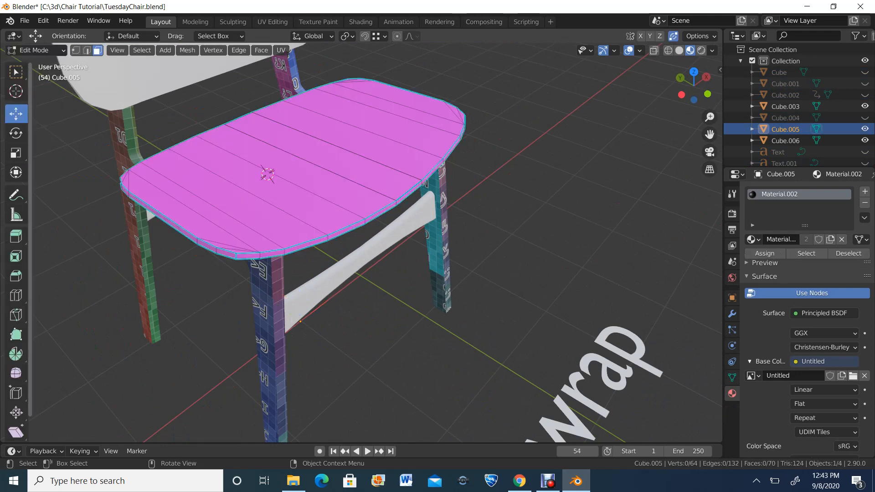
Select the edges along the seat's upper rim at the sides, back and front corners, and mark them as seams.
{"action": "scroll", "coordinate": [364, 242], "scroll_direction": "up", "scroll_amount": 3}
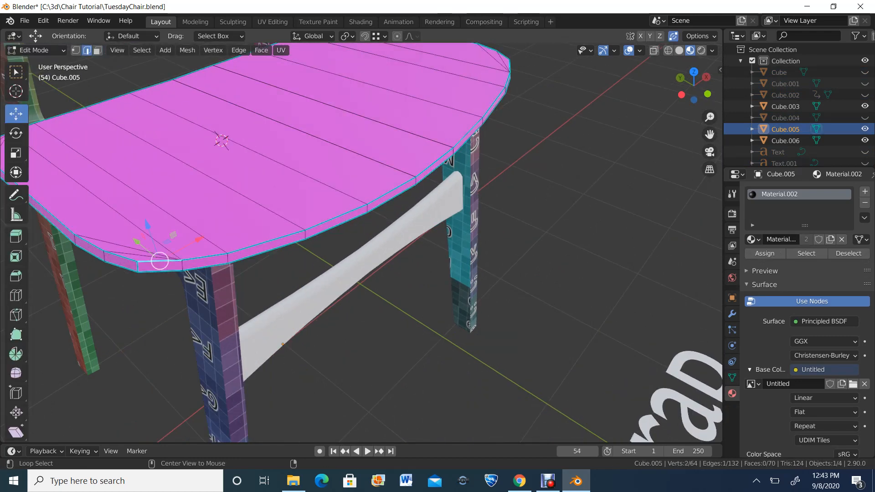
{"action": "left_click", "coordinate": [206, 256], "text": "alt"}
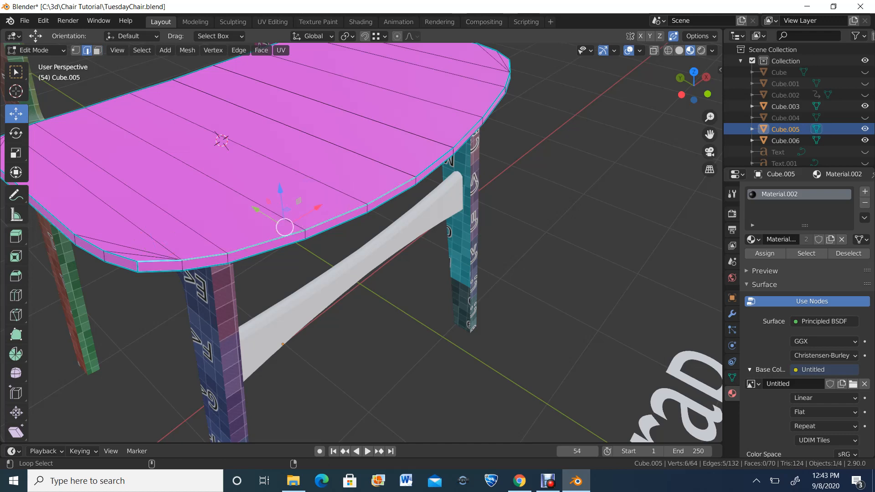
{"action": "left_click", "coordinate": [121, 256], "text": "alt+shift"}
{"action": "middle_click_drag", "start_coordinate": [319, 255], "coordinate": [426, 237]}
{"action": "scroll", "coordinate": [426, 237], "scroll_direction": "up", "scroll_amount": 3}
{"action": "left_click", "coordinate": [563, 167], "text": "alt"}
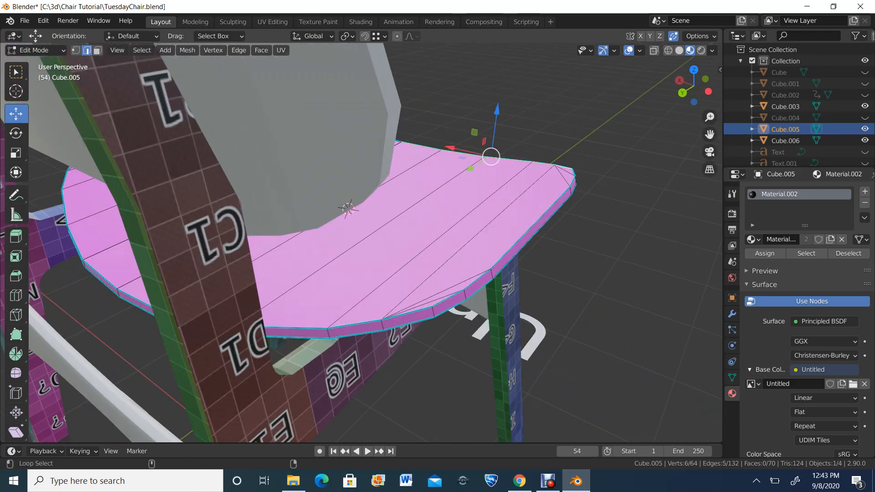
{"action": "left_click", "coordinate": [408, 313], "text": "alt+shift"}
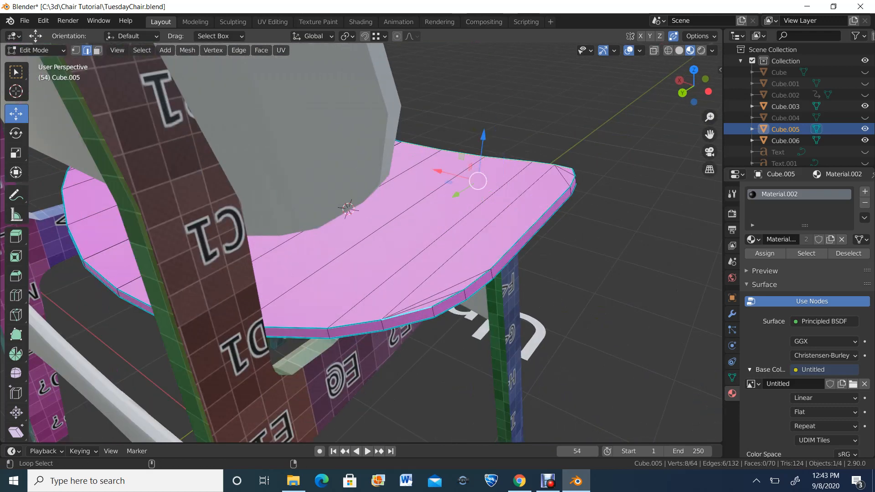
{"action": "left_click", "coordinate": [356, 324], "text": "alt+shift"}
{"action": "middle_click_drag", "start_coordinate": [355, 319], "coordinate": [413, 315]}
{"action": "left_click", "coordinate": [335, 294], "text": "alt+shift"}
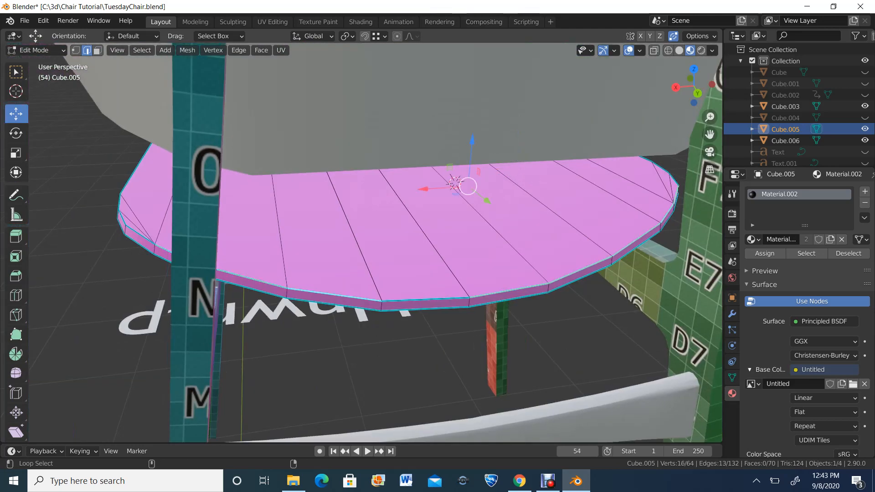
{"action": "left_click", "coordinate": [426, 299], "text": "alt+shift"}
{"action": "middle_click_drag", "start_coordinate": [425, 298], "coordinate": [463, 298]}
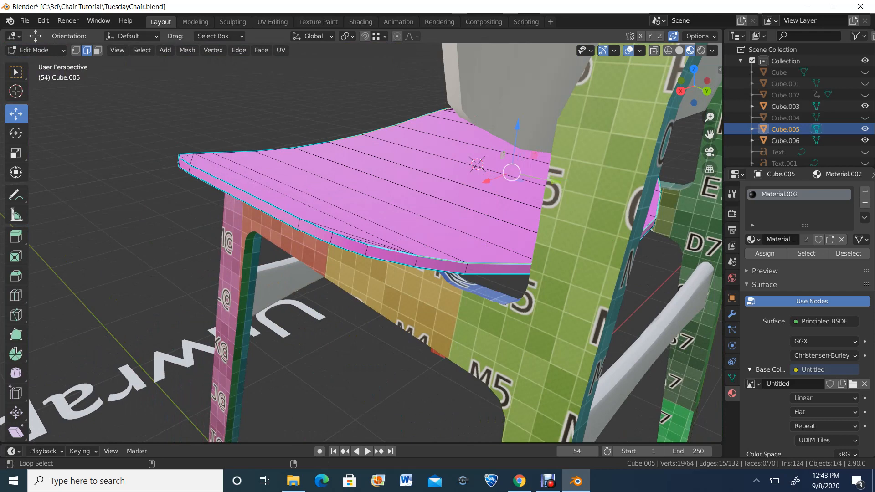
{"action": "left_click", "coordinate": [298, 219], "text": "alt+shift"}
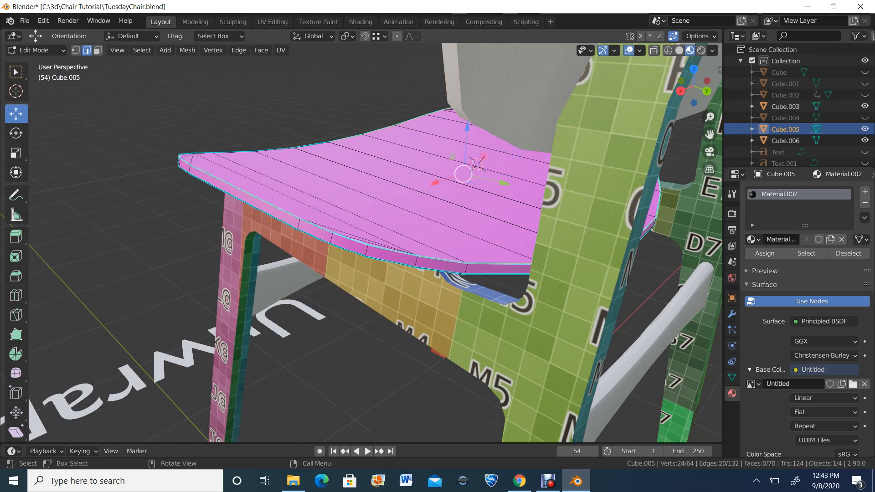
{"action": "middle_click_drag", "start_coordinate": [297, 218], "coordinate": [328, 212]}
{"action": "right_click", "coordinate": [292, 246]}
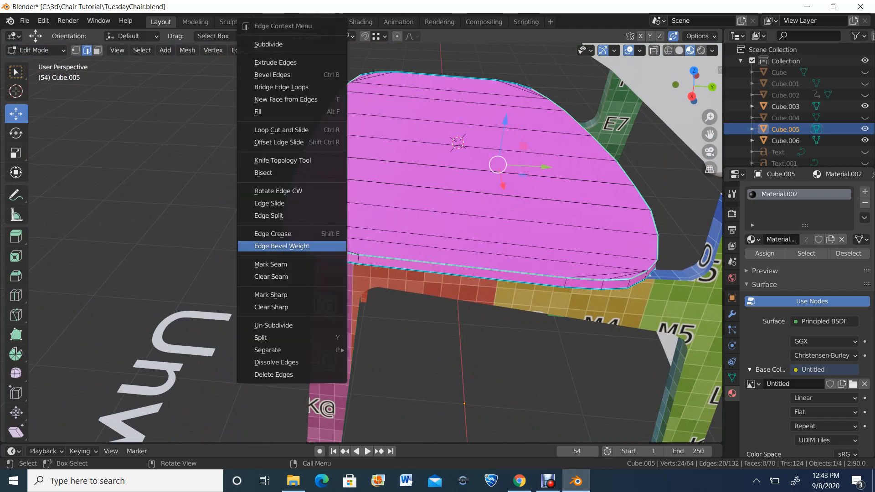
{"action": "left_click", "coordinate": [292, 264]}
Mark the unseamed edges near the front corner of the seat's upper rim as seams.
{"action": "middle_click_drag", "start_coordinate": [292, 264], "coordinate": [364, 272]}
{"action": "left_click", "coordinate": [340, 199]}
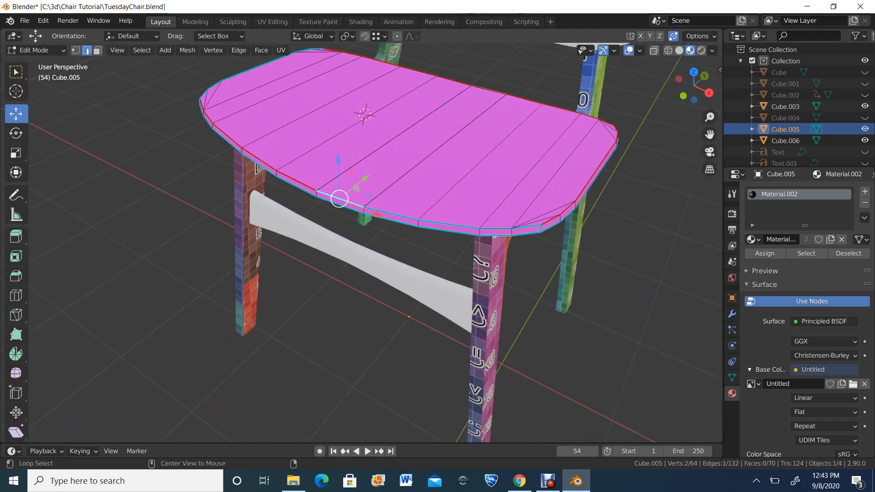
{"action": "left_click", "coordinate": [414, 226], "text": "alt"}
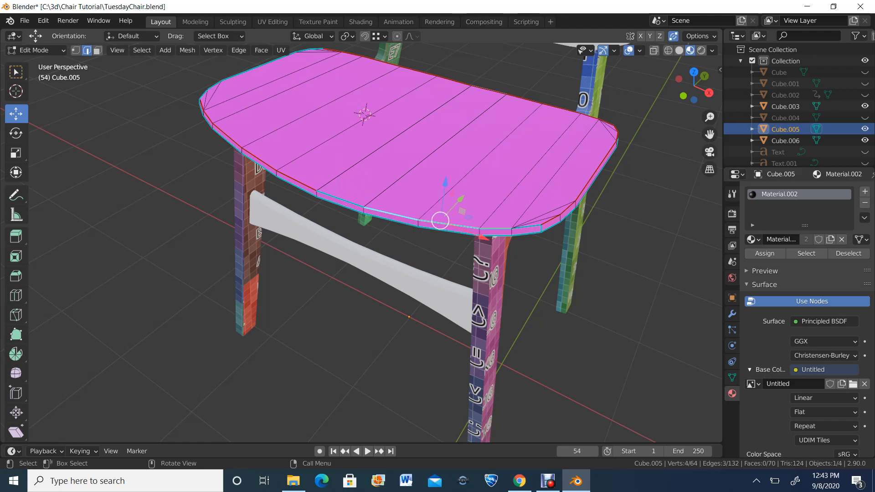
{"action": "right_click", "coordinate": [478, 234]}
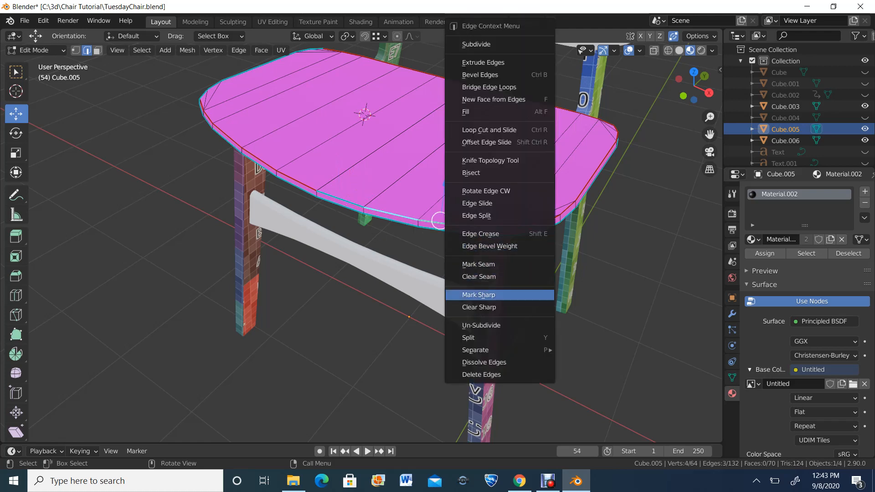
{"action": "left_click", "coordinate": [479, 295]}
Switch the viewport to wireframe display and clear the edge selection.
{"action": "middle_click_drag", "start_coordinate": [478, 294], "coordinate": [447, 245]}
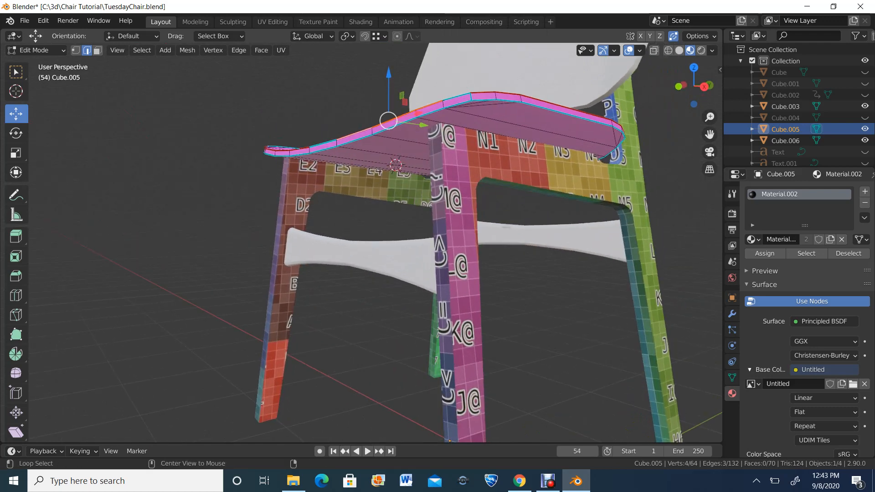
{"action": "left_click", "coordinate": [565, 114], "text": "alt"}
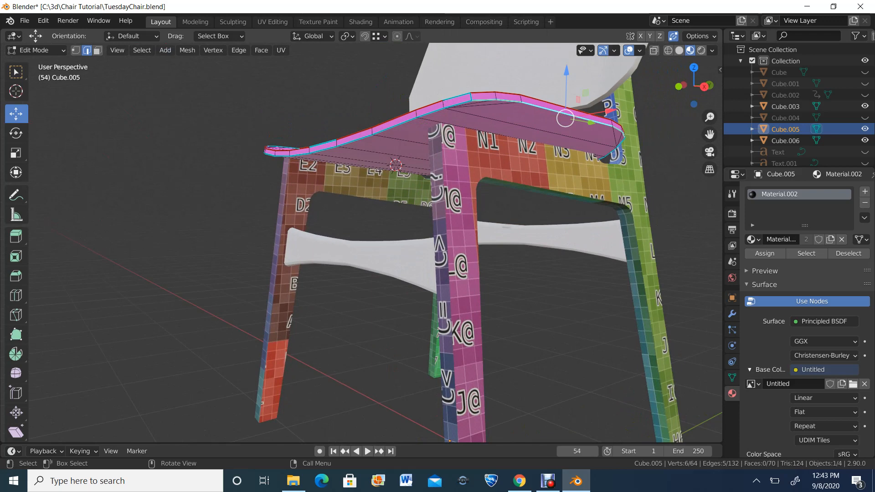
{"action": "key", "text": "alt+z"}
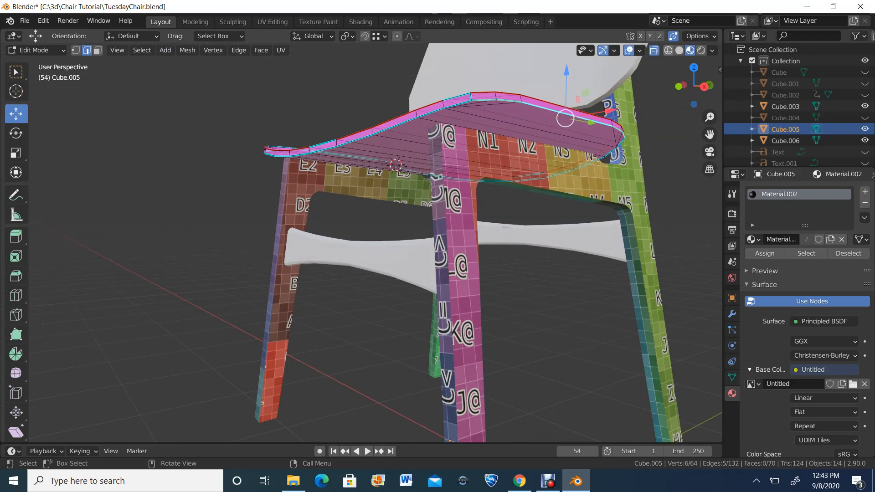
{"action": "key", "text": "shift+z"}
{"action": "scroll", "coordinate": [361, 242], "scroll_direction": "up", "scroll_amount": 1}
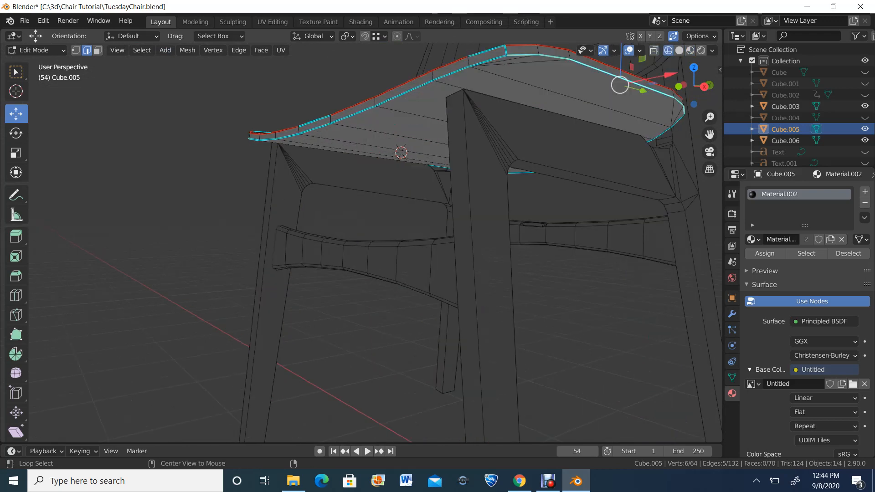
{"action": "key", "text": "alt+a"}
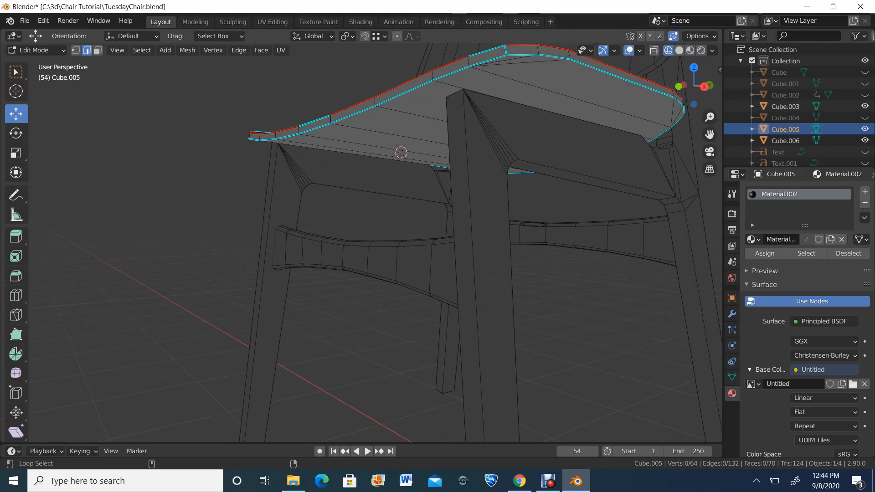
Select the edges along the front, side and back of the seat's lower rim and mark them as seams.
{"action": "left_click", "coordinate": [322, 125], "text": "alt+shift"}
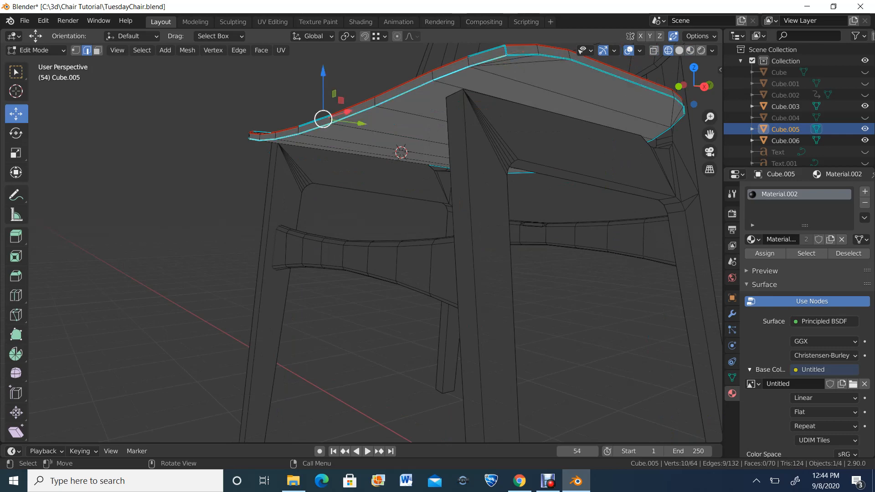
{"action": "middle_click_drag", "start_coordinate": [324, 120], "coordinate": [511, 116]}
{"action": "left_click", "coordinate": [424, 110], "text": "alt+shift"}
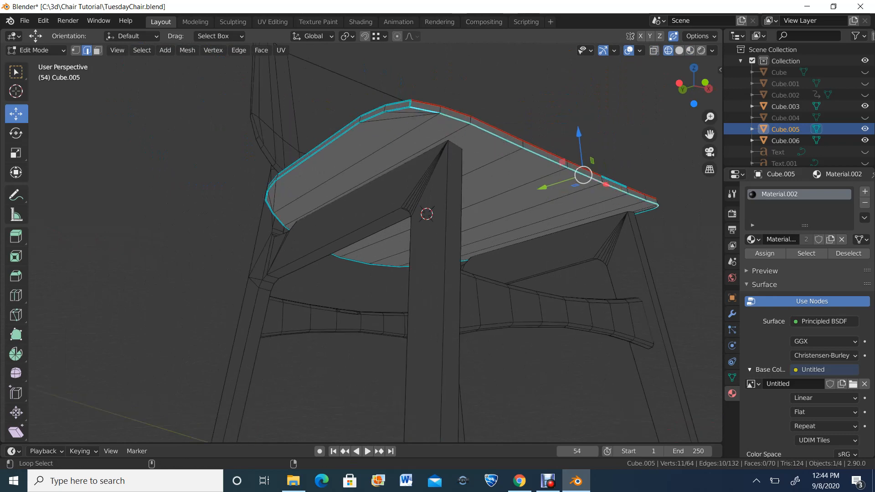
{"action": "left_click", "coordinate": [396, 110], "text": "alt+shift"}
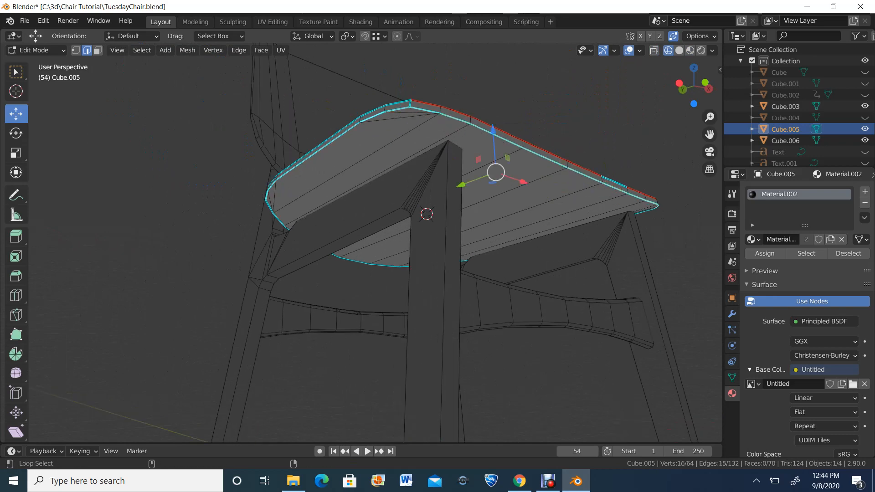
{"action": "middle_click_drag", "start_coordinate": [396, 110], "coordinate": [506, 111]}
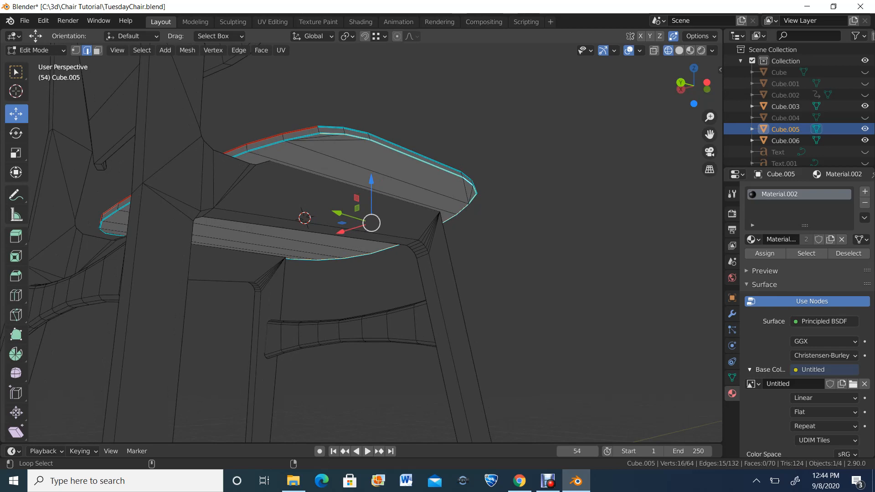
{"action": "left_click", "coordinate": [303, 138], "text": "alt+shift"}
{"action": "left_click", "coordinate": [266, 146], "text": "alt+shift"}
{"action": "middle_click_drag", "start_coordinate": [266, 145], "coordinate": [319, 167]}
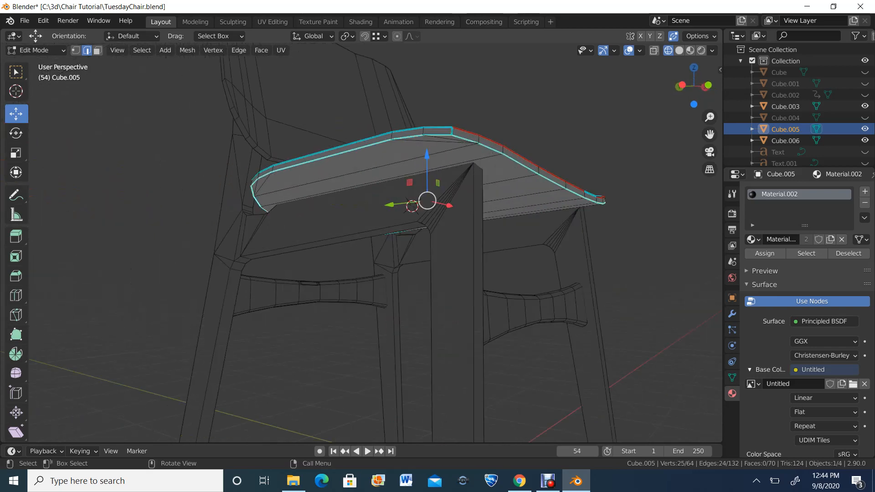
{"action": "right_click", "coordinate": [407, 265]}
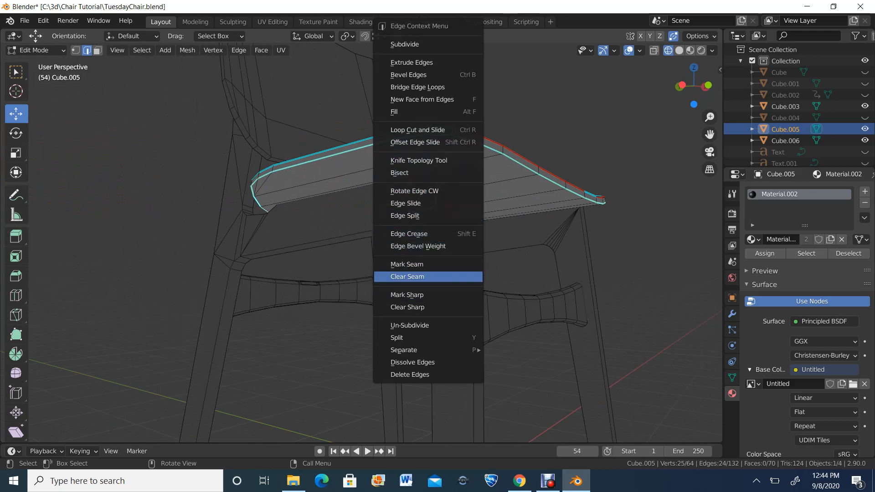
{"action": "left_click", "coordinate": [407, 264]}
Select the remaining unseamed edges on the seat's side rims, front corner and front edge, and mark them as seams.
{"action": "middle_click_drag", "start_coordinate": [407, 265], "coordinate": [488, 297]}
{"action": "scroll", "coordinate": [471, 287], "scroll_direction": "down", "scroll_amount": 1}
{"action": "scroll", "coordinate": [500, 294], "scroll_direction": "down", "scroll_amount": 2}
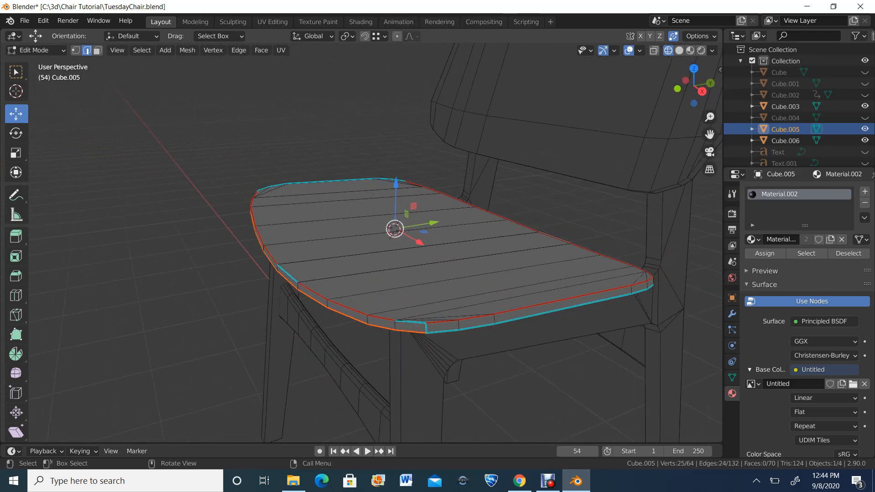
{"action": "left_click", "coordinate": [442, 332]}
{"action": "left_click", "coordinate": [442, 331], "text": "alt"}
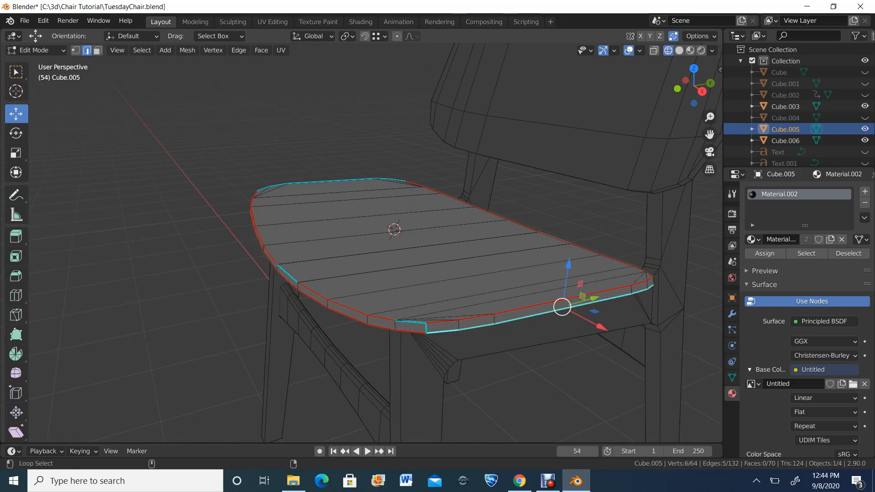
{"action": "left_click", "coordinate": [410, 322], "text": "alt+shift"}
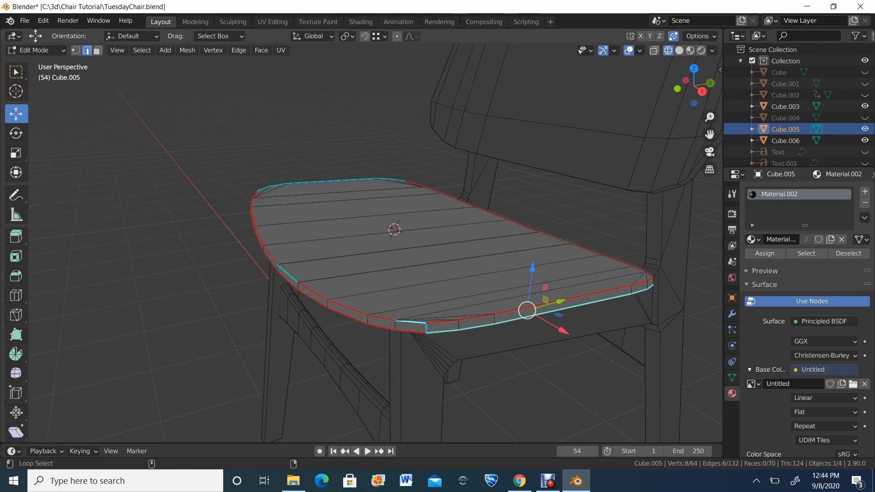
{"action": "left_click", "coordinate": [287, 273], "text": "alt+shift"}
{"action": "middle_click_drag", "start_coordinate": [292, 274], "coordinate": [422, 300]}
{"action": "scroll", "coordinate": [422, 300], "scroll_direction": "up", "scroll_amount": 2}
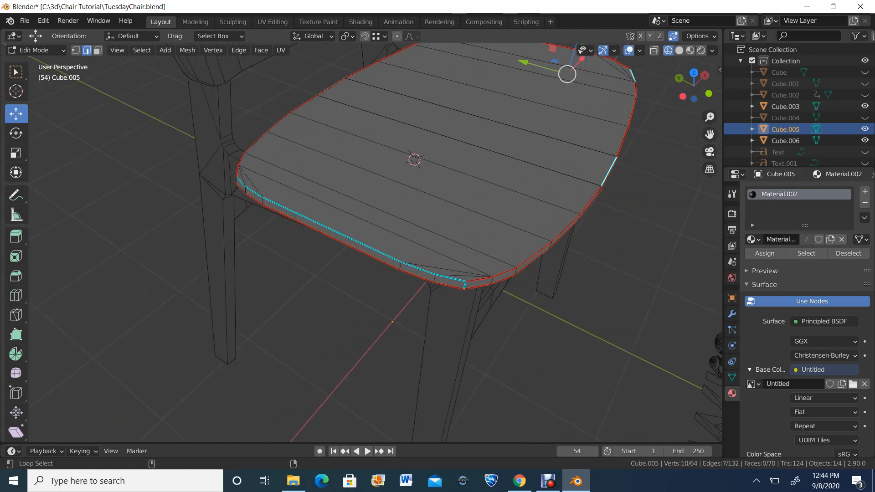
{"action": "left_click", "coordinate": [422, 270], "text": "alt+shift"}
{"action": "right_click", "coordinate": [422, 268]}
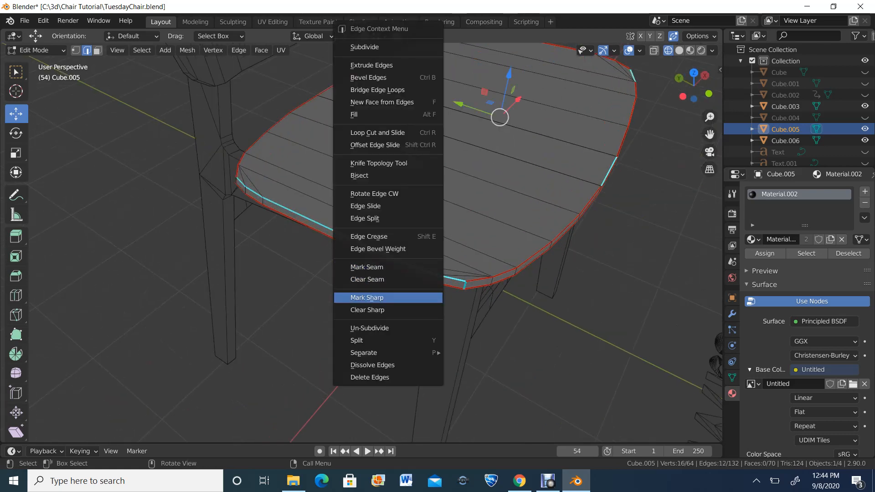
{"action": "left_click", "coordinate": [420, 268]}
Mark the single leftover unseamed edge on the seat's lower rim as a seam.
{"action": "middle_click_drag", "start_coordinate": [420, 268], "coordinate": [253, 216]}
{"action": "key", "text": "alt+a"}
{"action": "scroll", "coordinate": [353, 246], "scroll_direction": "down", "scroll_amount": 3}
{"action": "scroll", "coordinate": [237, 234], "scroll_direction": "up", "scroll_amount": 1}
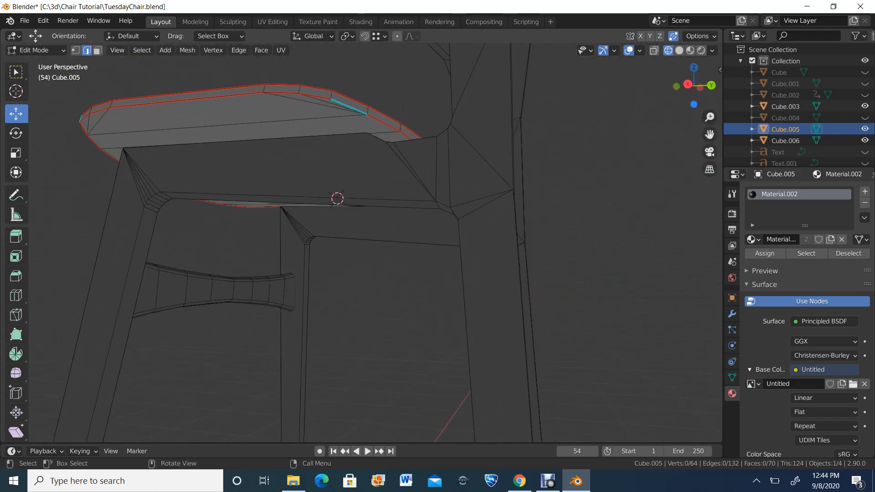
{"action": "right_click", "coordinate": [313, 105]}
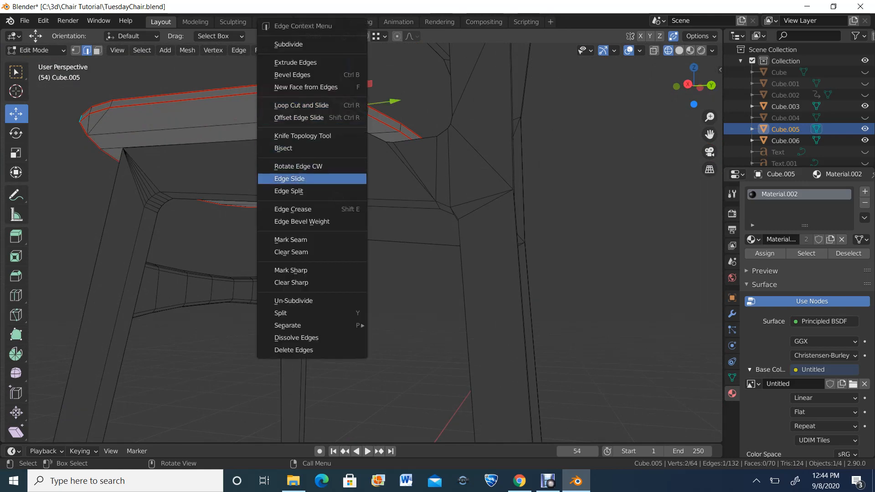
{"action": "left_click", "coordinate": [312, 239]}
Mark the short vertical edges at the seat's corners as seams to split the side band.
{"action": "middle_click_drag", "start_coordinate": [312, 238], "coordinate": [454, 278]}
{"action": "scroll", "coordinate": [492, 269], "scroll_direction": "up", "scroll_amount": 3}
{"action": "right_click", "coordinate": [389, 234]}
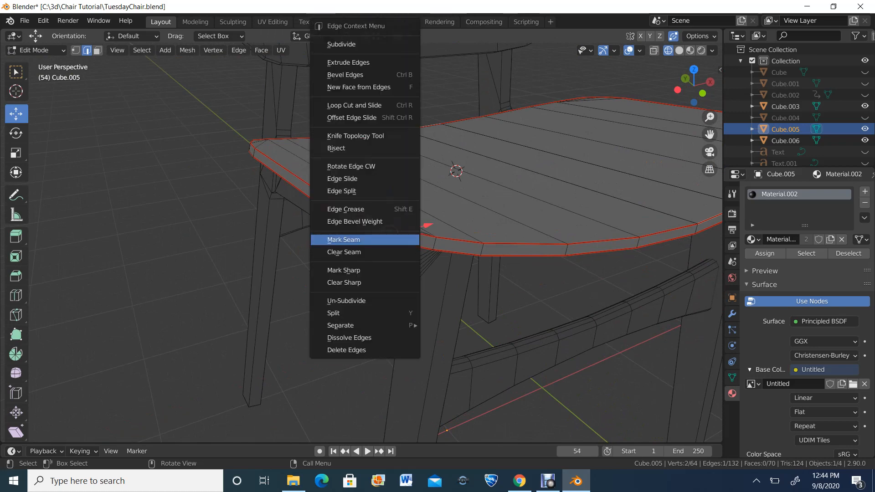
{"action": "left_click", "coordinate": [389, 239]}
{"action": "middle_click_drag", "start_coordinate": [390, 239], "coordinate": [426, 262]}
{"action": "left_click", "coordinate": [269, 359], "text": "alt+shift"}
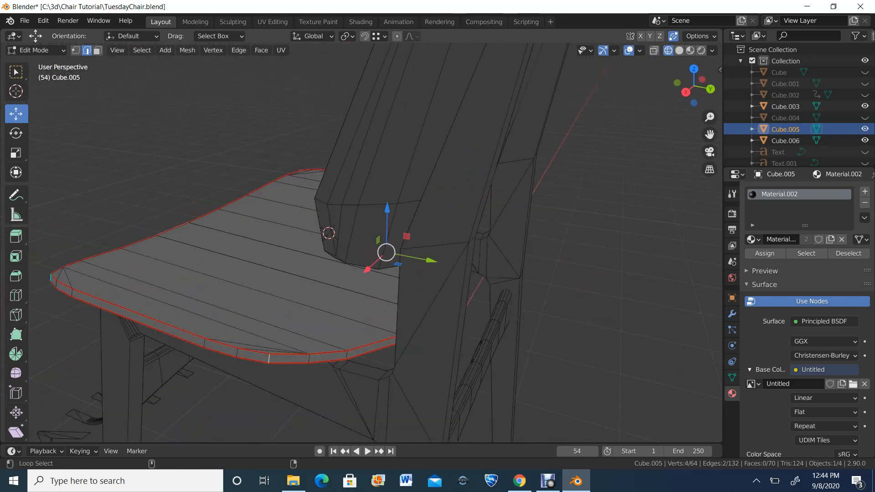
{"action": "middle_click_drag", "start_coordinate": [269, 359], "coordinate": [328, 348]}
{"action": "left_click", "coordinate": [269, 357], "text": "alt+shift"}
{"action": "right_click", "coordinate": [273, 358]}
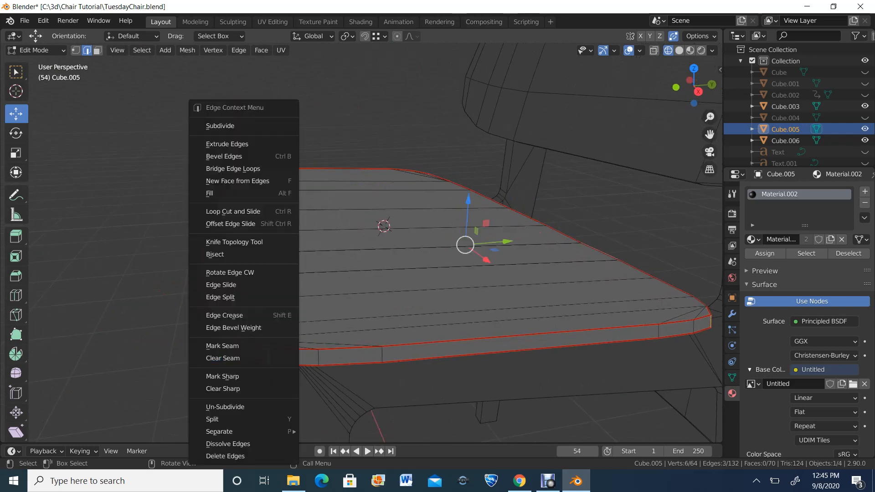
{"action": "left_click", "coordinate": [271, 347]}
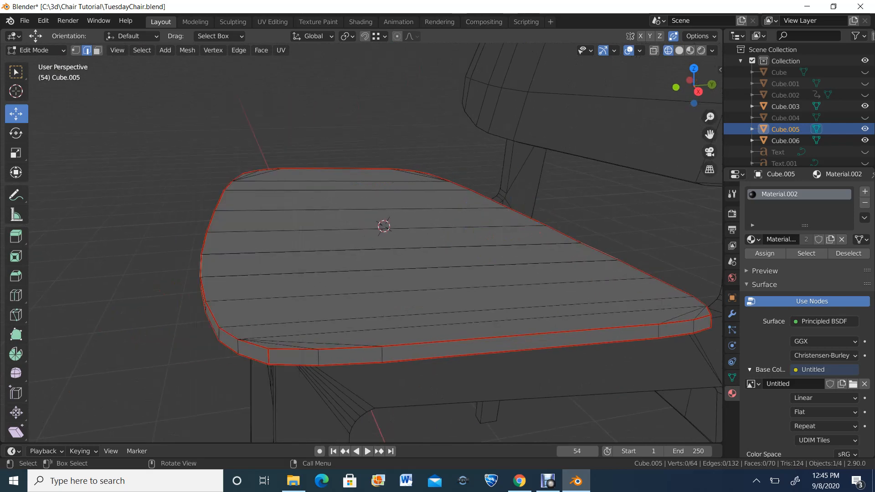
Select all of the seat's faces with X-ray enabled and switch to the UV Editing workspace.
{"action": "middle_click_drag", "start_coordinate": [271, 346], "coordinate": [276, 323]}
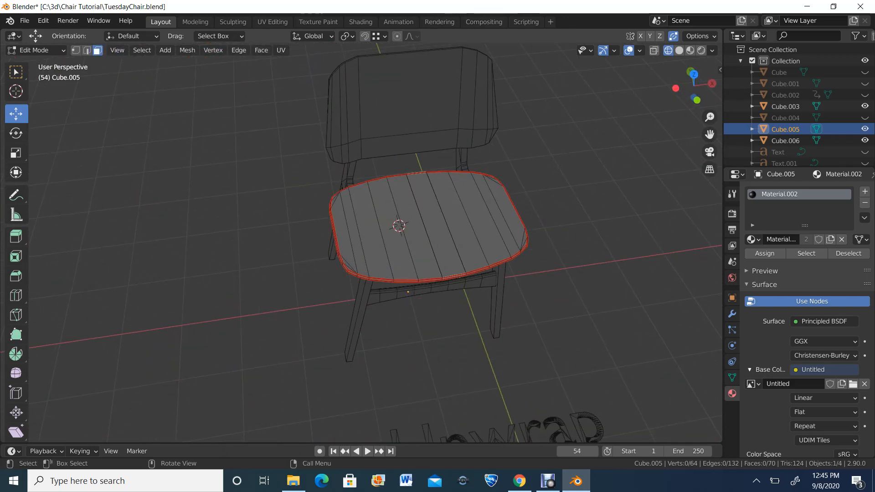
{"action": "key", "text": "alt+z"}
{"action": "left_click_drag", "start_coordinate": [216, 68], "coordinate": [710, 423]}
{"action": "middle_click_drag", "start_coordinate": [593, 347], "coordinate": [573, 361]}
{"action": "left_click", "coordinate": [272, 22]}
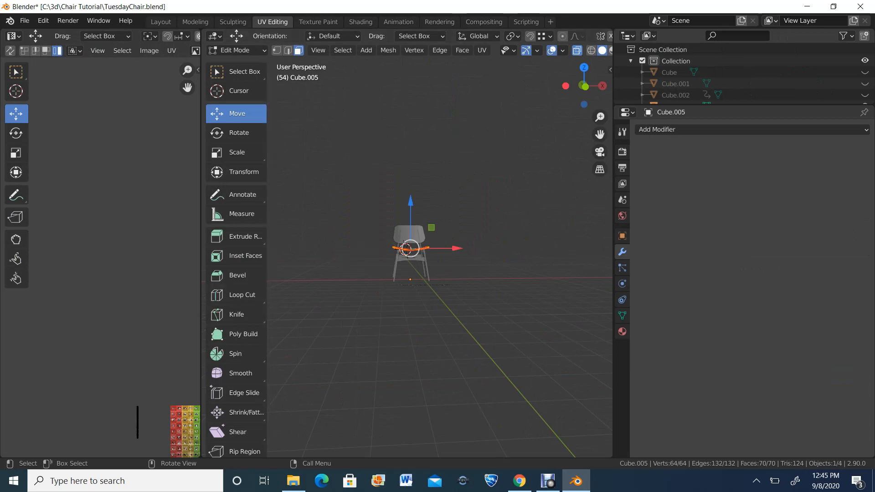
Widen the UV editor and unwrap the seat's selected faces along the marked seams.
{"action": "left_click_drag", "start_coordinate": [201, 296], "coordinate": [411, 296]}
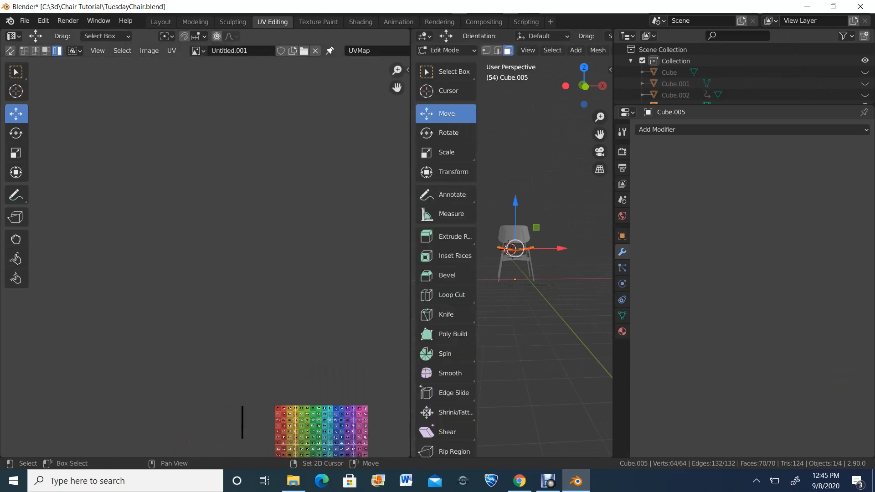
{"action": "middle_click_drag", "start_coordinate": [247, 432], "coordinate": [210, 254]}
{"action": "scroll", "coordinate": [210, 253], "scroll_direction": "up", "scroll_amount": 4}
{"action": "scroll", "coordinate": [205, 258], "scroll_direction": "down", "scroll_amount": 2}
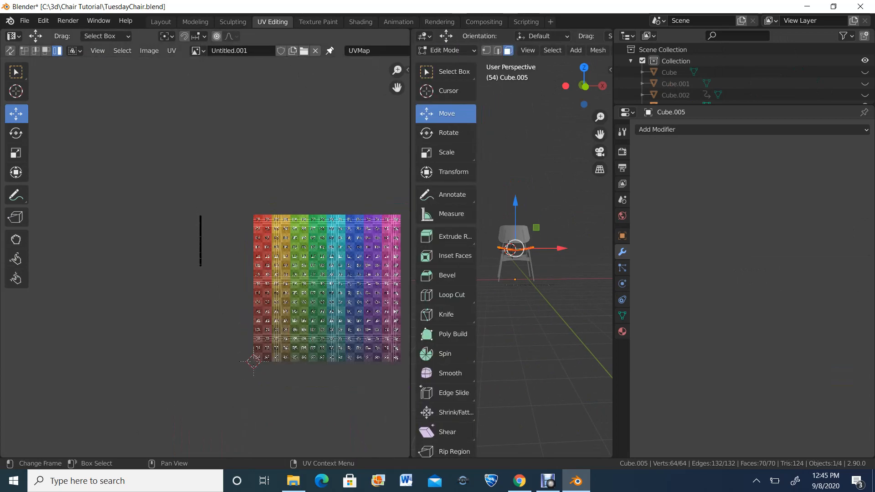
{"action": "key", "text": "u"}
{"action": "middle_click_drag", "start_coordinate": [326, 288], "coordinate": [222, 251]}
{"action": "key", "text": "w"}
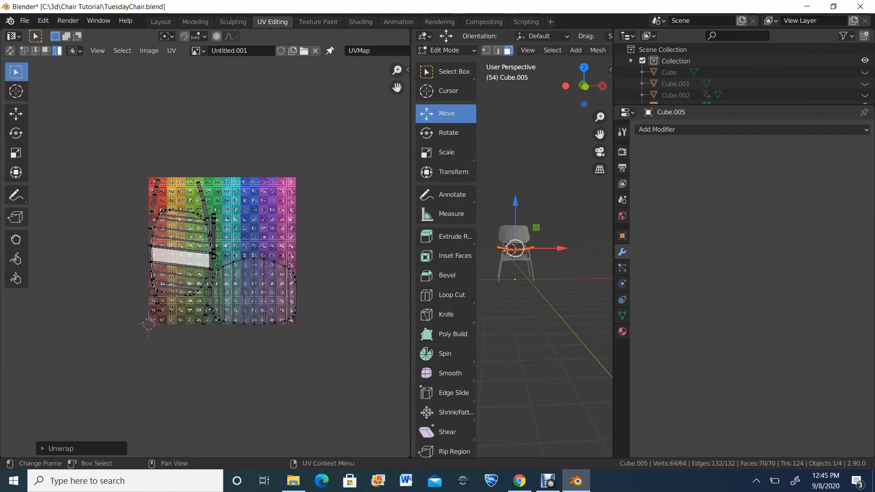
Select all of the seat's UV islands and move them off the colour grid, above it and to the right.
{"action": "key", "text": "a"}
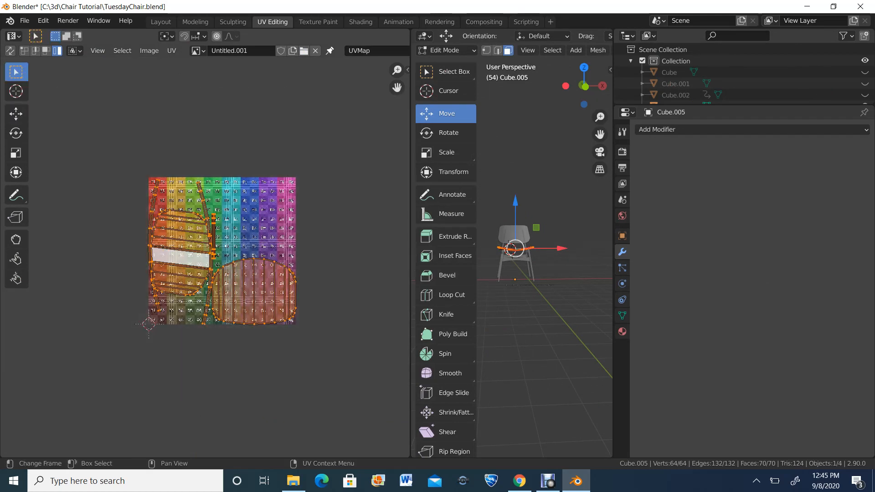
{"action": "left_click", "coordinate": [16, 113]}
{"action": "scroll", "coordinate": [203, 259], "scroll_direction": "down", "scroll_amount": 1}
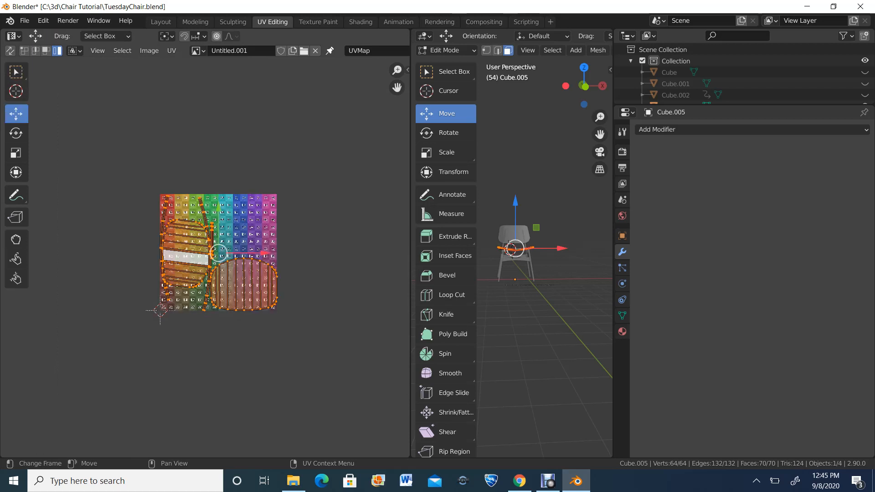
{"action": "left_click_drag", "start_coordinate": [218, 253], "coordinate": [325, 125]}
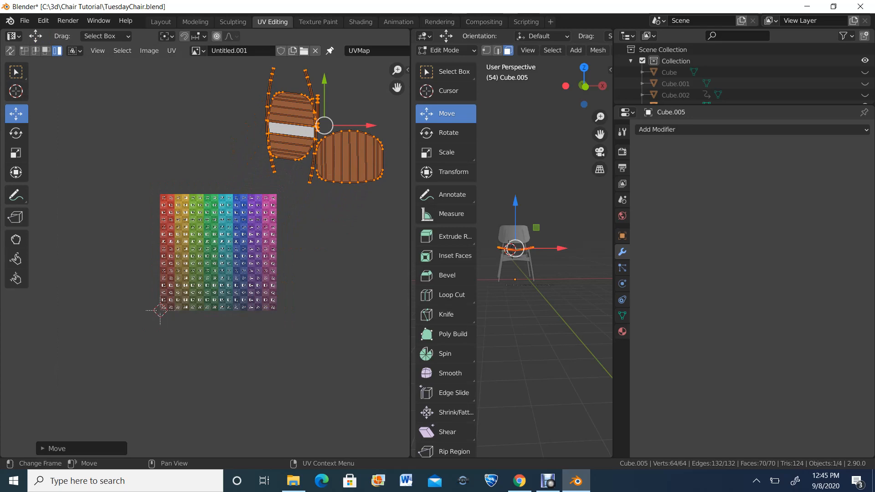
Check the seat island that has rim strips attached, and move the separate seat-surface island clear of it.
{"action": "scroll", "coordinate": [205, 259], "scroll_direction": "up", "scroll_amount": 2}
{"action": "middle_click_drag", "start_coordinate": [324, 124], "coordinate": [184, 206]}
{"action": "left_click", "coordinate": [192, 207]}
{"action": "left_click_drag", "start_coordinate": [191, 208], "coordinate": [212, 160]}
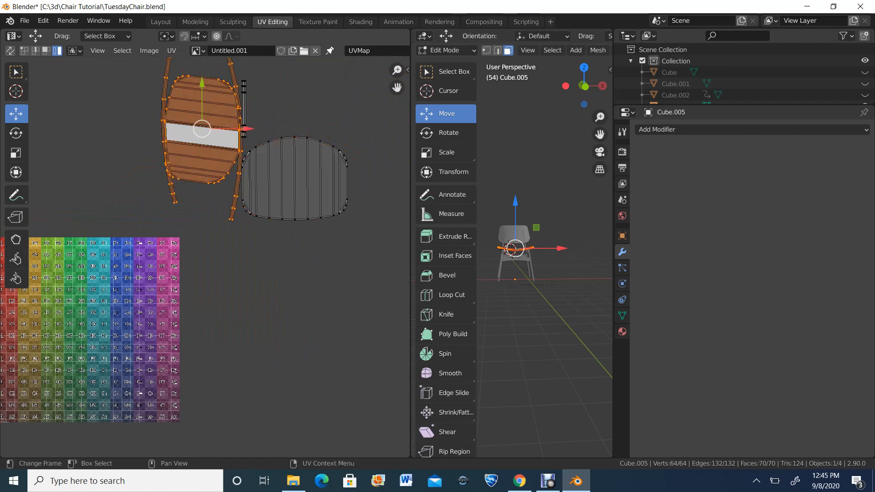
{"action": "left_click", "coordinate": [296, 176]}
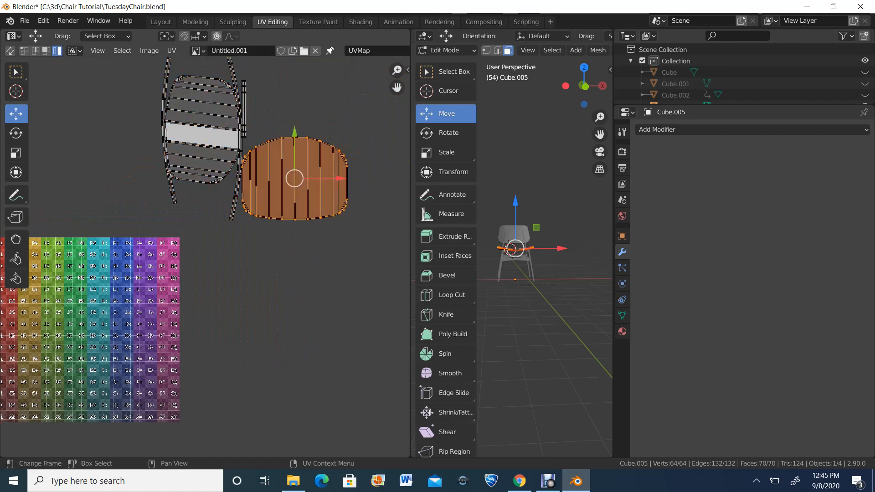
{"action": "left_click_drag", "start_coordinate": [295, 178], "coordinate": [338, 169]}
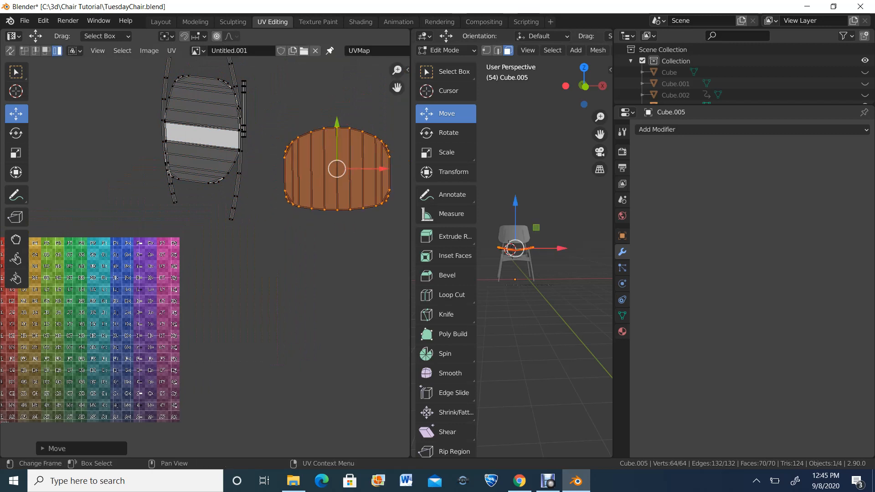
Move the two short rim strips apart from each other and select the seat island with the attached side strips.
{"action": "left_click", "coordinate": [244, 108]}
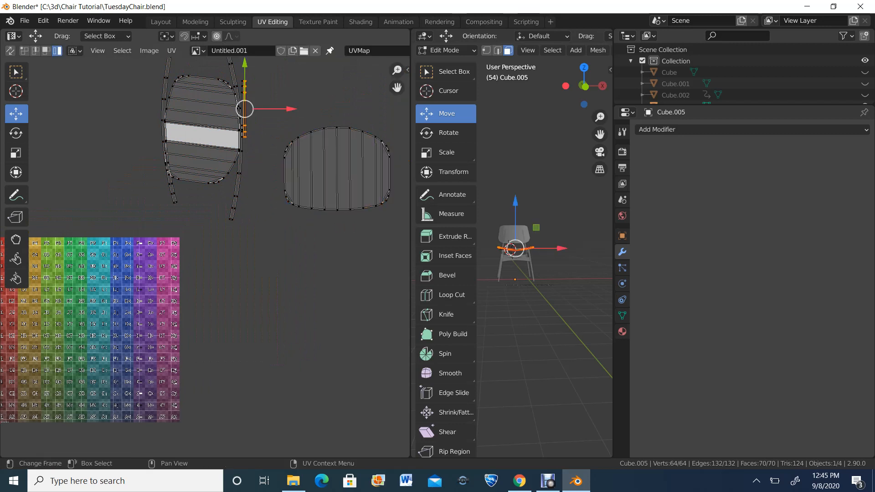
{"action": "left_click_drag", "start_coordinate": [244, 109], "coordinate": [296, 109]}
{"action": "left_click", "coordinate": [243, 110]}
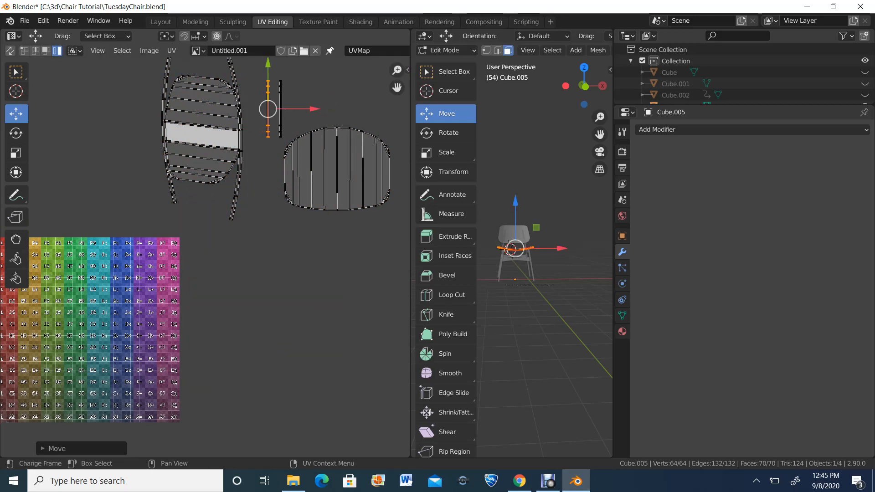
{"action": "left_click", "coordinate": [244, 168]}
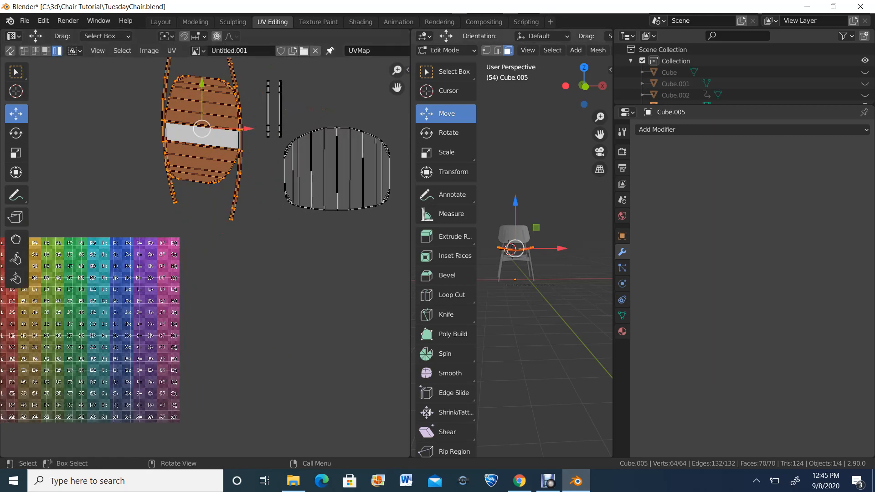
Widen the 3D viewport, switch to Object Mode, select the seat and return it to Edit Mode.
{"action": "scroll", "coordinate": [524, 255], "scroll_direction": "up", "scroll_amount": 8}
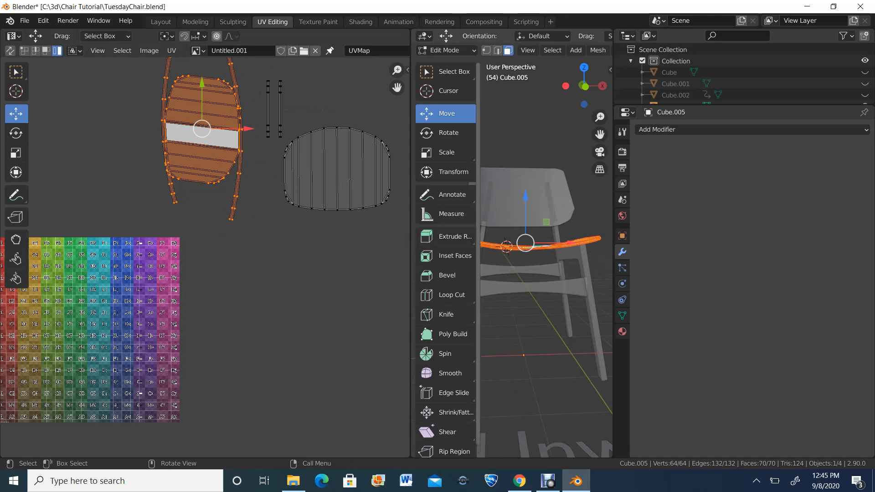
{"action": "key", "text": "t"}
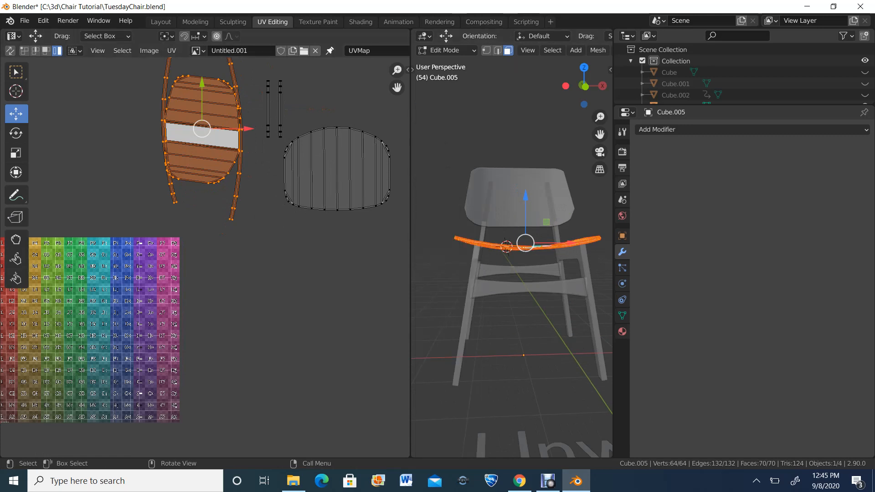
{"action": "left_click_drag", "start_coordinate": [411, 255], "coordinate": [117, 256]}
{"action": "key", "text": "t"}
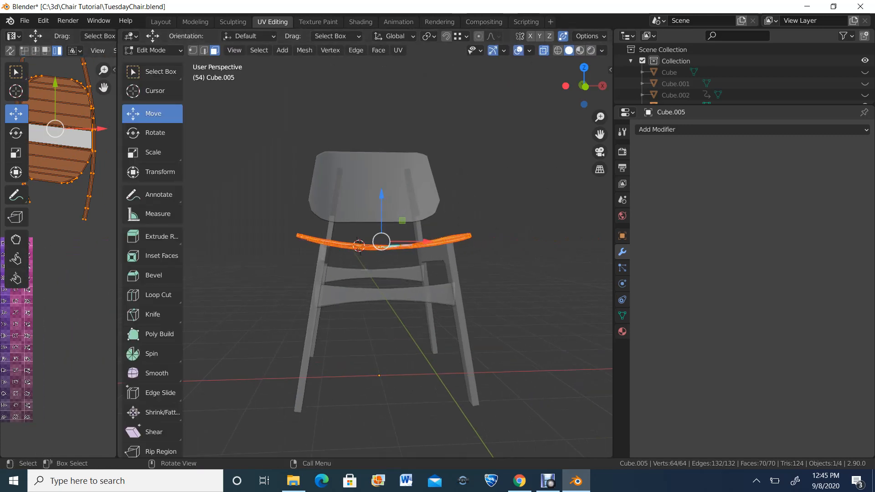
{"action": "middle_click_drag", "start_coordinate": [367, 270], "coordinate": [499, 301]}
{"action": "scroll", "coordinate": [435, 310], "scroll_direction": "up", "scroll_amount": 3}
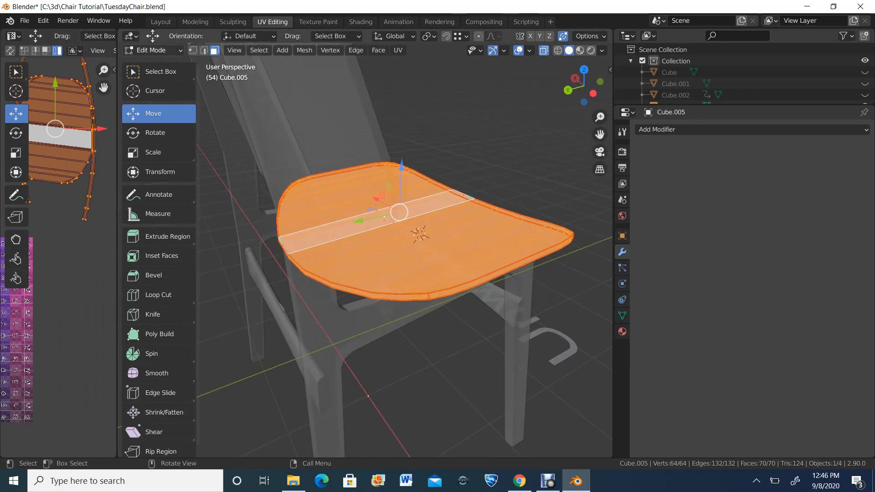
{"action": "left_click", "coordinate": [153, 50]}
{"action": "left_click", "coordinate": [155, 64]}
{"action": "middle_click_drag", "start_coordinate": [410, 262], "coordinate": [429, 249]}
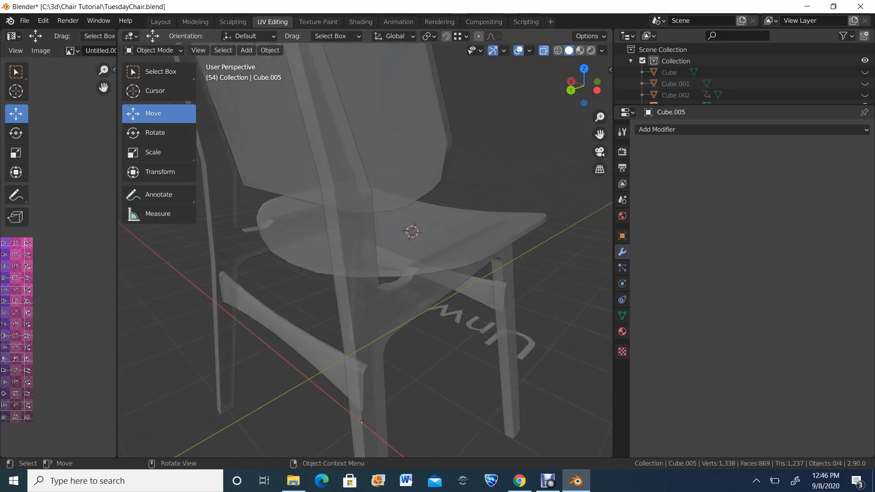
{"action": "left_click", "coordinate": [433, 246]}
{"action": "left_click", "coordinate": [154, 50]}
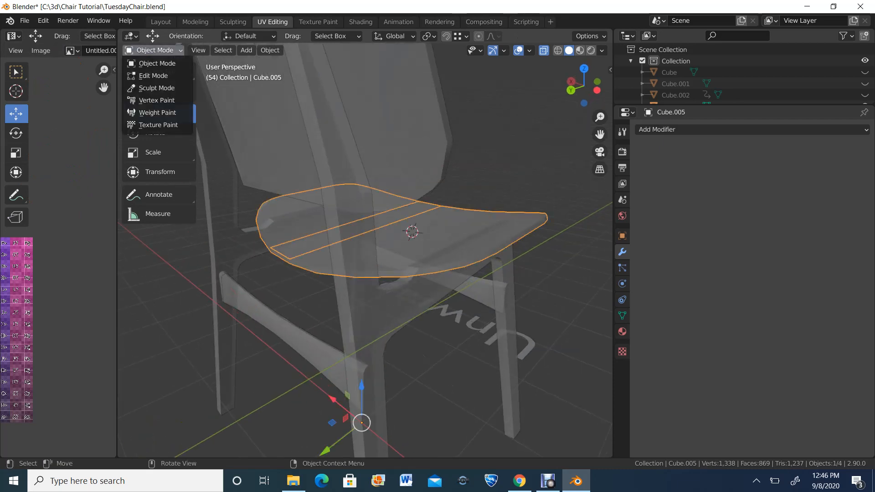
{"action": "left_click", "coordinate": [153, 76]}
Switch to edge selection and mark the unseamed edge on the seat's rear rim as a seam.
{"action": "scroll", "coordinate": [365, 251], "scroll_direction": "up", "scroll_amount": 2}
{"action": "left_click", "coordinate": [515, 199]}
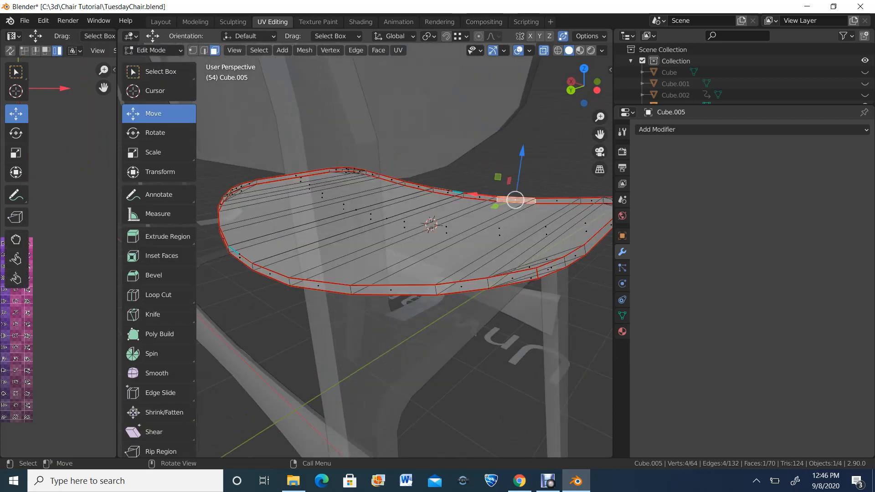
{"action": "middle_click_drag", "start_coordinate": [511, 205], "coordinate": [557, 203]}
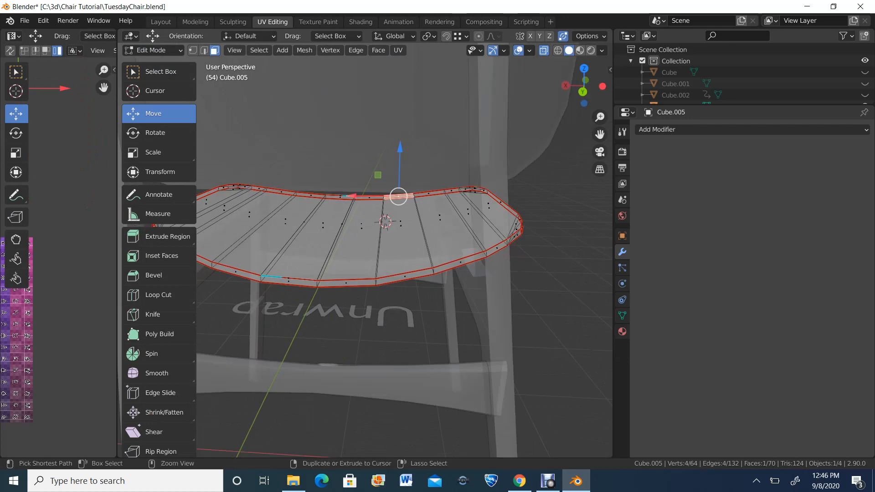
{"action": "left_click", "coordinate": [353, 239], "text": "ctrl"}
{"action": "key", "text": "2"}
{"action": "left_click", "coordinate": [282, 277]}
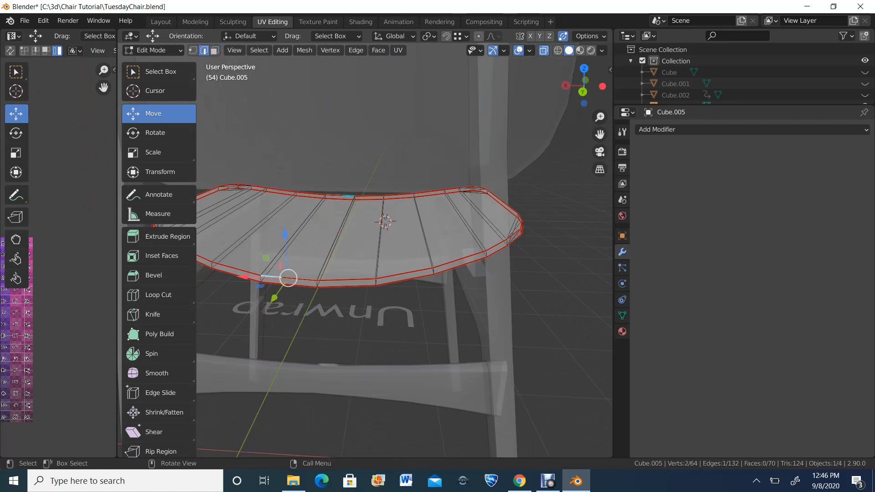
{"action": "right_click", "coordinate": [282, 277]}
{"action": "left_click", "coordinate": [273, 277]}
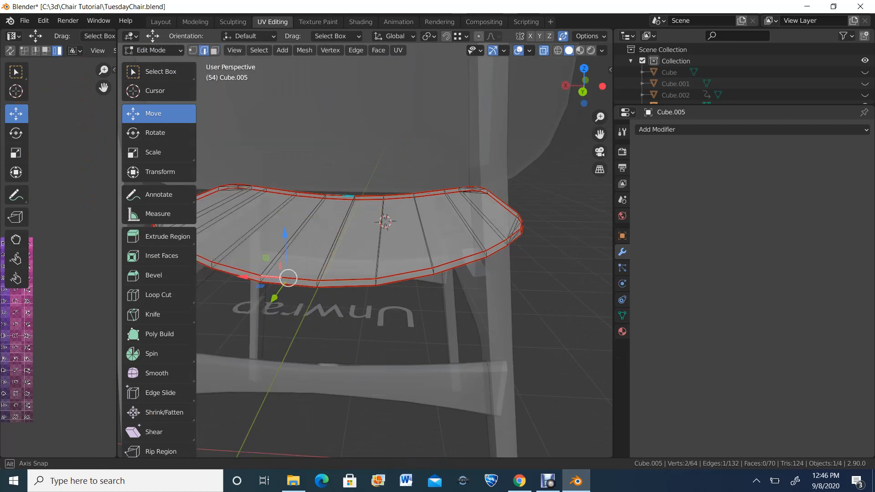
Mark the unseamed edge on the seat's front rim as a seam.
{"action": "middle_click_drag", "start_coordinate": [273, 277], "coordinate": [440, 272]}
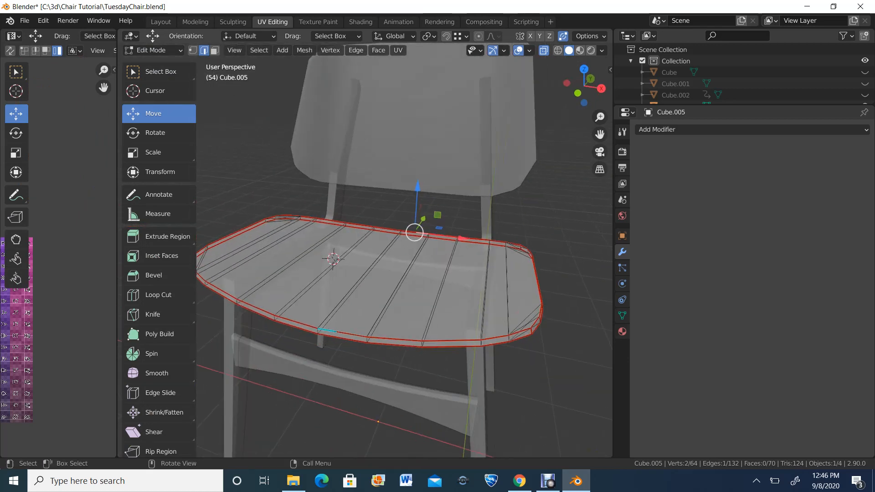
{"action": "left_click", "coordinate": [342, 335]}
{"action": "right_click", "coordinate": [341, 335]}
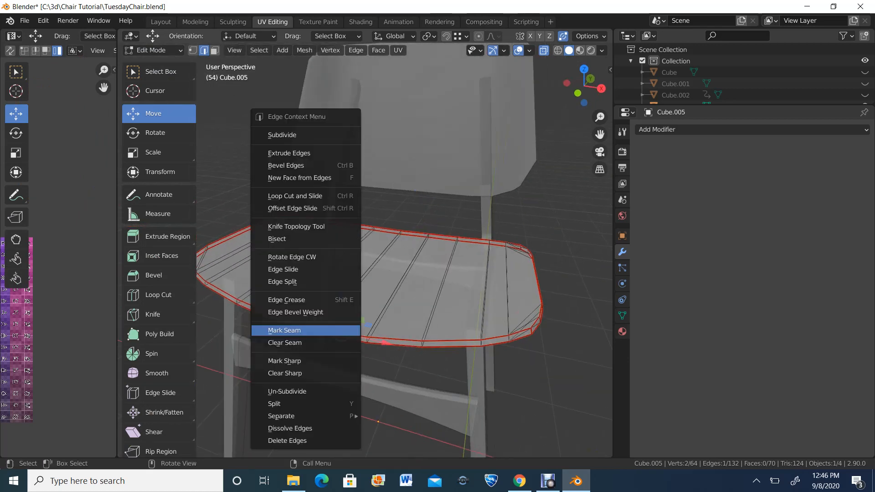
{"action": "left_click", "coordinate": [342, 329]}
{"action": "middle_click_drag", "start_coordinate": [342, 332], "coordinate": [484, 291]}
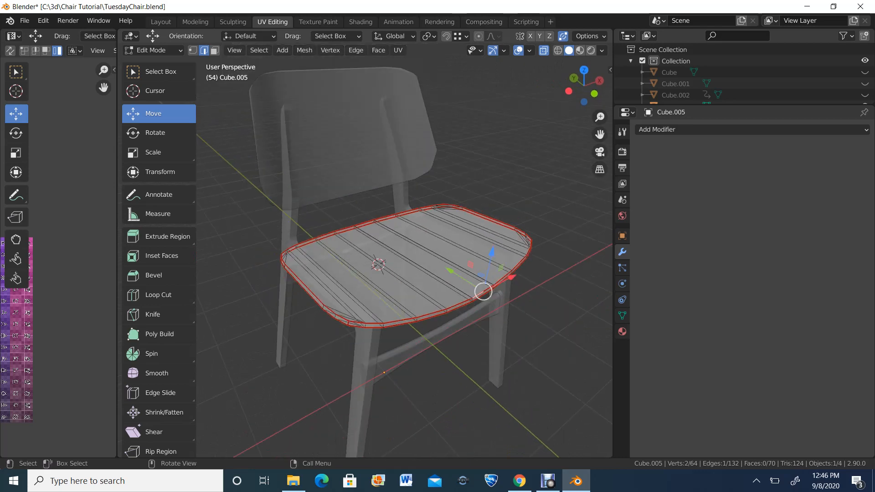
Examine the seat's rim from several sides for edges that still lack a seam.
{"action": "scroll", "coordinate": [365, 255], "scroll_direction": "up", "scroll_amount": 1}
{"action": "middle_click_drag", "start_coordinate": [356, 278], "coordinate": [525, 260]}
{"action": "scroll", "coordinate": [525, 260], "scroll_direction": "up", "scroll_amount": 1}
{"action": "scroll", "coordinate": [364, 255], "scroll_direction": "down", "scroll_amount": 1}
{"action": "middle_click_drag", "start_coordinate": [365, 256], "coordinate": [474, 261]}
{"action": "scroll", "coordinate": [365, 256], "scroll_direction": "up", "scroll_amount": 2}
{"action": "scroll", "coordinate": [365, 255], "scroll_direction": "down", "scroll_amount": 2}
{"action": "scroll", "coordinate": [365, 255], "scroll_direction": "down", "scroll_amount": 3}
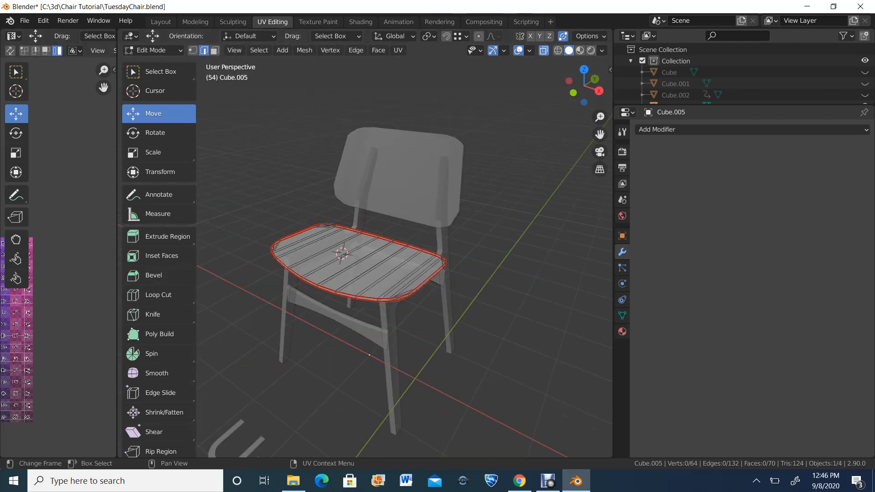
Widen the UV editor, select all of the seat's faces in face mode and unwrap them again.
{"action": "left_click_drag", "start_coordinate": [117, 255], "coordinate": [209, 255]}
{"action": "scroll", "coordinate": [570, 255], "scroll_direction": "down", "scroll_amount": 2}
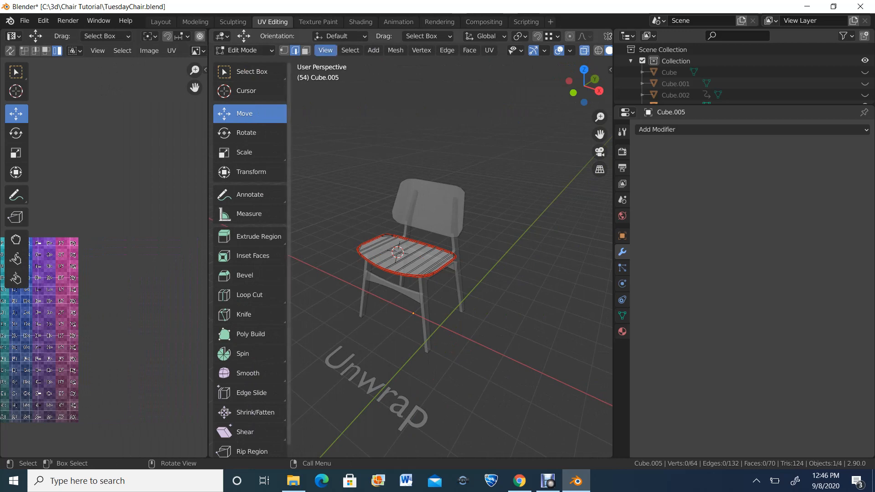
{"action": "left_click", "coordinate": [306, 51]}
{"action": "key", "text": "a"}
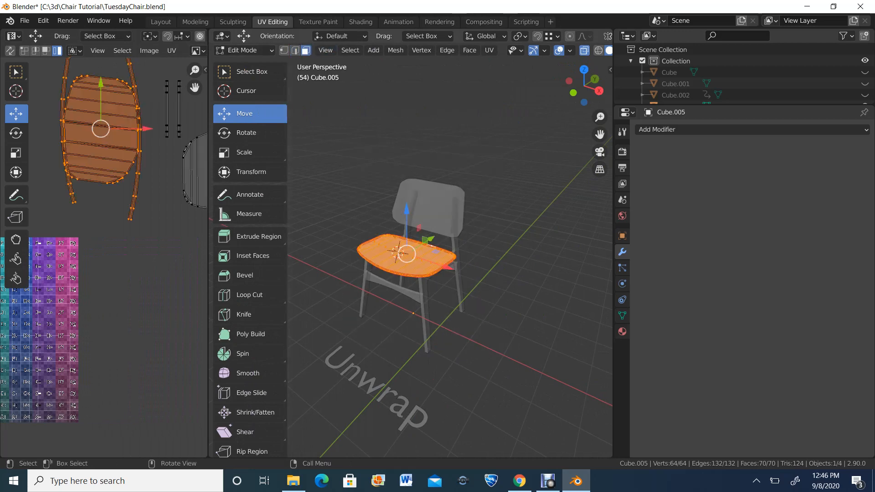
{"action": "scroll", "coordinate": [104, 257], "scroll_direction": "down", "scroll_amount": 5}
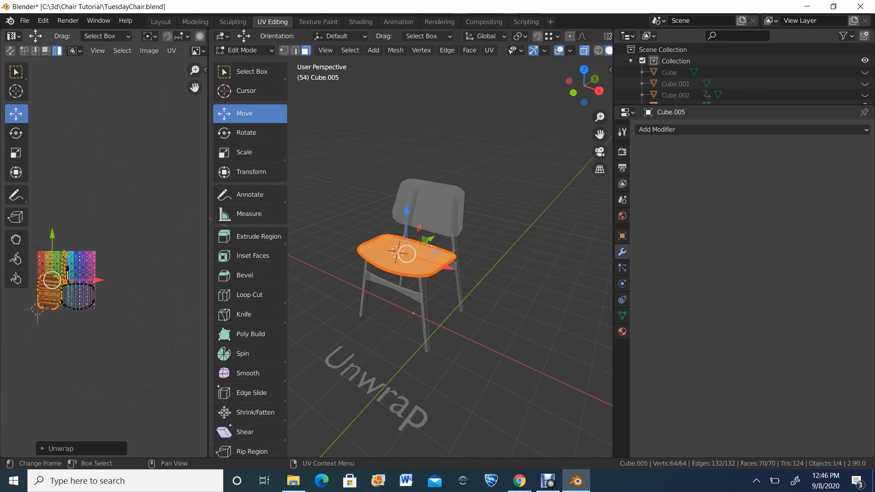
{"action": "mouse_move", "coordinate": [104, 257]}
{"action": "middle_mouse_down"}
{"action": "mouse_move", "coordinate": [96, 259]}
{"action": "mouse_move", "coordinate": [105, 258]}
{"action": "middle_mouse_up"}
Select all of the new UV islands and move them above the colour grid.
{"action": "key", "text": "a"}
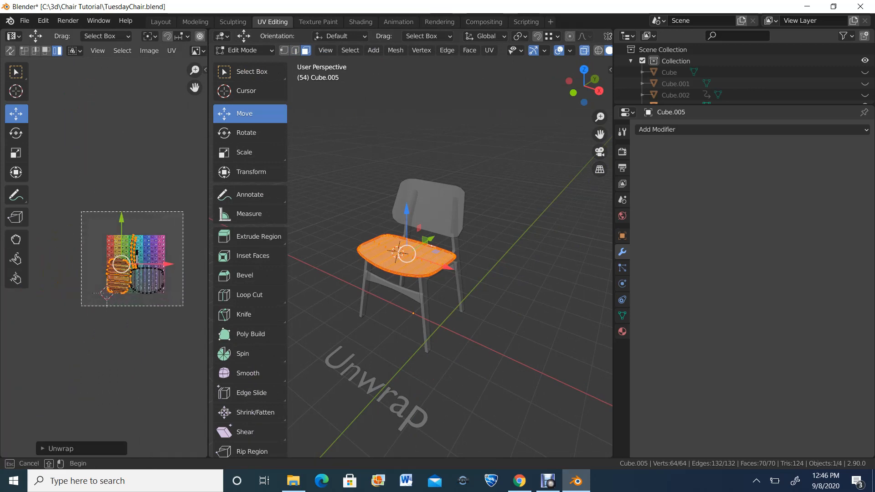
{"action": "key", "text": "g"}
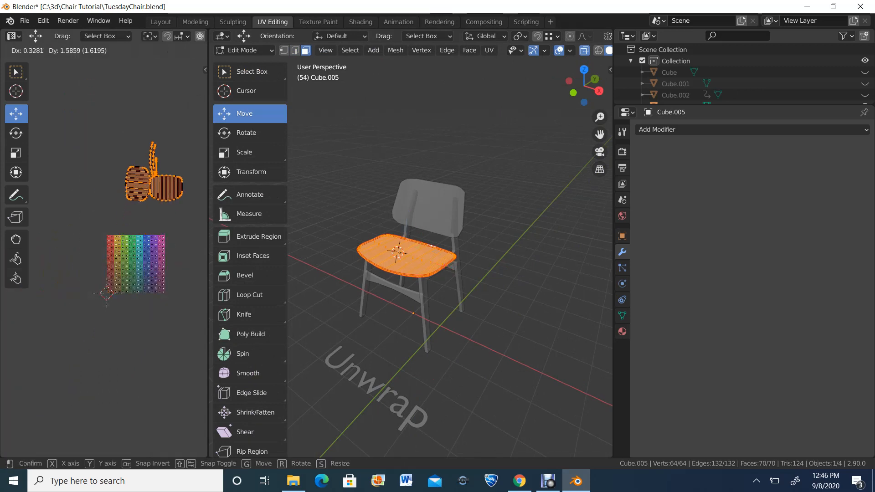
{"action": "left_click", "coordinate": [104, 258]}
Move the tall oval seat island slightly away from the wide oval island beside it.
{"action": "scroll", "coordinate": [103, 258], "scroll_direction": "up", "scroll_amount": 4}
{"action": "middle_click_drag", "start_coordinate": [184, 94], "coordinate": [86, 196]}
{"action": "left_click", "coordinate": [87, 196]}
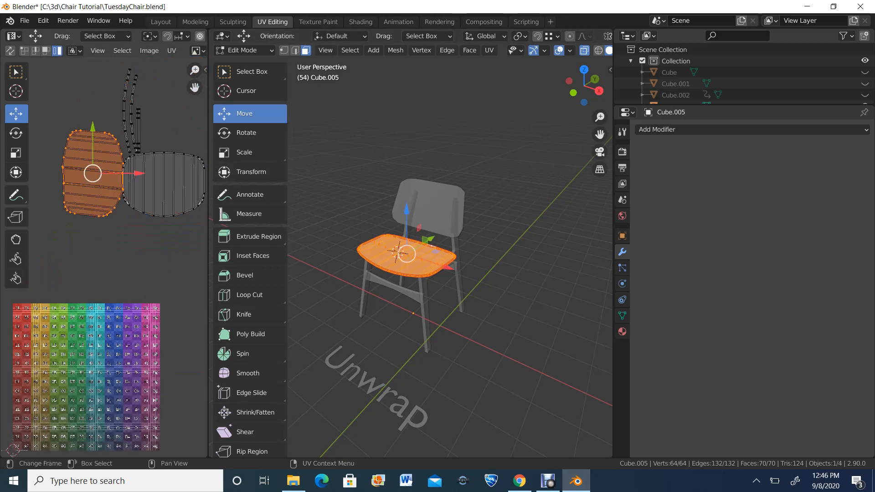
{"action": "key", "text": "g"}
{"action": "left_click", "coordinate": [82, 197]}
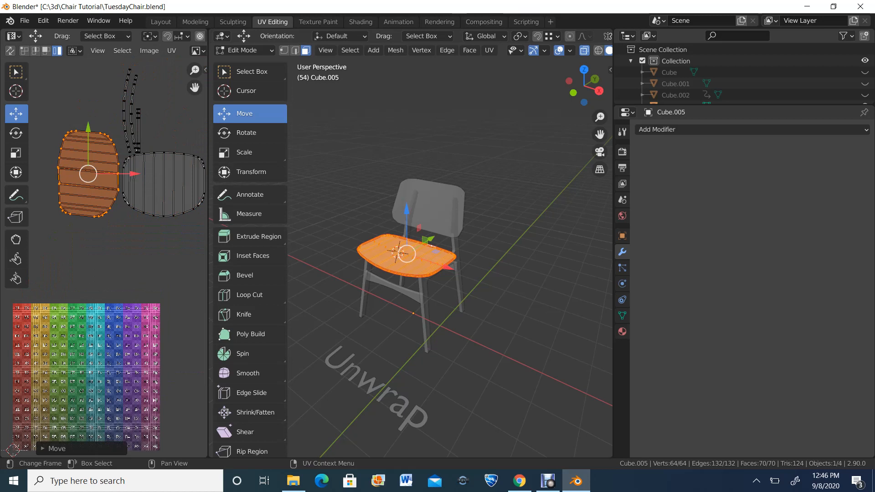
Spread the two long curved strip islands apart and separate the short straight strip from the islands around it.
{"action": "left_click", "coordinate": [131, 92]}
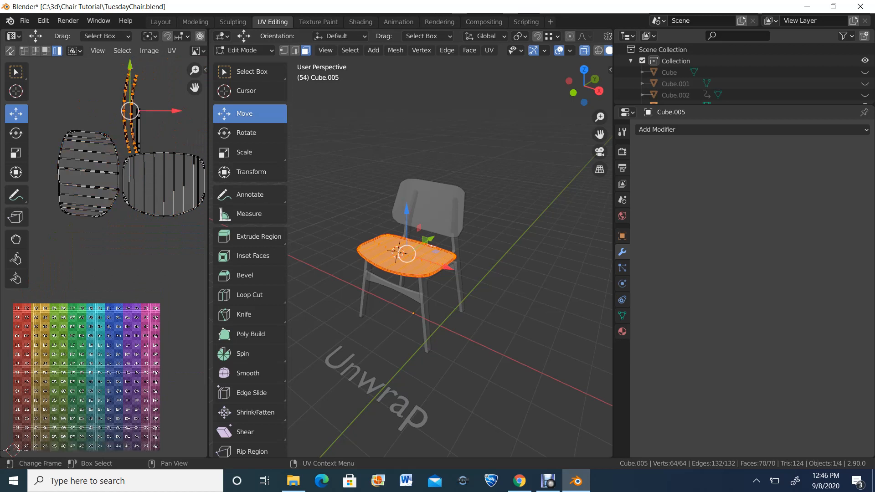
{"action": "key", "text": "g"}
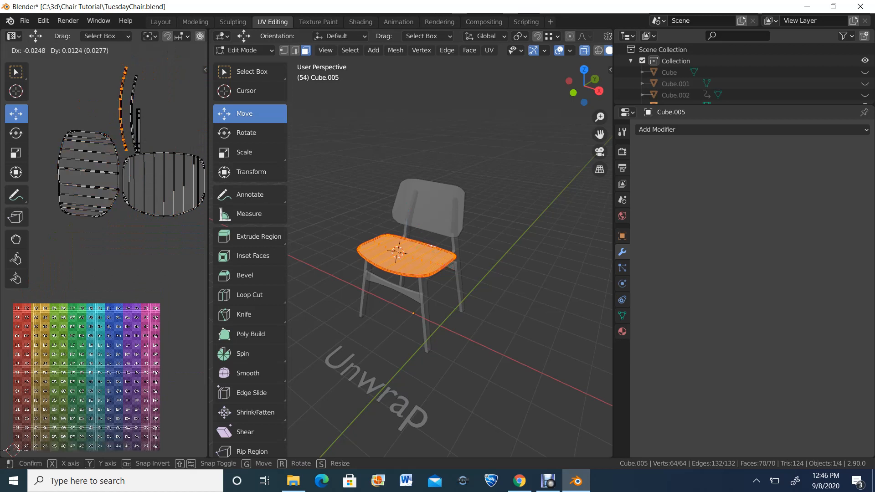
{"action": "left_click", "coordinate": [122, 109]}
{"action": "left_click", "coordinate": [135, 80]}
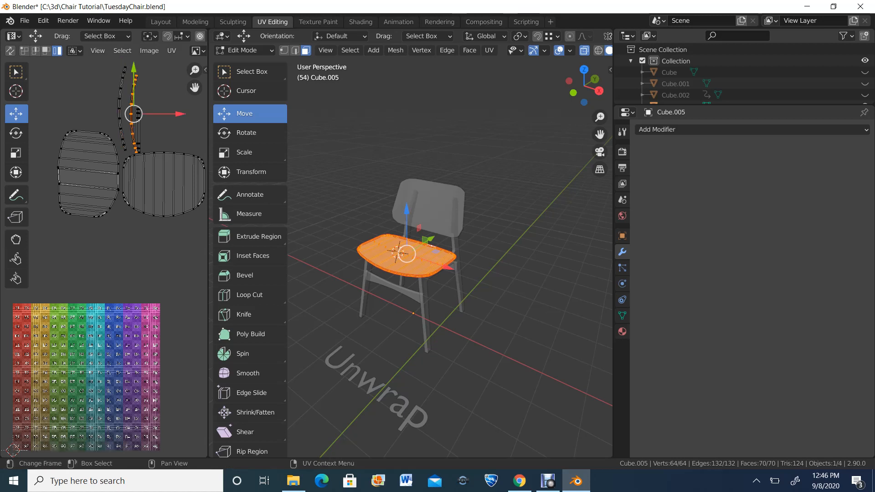
{"action": "key", "text": "g"}
{"action": "left_click", "coordinate": [132, 78]}
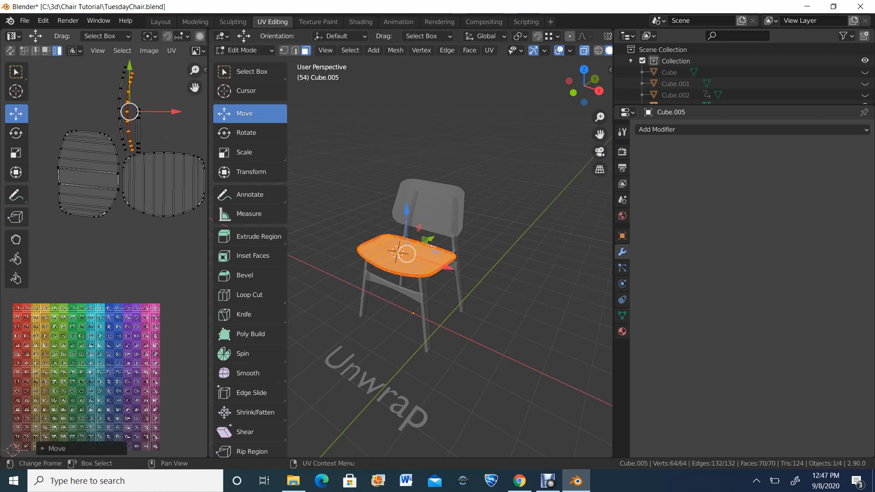
{"action": "left_click_drag", "start_coordinate": [154, 91], "coordinate": [139, 119]}
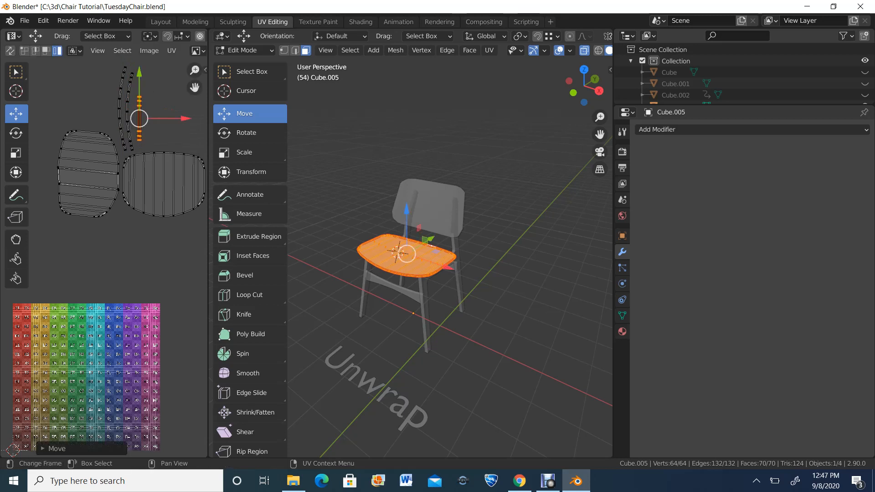
Save the chair file and return the seat to Object Mode with its mesh deselected.
{"action": "left_click", "coordinate": [25, 20]}
{"action": "left_click", "coordinate": [36, 96]}
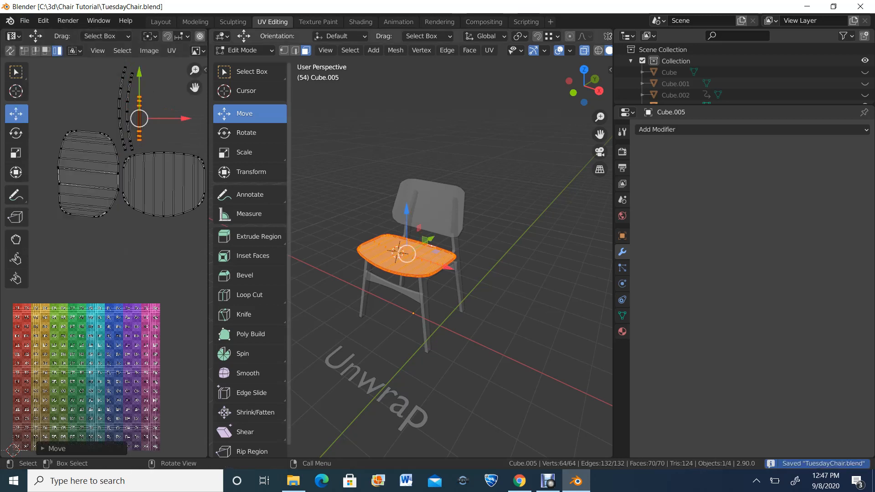
{"action": "key", "text": "alt+a"}
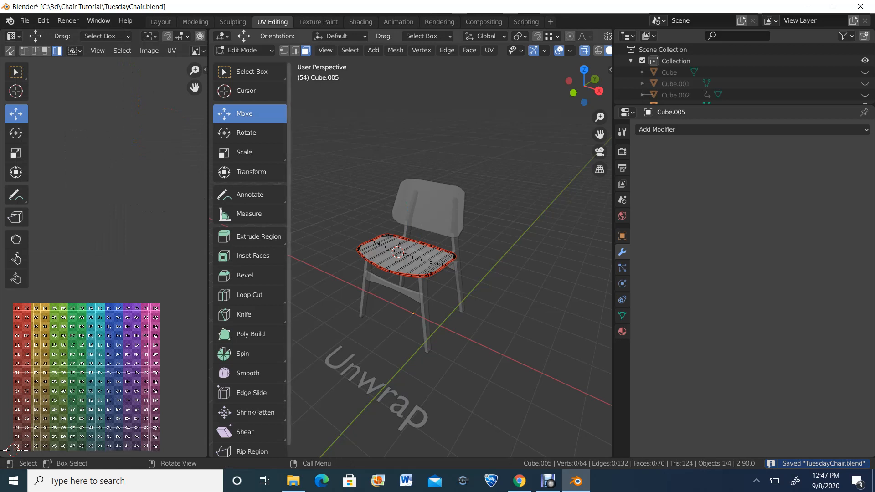
{"action": "left_click", "coordinate": [244, 50]}
{"action": "left_click", "coordinate": [248, 63]}
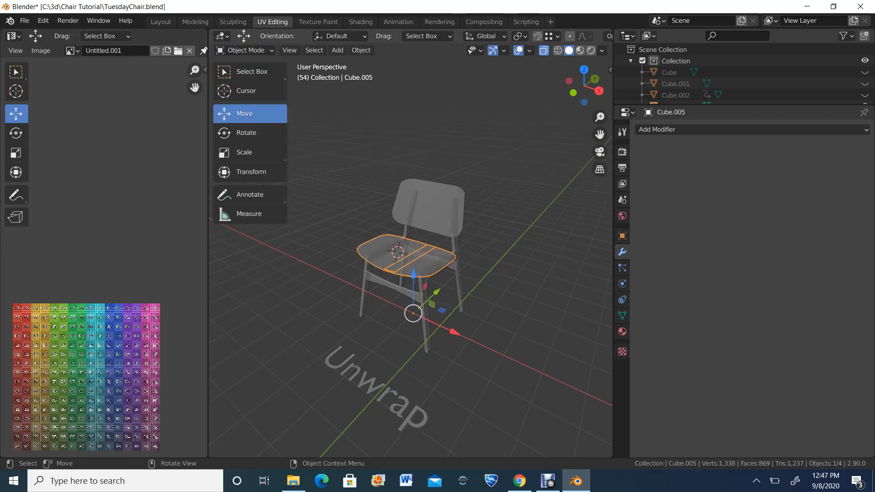
Turn off X-ray and display the chair in Material Preview shading.
{"action": "left_click", "coordinate": [544, 51]}
{"action": "left_click", "coordinate": [579, 50]}
{"action": "left_click", "coordinate": [591, 51]}
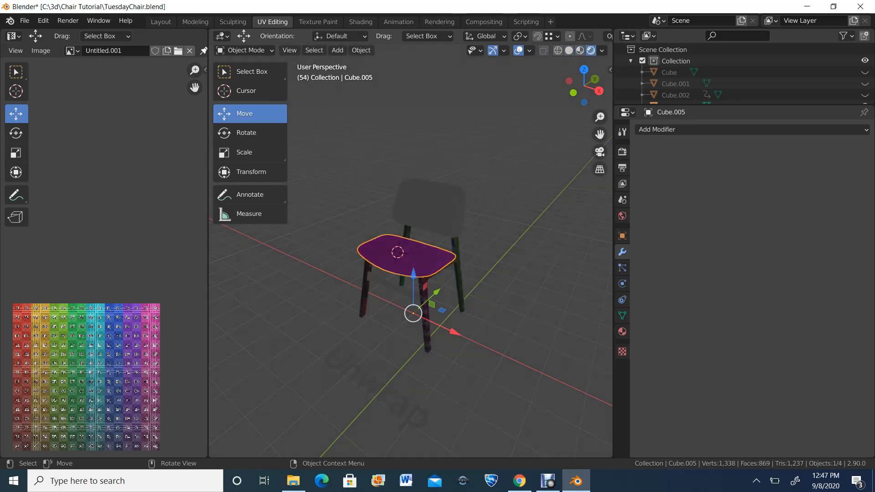
{"action": "left_click", "coordinate": [580, 50]}
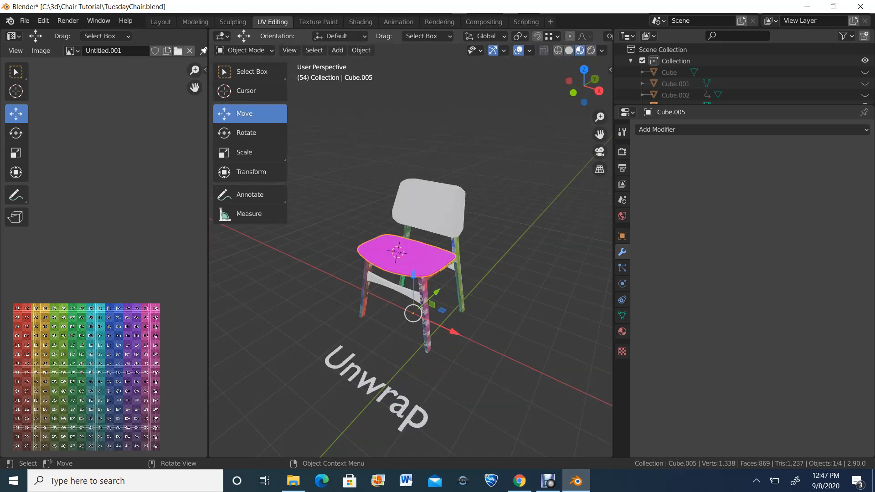
Select the chair legs and display their material settings.
{"action": "left_click", "coordinate": [424, 306]}
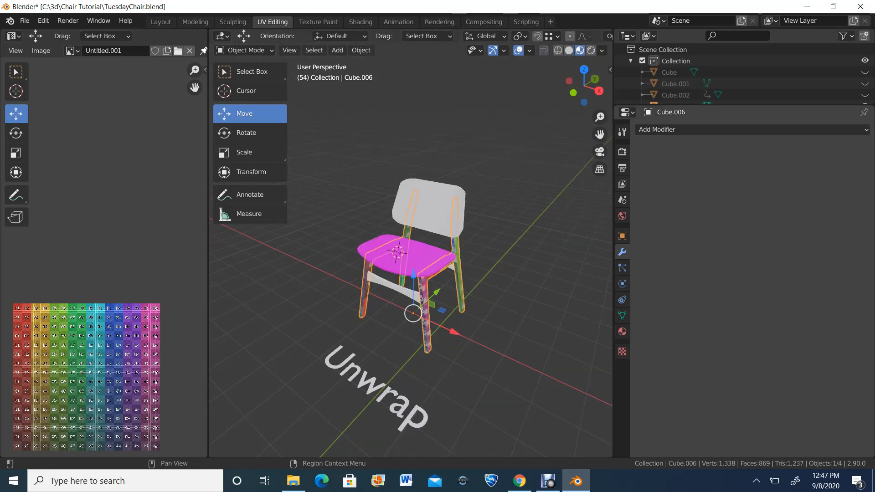
{"action": "left_click", "coordinate": [622, 216]}
{"action": "left_click", "coordinate": [622, 331]}
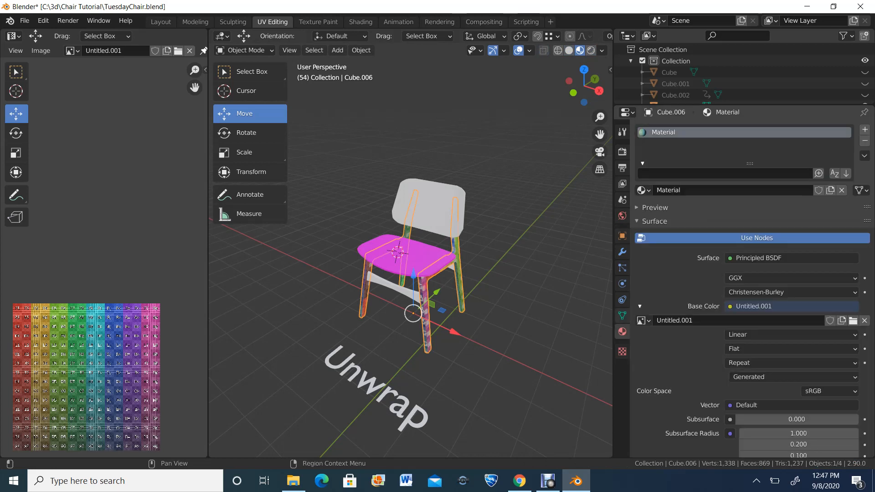
Try Material.002 on the chair legs, and reassign Material to them.
{"action": "left_click", "coordinate": [642, 190]}
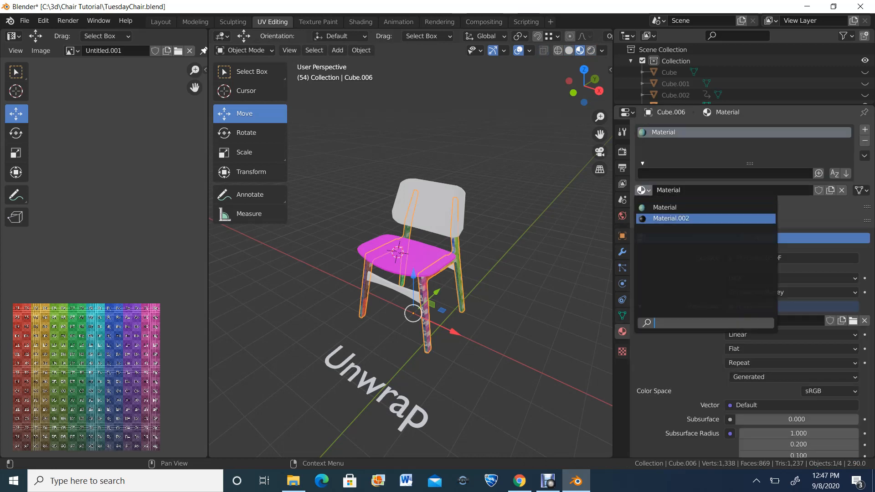
{"action": "left_click", "coordinate": [671, 218]}
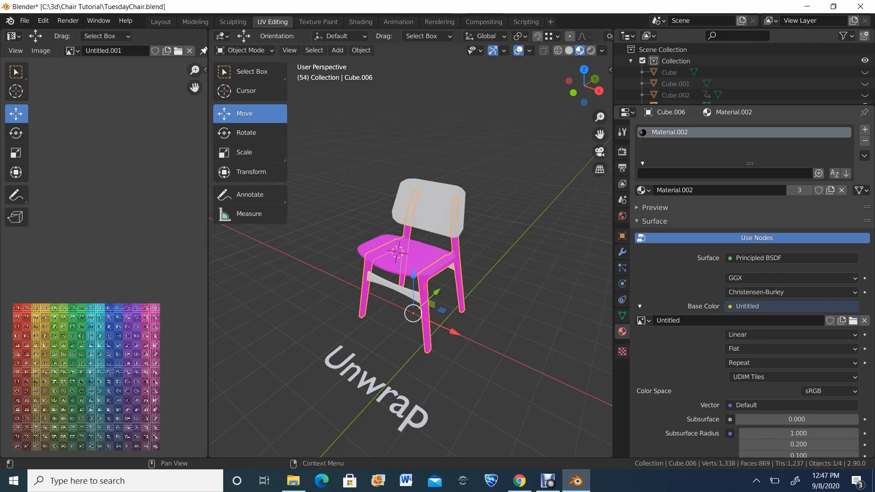
{"action": "left_click", "coordinate": [643, 190]}
{"action": "left_click", "coordinate": [666, 204]}
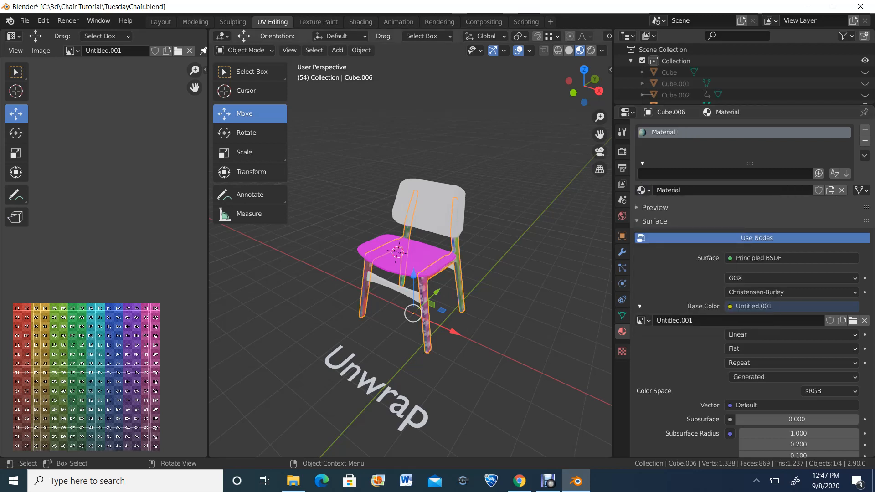
Select the seat and set the Base Color image of its Material.002 to Untitled.001.
{"action": "left_click", "coordinate": [511, 269]}
{"action": "scroll", "coordinate": [461, 269], "scroll_direction": "up", "scroll_amount": 3}
{"action": "left_click", "coordinate": [438, 274]}
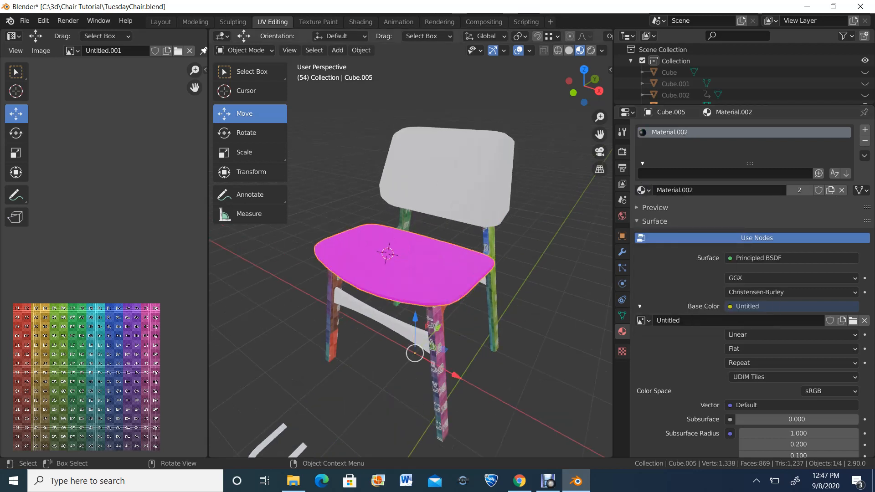
{"action": "left_click", "coordinate": [642, 320]}
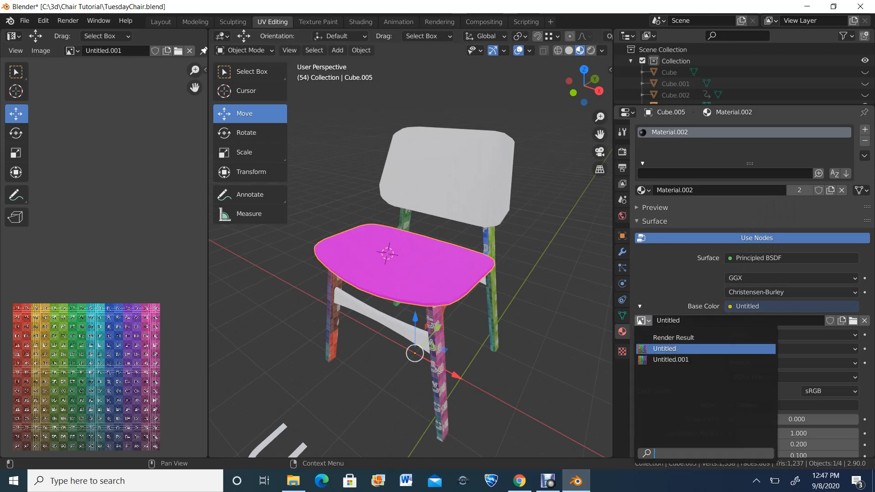
{"action": "left_click", "coordinate": [670, 360]}
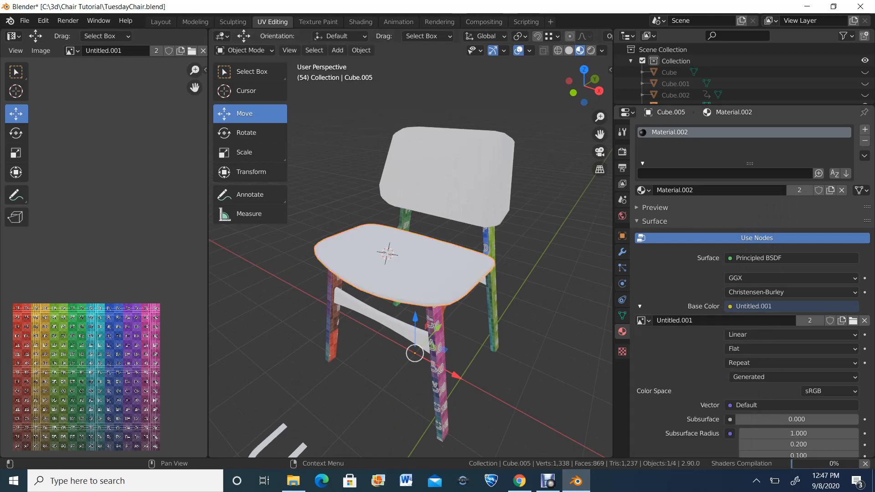
{"action": "scroll", "coordinate": [410, 253], "scroll_direction": "up", "scroll_amount": 2}
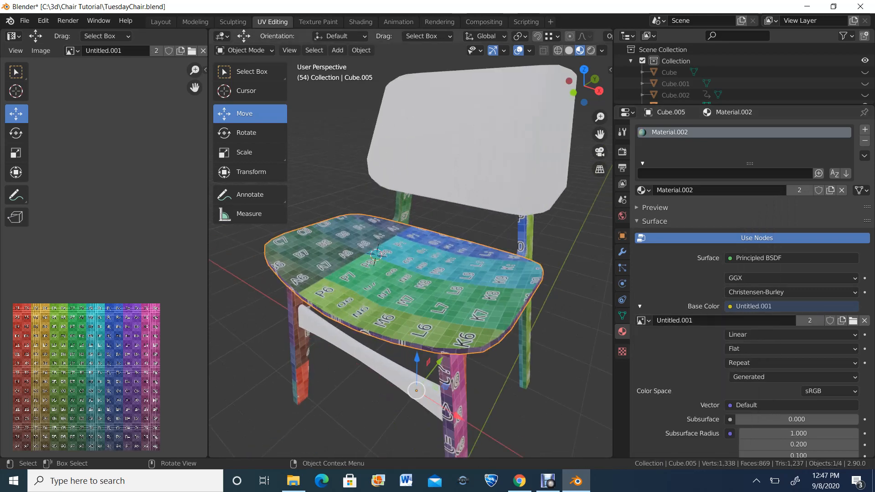
{"action": "middle_click_drag", "start_coordinate": [410, 254], "coordinate": [360, 342]}
{"action": "scroll", "coordinate": [401, 315], "scroll_direction": "up", "scroll_amount": 3}
{"action": "scroll", "coordinate": [401, 314], "scroll_direction": "down", "scroll_amount": 3}
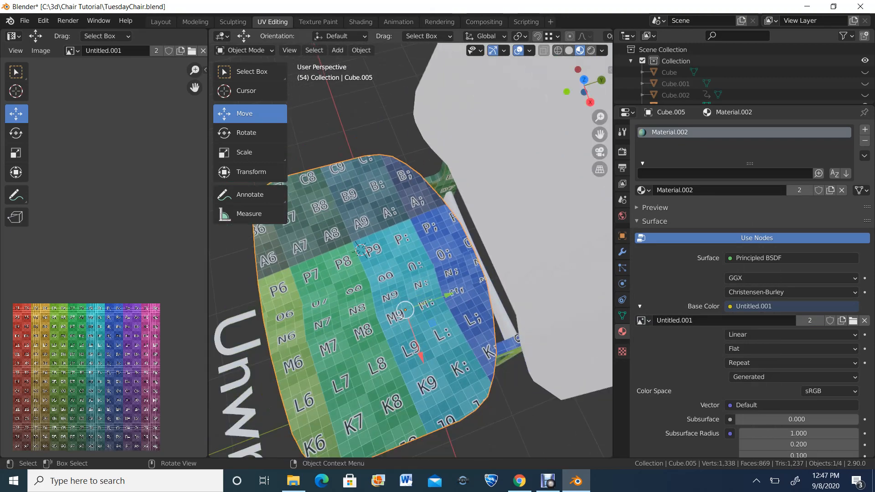
Select the backrest and assign the existing Material.002 to it.
{"action": "middle_click_drag", "start_coordinate": [401, 315], "coordinate": [424, 219]}
{"action": "left_click", "coordinate": [431, 157]}
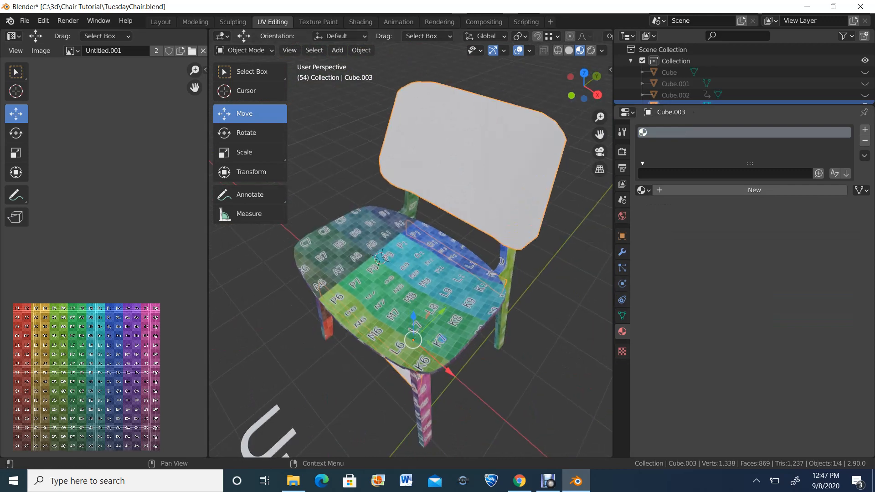
{"action": "left_click", "coordinate": [643, 190]}
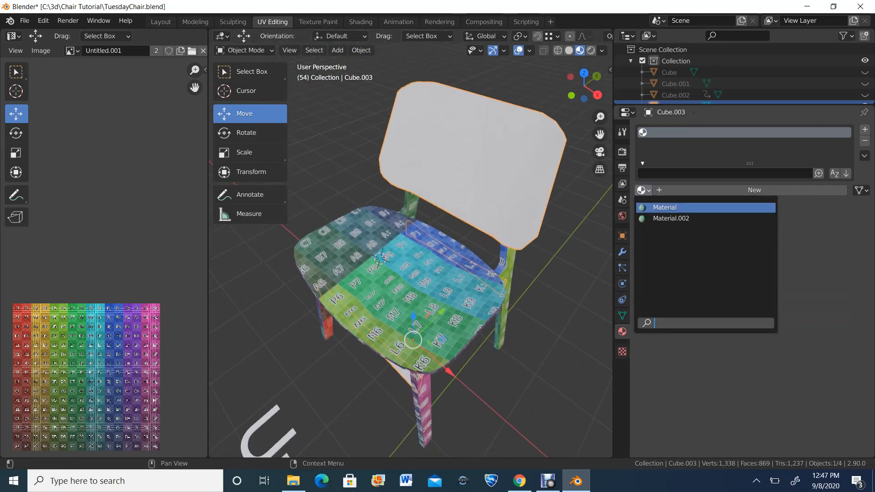
{"action": "left_click", "coordinate": [670, 218]}
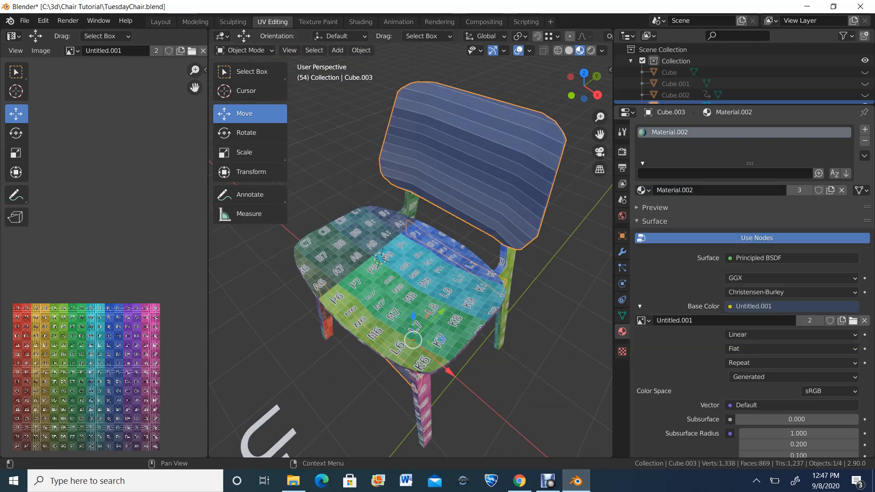
Try the Untitled image as Material.002's Base Color, and restore Untitled.001.
{"action": "left_click", "coordinate": [643, 320]}
{"action": "left_click", "coordinate": [665, 349]}
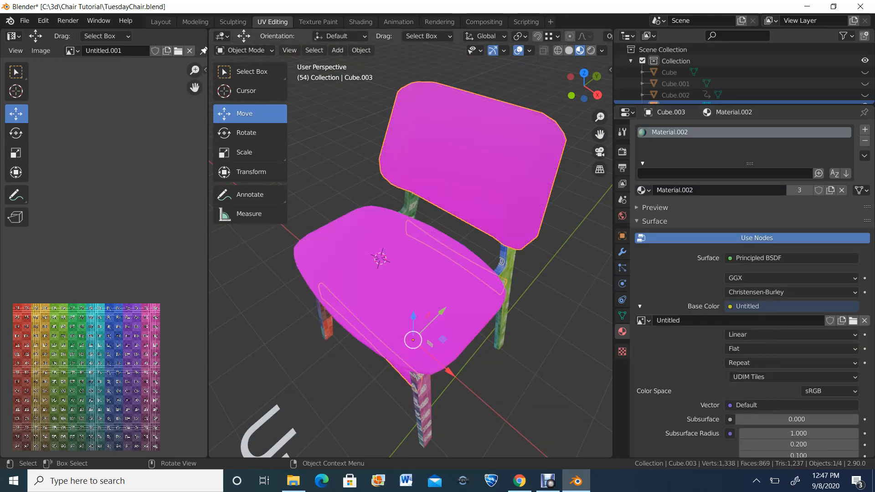
{"action": "left_click", "coordinate": [643, 321]}
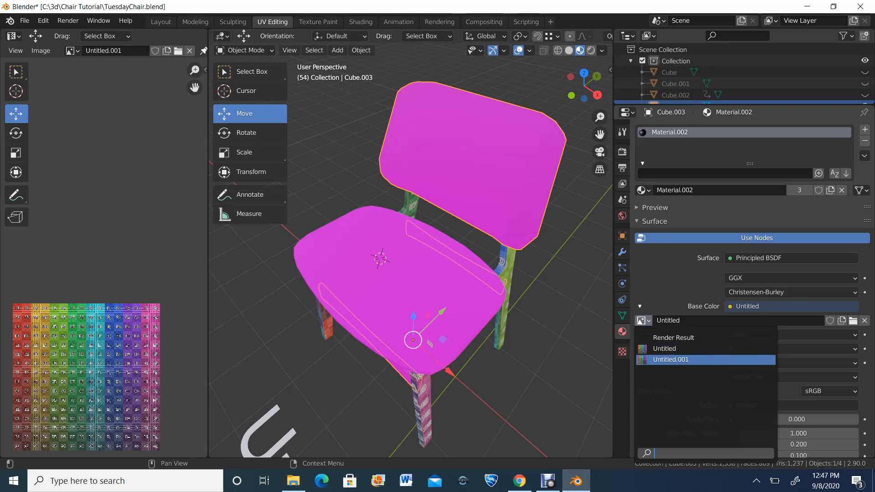
{"action": "left_click", "coordinate": [671, 359]}
Put the backrest object into Edit Mode and view its mesh from the side.
{"action": "middle_click_drag", "start_coordinate": [438, 273], "coordinate": [437, 241]}
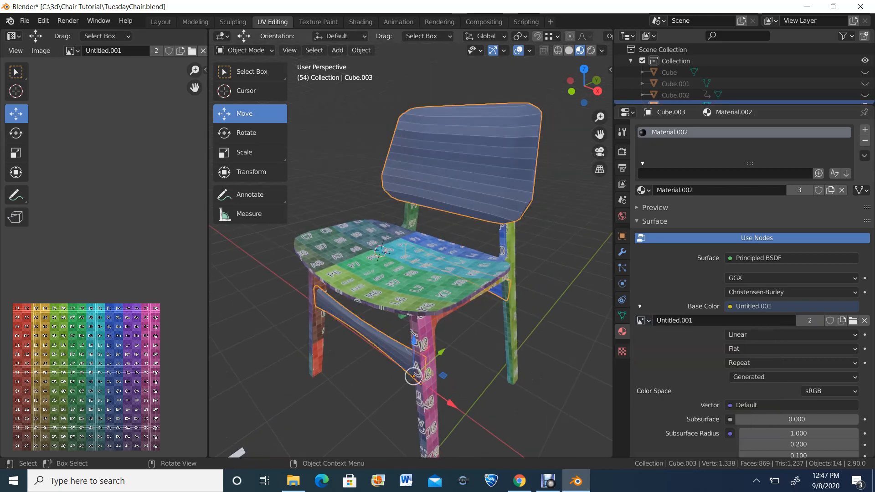
{"action": "middle_click_drag", "start_coordinate": [438, 274], "coordinate": [383, 279]}
{"action": "scroll", "coordinate": [426, 265], "scroll_direction": "up", "scroll_amount": 2}
{"action": "left_click", "coordinate": [245, 50]}
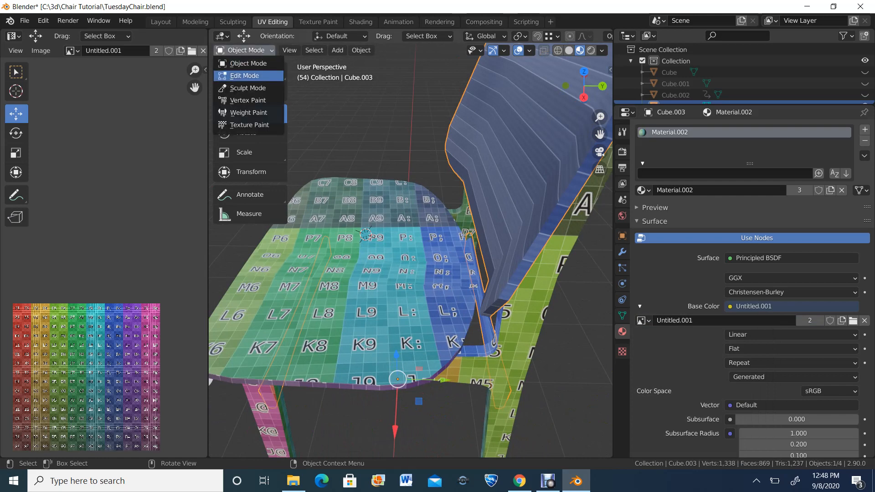
{"action": "left_click", "coordinate": [242, 76]}
{"action": "scroll", "coordinate": [365, 256], "scroll_direction": "down", "scroll_amount": 3}
{"action": "middle_click_drag", "start_coordinate": [364, 255], "coordinate": [390, 266]}
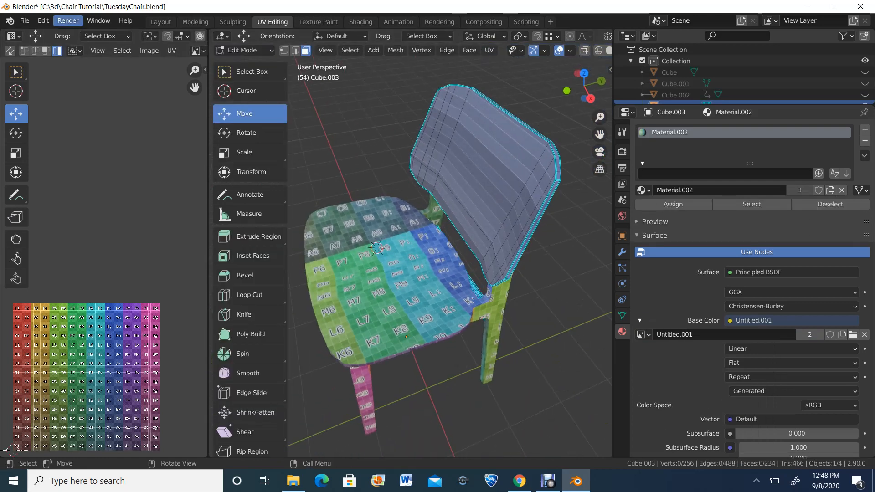
Switch to the Layout workspace and enter Edit Mode on the backrest object.
{"action": "left_click", "coordinate": [161, 22]}
{"action": "scroll", "coordinate": [391, 255], "scroll_direction": "up", "scroll_amount": 1}
{"action": "middle_click_drag", "start_coordinate": [392, 255], "coordinate": [321, 227]}
{"action": "scroll", "coordinate": [362, 242], "scroll_direction": "up", "scroll_amount": 1}
{"action": "middle_click_drag", "start_coordinate": [387, 223], "coordinate": [245, 300], "text": "shift"}
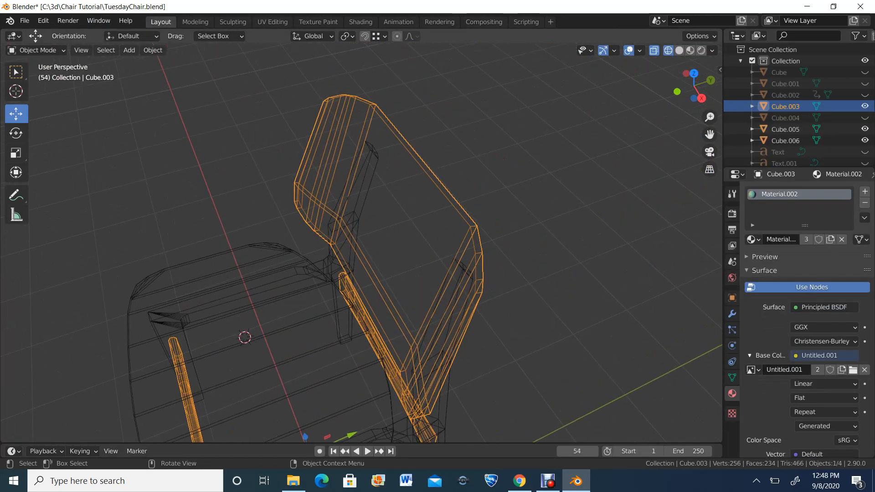
{"action": "scroll", "coordinate": [246, 300], "scroll_direction": "up", "scroll_amount": 1}
{"action": "left_click", "coordinate": [38, 50]}
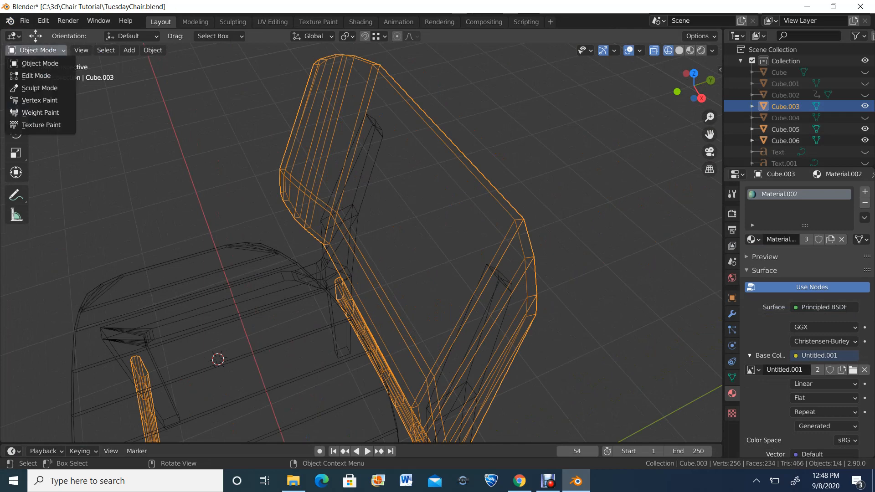
{"action": "left_click", "coordinate": [37, 76]}
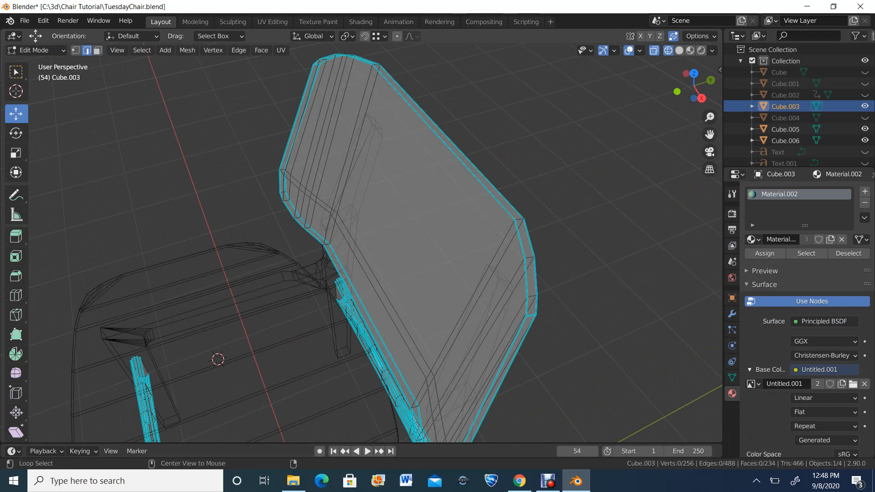
Select the edge loop running around the backrest's rim and mark it as a seam.
{"action": "left_click", "coordinate": [443, 142], "text": "alt"}
{"action": "middle_click_drag", "start_coordinate": [444, 143], "coordinate": [469, 105]}
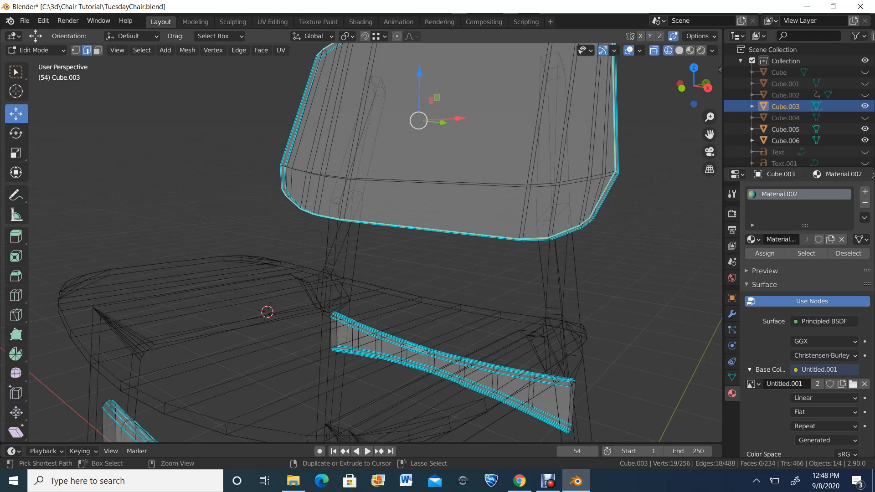
{"action": "key", "text": "ctrl+e"}
{"action": "left_click", "coordinate": [567, 265]}
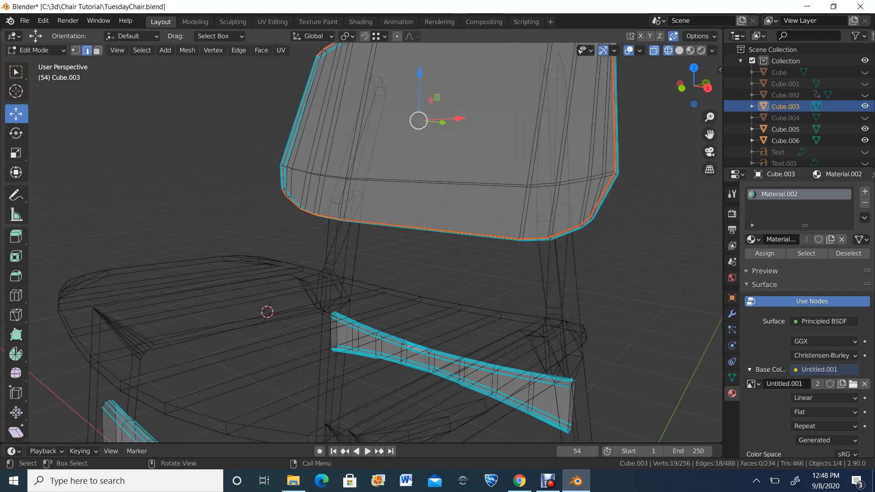
Select two edges along one side of the backrest's rim and mark them as a seam.
{"action": "middle_click_drag", "start_coordinate": [546, 260], "coordinate": [625, 292]}
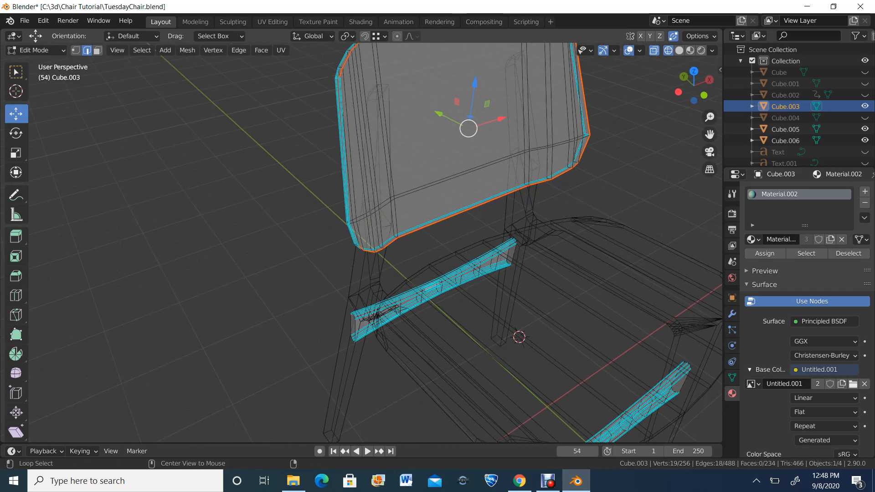
{"action": "left_click", "coordinate": [353, 178], "text": "alt"}
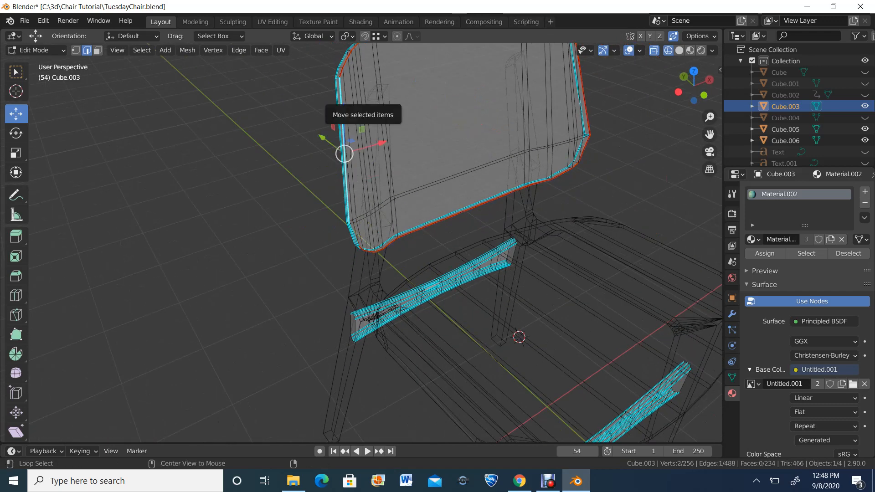
{"action": "left_click", "coordinate": [344, 178]}
{"action": "left_click", "coordinate": [351, 182], "text": "alt"}
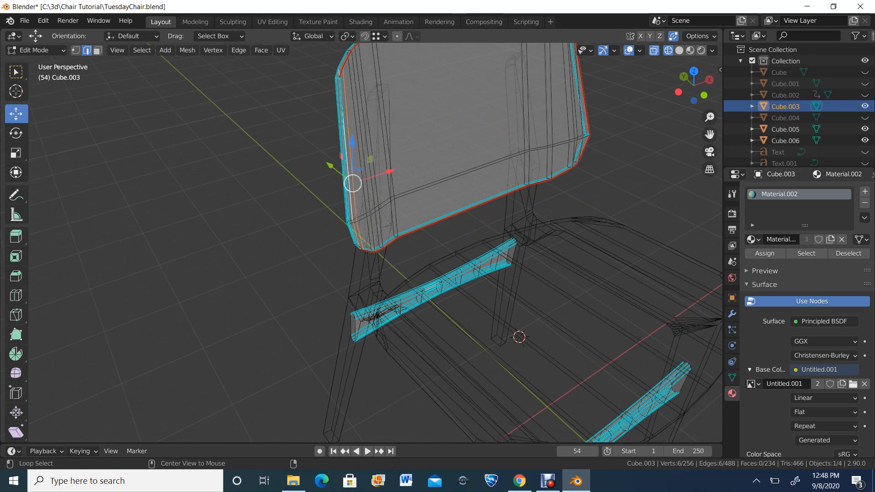
{"action": "scroll", "coordinate": [351, 183], "scroll_direction": "up", "scroll_amount": 2}
{"action": "middle_click_drag", "start_coordinate": [351, 183], "coordinate": [343, 161]}
{"action": "scroll", "coordinate": [361, 241], "scroll_direction": "up", "scroll_amount": 1}
{"action": "key", "text": "alt+a"}
{"action": "scroll", "coordinate": [314, 146], "scroll_direction": "down", "scroll_amount": 4}
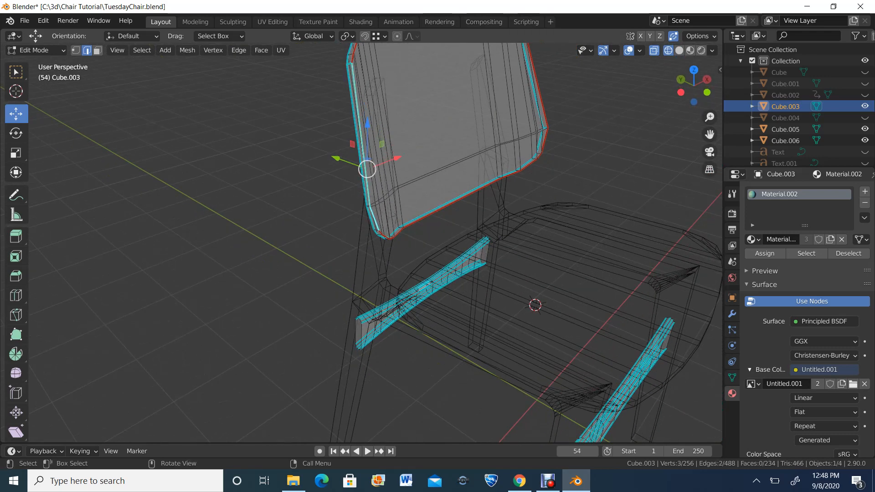
{"action": "right_click", "coordinate": [330, 87]}
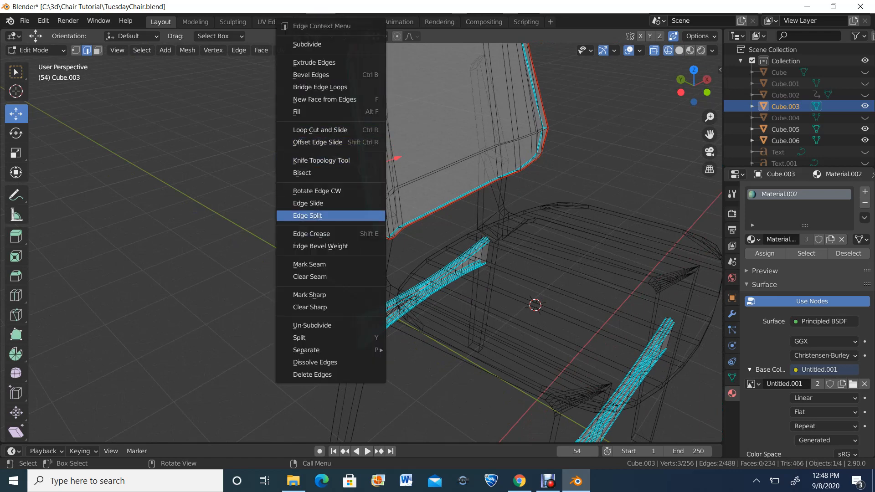
{"action": "left_click", "coordinate": [309, 264]}
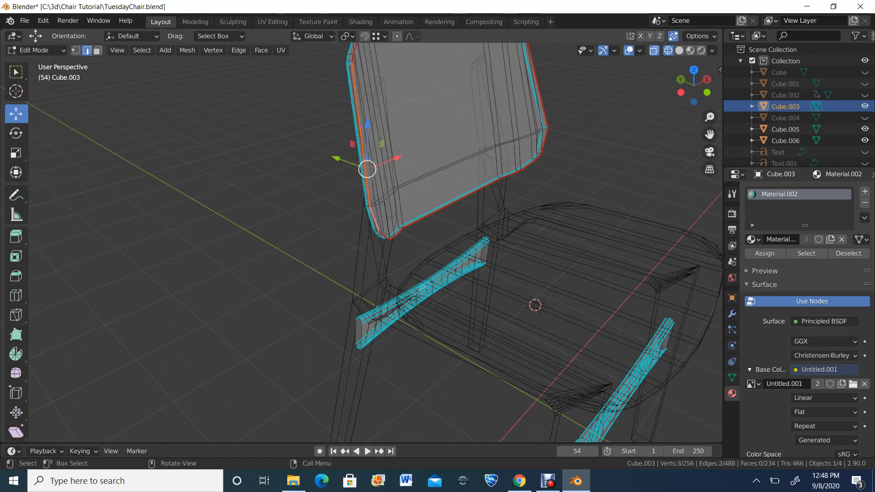
Select the second edge loop around the backrest's rear rim and mark it as a seam.
{"action": "middle_click_drag", "start_coordinate": [310, 264], "coordinate": [382, 273]}
{"action": "left_click", "coordinate": [506, 308], "text": "alt"}
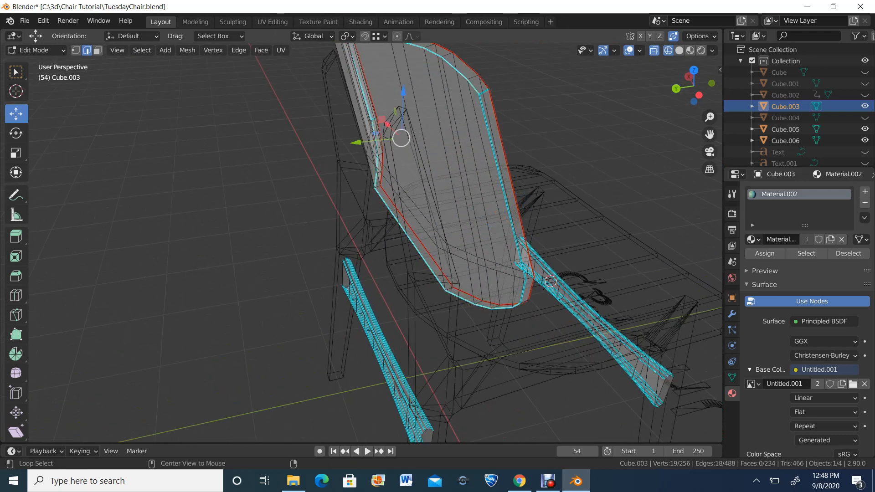
{"action": "left_click", "coordinate": [503, 189], "text": "alt"}
{"action": "left_click", "coordinate": [503, 308], "text": "alt+shift"}
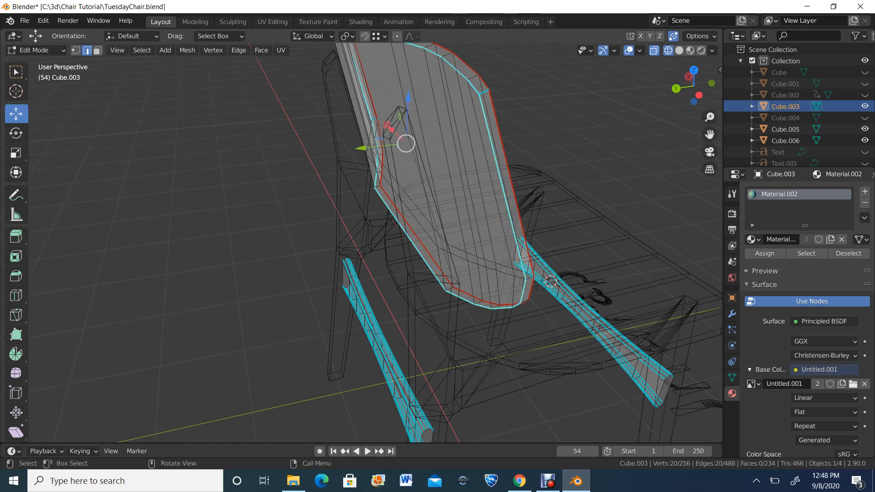
{"action": "middle_click_drag", "start_coordinate": [503, 308], "coordinate": [629, 310]}
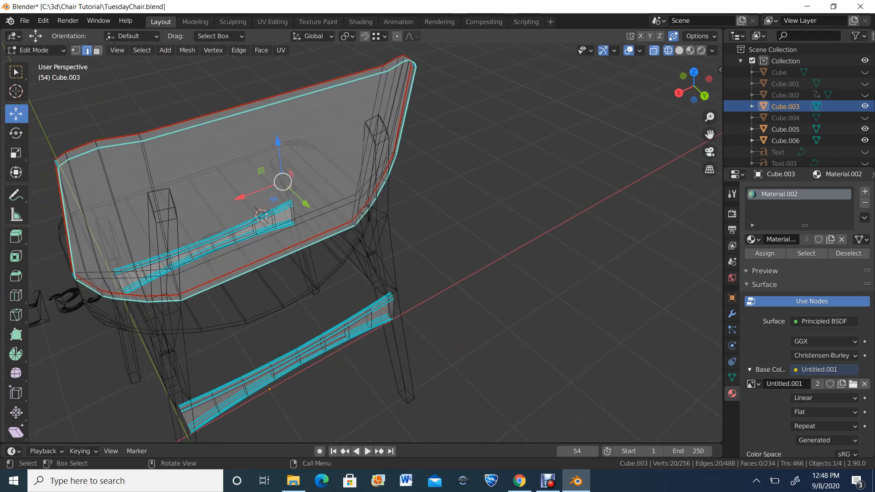
{"action": "right_click", "coordinate": [196, 264]}
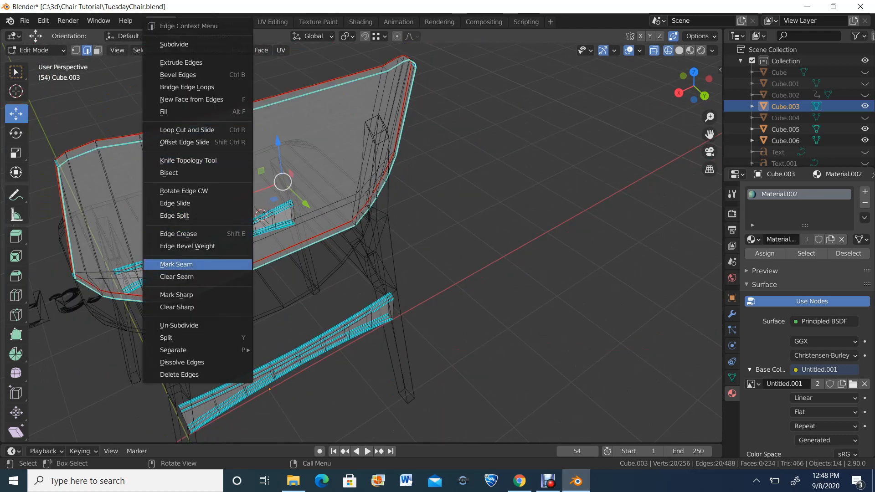
{"action": "left_click", "coordinate": [195, 265]}
Mark the two short edges crossing the rim's thickness at the upper and lower corners of one backrest side as seams.
{"action": "scroll", "coordinate": [196, 264], "scroll_direction": "down", "scroll_amount": 2}
{"action": "middle_click_drag", "start_coordinate": [196, 264], "coordinate": [294, 255]}
{"action": "key", "text": "alt+a"}
{"action": "scroll", "coordinate": [294, 255], "scroll_direction": "up", "scroll_amount": 1}
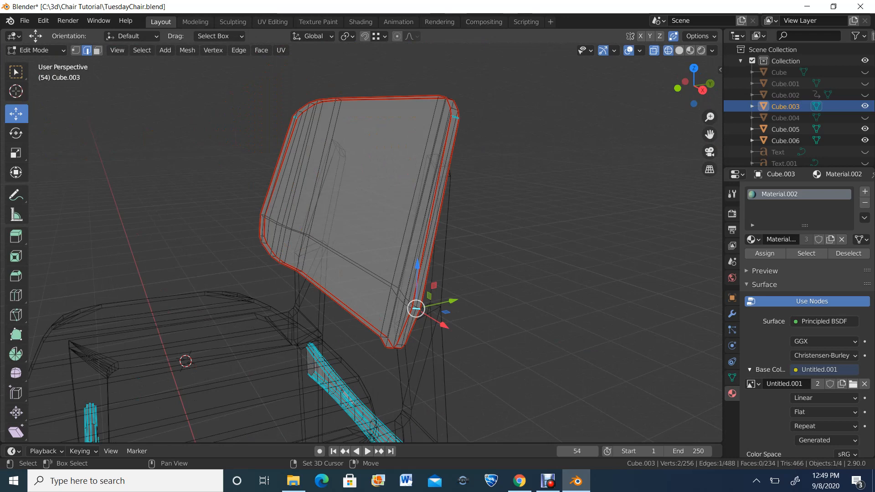
{"action": "left_click", "coordinate": [456, 117], "text": "shift"}
{"action": "right_click", "coordinate": [455, 117]}
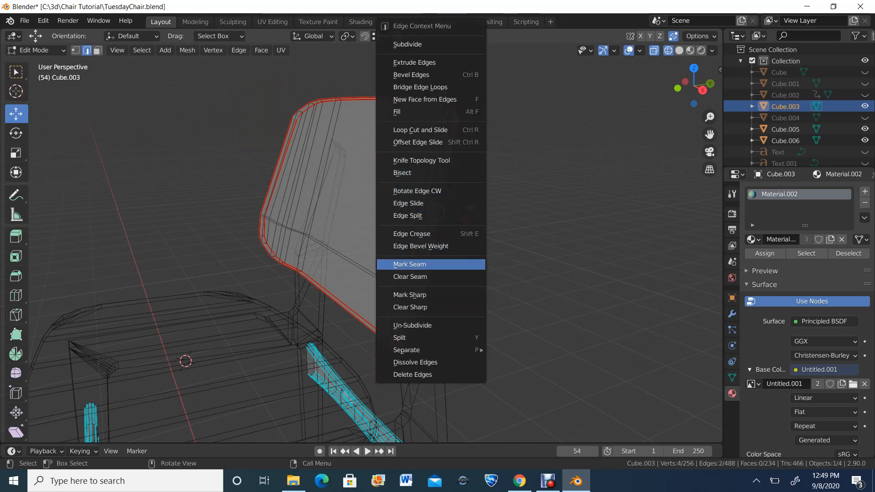
{"action": "left_click", "coordinate": [433, 264]}
Mark the matching two short edges across the rim's thickness on the backrest's opposite side as seams.
{"action": "middle_click_drag", "start_coordinate": [433, 259], "coordinate": [561, 260]}
{"action": "scroll", "coordinate": [561, 260], "scroll_direction": "up", "scroll_amount": 1}
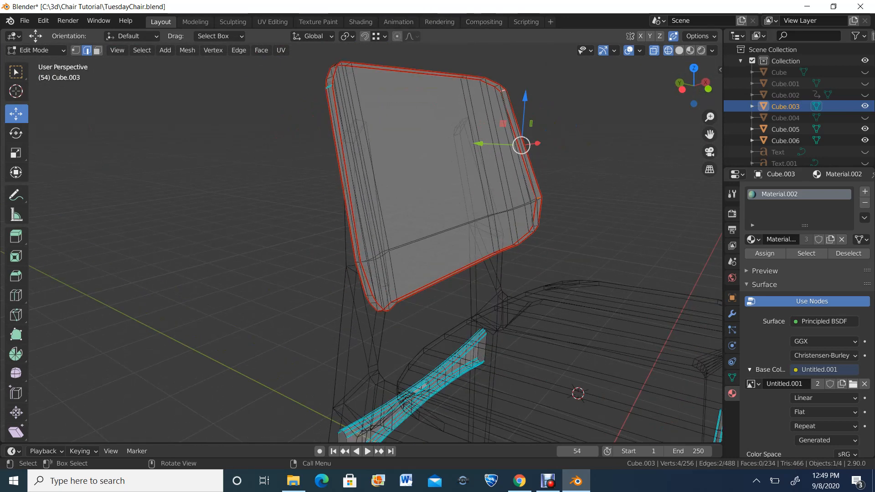
{"action": "left_click", "coordinate": [503, 89], "text": "shift"}
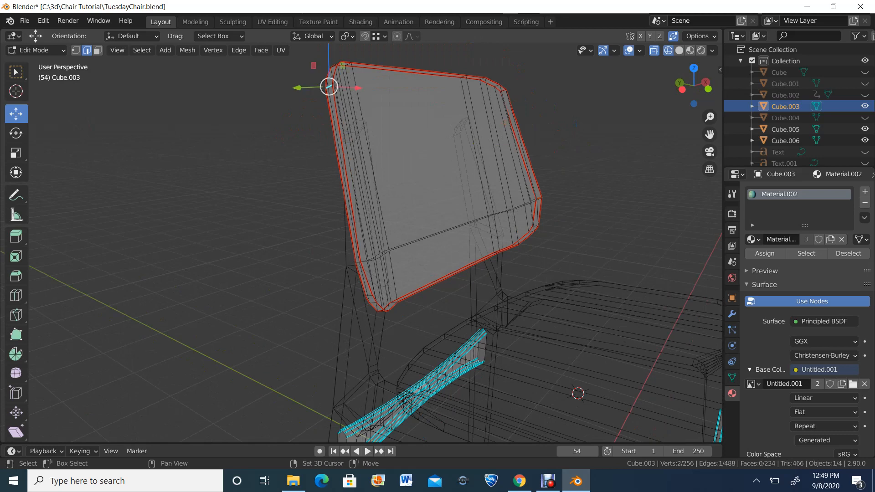
{"action": "middle_click_drag", "start_coordinate": [432, 260], "coordinate": [524, 260]}
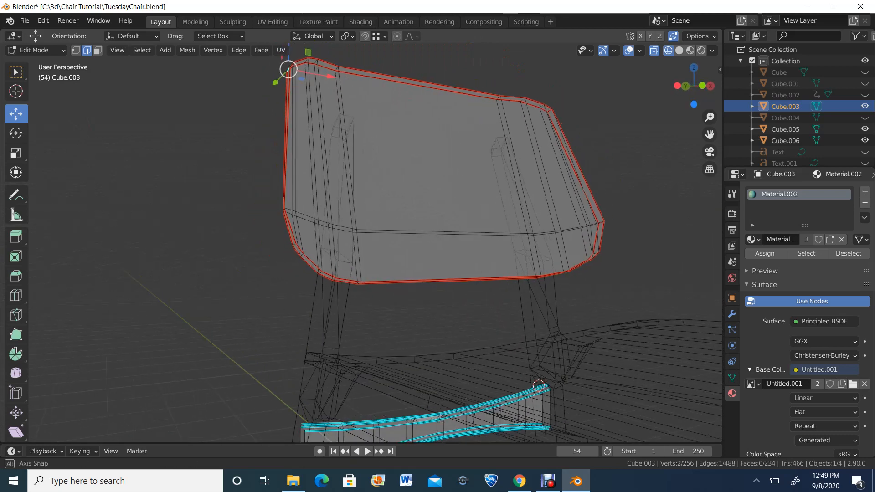
{"action": "scroll", "coordinate": [456, 251], "scroll_direction": "up", "scroll_amount": 2}
{"action": "middle_click_drag", "start_coordinate": [456, 251], "coordinate": [465, 250]}
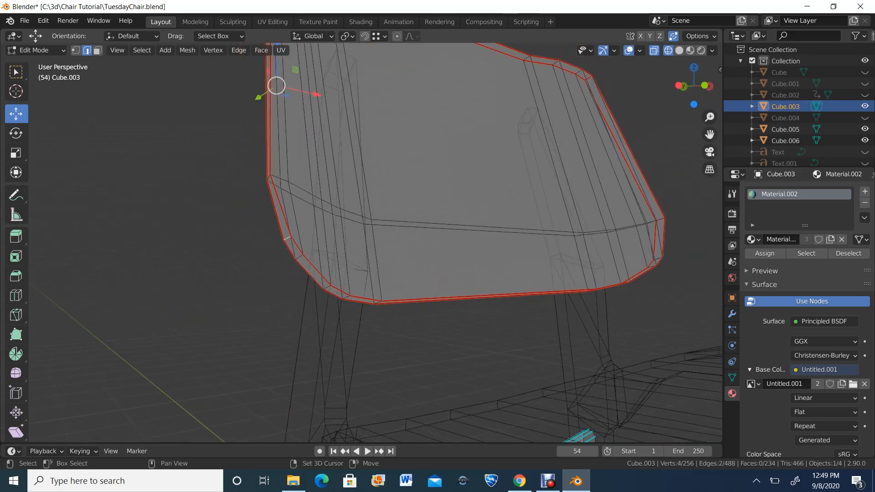
{"action": "key", "text": "ctrl+e"}
{"action": "left_click", "coordinate": [255, 261]}
Select all of the backrest's faces in face select mode and unwrap them in the UV Editing workspace.
{"action": "scroll", "coordinate": [456, 251], "scroll_direction": "down", "scroll_amount": 2}
{"action": "middle_click_drag", "start_coordinate": [456, 250], "coordinate": [401, 273]}
{"action": "scroll", "coordinate": [401, 273], "scroll_direction": "down", "scroll_amount": 3}
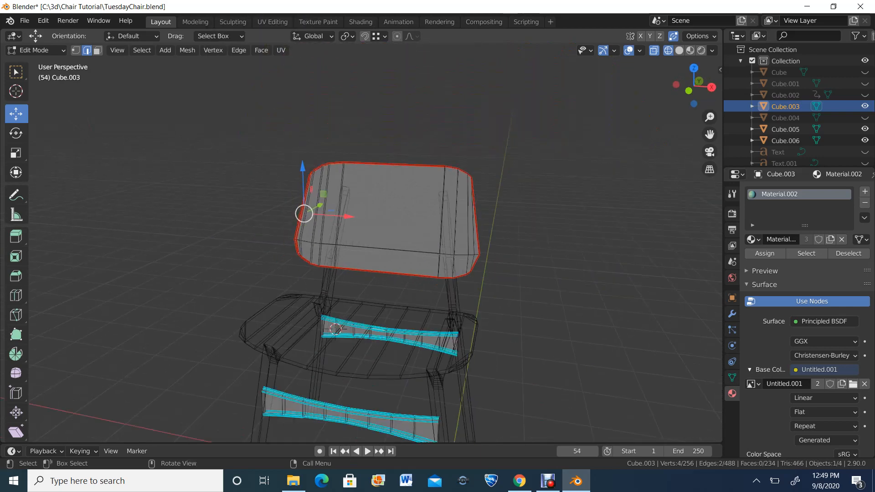
{"action": "key", "text": "3"}
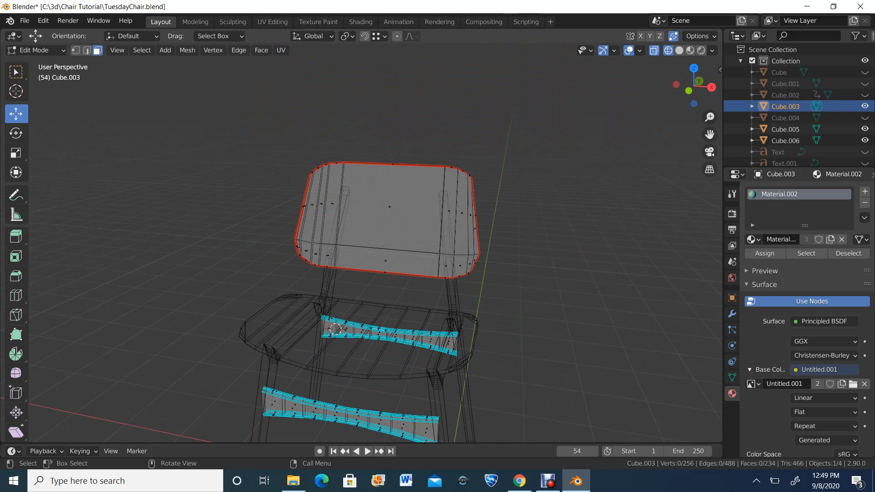
{"action": "left_click_drag", "start_coordinate": [252, 88], "coordinate": [524, 284]}
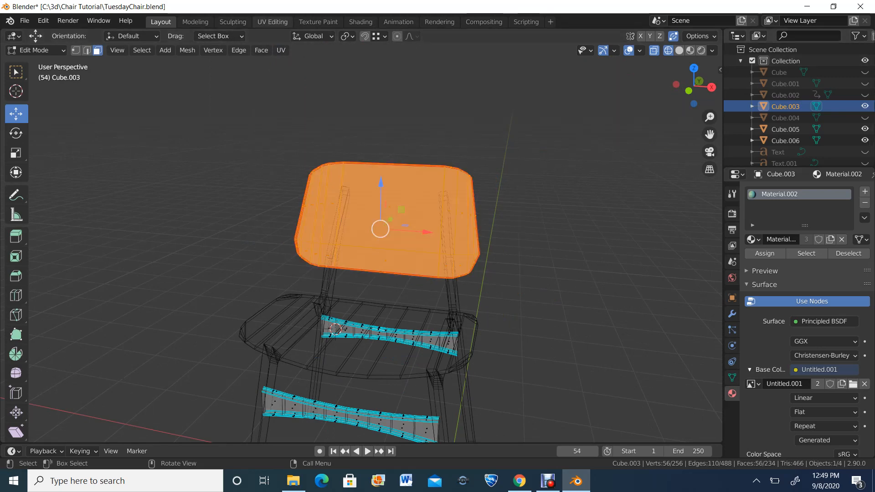
{"action": "left_click", "coordinate": [273, 22]}
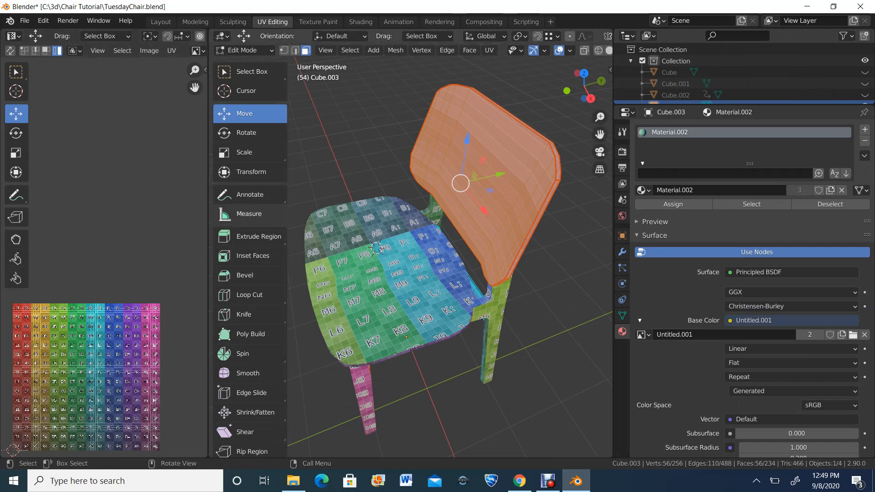
{"action": "left_click_drag", "start_coordinate": [208, 228], "coordinate": [407, 228]}
{"action": "key", "text": "u"}
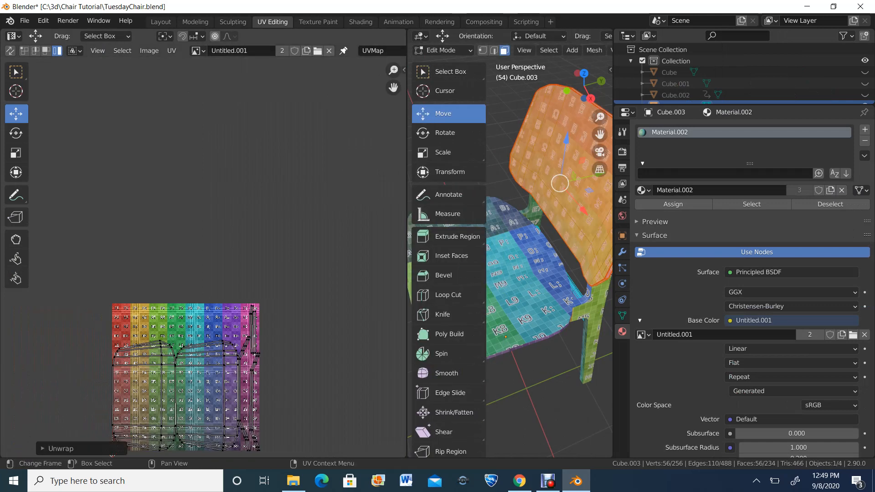
Select all of the backrest's UV islands and move them above the colour grid image.
{"action": "scroll", "coordinate": [203, 258], "scroll_direction": "down", "scroll_amount": 1}
{"action": "left_click_drag", "start_coordinate": [110, 264], "coordinate": [296, 412]}
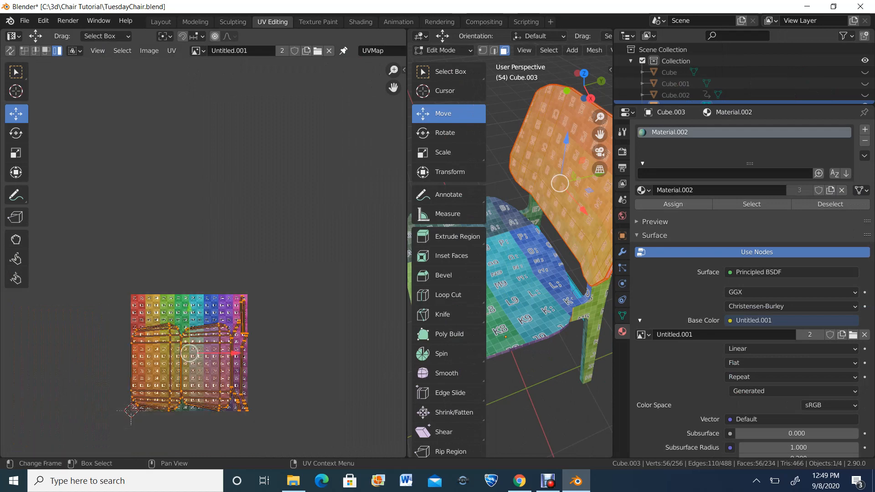
{"action": "left_click_drag", "start_coordinate": [190, 353], "coordinate": [202, 146]}
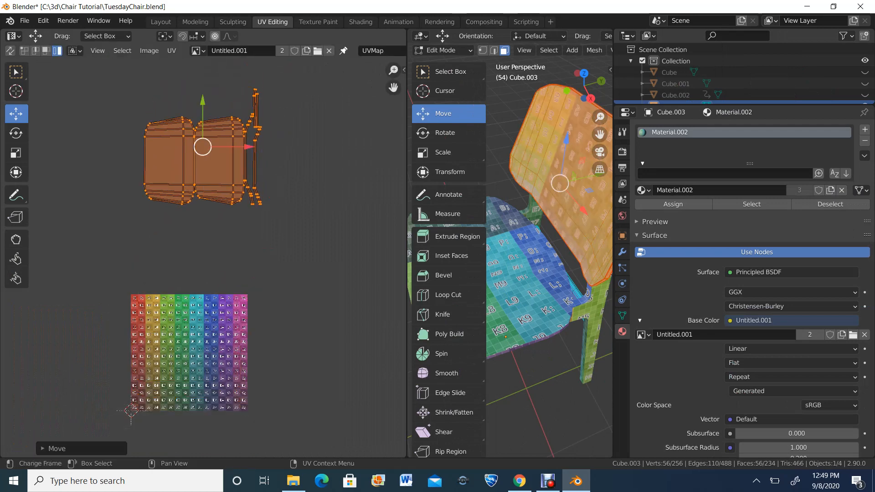
{"action": "scroll", "coordinate": [203, 258], "scroll_direction": "up", "scroll_amount": 3}
{"action": "left_click", "coordinate": [203, 228]}
{"action": "scroll", "coordinate": [203, 258], "scroll_direction": "down", "scroll_amount": 4}
{"action": "left_click_drag", "start_coordinate": [135, 103], "coordinate": [307, 269]}
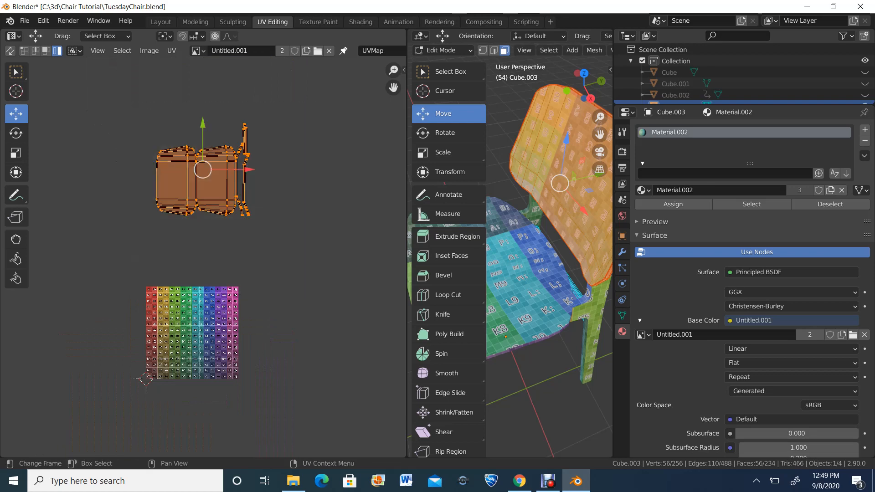
{"action": "mouse_move", "coordinate": [203, 136]}
{"action": "left_mouse_down"}
{"action": "mouse_move", "coordinate": [203, 77]}
{"action": "mouse_move", "coordinate": [203, 150]}
{"action": "left_mouse_up"}
Deselect the backrest's faces, enlarge the 3D view and examine the texture on the backrest and the rails beneath the seat.
{"action": "left_click", "coordinate": [499, 182]}
{"action": "scroll", "coordinate": [491, 249], "scroll_direction": "down", "scroll_amount": 2}
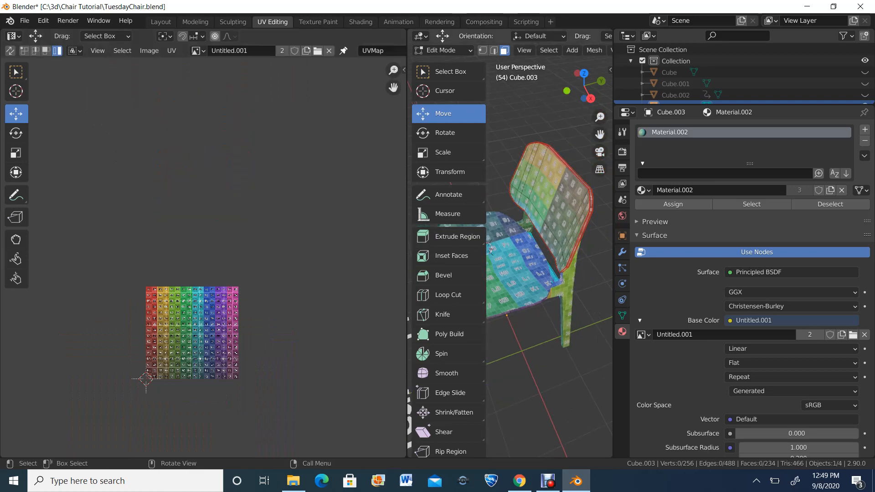
{"action": "left_click_drag", "start_coordinate": [408, 251], "coordinate": [82, 250]}
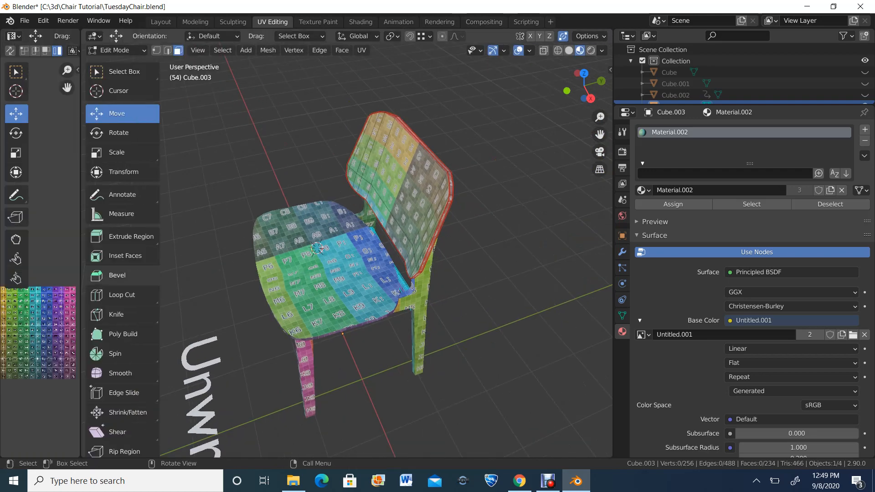
{"action": "middle_click_drag", "start_coordinate": [365, 274], "coordinate": [451, 159]}
{"action": "scroll", "coordinate": [442, 226], "scroll_direction": "up", "scroll_amount": 4}
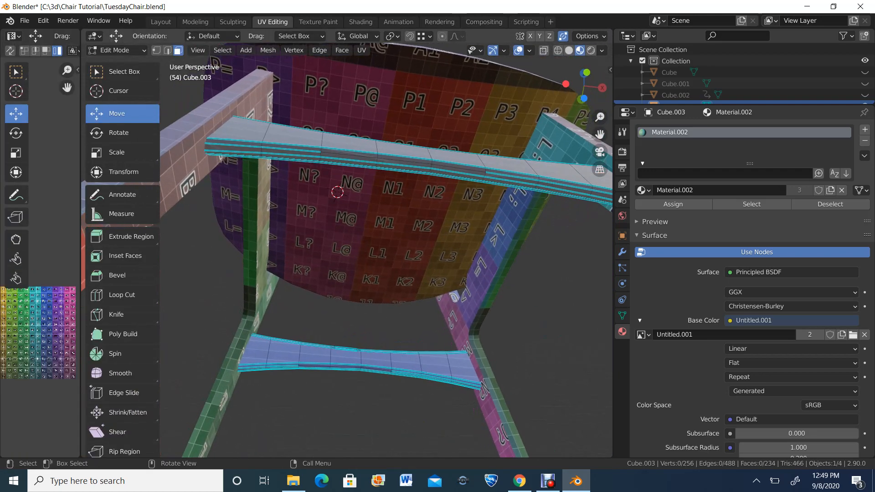
{"action": "left_click", "coordinate": [116, 51]}
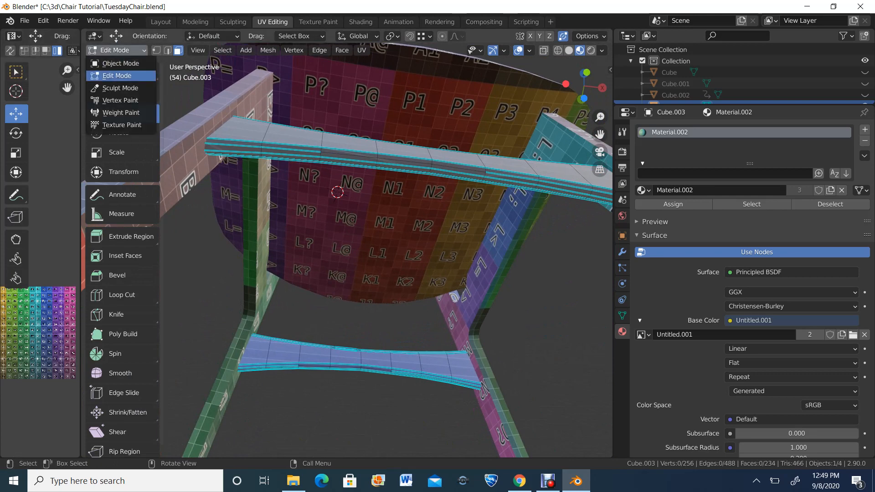
{"action": "middle_click_drag", "start_coordinate": [338, 196], "coordinate": [333, 240]}
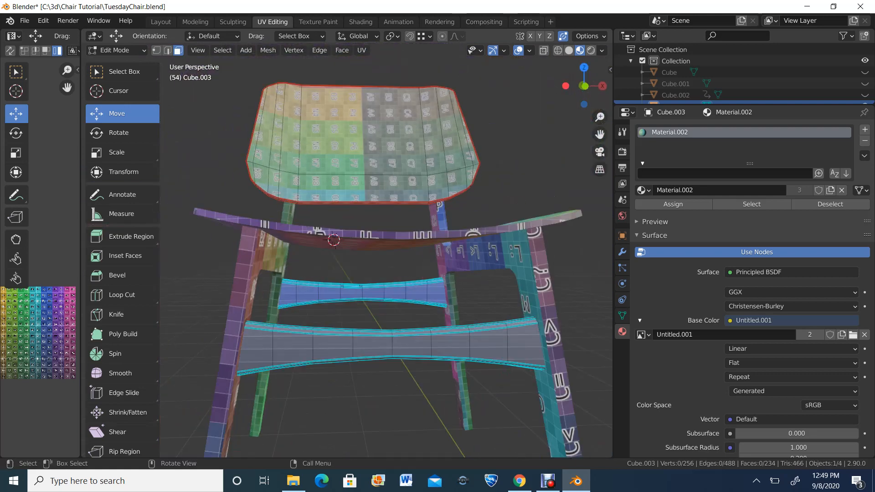
Return to Object Mode and hide the chair's leg frame.
{"action": "left_click", "coordinate": [116, 50]}
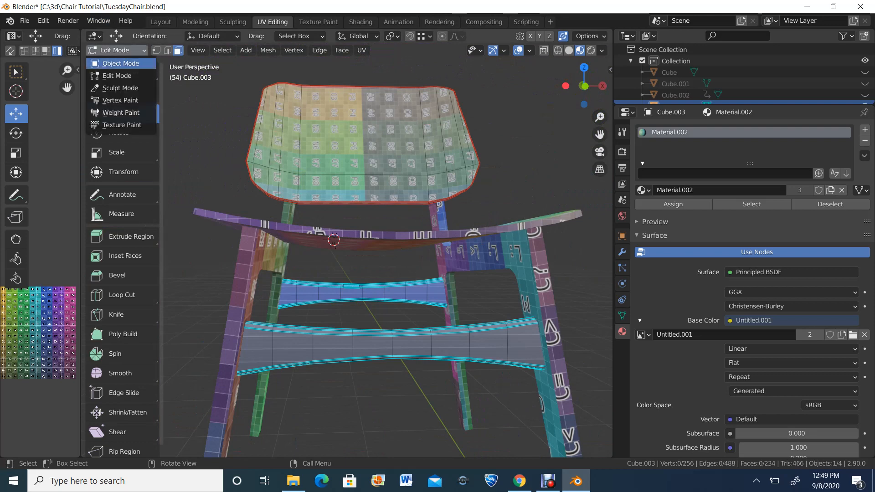
{"action": "left_click", "coordinate": [119, 62]}
{"action": "left_click", "coordinate": [246, 267]}
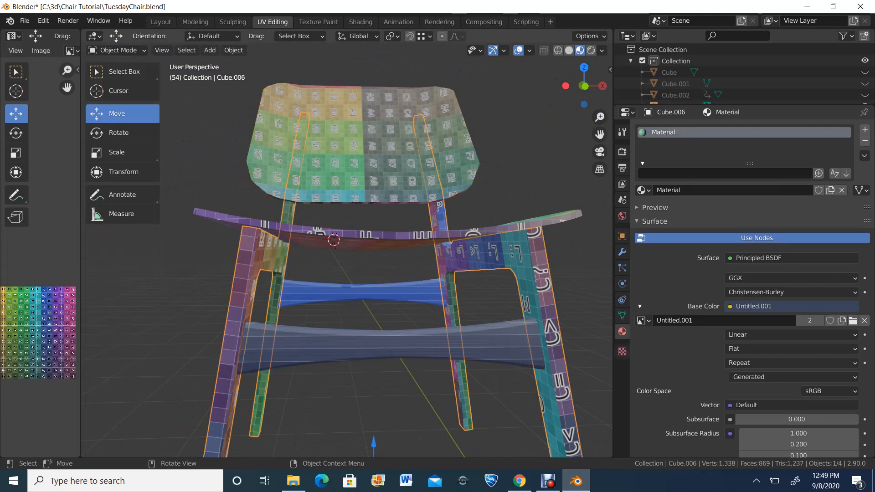
{"action": "key", "text": "h"}
Select the crossrails beneath the seat and enter Edit Mode with edge selection and nothing selected.
{"action": "left_click", "coordinate": [328, 344]}
{"action": "middle_click_drag", "start_coordinate": [328, 345], "coordinate": [283, 217]}
{"action": "scroll", "coordinate": [410, 375], "scroll_direction": "up", "scroll_amount": 2}
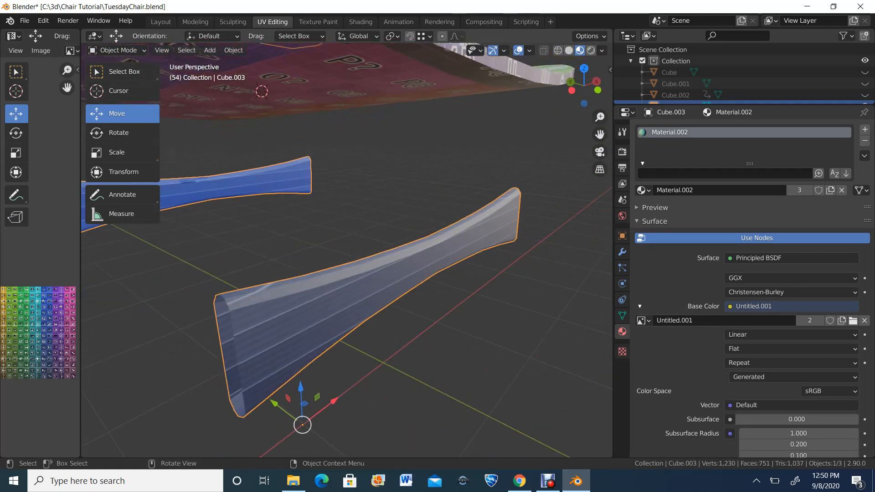
{"action": "left_click", "coordinate": [118, 50]}
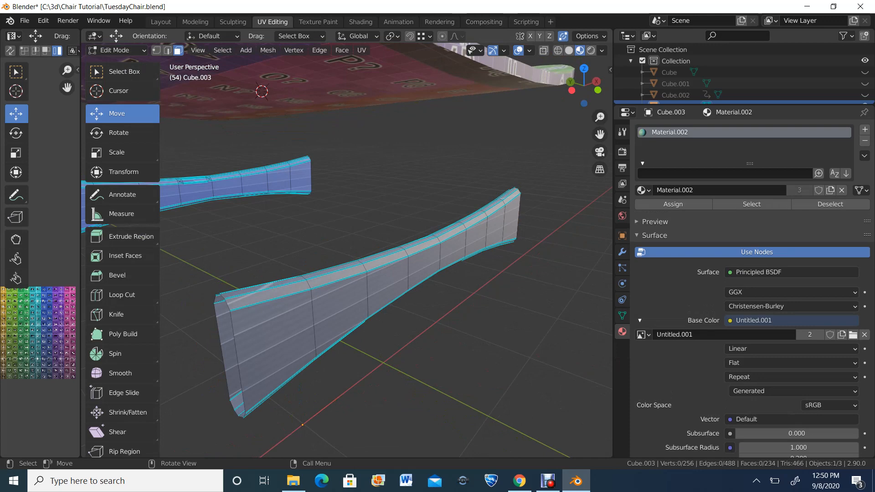
{"action": "middle_click_drag", "start_coordinate": [347, 256], "coordinate": [385, 265]}
{"action": "left_click", "coordinate": [486, 265], "text": "alt"}
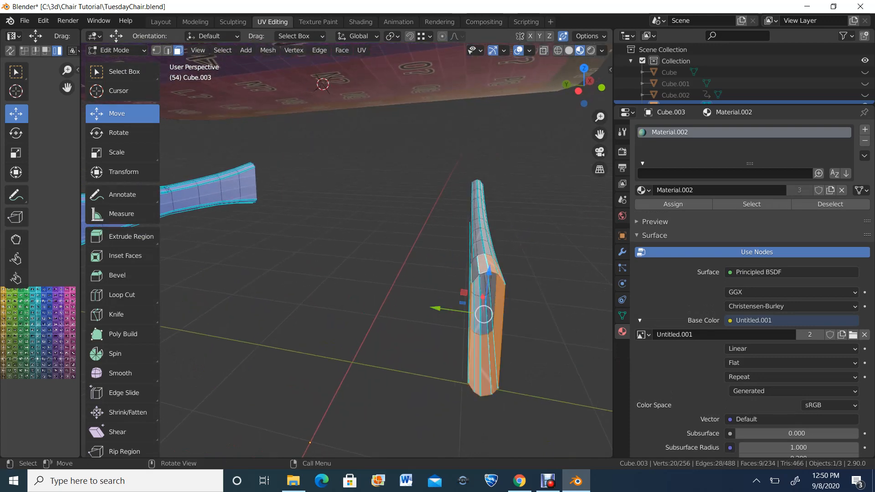
{"action": "key", "text": "2"}
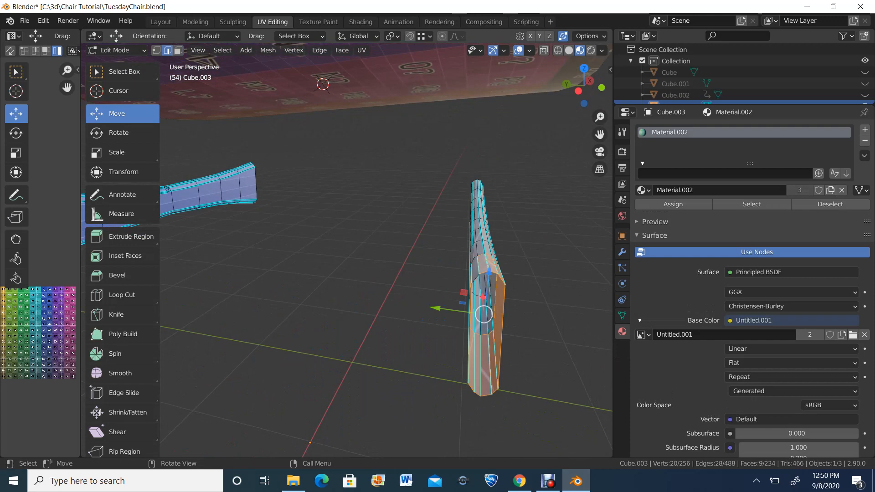
{"action": "key", "text": "alt+a"}
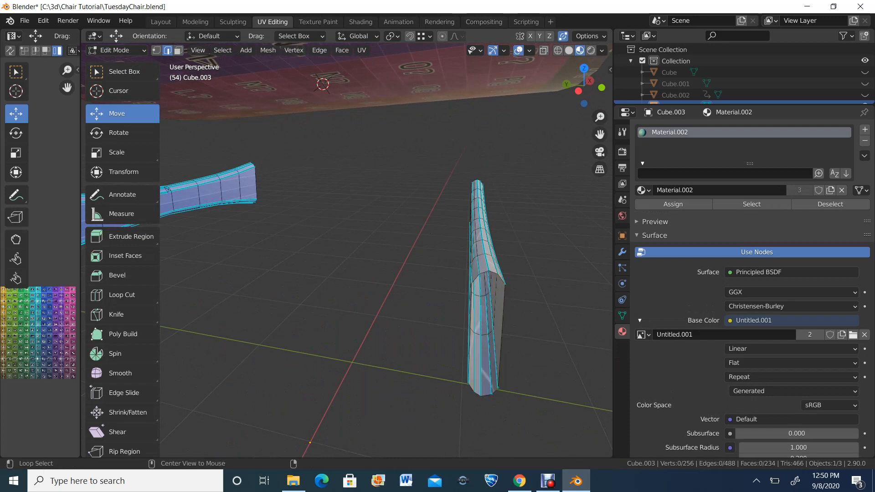
Mark seams around both ends and along one lengthwise edge of the front crossrail, then deselect everything.
{"action": "middle_click_drag", "start_coordinate": [487, 265], "coordinate": [357, 196]}
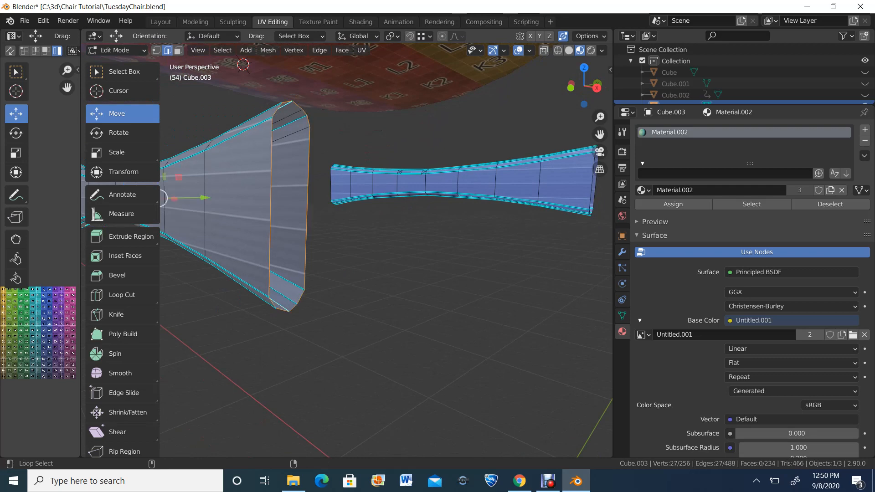
{"action": "scroll", "coordinate": [310, 205], "scroll_direction": "down", "scroll_amount": 2}
{"action": "middle_click_drag", "start_coordinate": [310, 205], "coordinate": [436, 200]}
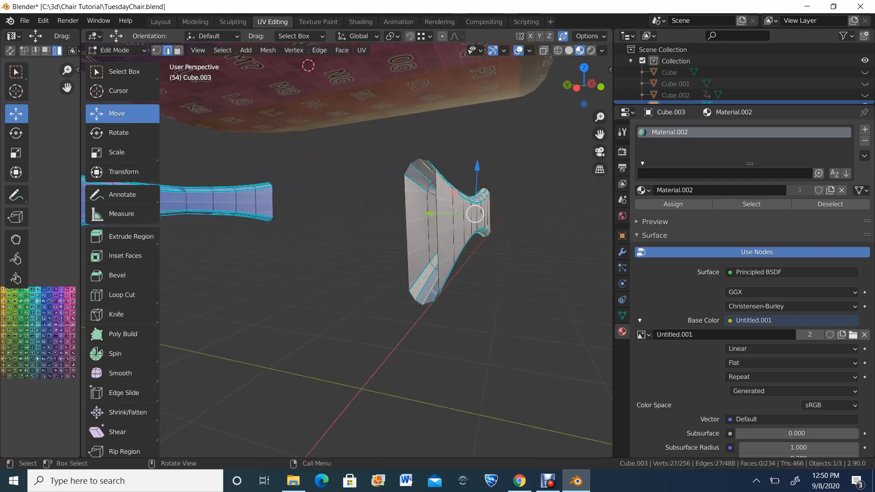
{"action": "scroll", "coordinate": [433, 219], "scroll_direction": "up", "scroll_amount": 1}
{"action": "scroll", "coordinate": [433, 219], "scroll_direction": "down", "scroll_amount": 1}
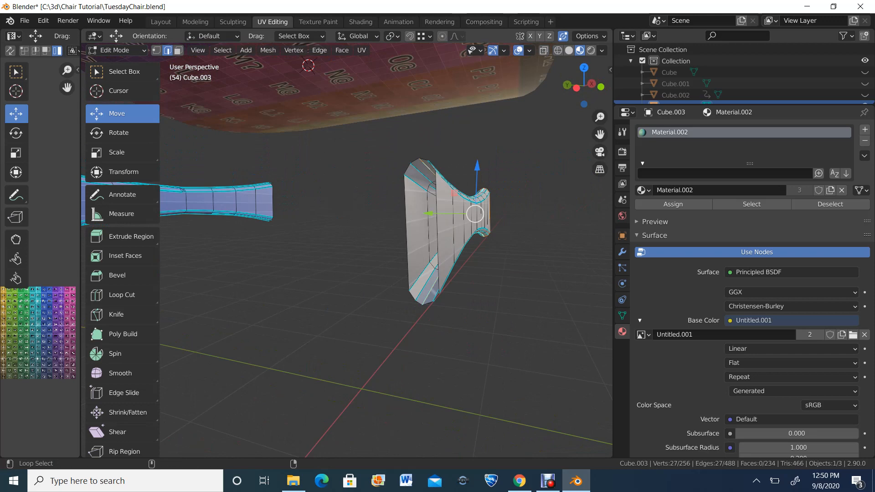
{"action": "middle_click_drag", "start_coordinate": [433, 219], "coordinate": [408, 226]}
{"action": "right_click", "coordinate": [214, 324]}
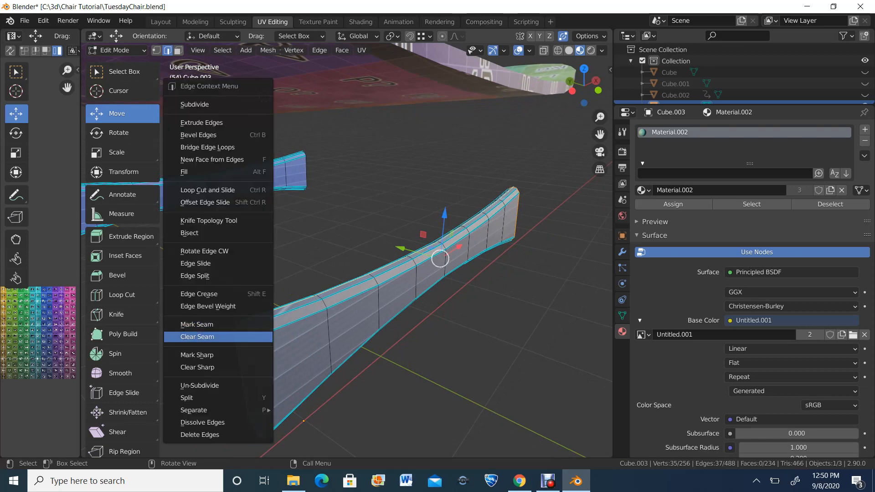
{"action": "left_click", "coordinate": [214, 324]}
{"action": "key", "text": "alt+a"}
{"action": "scroll", "coordinate": [347, 251], "scroll_direction": "down", "scroll_amount": 3}
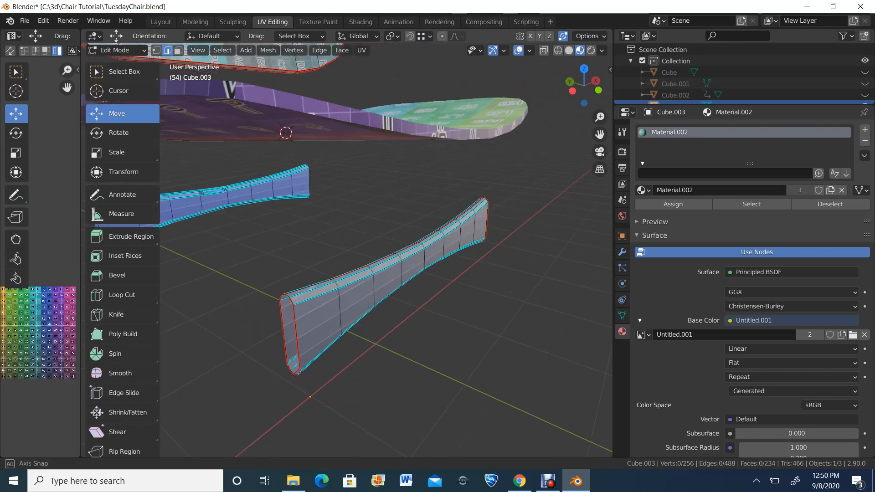
Mark seams around both ends and along the upper lengthwise edge of the rear crossrail.
{"action": "middle_click_drag", "start_coordinate": [346, 251], "coordinate": [323, 217]}
{"action": "scroll", "coordinate": [375, 261], "scroll_direction": "up", "scroll_amount": 3}
{"action": "key", "text": "alt+a"}
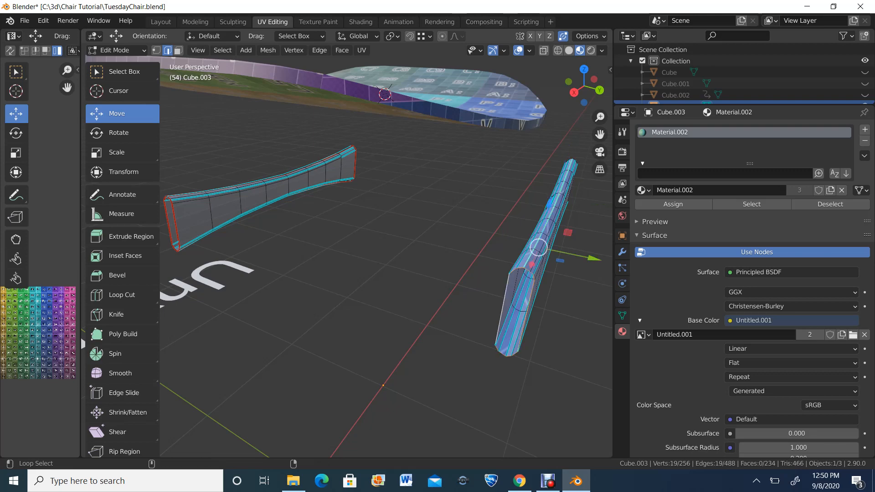
{"action": "middle_click_drag", "start_coordinate": [501, 310], "coordinate": [391, 292]}
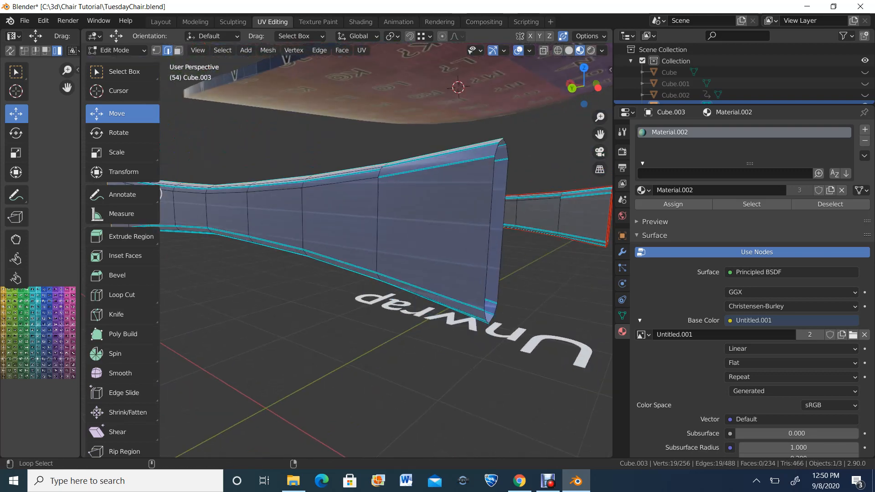
{"action": "middle_click_drag", "start_coordinate": [491, 237], "coordinate": [454, 262]}
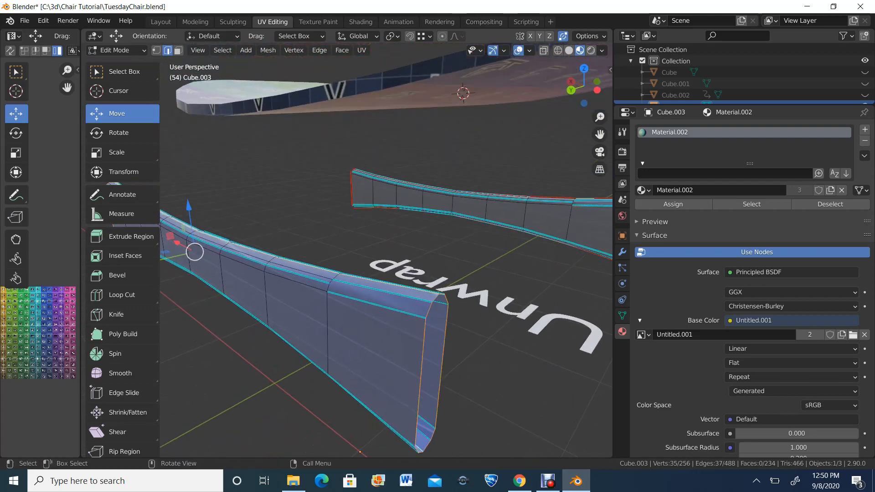
{"action": "key", "text": "ctrl+e"}
{"action": "left_click", "coordinate": [392, 307]}
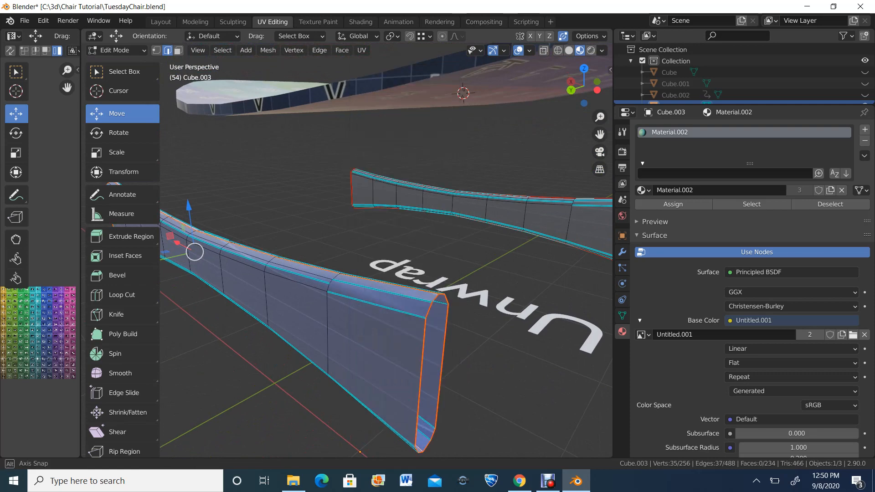
Select all faces of both crossrails, including the hidden ones, in face select mode.
{"action": "middle_click_drag", "start_coordinate": [392, 306], "coordinate": [438, 296]}
{"action": "scroll", "coordinate": [415, 311], "scroll_direction": "down", "scroll_amount": 3}
{"action": "left_click", "coordinate": [179, 51]}
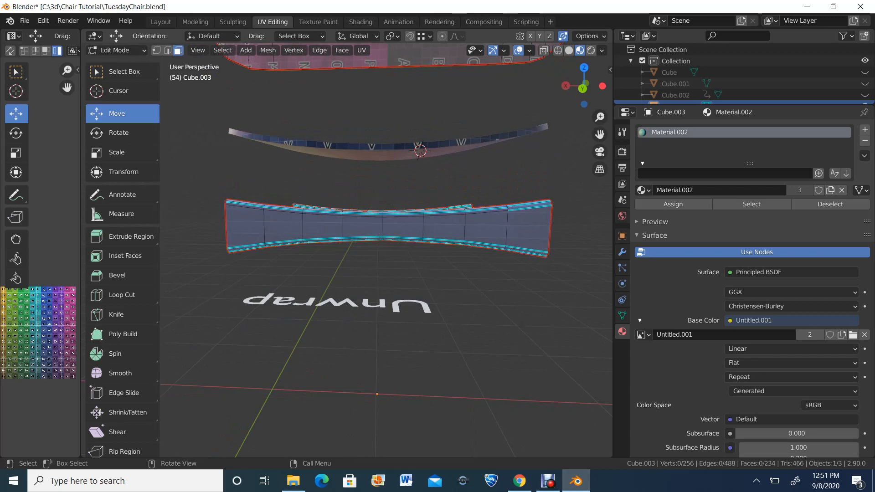
{"action": "left_click_drag", "start_coordinate": [203, 322], "coordinate": [581, 164]}
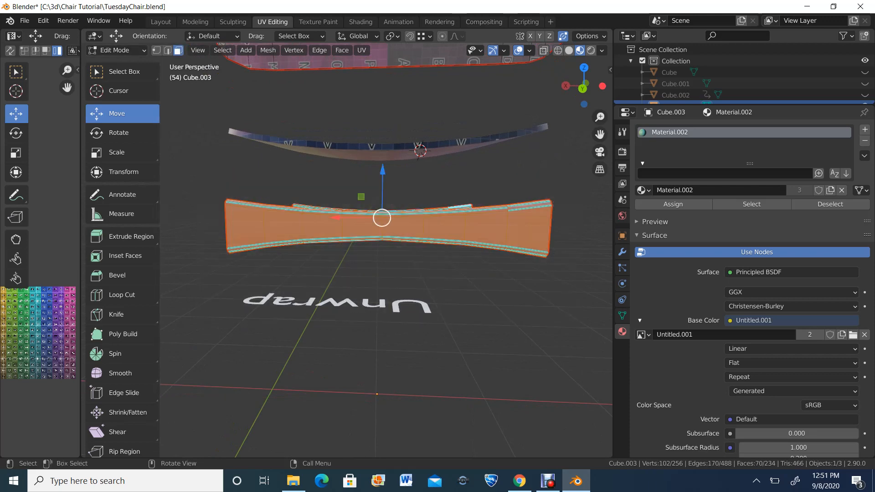
{"action": "middle_click_drag", "start_coordinate": [581, 164], "coordinate": [398, 193]}
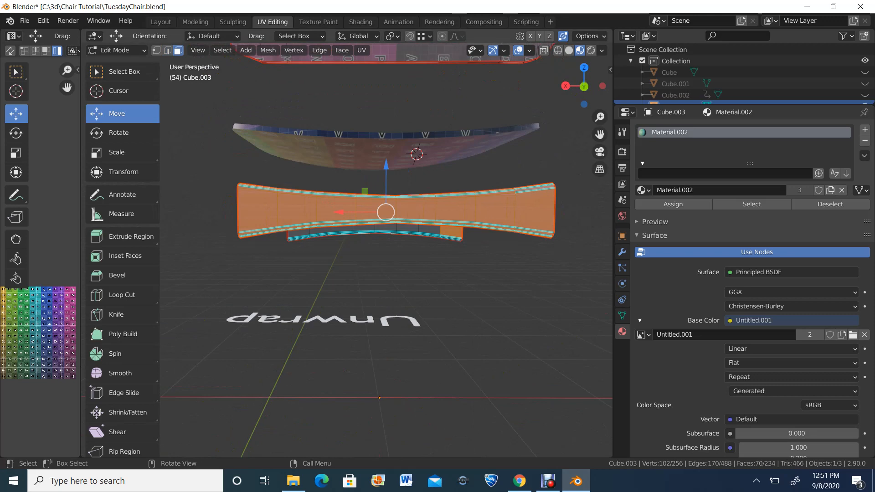
{"action": "left_click_drag", "start_coordinate": [205, 312], "coordinate": [596, 163]}
{"action": "scroll", "coordinate": [410, 218], "scroll_direction": "down", "scroll_amount": 1}
{"action": "middle_click_drag", "start_coordinate": [382, 218], "coordinate": [410, 219]}
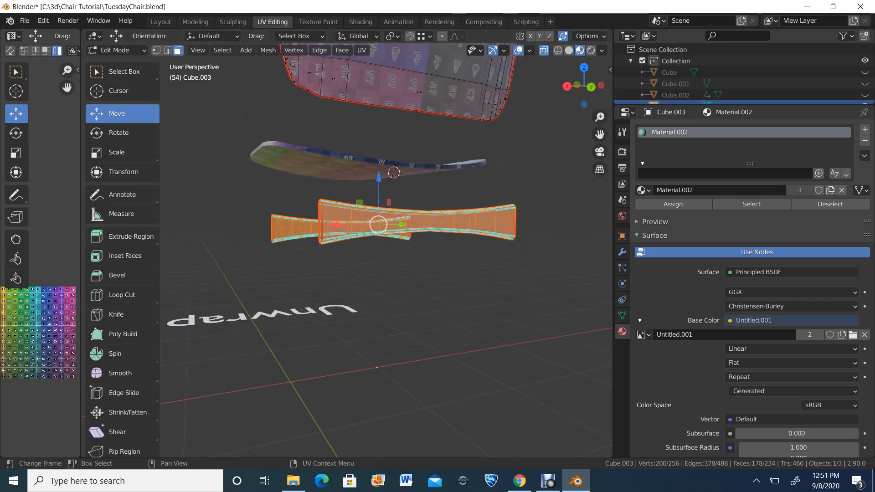
Widen the UV editor and unwrap the selected faces of both crossrails.
{"action": "left_click_drag", "start_coordinate": [81, 237], "coordinate": [512, 237]}
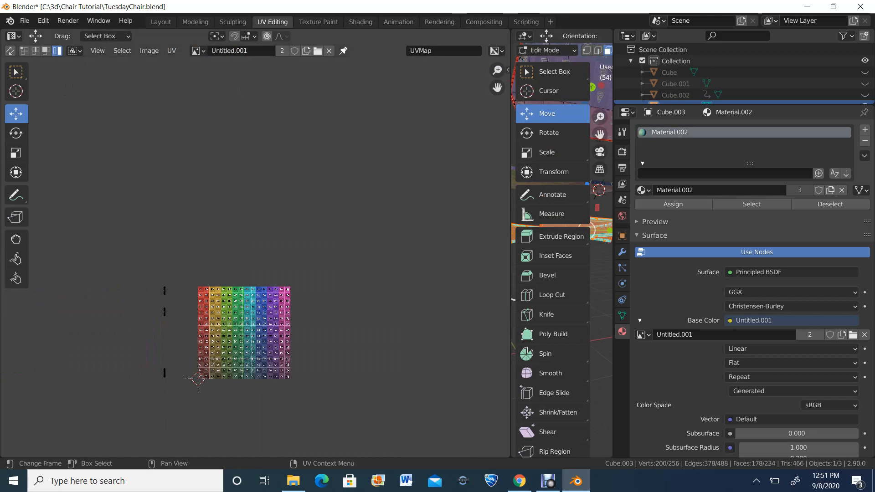
{"action": "key", "text": "u"}
{"action": "key", "text": "Return"}
{"action": "scroll", "coordinate": [255, 258], "scroll_direction": "up", "scroll_amount": 4}
{"action": "scroll", "coordinate": [255, 258], "scroll_direction": "down", "scroll_amount": 2}
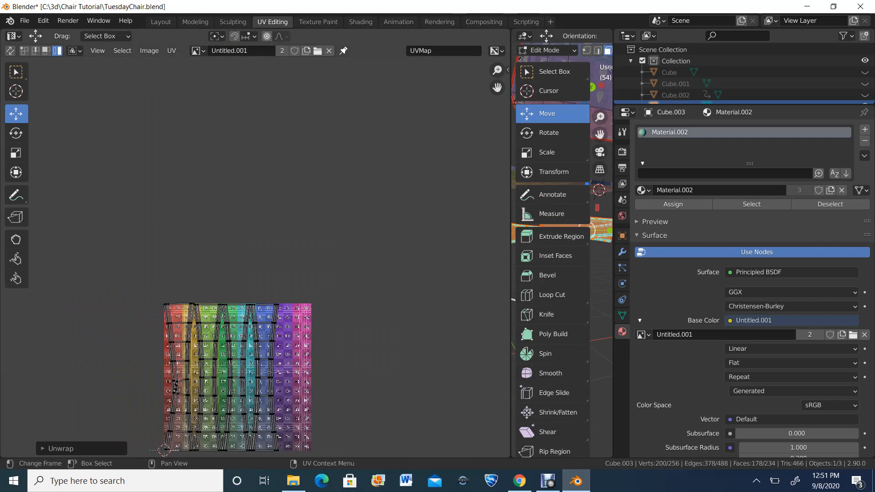
{"action": "scroll", "coordinate": [250, 251], "scroll_direction": "down", "scroll_amount": 1}
Select all of the crossrails' UV islands and move them off the colour grid image, to its left.
{"action": "left_click", "coordinate": [16, 72]}
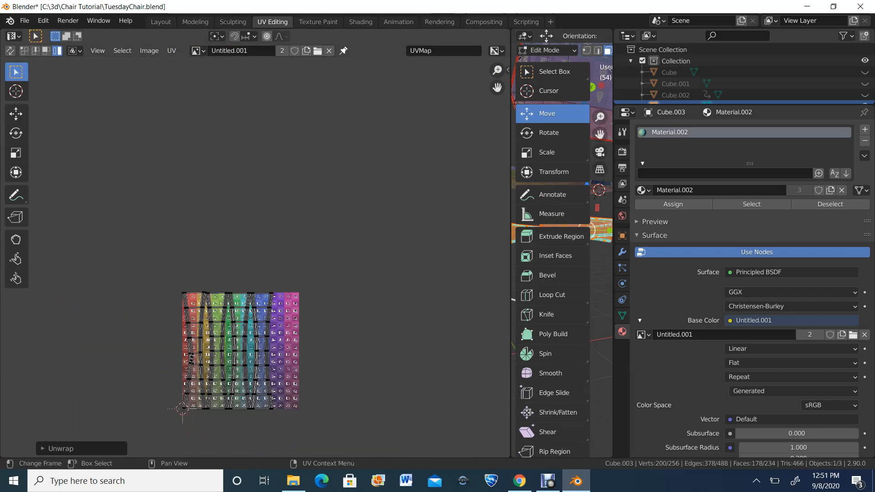
{"action": "left_click_drag", "start_coordinate": [161, 242], "coordinate": [338, 451]}
{"action": "scroll", "coordinate": [256, 258], "scroll_direction": "down", "scroll_amount": 2}
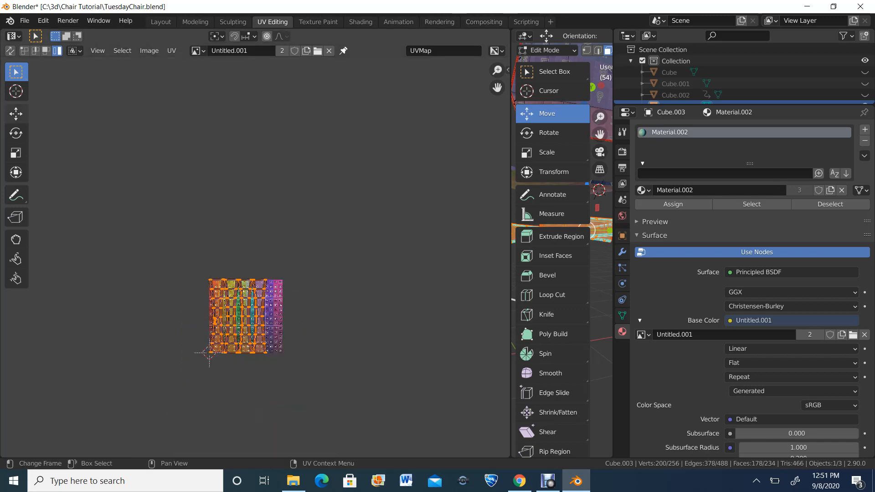
{"action": "left_click", "coordinate": [16, 113]}
{"action": "left_click_drag", "start_coordinate": [237, 316], "coordinate": [47, 375]}
{"action": "left_click", "coordinate": [119, 364]}
{"action": "scroll", "coordinate": [255, 259], "scroll_direction": "up", "scroll_amount": 4}
{"action": "scroll", "coordinate": [255, 258], "scroll_direction": "down", "scroll_amount": 2}
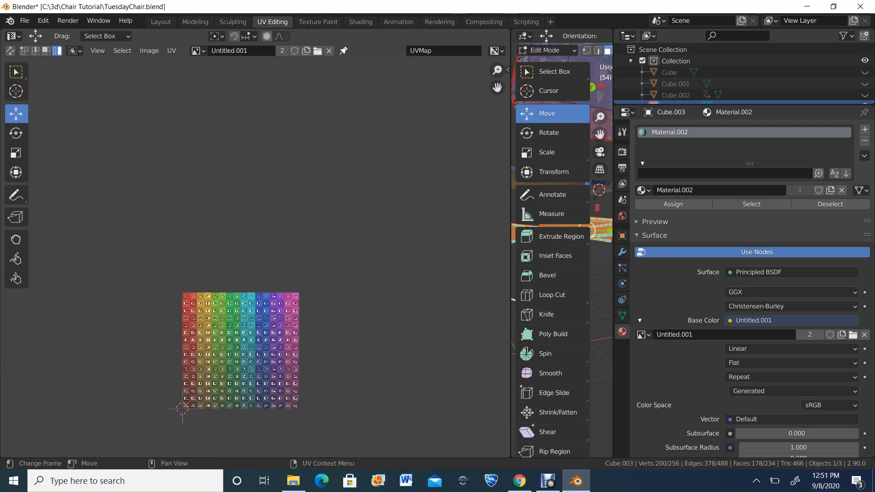
{"action": "middle_click_drag", "start_coordinate": [118, 364], "coordinate": [442, 145]}
{"action": "scroll", "coordinate": [255, 258], "scroll_direction": "up", "scroll_amount": 3}
{"action": "scroll", "coordinate": [256, 259], "scroll_direction": "down", "scroll_amount": 1}
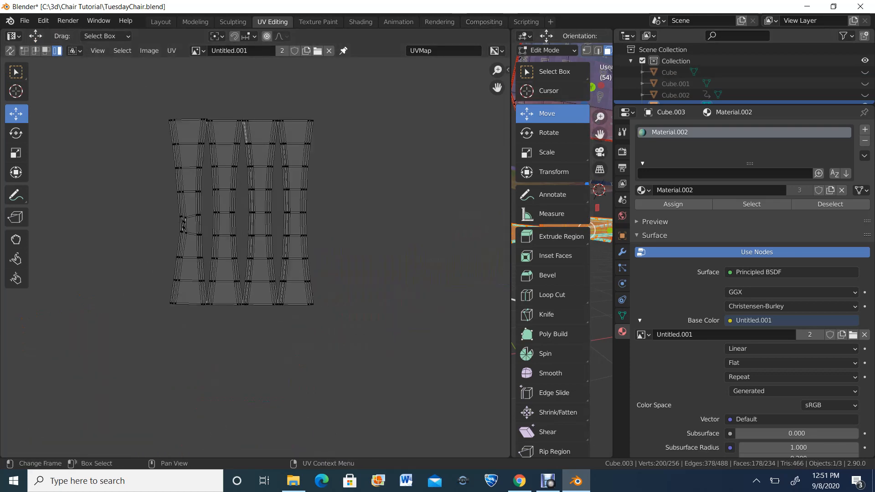
Enlarge the 3D view, return to Object Mode and examine the colour grid texture on the crossrails.
{"action": "left_click_drag", "start_coordinate": [511, 246], "coordinate": [265, 246]}
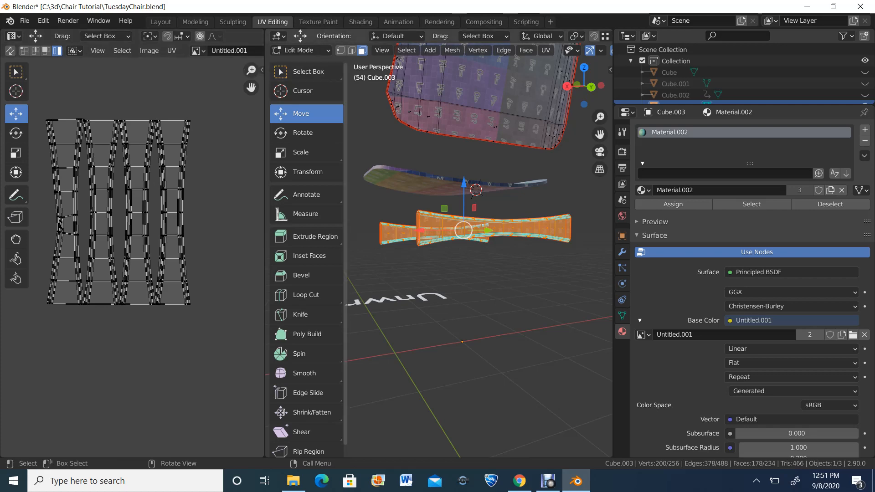
{"action": "left_click", "coordinate": [301, 50]}
{"action": "left_click", "coordinate": [299, 63]}
{"action": "scroll", "coordinate": [438, 251], "scroll_direction": "down", "scroll_amount": 2}
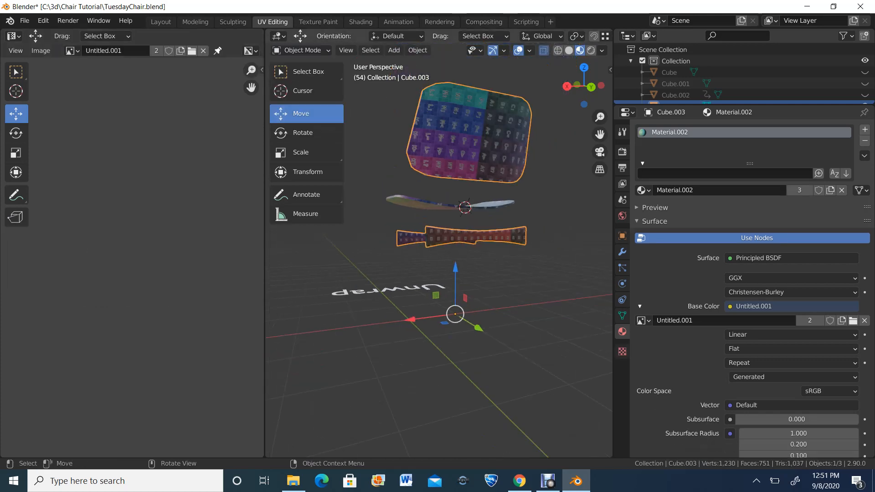
{"action": "middle_click_drag", "start_coordinate": [392, 237], "coordinate": [525, 266]}
{"action": "scroll", "coordinate": [456, 255], "scroll_direction": "up", "scroll_amount": 4}
{"action": "middle_click_drag", "start_coordinate": [455, 255], "coordinate": [476, 200]}
{"action": "scroll", "coordinate": [479, 260], "scroll_direction": "down", "scroll_amount": 3}
{"action": "scroll", "coordinate": [455, 274], "scroll_direction": "up", "scroll_amount": 1}
{"action": "scroll", "coordinate": [455, 273], "scroll_direction": "down", "scroll_amount": 3}
Select the chair seat and enter Edit Mode.
{"action": "left_click", "coordinate": [470, 237]}
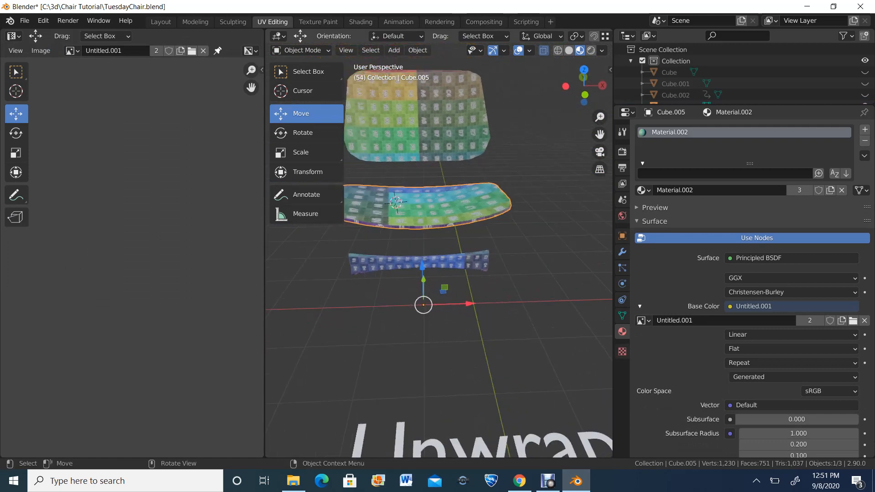
{"action": "scroll", "coordinate": [438, 250], "scroll_direction": "up", "scroll_amount": 1}
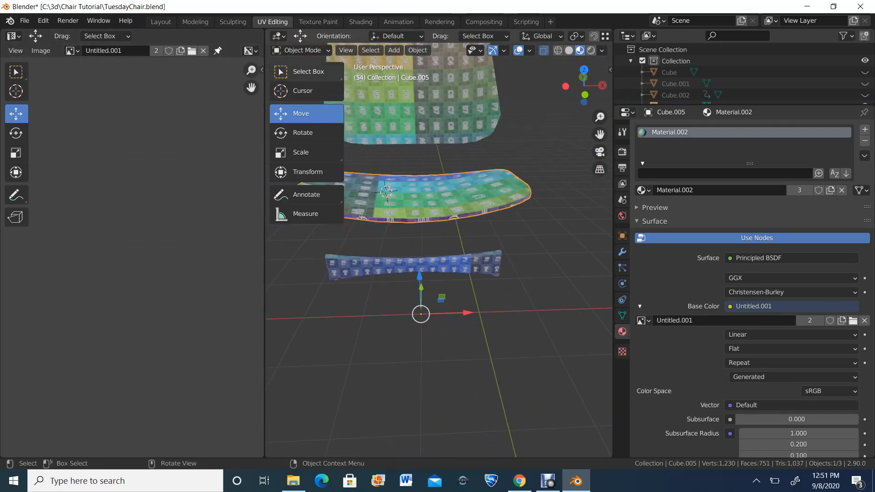
{"action": "left_click", "coordinate": [300, 50]}
{"action": "left_click", "coordinate": [301, 75]}
{"action": "scroll", "coordinate": [439, 251], "scroll_direction": "down", "scroll_amount": 2}
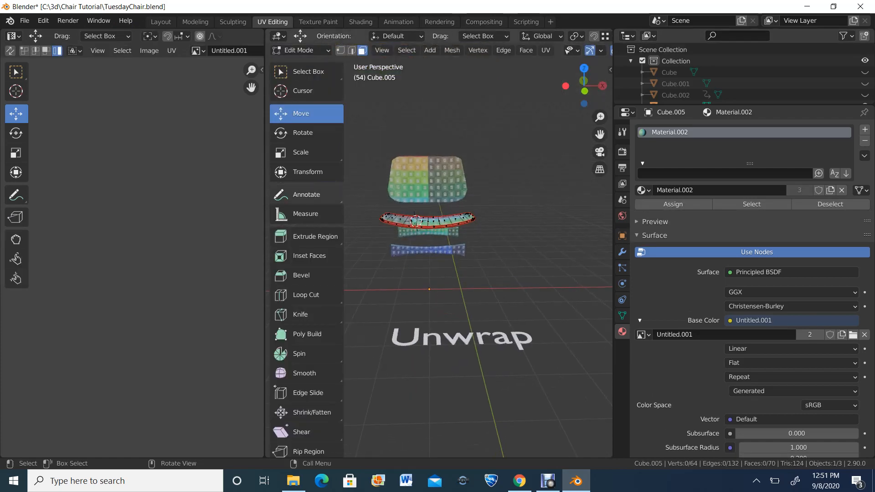
Box-select all of the seat's faces in face select mode, including the underside.
{"action": "middle_click_drag", "start_coordinate": [439, 256], "coordinate": [434, 244]}
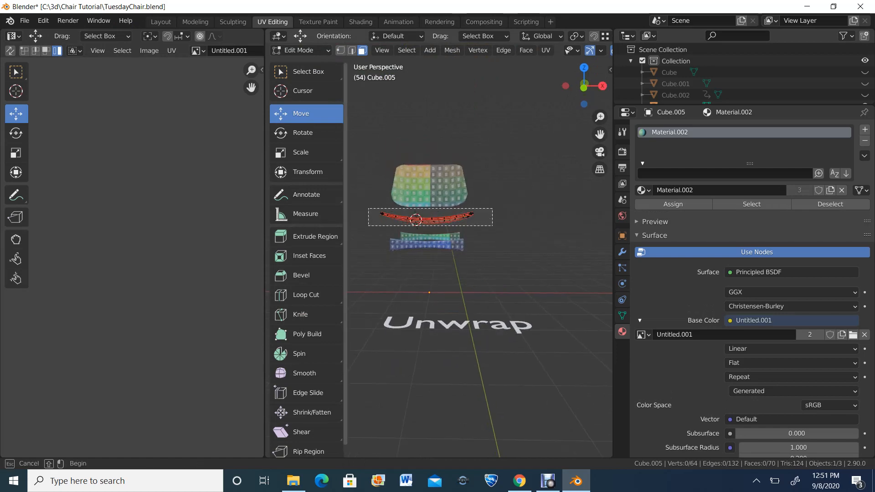
{"action": "left_click_drag", "start_coordinate": [493, 226], "coordinate": [494, 226]}
{"action": "middle_click_drag", "start_coordinate": [460, 228], "coordinate": [524, 227]}
{"action": "scroll", "coordinate": [460, 242], "scroll_direction": "up", "scroll_amount": 4}
{"action": "scroll", "coordinate": [136, 247], "scroll_direction": "down", "scroll_amount": 5}
{"action": "scroll", "coordinate": [135, 247], "scroll_direction": "up", "scroll_amount": 3}
{"action": "scroll", "coordinate": [135, 247], "scroll_direction": "down", "scroll_amount": 3}
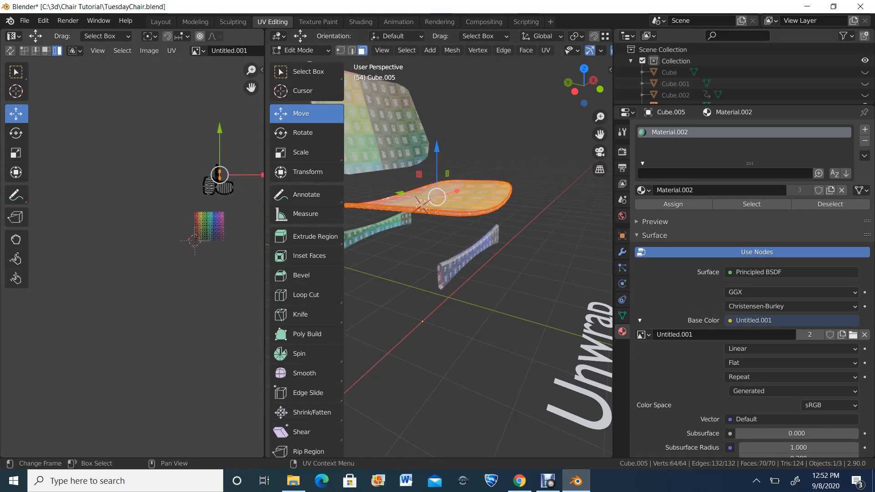
Select all of the seat's UV islands, unwrap the seat again and examine the texture on its surface.
{"action": "scroll", "coordinate": [133, 252], "scroll_direction": "up", "scroll_amount": 3}
{"action": "middle_click_drag", "start_coordinate": [219, 219], "coordinate": [77, 263]}
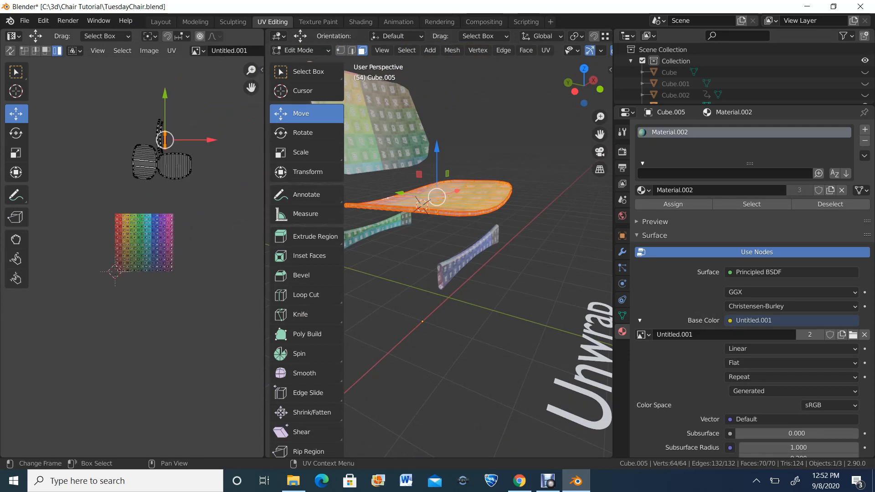
{"action": "left_click_drag", "start_coordinate": [51, 75], "coordinate": [218, 192]}
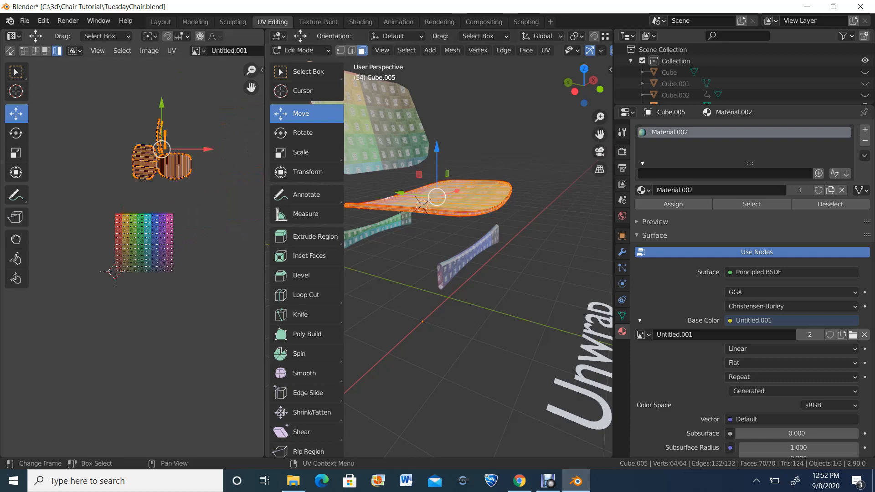
{"action": "key", "text": "u"}
{"action": "middle_click_drag", "start_coordinate": [515, 191], "coordinate": [456, 243]}
{"action": "scroll", "coordinate": [132, 257], "scroll_direction": "up", "scroll_amount": 6}
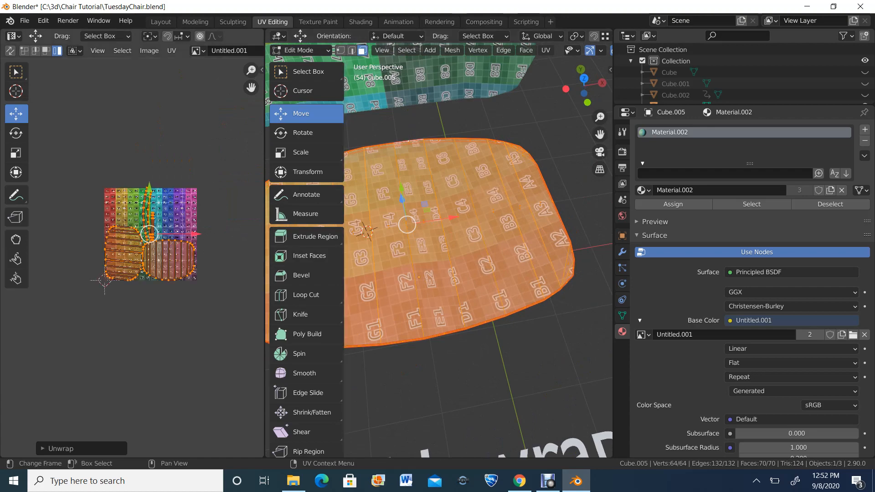
{"action": "scroll", "coordinate": [132, 257], "scroll_direction": "up", "scroll_amount": 5}
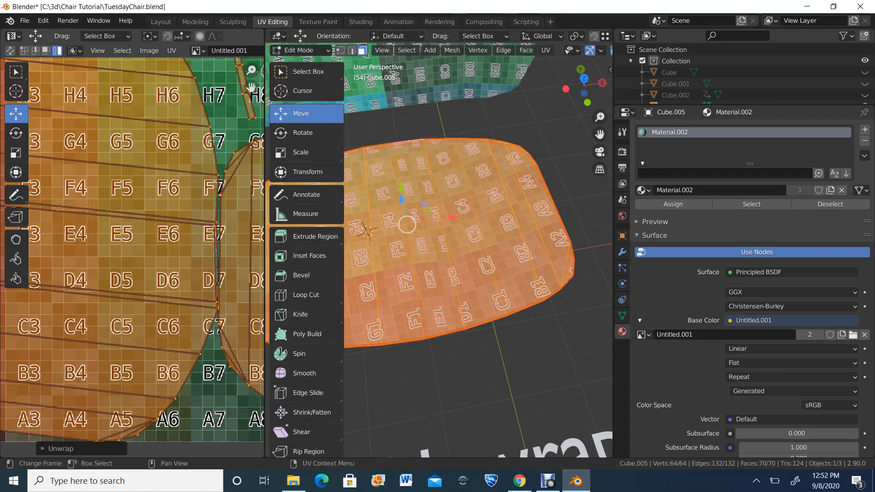
Examine how the seat's unwrapped islands lie on the colour grid and deselect all of its UVs.
{"action": "scroll", "coordinate": [132, 257], "scroll_direction": "down", "scroll_amount": 4}
{"action": "scroll", "coordinate": [133, 257], "scroll_direction": "up", "scroll_amount": 2}
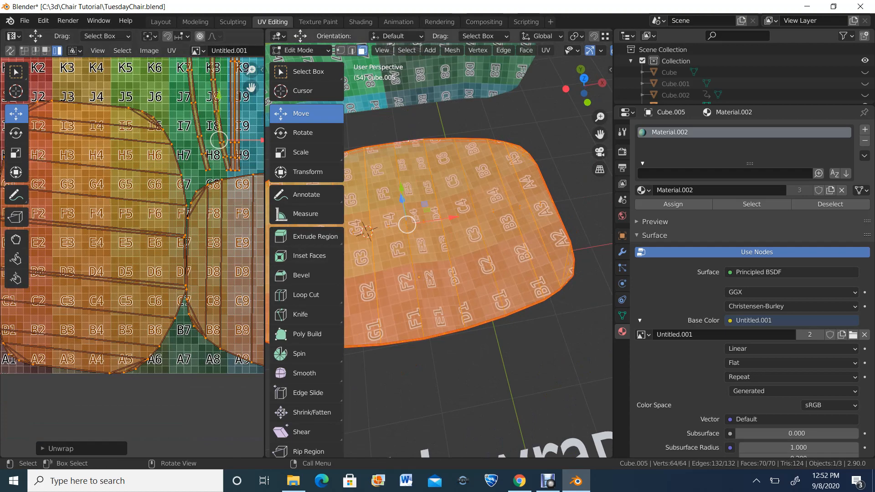
{"action": "scroll", "coordinate": [439, 250], "scroll_direction": "down", "scroll_amount": 4}
{"action": "scroll", "coordinate": [132, 256], "scroll_direction": "down", "scroll_amount": 2}
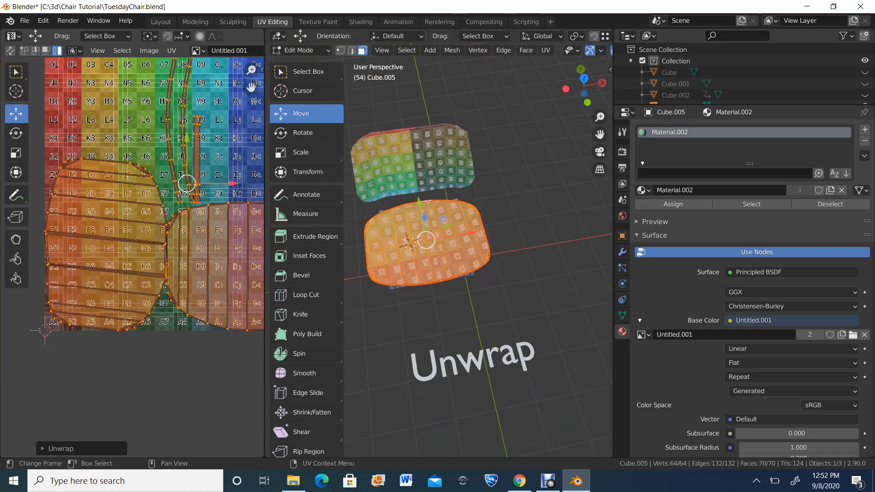
{"action": "key", "text": "alt+a"}
{"action": "scroll", "coordinate": [129, 264], "scroll_direction": "up", "scroll_amount": 1}
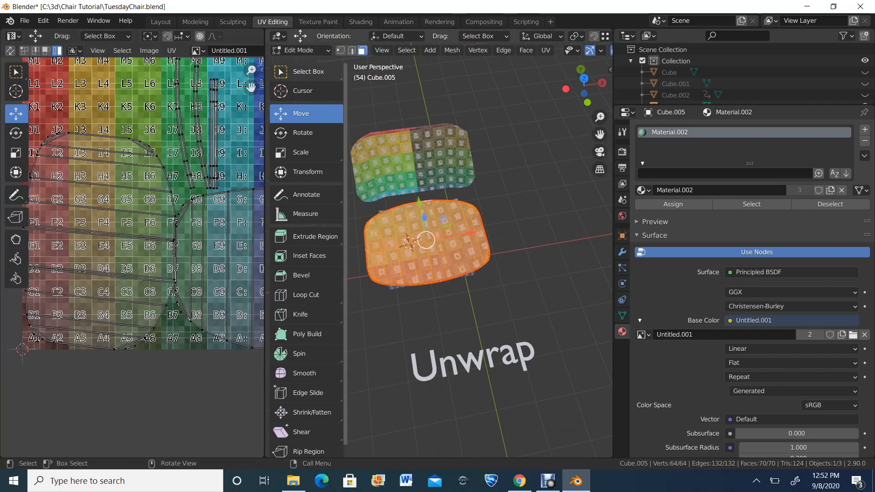
Leave Edit Mode to examine the seat's texture from the side, and put the seat back in Edit Mode.
{"action": "left_click", "coordinate": [300, 50]}
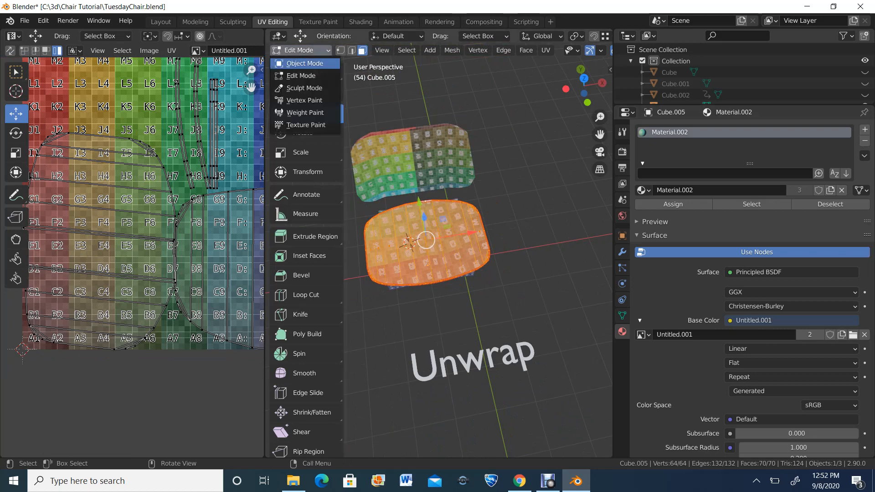
{"action": "left_click", "coordinate": [303, 64]}
{"action": "middle_click_drag", "start_coordinate": [439, 292], "coordinate": [452, 249]}
{"action": "scroll", "coordinate": [452, 250], "scroll_direction": "up", "scroll_amount": 1}
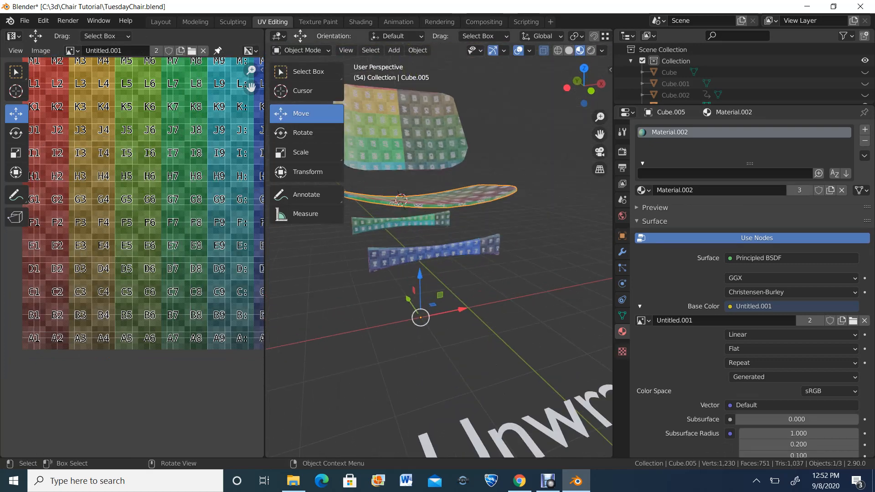
{"action": "left_click", "coordinate": [299, 51]}
{"action": "left_click", "coordinate": [303, 76]}
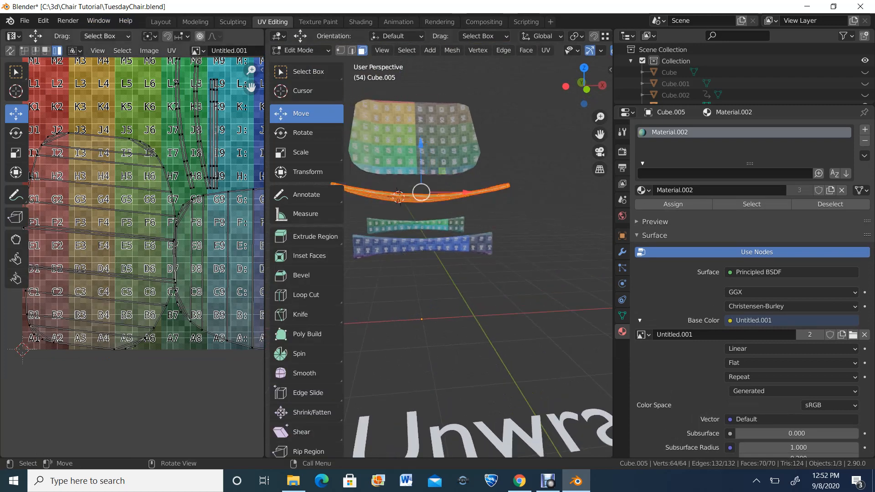
In the Layout workspace, select all of the seat's vertices in Edit Mode and merge them by distance.
{"action": "left_click", "coordinate": [161, 21]}
{"action": "scroll", "coordinate": [364, 273], "scroll_direction": "down", "scroll_amount": 2}
{"action": "middle_click_drag", "start_coordinate": [365, 274], "coordinate": [380, 251]}
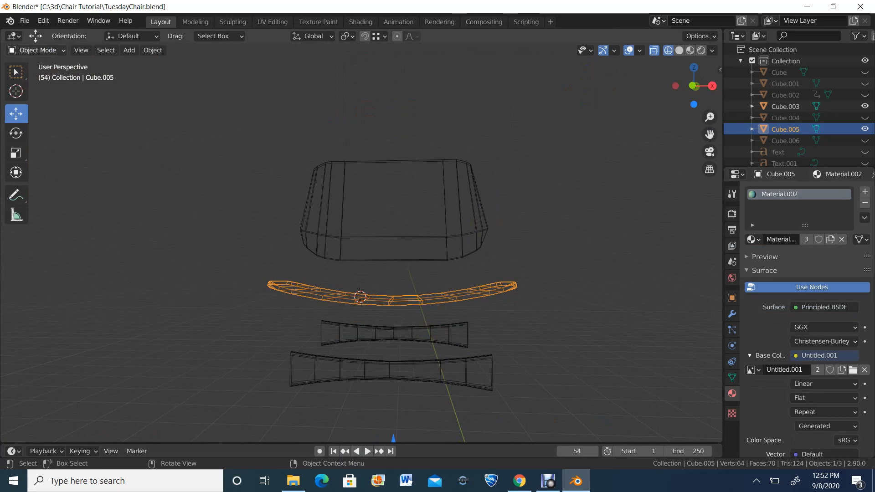
{"action": "left_click", "coordinate": [37, 50]}
{"action": "left_click", "coordinate": [36, 75]}
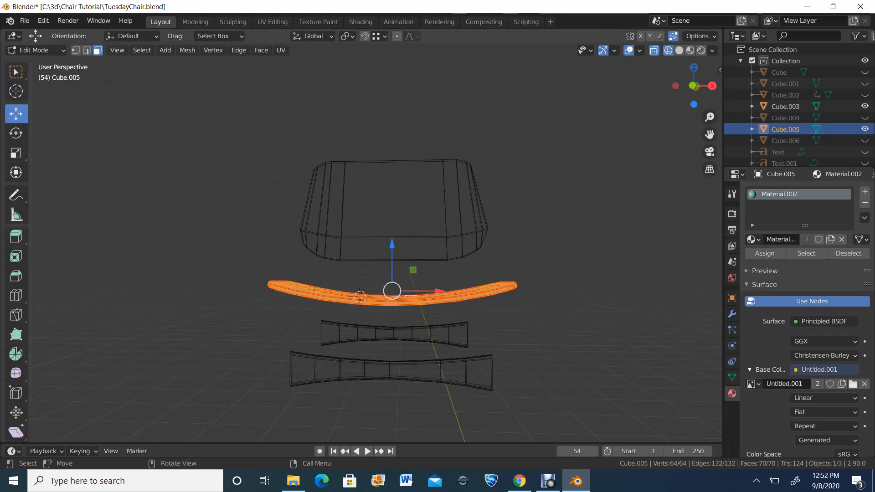
{"action": "left_click_drag", "start_coordinate": [232, 255], "coordinate": [618, 337]}
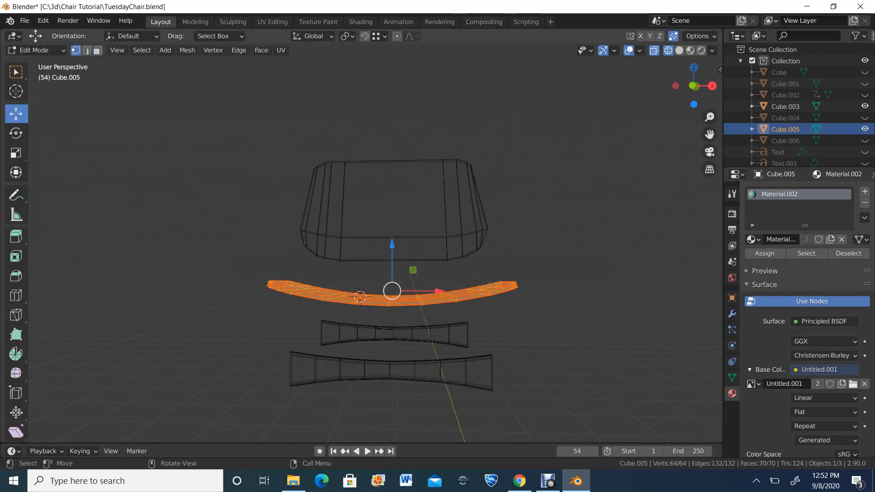
{"action": "left_click", "coordinate": [235, 250]}
{"action": "left_click_drag", "start_coordinate": [235, 250], "coordinate": [571, 336]}
{"action": "key", "text": "m"}
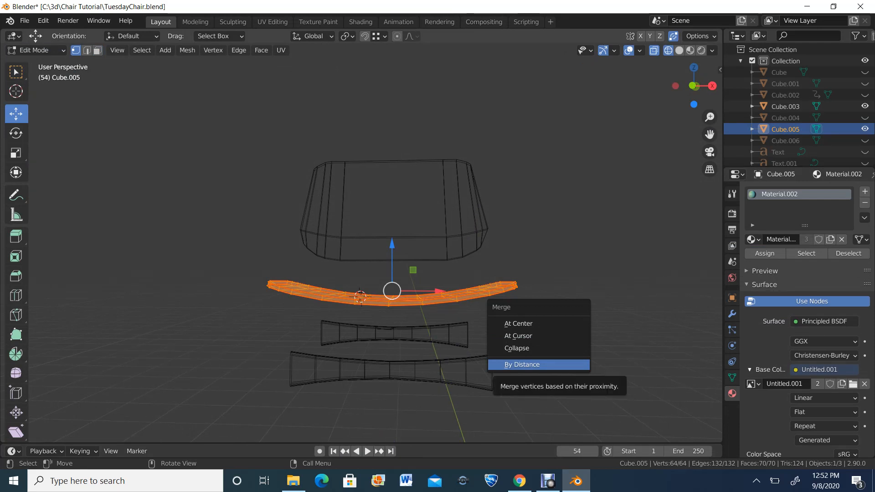
{"action": "left_click", "coordinate": [522, 365]}
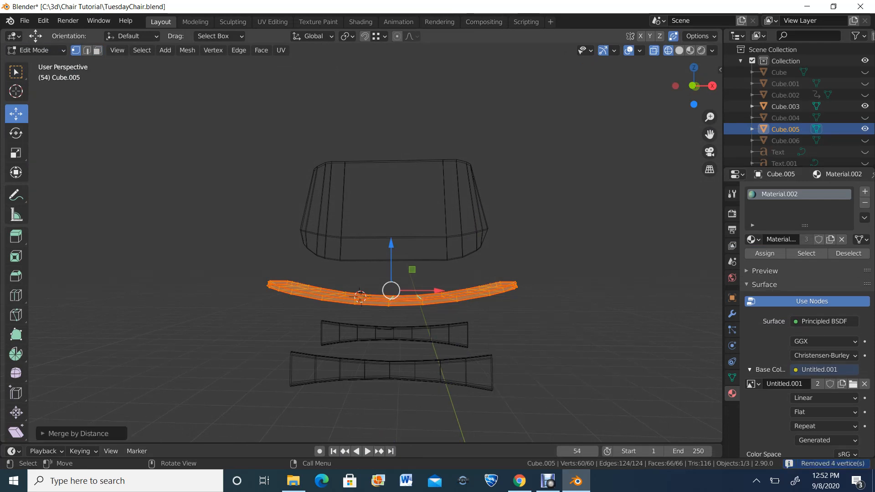
Inspect the seat's mesh after the merge and box-select all of its faces in face select mode.
{"action": "scroll", "coordinate": [522, 296], "scroll_direction": "down", "scroll_amount": 1}
{"action": "mouse_move", "coordinate": [519, 291]}
{"action": "middle_mouse_down"}
{"action": "mouse_move", "coordinate": [531, 326]}
{"action": "mouse_move", "coordinate": [507, 287]}
{"action": "middle_mouse_up"}
{"action": "scroll", "coordinate": [531, 326], "scroll_direction": "up", "scroll_amount": 3}
{"action": "left_click", "coordinate": [531, 331]}
{"action": "scroll", "coordinate": [532, 331], "scroll_direction": "down", "scroll_amount": 1}
{"action": "scroll", "coordinate": [504, 301], "scroll_direction": "down", "scroll_amount": 1}
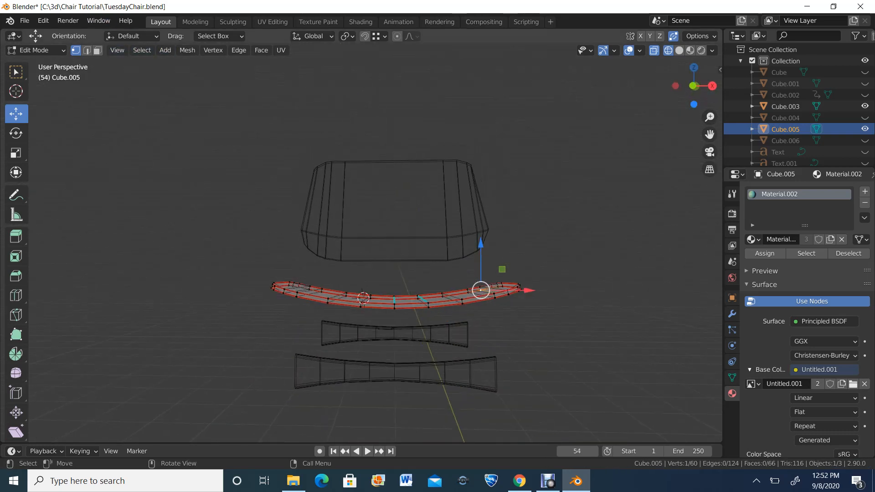
{"action": "left_click_drag", "start_coordinate": [202, 233], "coordinate": [602, 357]}
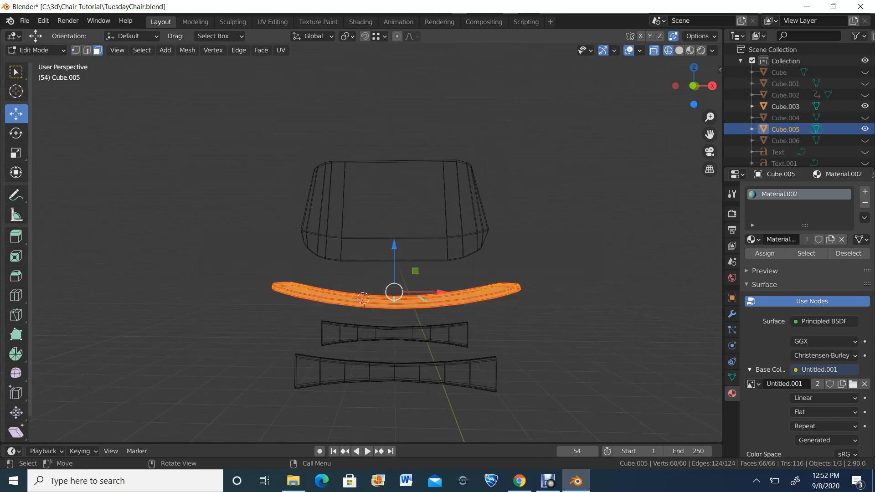
In the UV Editing workspace, unwrap the merged seat again and examine the colour grid on its top surface.
{"action": "left_click", "coordinate": [272, 21]}
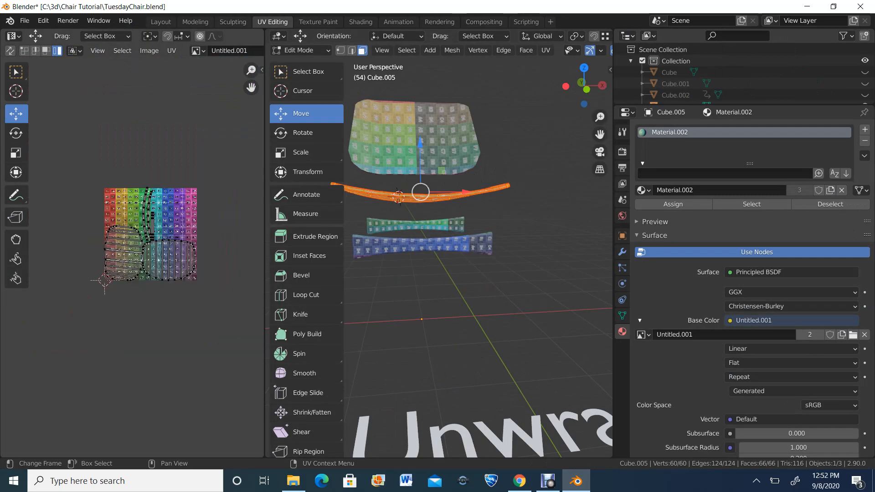
{"action": "scroll", "coordinate": [132, 258], "scroll_direction": "down", "scroll_amount": 1}
{"action": "key", "text": "u"}
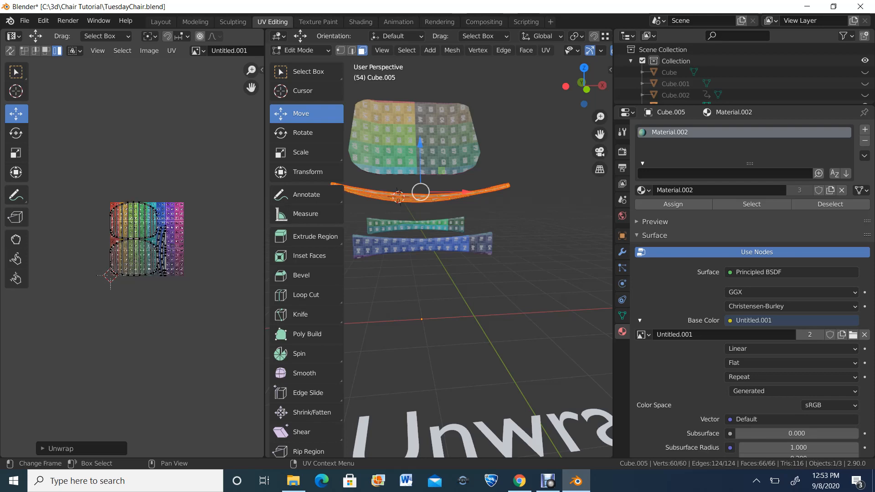
{"action": "scroll", "coordinate": [132, 259], "scroll_direction": "up", "scroll_amount": 4}
{"action": "middle_click_drag", "start_coordinate": [410, 255], "coordinate": [379, 355]}
{"action": "scroll", "coordinate": [394, 302], "scroll_direction": "up", "scroll_amount": 3}
{"action": "scroll", "coordinate": [410, 256], "scroll_direction": "down", "scroll_amount": 3}
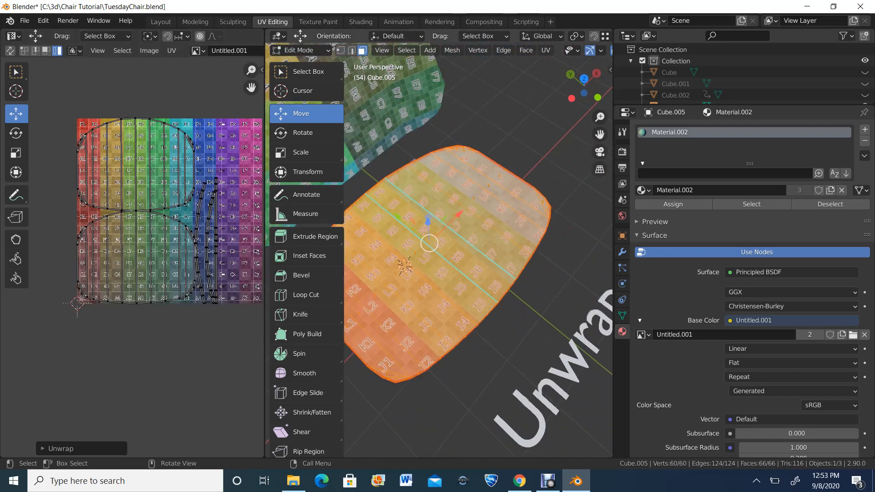
Select all of the seat's UV islands and move them off the colour grid into the empty space below and left of it.
{"action": "scroll", "coordinate": [132, 258], "scroll_direction": "down", "scroll_amount": 1}
{"action": "scroll", "coordinate": [131, 258], "scroll_direction": "down", "scroll_amount": 3}
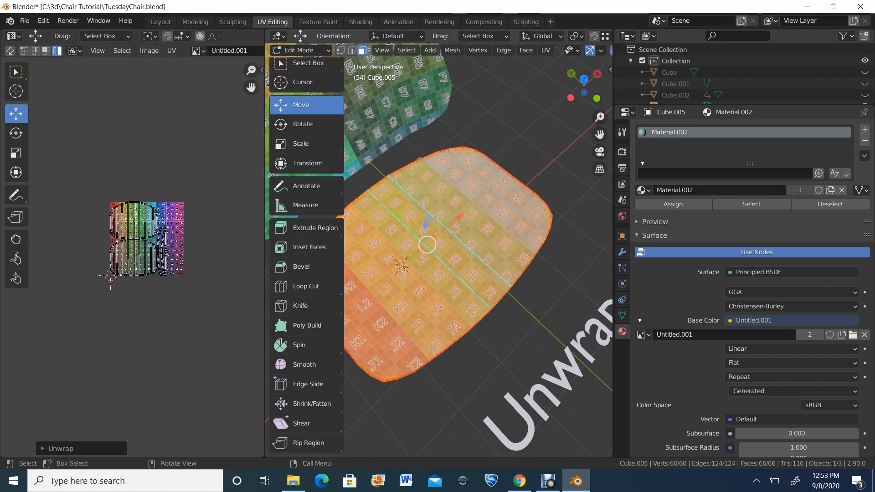
{"action": "key", "text": "a"}
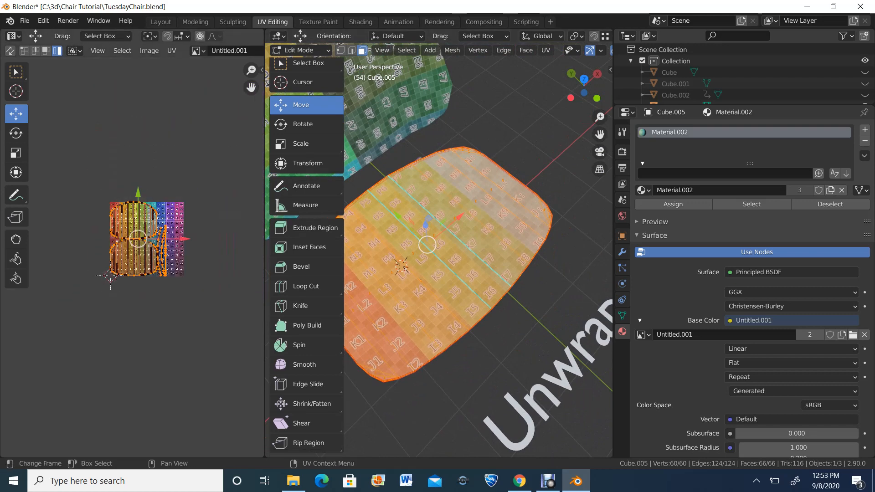
{"action": "key", "text": "g"}
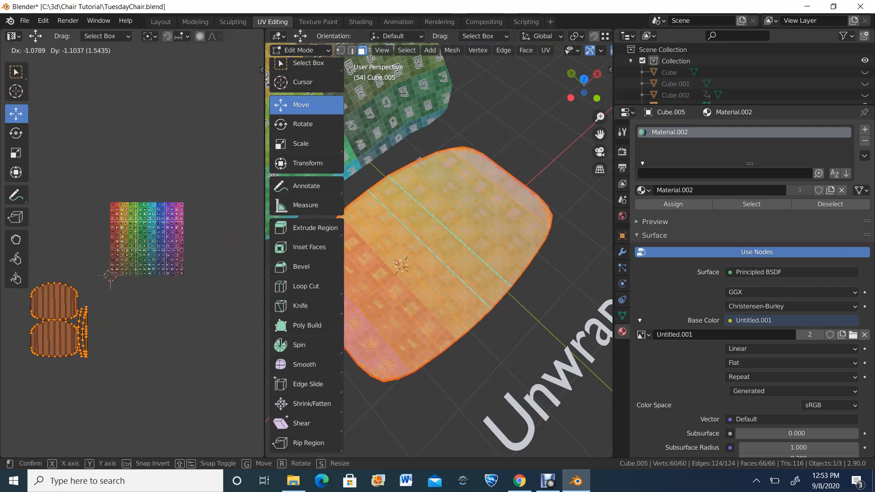
{"action": "left_click", "coordinate": [255, 383]}
{"action": "scroll", "coordinate": [131, 257], "scroll_direction": "down", "scroll_amount": 3}
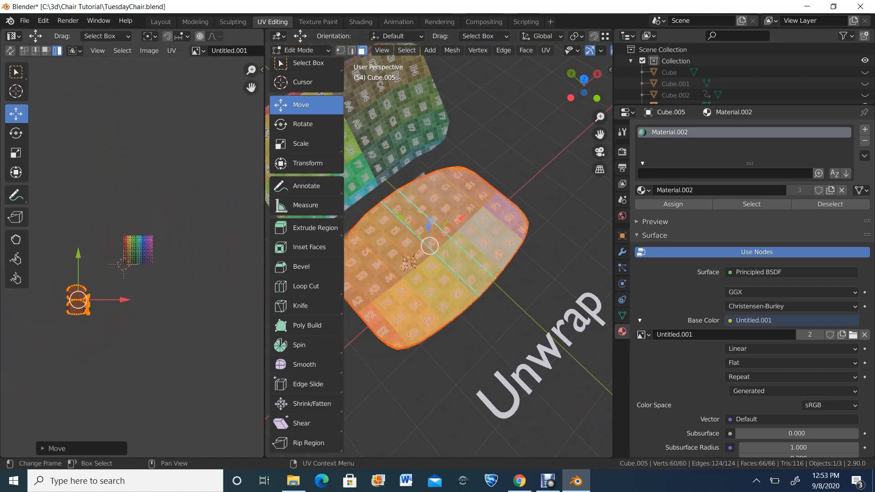
{"action": "key", "text": "g"}
{"action": "left_click", "coordinate": [103, 270]}
{"action": "scroll", "coordinate": [478, 255], "scroll_direction": "down", "scroll_amount": 3}
{"action": "middle_click_drag", "start_coordinate": [479, 273], "coordinate": [397, 217]}
{"action": "scroll", "coordinate": [447, 256], "scroll_direction": "up", "scroll_amount": 4}
{"action": "scroll", "coordinate": [446, 255], "scroll_direction": "down", "scroll_amount": 2}
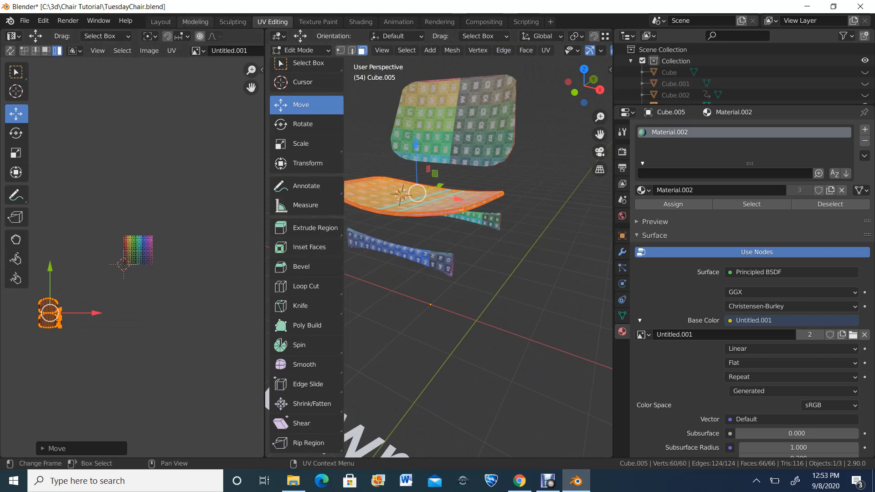
In the Layout workspace, unhide all objects and join the backrest and crossrails mesh to the seat.
{"action": "left_click", "coordinate": [161, 21]}
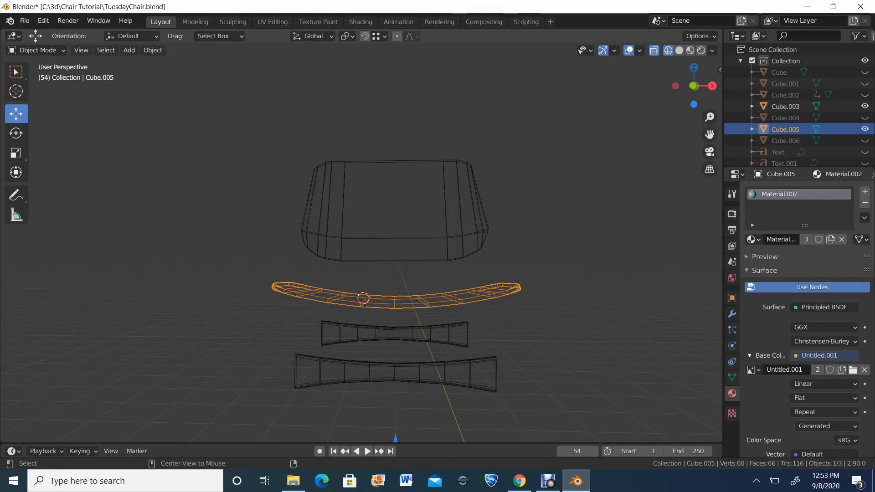
{"action": "key", "text": "alt+h"}
{"action": "scroll", "coordinate": [361, 246], "scroll_direction": "down", "scroll_amount": 4}
{"action": "middle_click_drag", "start_coordinate": [392, 211], "coordinate": [364, 233]}
{"action": "left_click", "coordinate": [365, 234]}
{"action": "scroll", "coordinate": [364, 235], "scroll_direction": "up", "scroll_amount": 2}
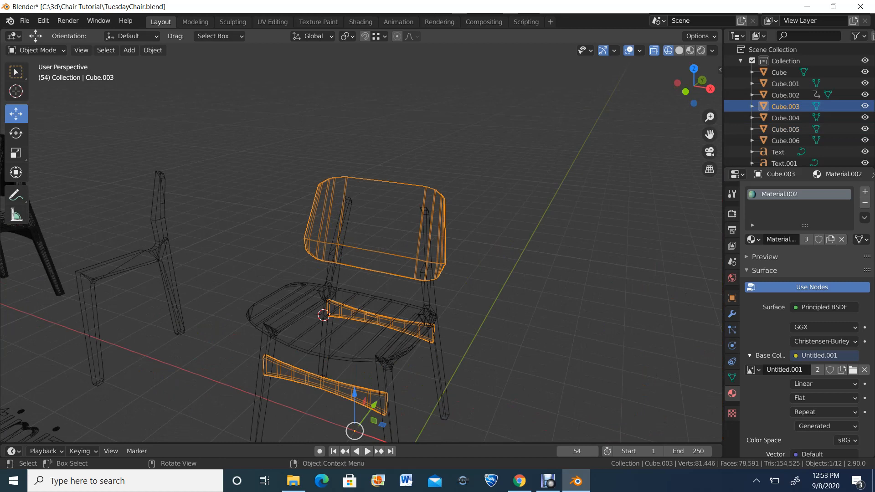
{"action": "left_click", "coordinate": [351, 328], "text": "shift"}
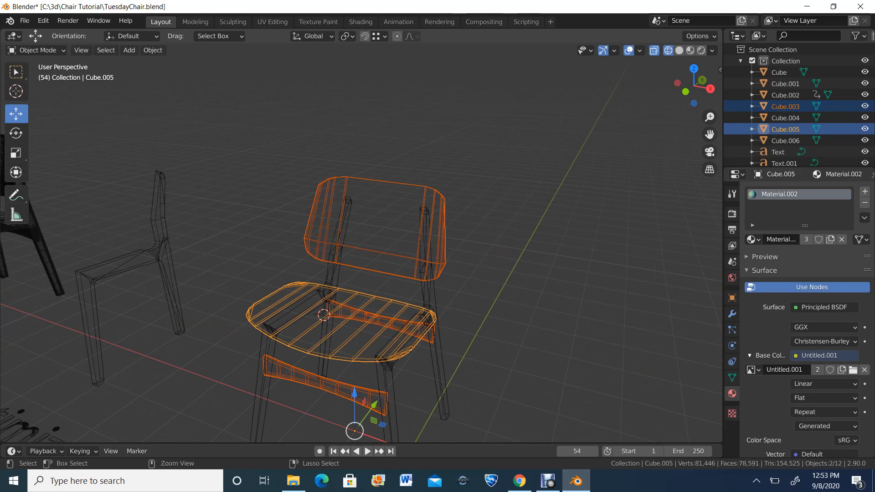
{"action": "key", "text": "ctrl+j"}
Join the seat, backrest and crossrails mesh to the chair's leg frame.
{"action": "middle_click_drag", "start_coordinate": [351, 328], "coordinate": [345, 305]}
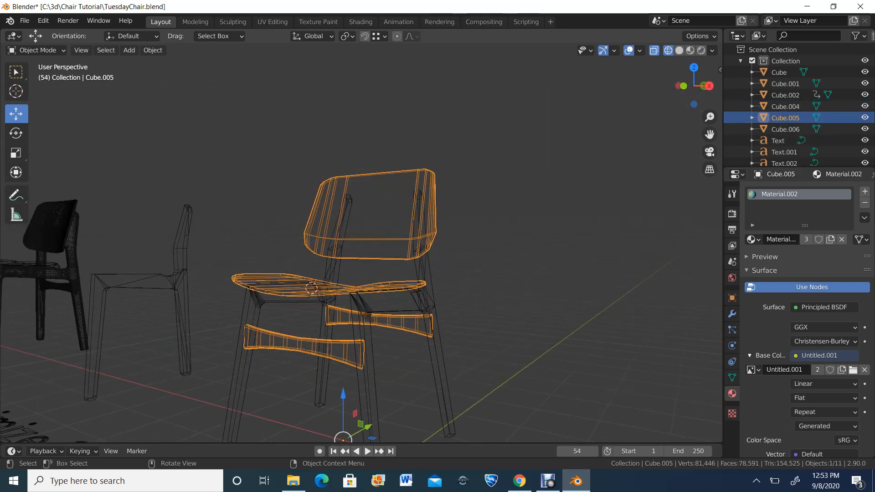
{"action": "left_click", "coordinate": [373, 356], "text": "shift"}
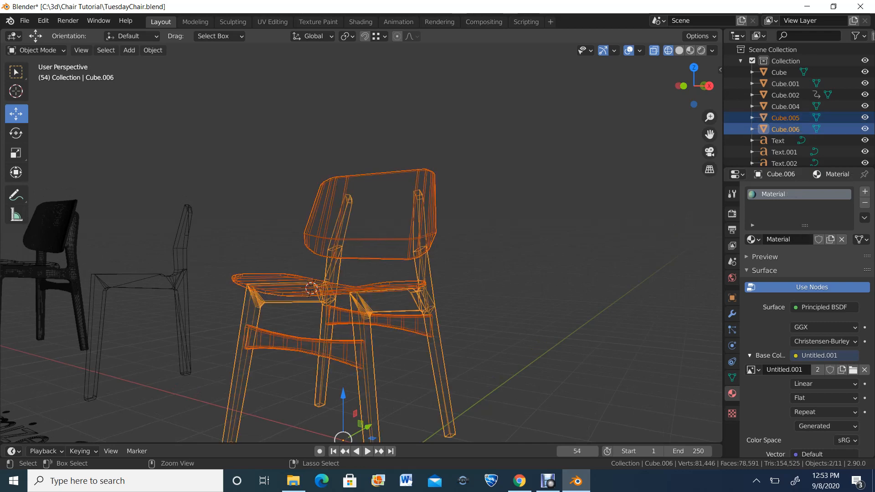
{"action": "key", "text": "ctrl+j"}
{"action": "middle_click_drag", "start_coordinate": [373, 355], "coordinate": [308, 351]}
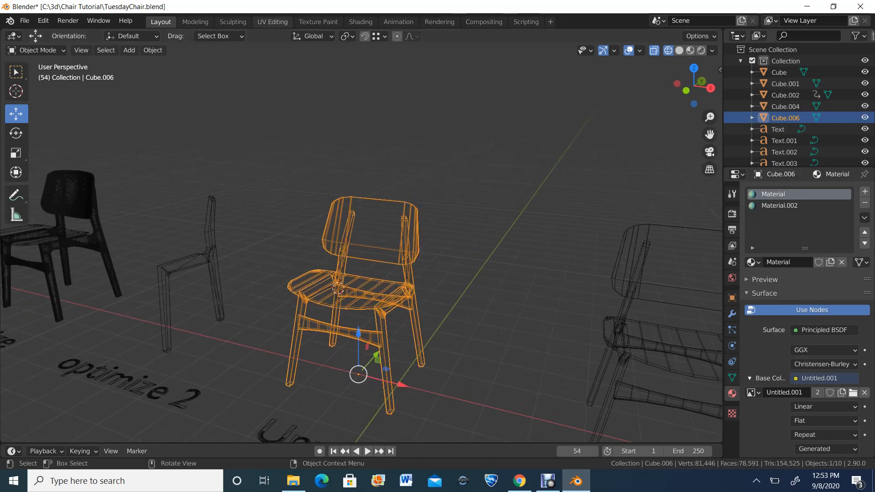
Enlarge the UV editor and examine the layout of the joined chair's UV islands around the colour grid.
{"action": "left_click", "coordinate": [272, 22]}
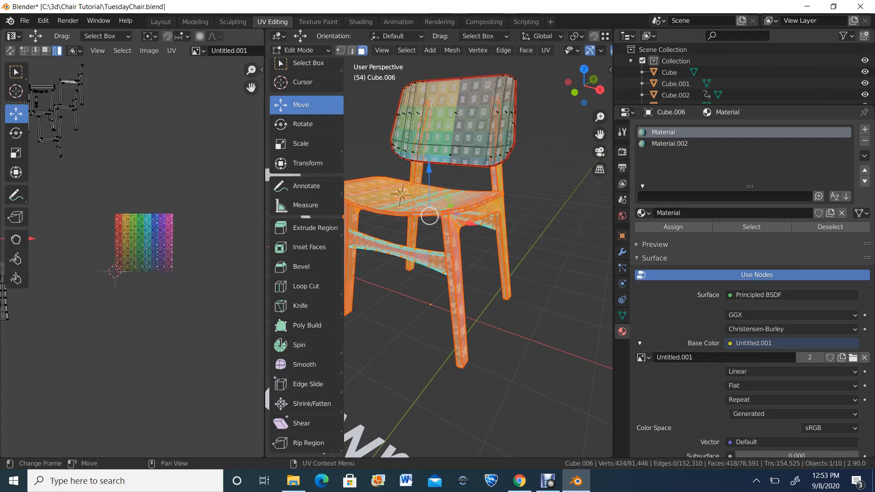
{"action": "left_click_drag", "start_coordinate": [264, 70], "coordinate": [576, 69]}
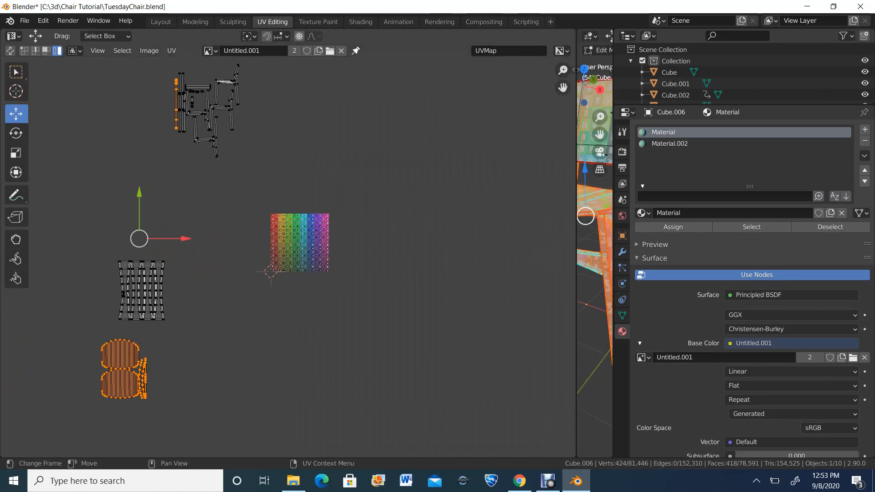
{"action": "scroll", "coordinate": [288, 257], "scroll_direction": "down", "scroll_amount": 5}
{"action": "scroll", "coordinate": [288, 257], "scroll_direction": "up", "scroll_amount": 2}
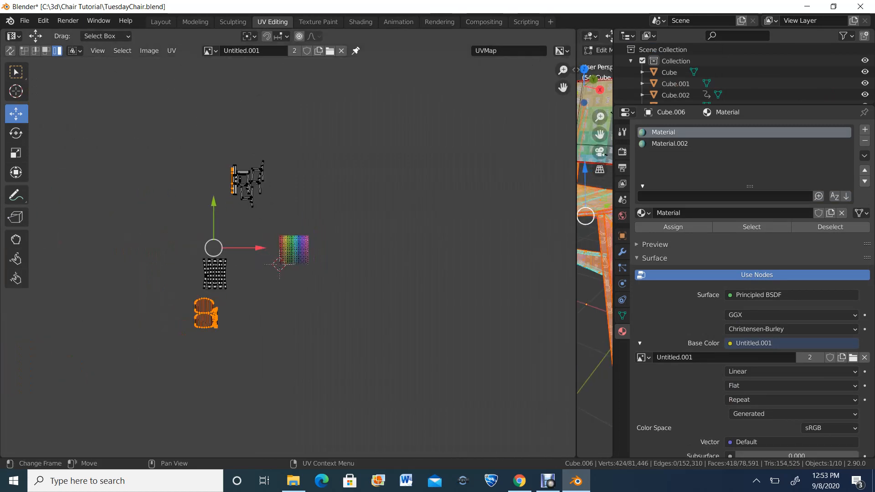
{"action": "left_click_drag", "start_coordinate": [577, 173], "coordinate": [345, 173]}
Enlarge the 3D view and compare the size of the texture's characters on the legs and crossrails.
{"action": "scroll", "coordinate": [479, 251], "scroll_direction": "up", "scroll_amount": 3}
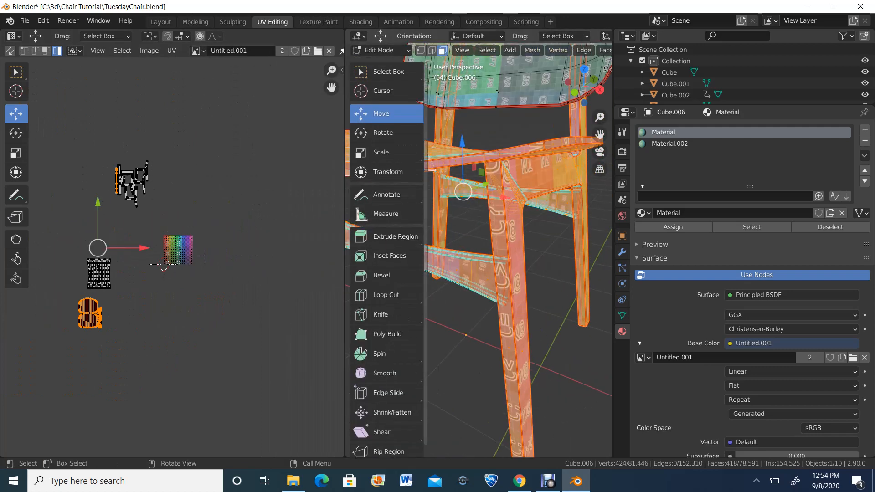
{"action": "left_click_drag", "start_coordinate": [344, 51], "coordinate": [154, 51]}
{"action": "scroll", "coordinate": [383, 250], "scroll_direction": "up", "scroll_amount": 3}
{"action": "scroll", "coordinate": [383, 250], "scroll_direction": "down", "scroll_amount": 2}
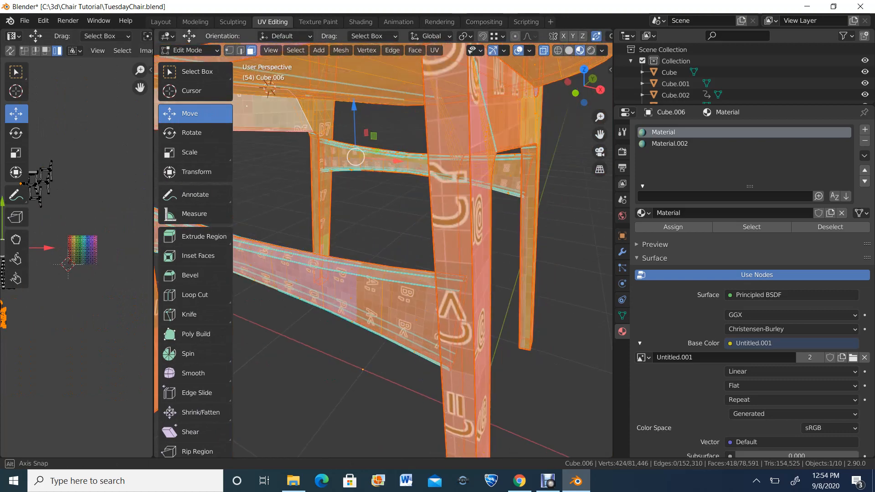
{"action": "middle_click_drag", "start_coordinate": [383, 251], "coordinate": [422, 255]}
{"action": "scroll", "coordinate": [383, 251], "scroll_direction": "up", "scroll_amount": 1}
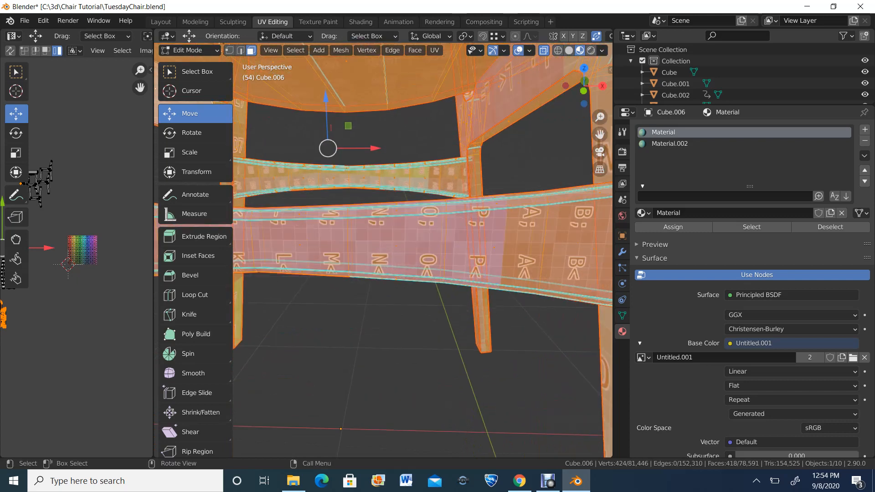
{"action": "scroll", "coordinate": [383, 251], "scroll_direction": "down", "scroll_amount": 2}
{"action": "scroll", "coordinate": [77, 258], "scroll_direction": "down", "scroll_amount": 5}
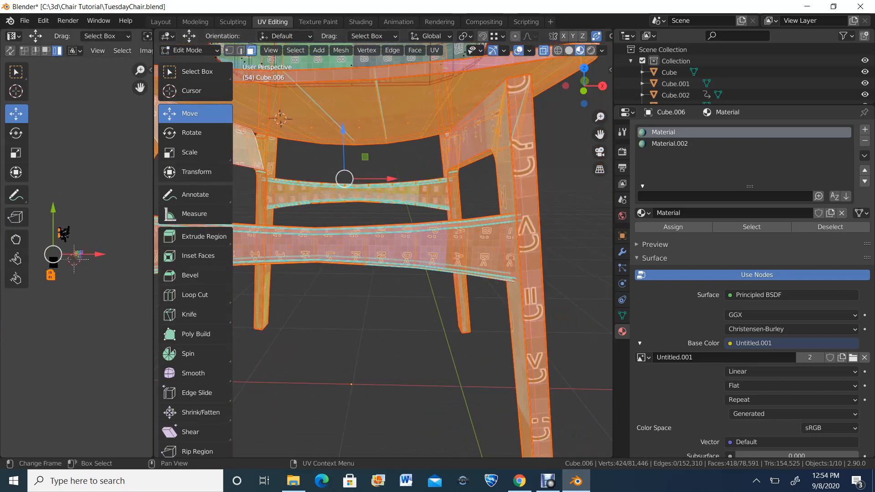
Enlarge the UV editor, select the crossrails' four strip-shaped UV islands and scale them down moderately.
{"action": "left_click_drag", "start_coordinate": [154, 250], "coordinate": [445, 250]}
{"action": "scroll", "coordinate": [222, 256], "scroll_direction": "up", "scroll_amount": 8}
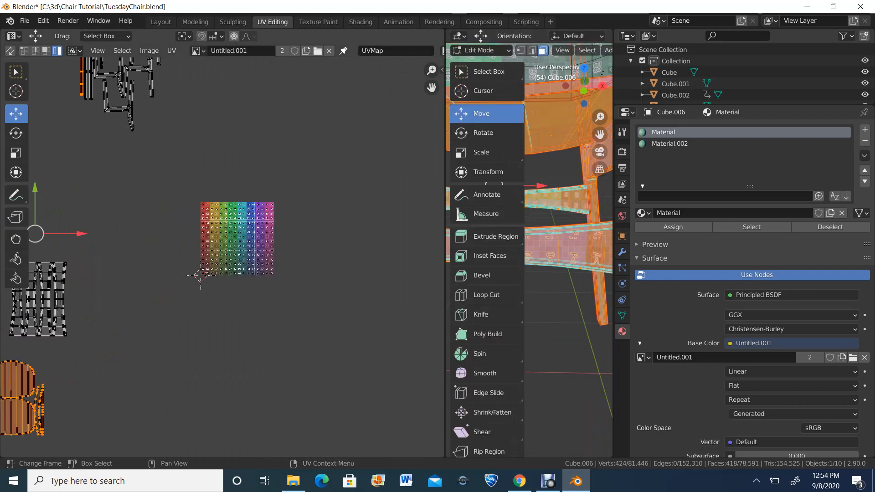
{"action": "middle_click_drag", "start_coordinate": [64, 280], "coordinate": [222, 260]}
{"action": "scroll", "coordinate": [221, 260], "scroll_direction": "up", "scroll_amount": 2}
{"action": "scroll", "coordinate": [223, 258], "scroll_direction": "up", "scroll_amount": 4}
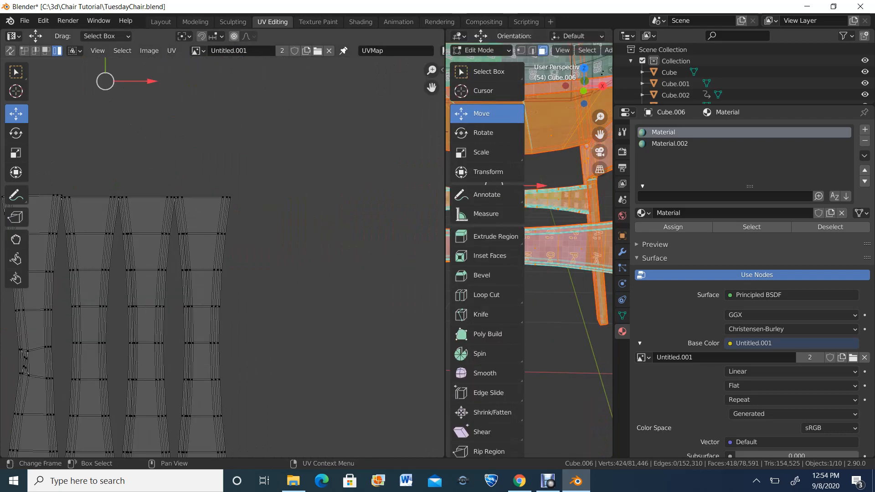
{"action": "scroll", "coordinate": [223, 258], "scroll_direction": "down", "scroll_amount": 2}
{"action": "left_click", "coordinate": [16, 72]}
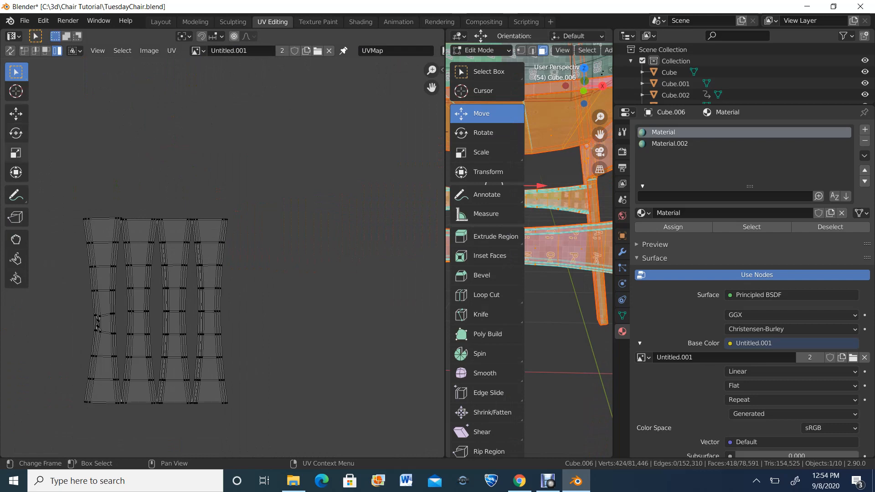
{"action": "left_click_drag", "start_coordinate": [50, 154], "coordinate": [307, 428]}
{"action": "scroll", "coordinate": [438, 254], "scroll_direction": "down", "scroll_amount": 2}
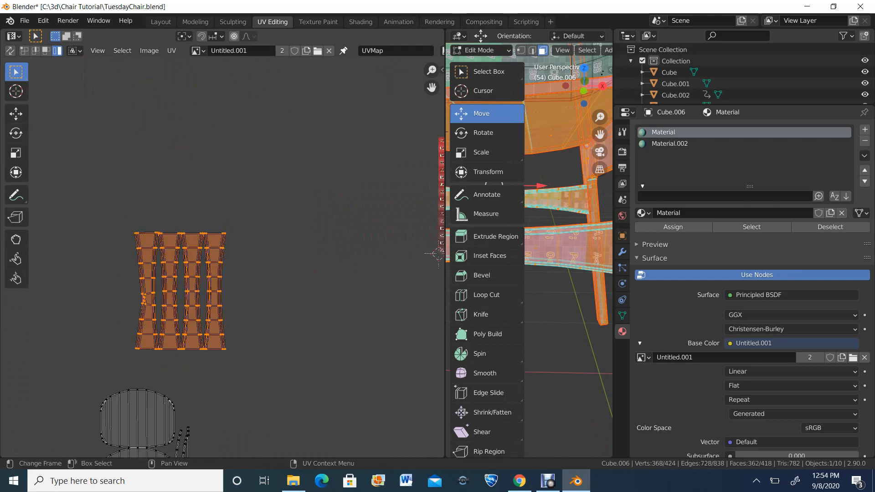
{"action": "scroll", "coordinate": [437, 254], "scroll_direction": "down", "scroll_amount": 1}
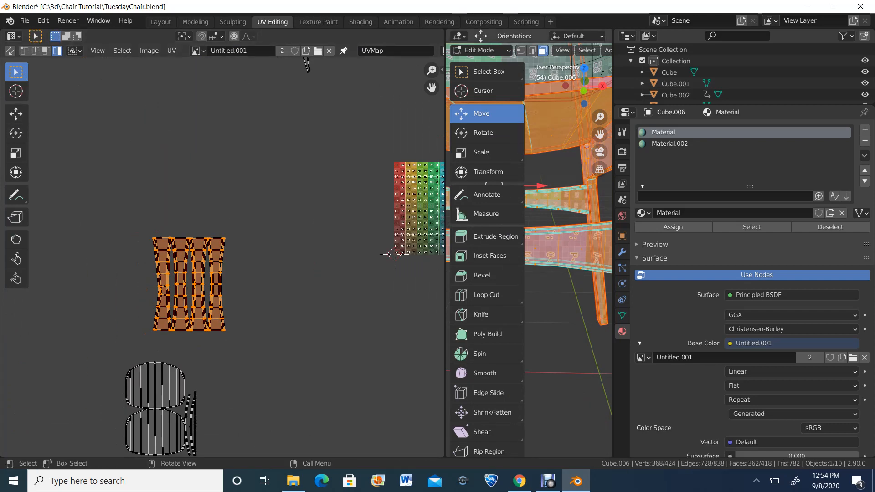
{"action": "key", "text": "s"}
{"action": "left_click_drag", "start_coordinate": [445, 250], "coordinate": [268, 250]}
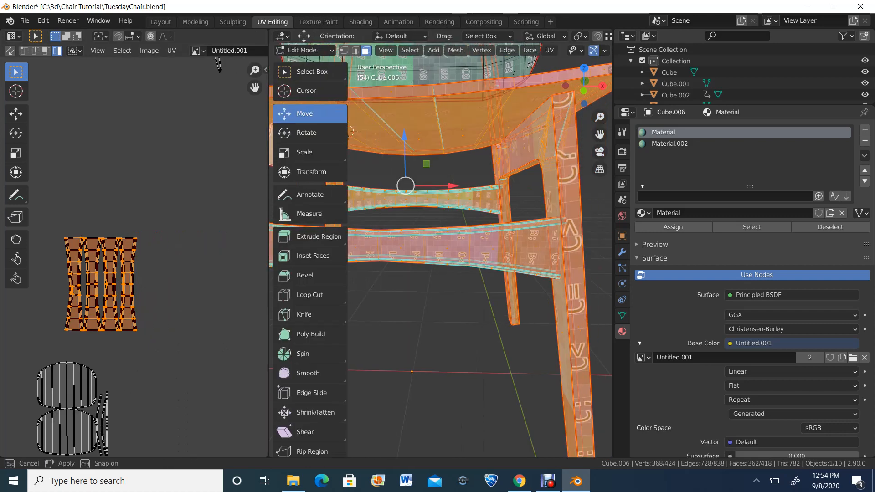
{"action": "left_click", "coordinate": [16, 153]}
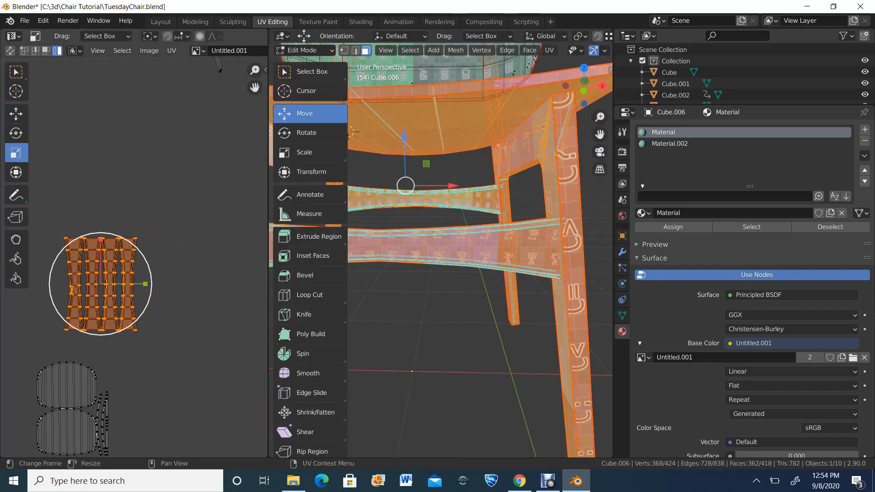
{"action": "left_click_drag", "start_coordinate": [133, 248], "coordinate": [132, 278]}
Scale the crossrails' UV islands down further by a uniform factor of about 0.39, judging the texture size on the chair.
{"action": "scroll", "coordinate": [440, 260], "scroll_direction": "down", "scroll_amount": 3}
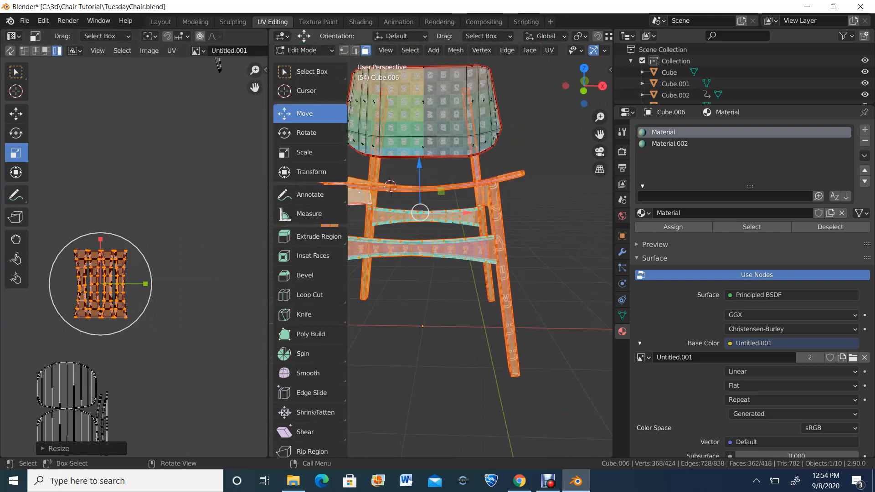
{"action": "middle_click_drag", "start_coordinate": [440, 260], "coordinate": [444, 283]}
{"action": "scroll", "coordinate": [440, 260], "scroll_direction": "up", "scroll_amount": 4}
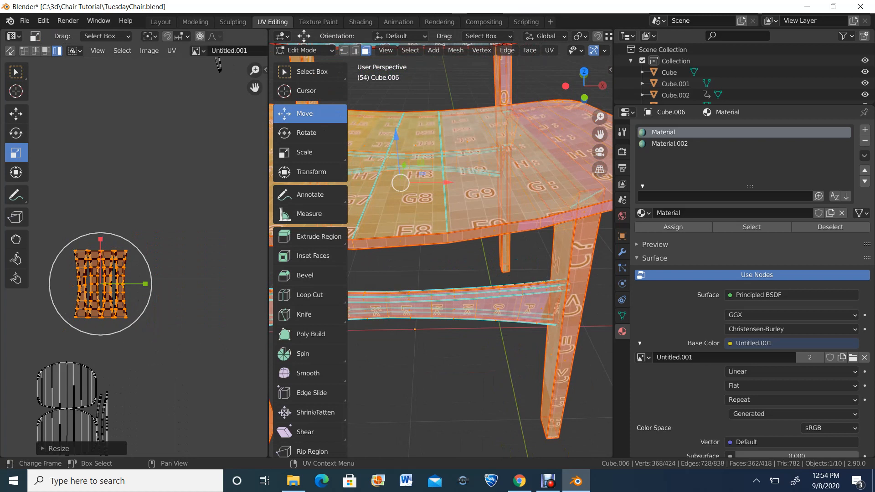
{"action": "key", "text": "s"}
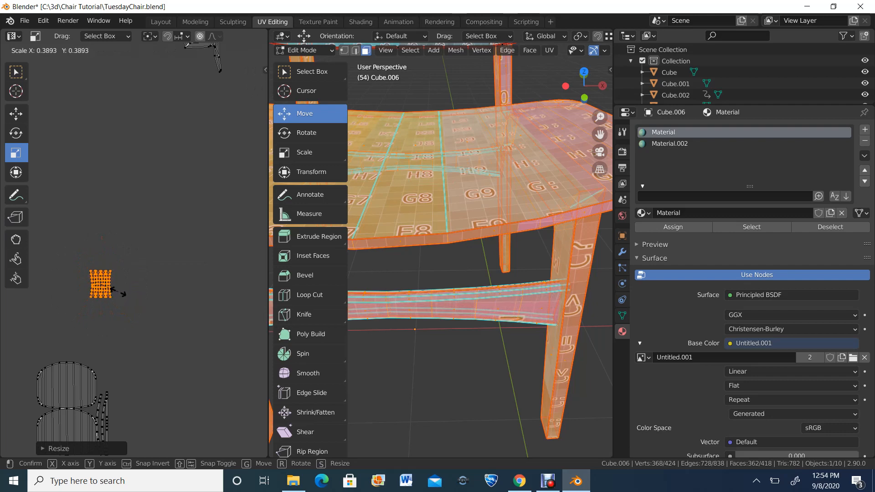
{"action": "left_click", "coordinate": [122, 294]}
Move the shrunken crossrail UV islands down beside the two stacked rounded panel islands.
{"action": "scroll", "coordinate": [219, 256], "scroll_direction": "down", "scroll_amount": 4}
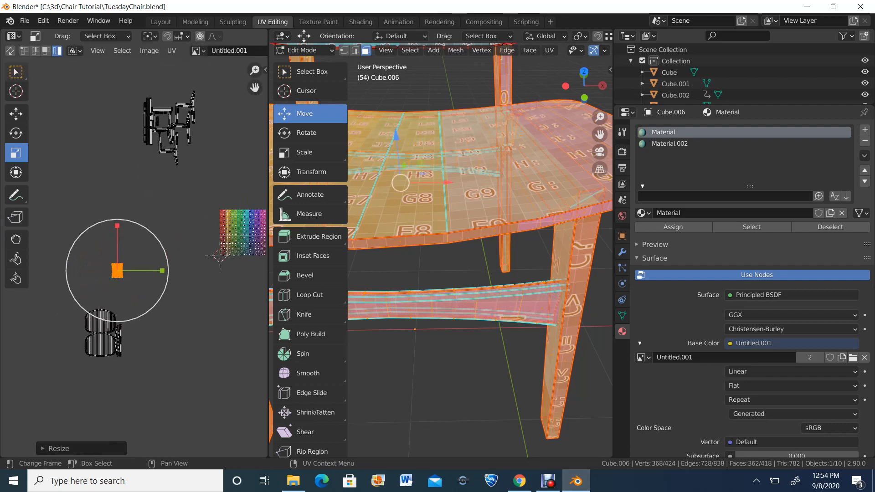
{"action": "key", "text": "w"}
{"action": "scroll", "coordinate": [219, 255], "scroll_direction": "up", "scroll_amount": 2}
{"action": "scroll", "coordinate": [134, 257], "scroll_direction": "down", "scroll_amount": 4}
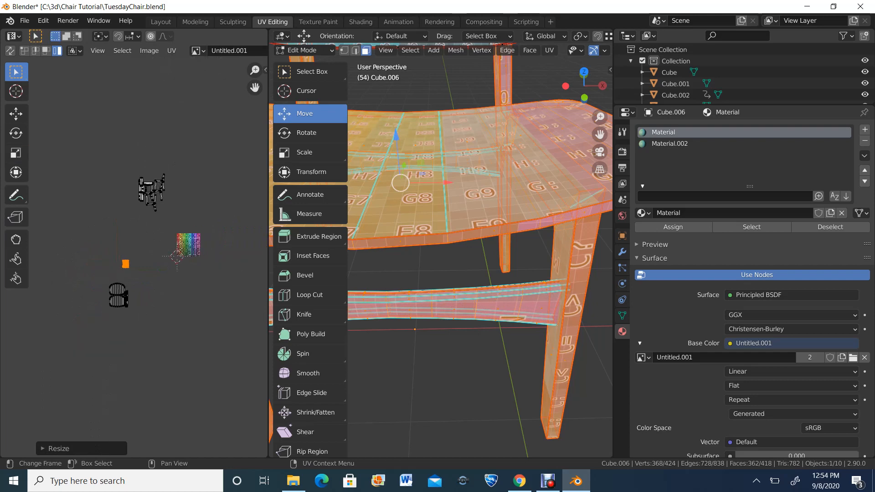
{"action": "scroll", "coordinate": [134, 258], "scroll_direction": "up", "scroll_amount": 3}
{"action": "middle_click_drag", "start_coordinate": [134, 274], "coordinate": [158, 231]}
{"action": "scroll", "coordinate": [158, 231], "scroll_direction": "up", "scroll_amount": 1}
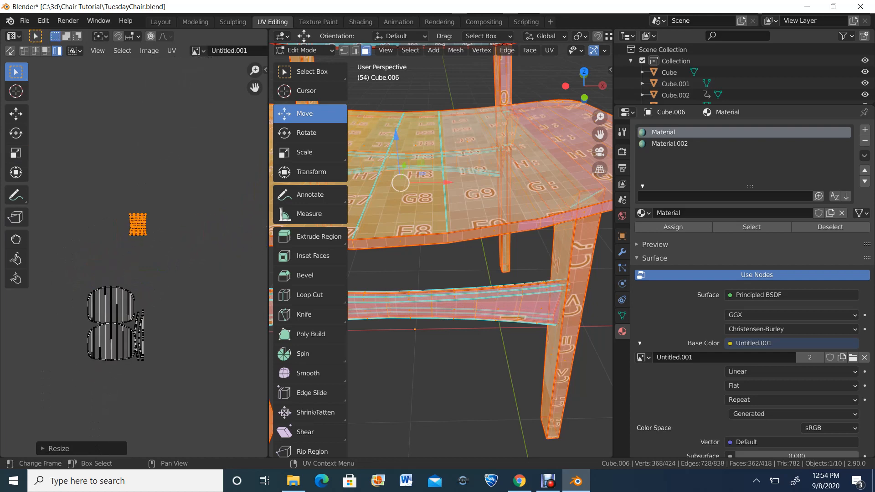
{"action": "scroll", "coordinate": [134, 257], "scroll_direction": "down", "scroll_amount": 2}
{"action": "scroll", "coordinate": [134, 257], "scroll_direction": "up", "scroll_amount": 1}
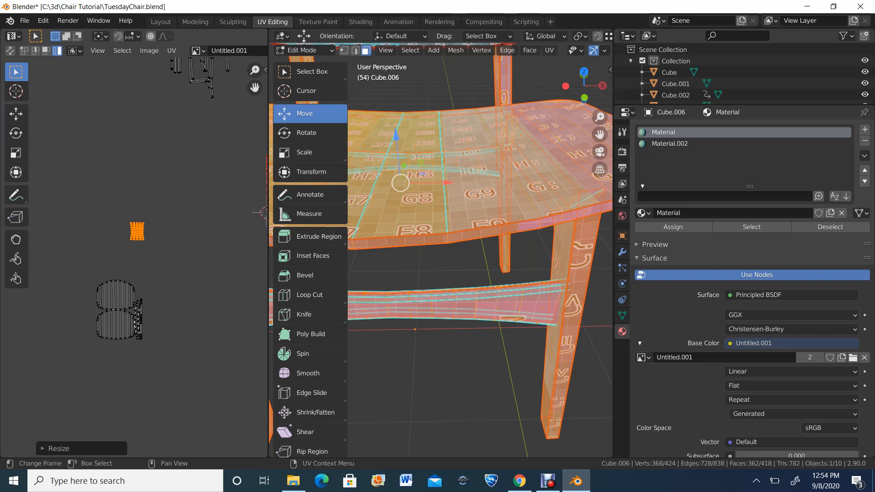
{"action": "left_click_drag", "start_coordinate": [111, 230], "coordinate": [138, 245]}
{"action": "left_click_drag", "start_coordinate": [110, 209], "coordinate": [166, 263]}
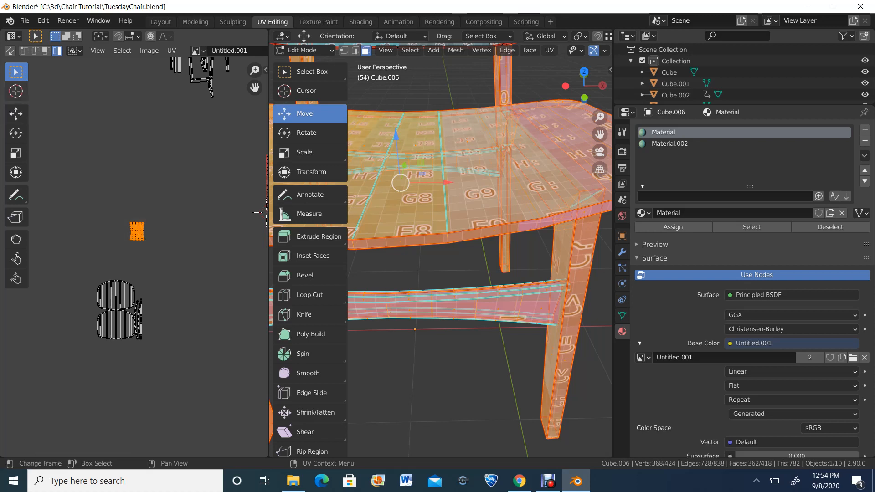
{"action": "left_click", "coordinate": [16, 114]}
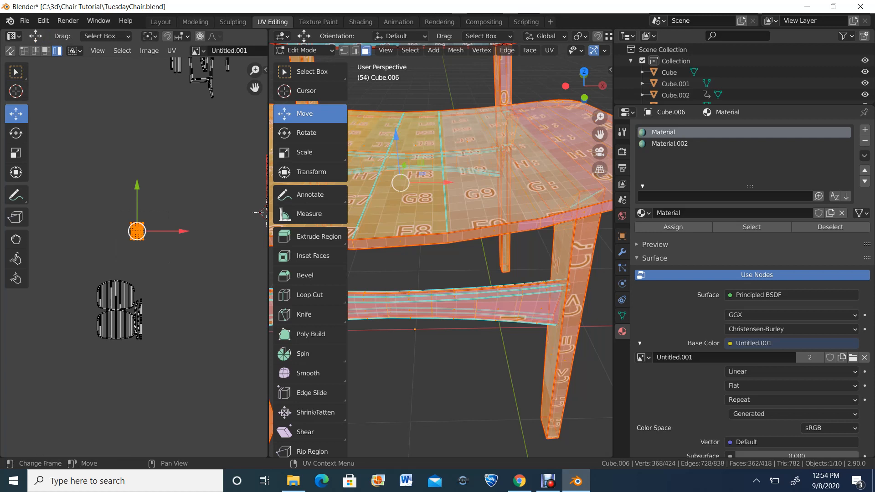
{"action": "left_click_drag", "start_coordinate": [136, 231], "coordinate": [92, 328]}
{"action": "scroll", "coordinate": [114, 301], "scroll_direction": "down", "scroll_amount": 5}
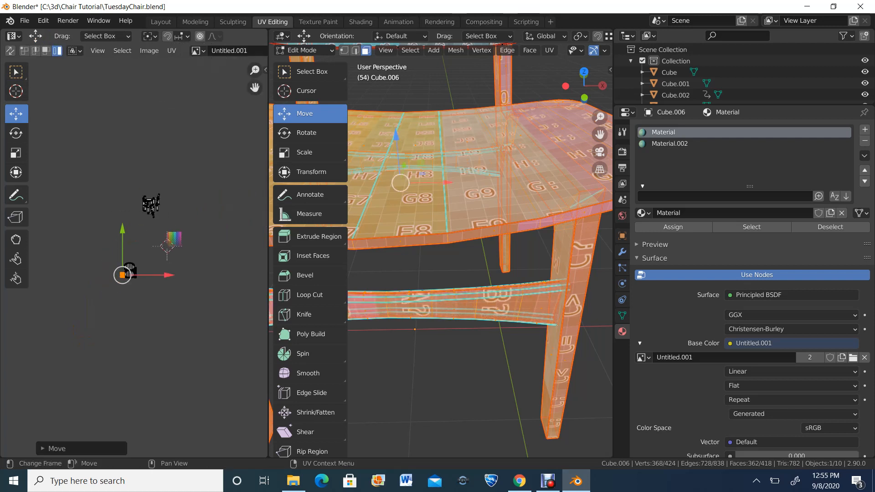
{"action": "scroll", "coordinate": [134, 256], "scroll_direction": "up", "scroll_amount": 5}
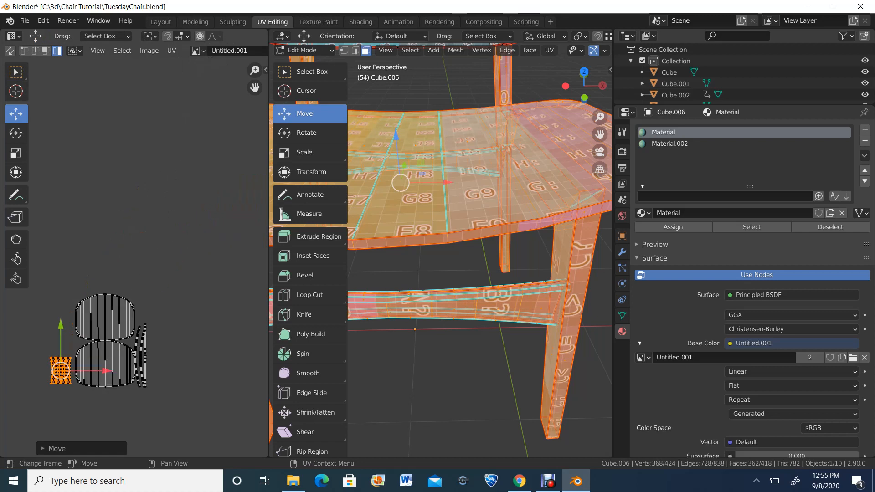
{"action": "scroll", "coordinate": [135, 256], "scroll_direction": "down", "scroll_amount": 5}
{"action": "scroll", "coordinate": [135, 256], "scroll_direction": "up", "scroll_amount": 5}
{"action": "scroll", "coordinate": [135, 255], "scroll_direction": "down", "scroll_amount": 6}
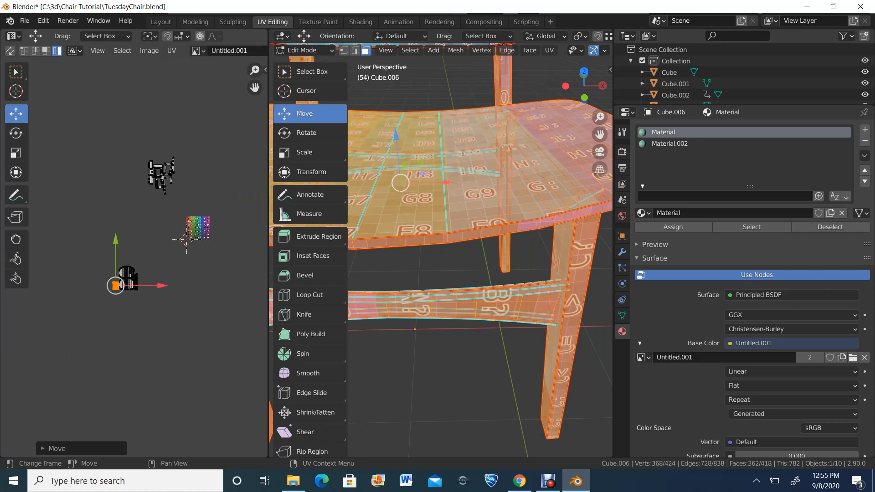
{"action": "scroll", "coordinate": [134, 256], "scroll_direction": "up", "scroll_amount": 3}
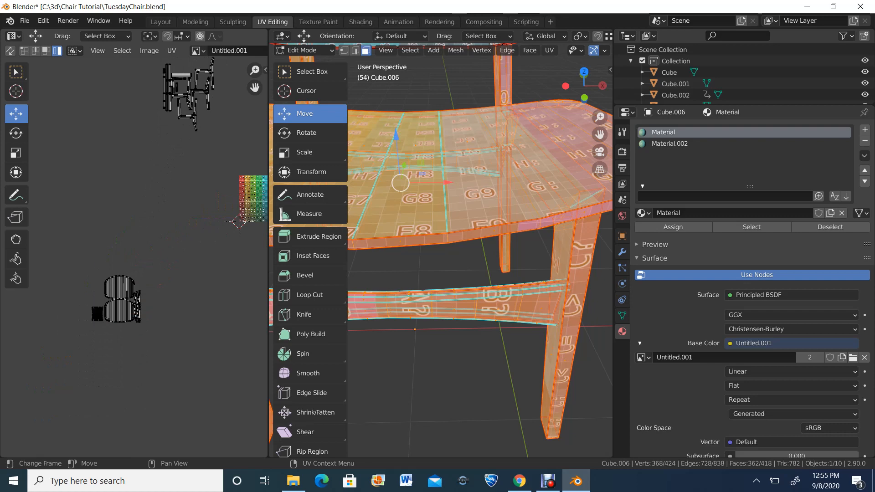
{"action": "scroll", "coordinate": [129, 258], "scroll_direction": "down", "scroll_amount": 2}
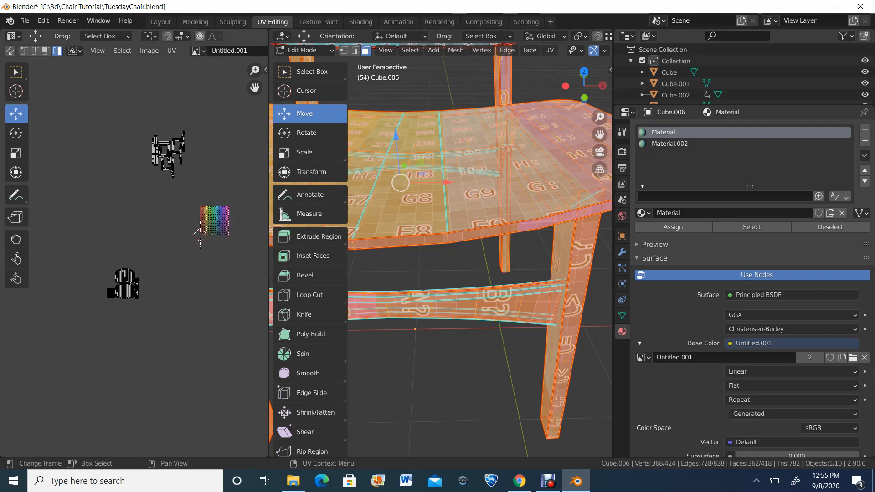
Enlarge the UV editor, reveal the hidden UV islands and move them next to the stacked rounded panel islands.
{"action": "left_click_drag", "start_coordinate": [269, 36], "coordinate": [522, 36]}
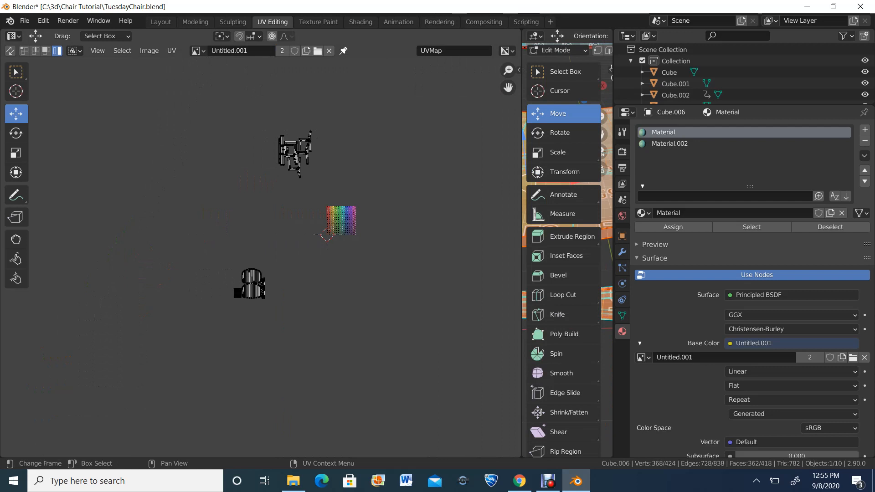
{"action": "key", "text": "alt+h"}
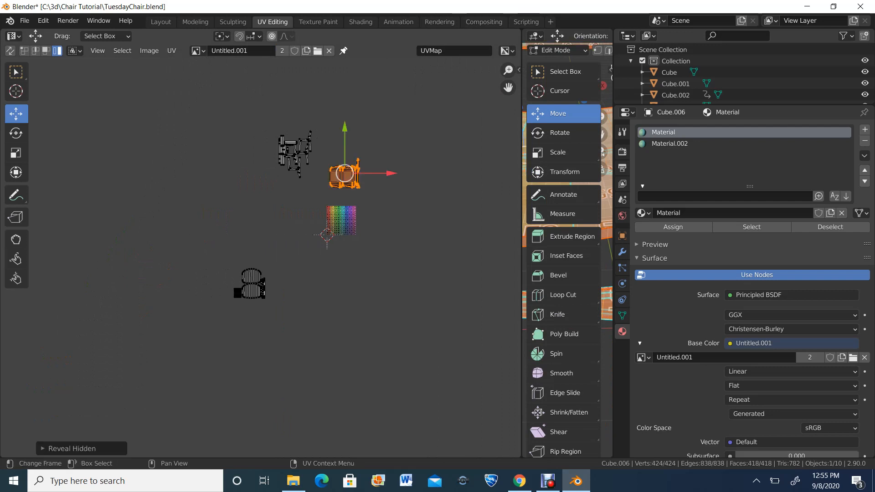
{"action": "scroll", "coordinate": [261, 257], "scroll_direction": "up", "scroll_amount": 2}
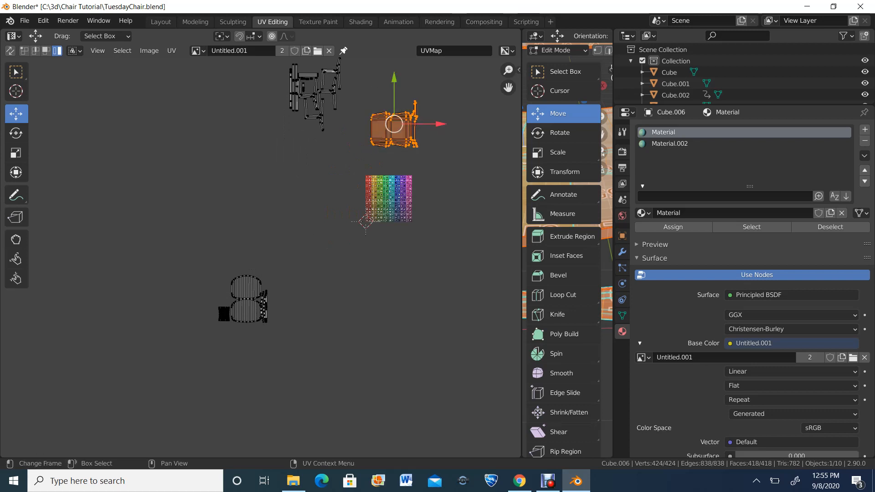
{"action": "key", "text": "g"}
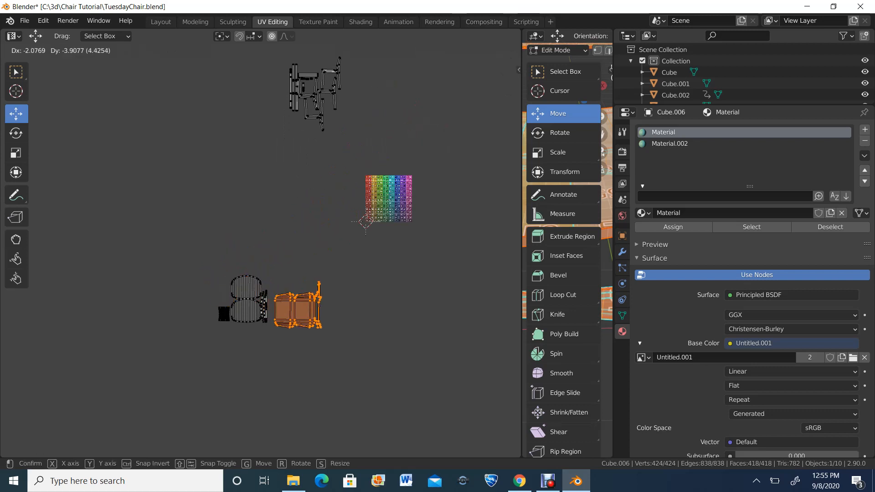
{"action": "key", "text": "Return"}
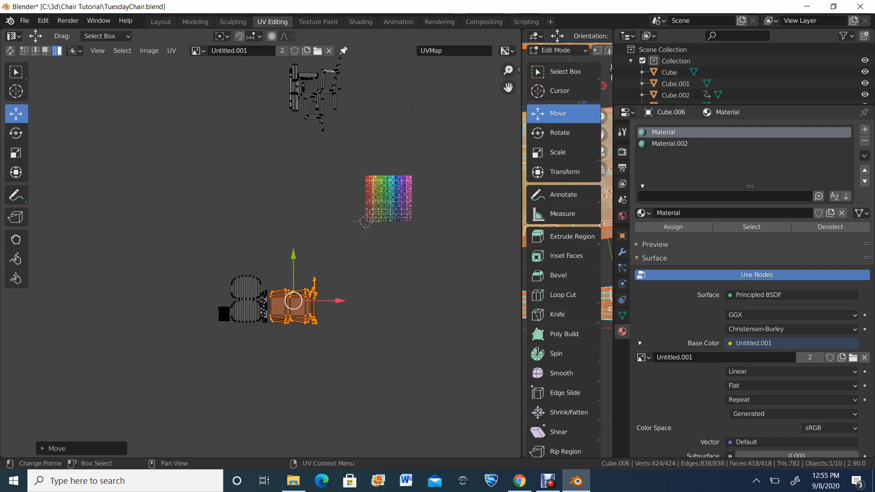
Move the whole group of leg frame UV islands down, just above the panel islands.
{"action": "left_click_drag", "start_coordinate": [238, 179], "coordinate": [367, 47]}
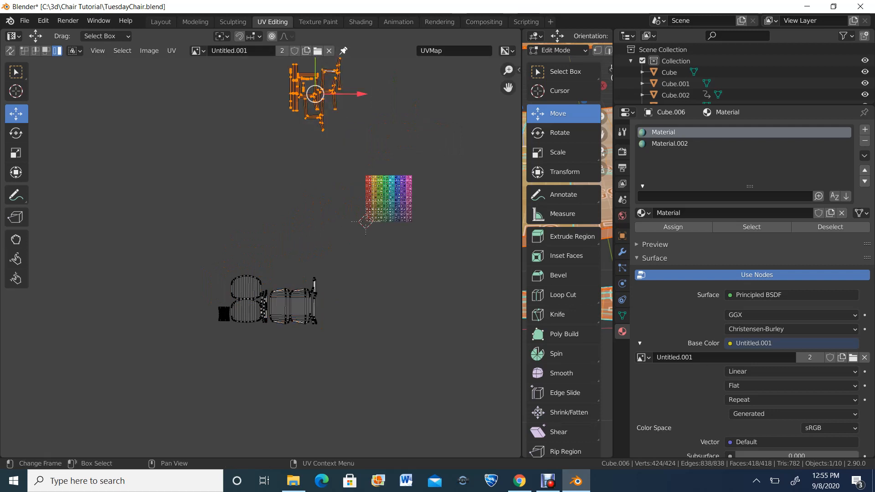
{"action": "key", "text": "g"}
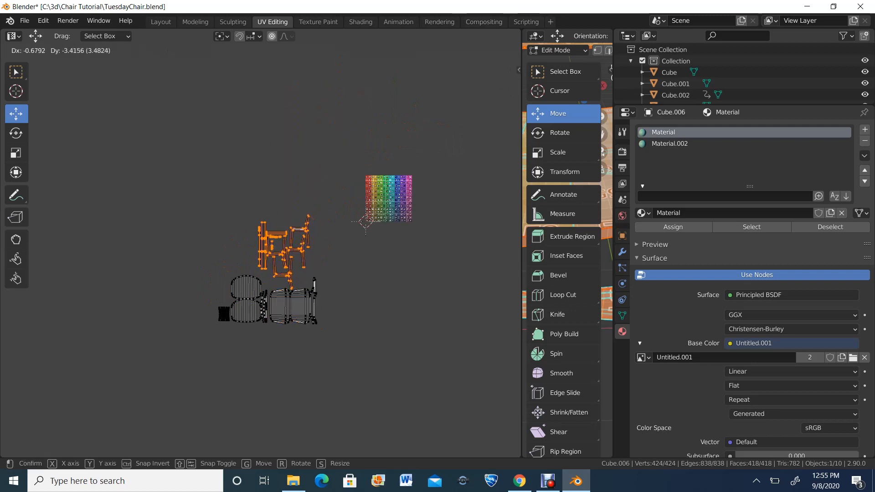
{"action": "left_click", "coordinate": [260, 257]}
Move the two rightmost side-frame islands of the leg group down, directly above the barrel-shaped panel islands.
{"action": "scroll", "coordinate": [260, 256], "scroll_direction": "up", "scroll_amount": 3}
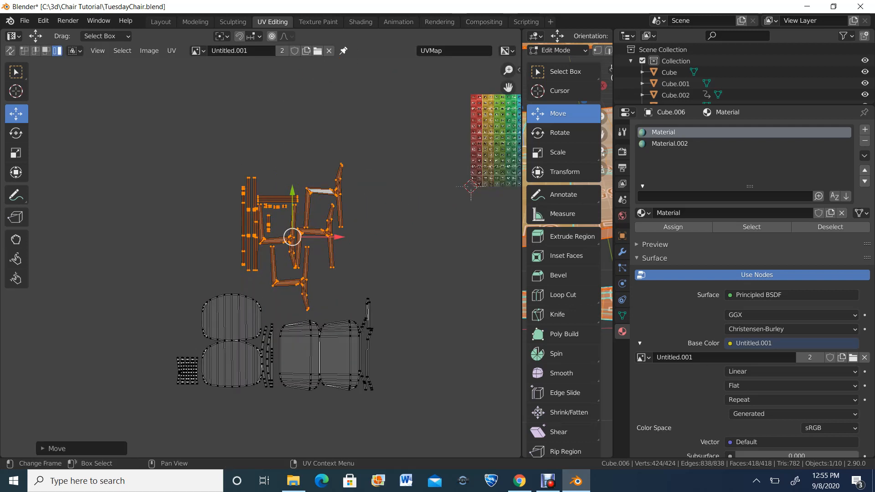
{"action": "left_click_drag", "start_coordinate": [401, 158], "coordinate": [296, 263]}
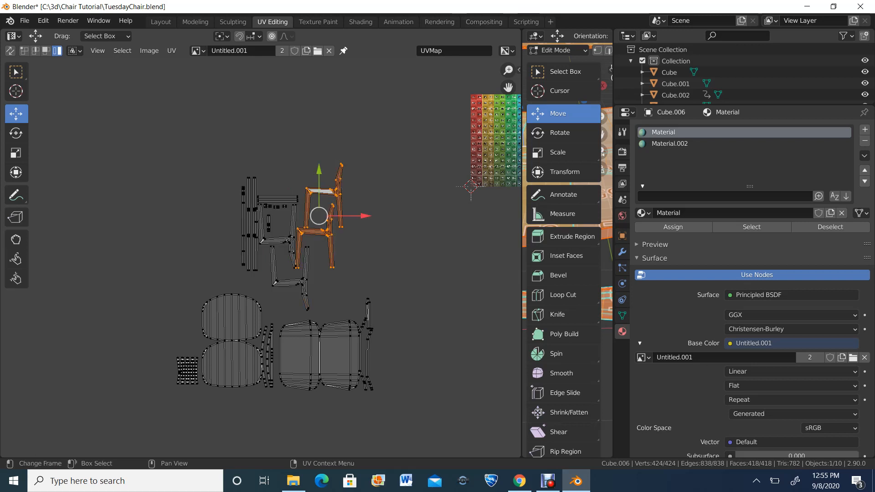
{"action": "key", "text": "g"}
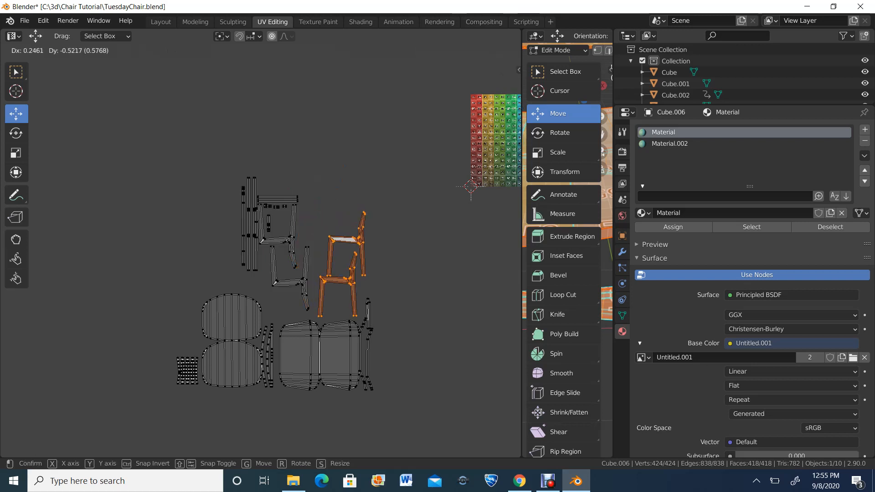
{"action": "key", "text": "Return"}
Select the lowest remaining side-frame island of the leg group and shift it slightly down towards the panel islands.
{"action": "left_click_drag", "start_coordinate": [288, 145], "coordinate": [209, 272]}
{"action": "left_click_drag", "start_coordinate": [297, 278], "coordinate": [292, 296]}
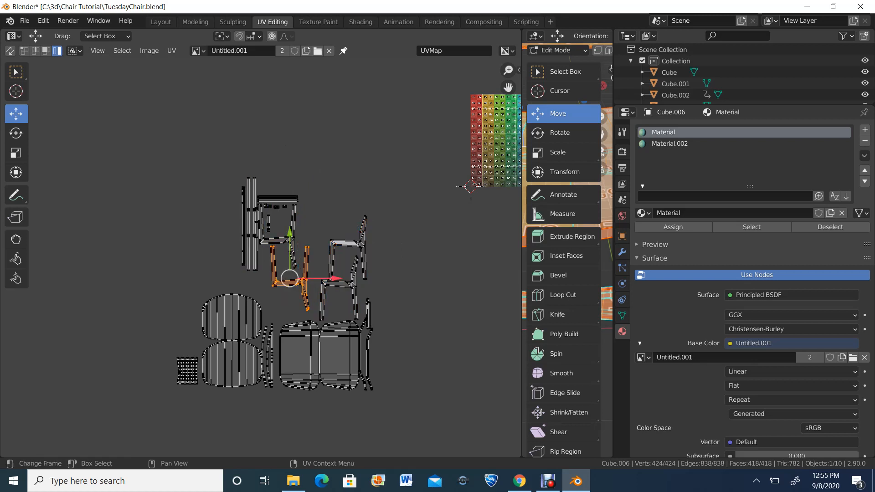
{"action": "key", "text": "g"}
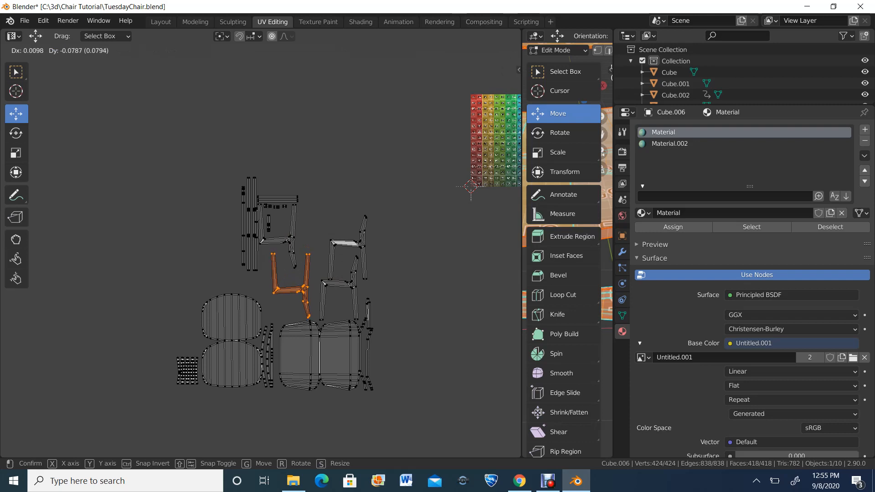
{"action": "key", "text": "Return"}
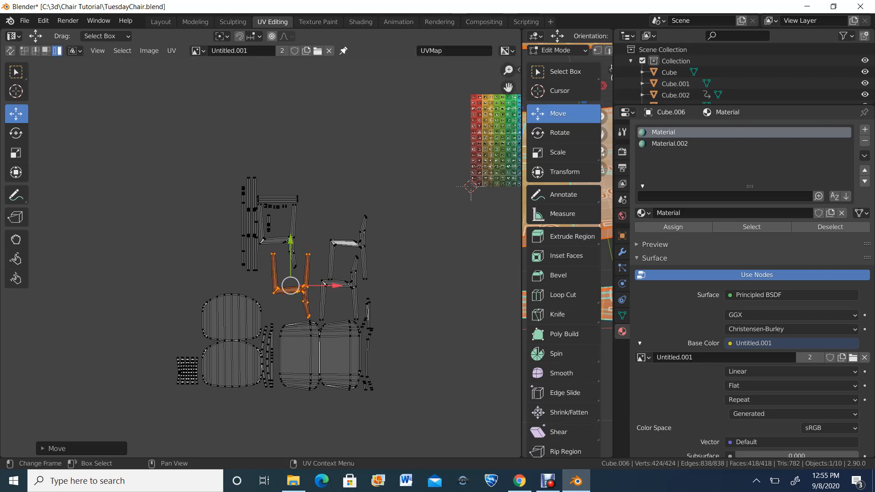
Select all the chair's UV islands and move them together onto the colour grid texture.
{"action": "scroll", "coordinate": [261, 258], "scroll_direction": "down", "scroll_amount": 3}
{"action": "left_click_drag", "start_coordinate": [200, 159], "coordinate": [383, 370]}
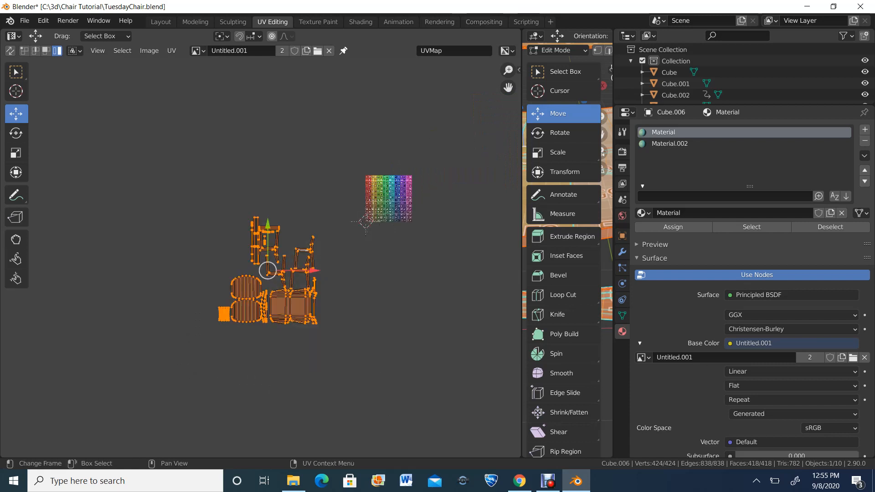
{"action": "left_click_drag", "start_coordinate": [267, 271], "coordinate": [376, 187]}
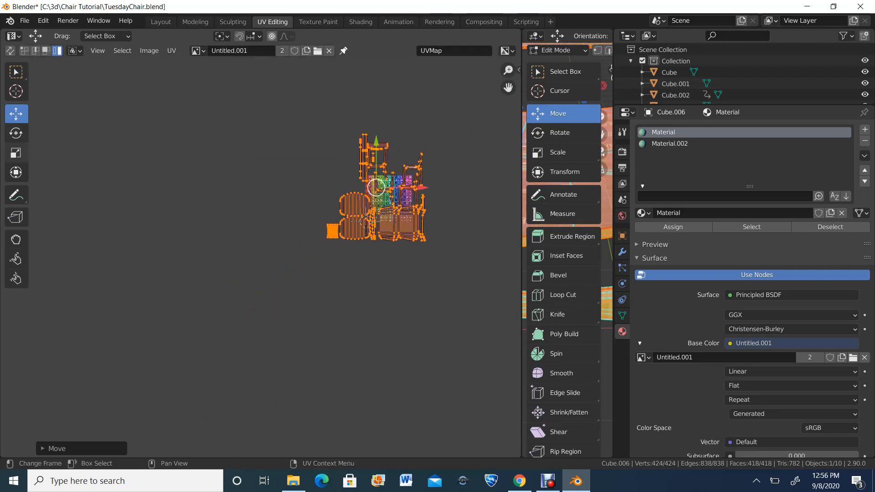
Scale all the selected UV islands down together until the layout is smaller than the colour grid.
{"action": "left_click", "coordinate": [16, 152]}
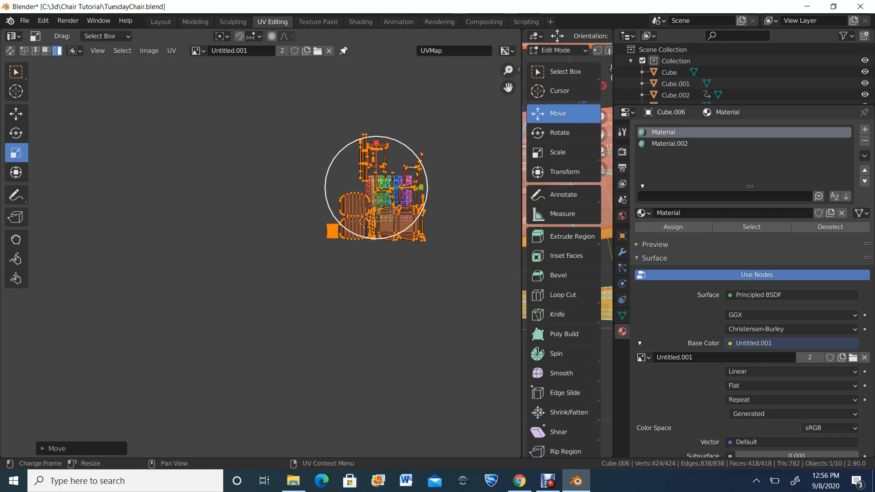
{"action": "left_click_drag", "start_coordinate": [366, 228], "coordinate": [515, 168]}
{"action": "middle_click_drag", "start_coordinate": [513, 91], "coordinate": [243, 226]}
{"action": "scroll", "coordinate": [243, 226], "scroll_direction": "up", "scroll_amount": 2}
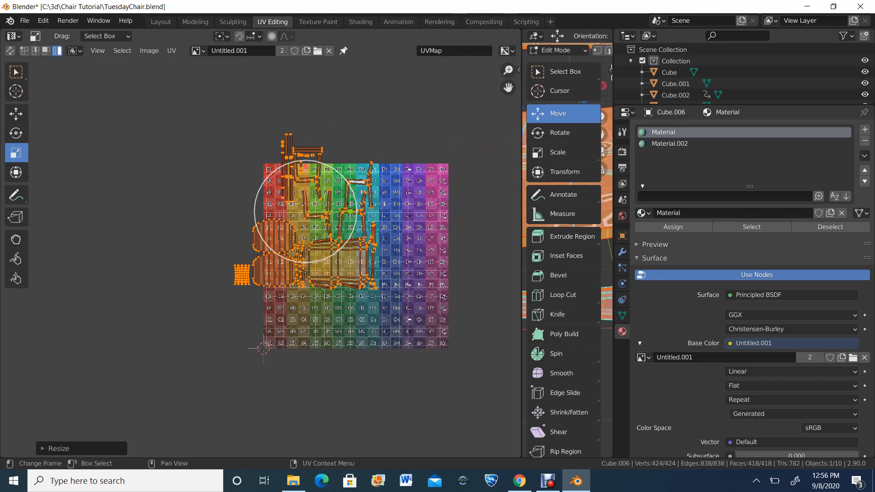
{"action": "middle_click_drag", "start_coordinate": [366, 285], "coordinate": [257, 271]}
{"action": "scroll", "coordinate": [257, 271], "scroll_direction": "up", "scroll_amount": 2}
{"action": "scroll", "coordinate": [260, 257], "scroll_direction": "down", "scroll_amount": 1}
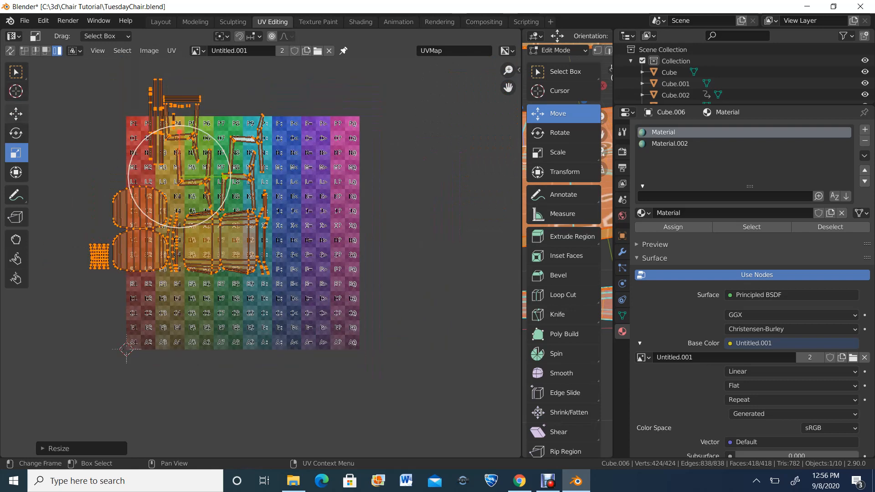
Move all the UV islands fully inside the colour grid and enlarge them slightly to fill more of it.
{"action": "left_click", "coordinate": [16, 113]}
{"action": "left_click_drag", "start_coordinate": [179, 177], "coordinate": [247, 229]}
{"action": "left_click", "coordinate": [16, 152]}
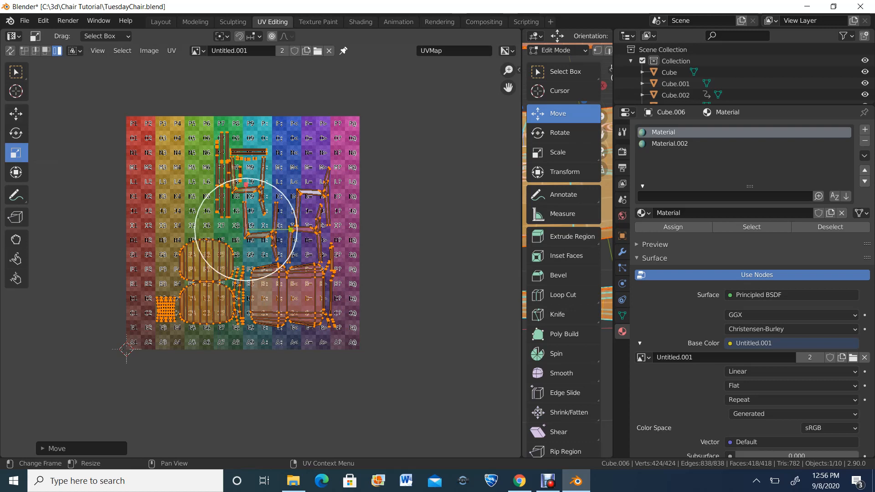
{"action": "left_click_drag", "start_coordinate": [201, 201], "coordinate": [197, 197]}
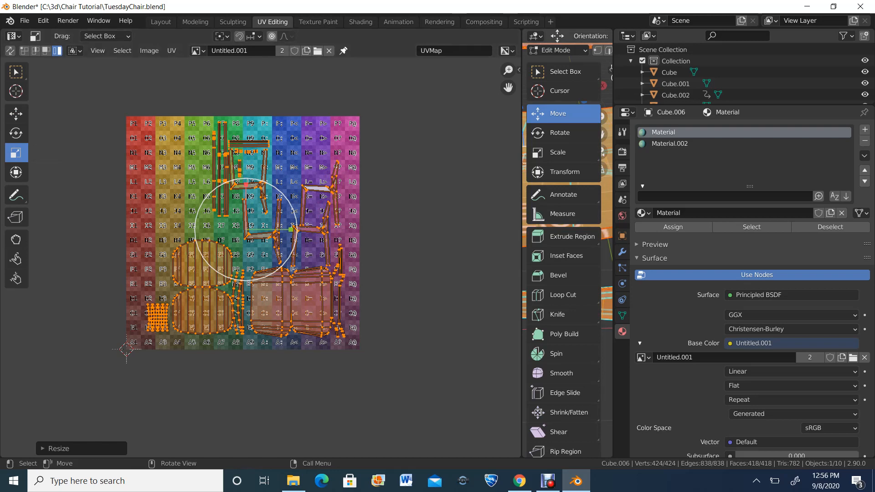
Widen the 3D viewport, deselect the chair's mesh and return the Unwrap chair to Object Mode.
{"action": "left_click_drag", "start_coordinate": [522, 116], "coordinate": [280, 116]}
{"action": "scroll", "coordinate": [446, 255], "scroll_direction": "down", "scroll_amount": 8}
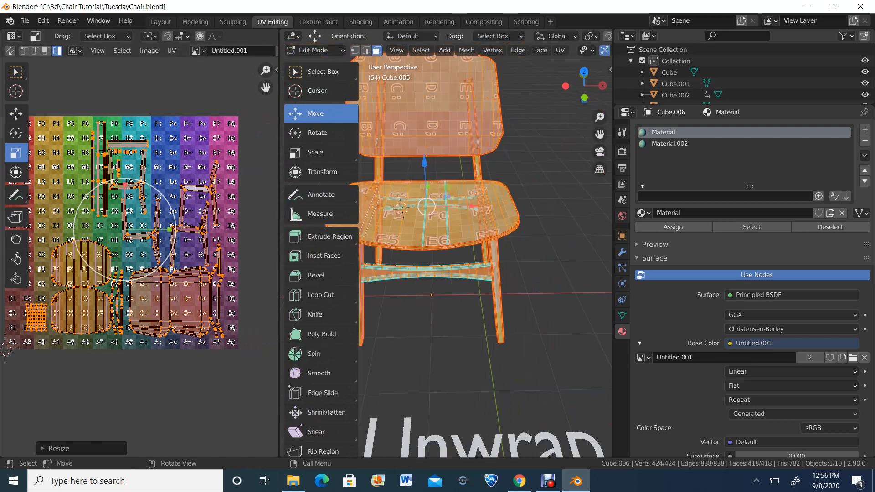
{"action": "key", "text": "alt+a"}
{"action": "left_click", "coordinate": [316, 51]}
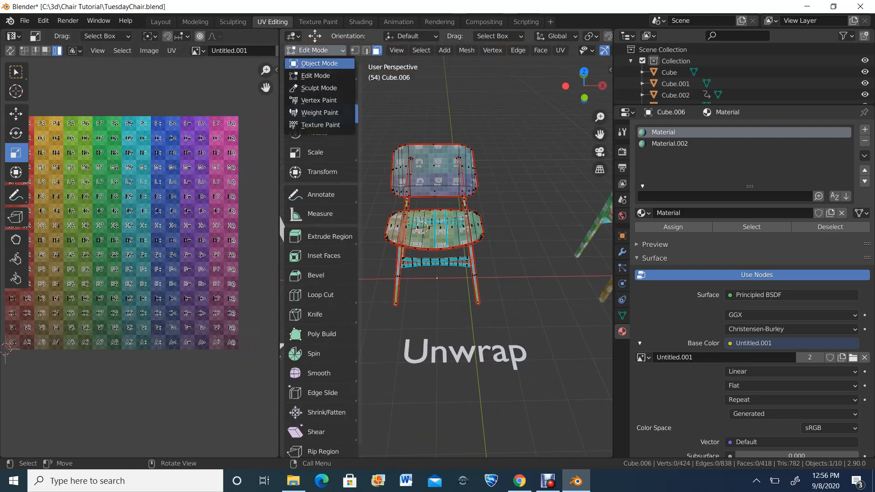
{"action": "left_click", "coordinate": [319, 64]}
{"action": "scroll", "coordinate": [446, 255], "scroll_direction": "down", "scroll_amount": 2}
{"action": "middle_click_drag", "start_coordinate": [446, 256], "coordinate": [420, 249]}
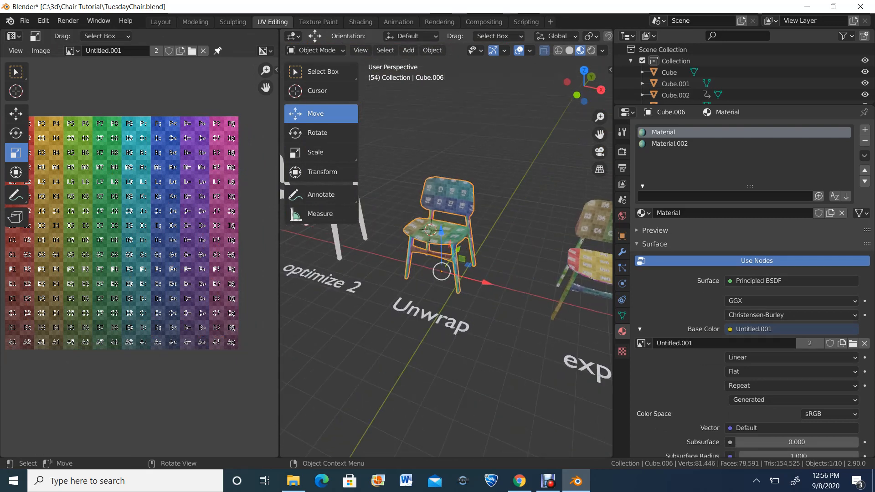
Select the textured chair beside the Unwrap chair and select its whole mesh in Edit Mode to view its UV layout.
{"action": "middle_click_drag", "start_coordinate": [565, 270], "coordinate": [407, 235], "text": "shift"}
{"action": "scroll", "coordinate": [433, 237], "scroll_direction": "up", "scroll_amount": 5}
{"action": "left_click", "coordinate": [451, 238]}
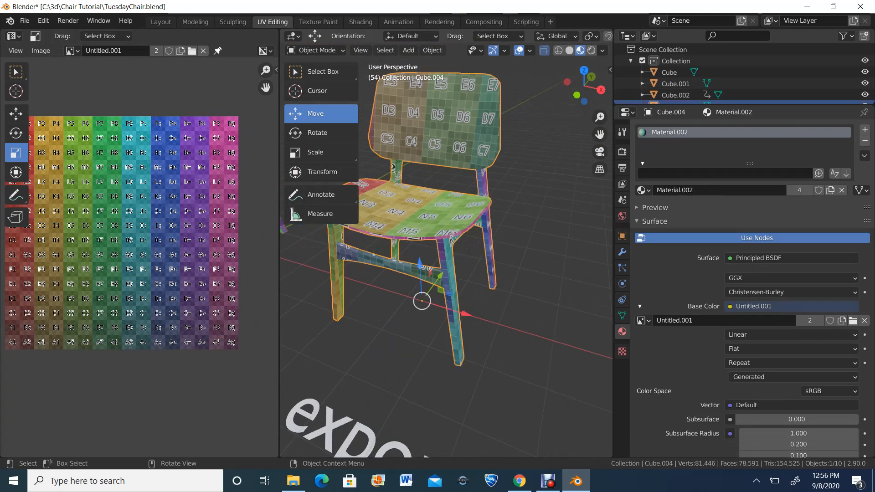
{"action": "scroll", "coordinate": [139, 257], "scroll_direction": "down", "scroll_amount": 3}
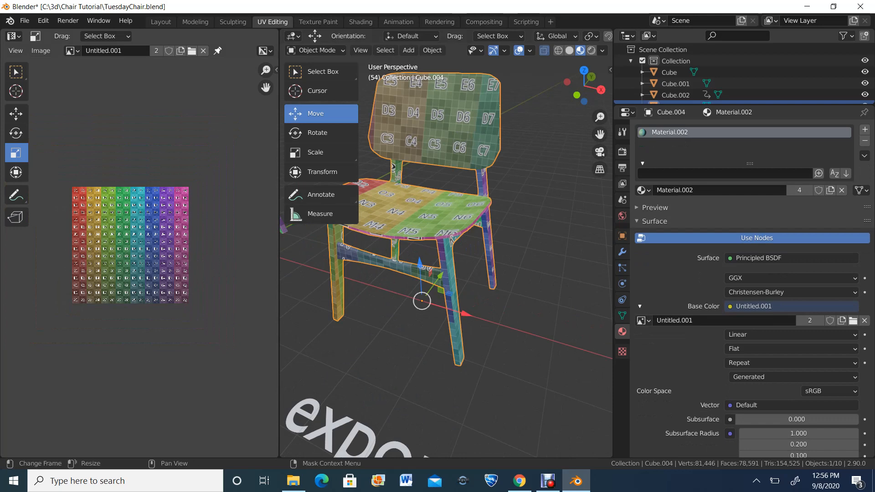
{"action": "left_click", "coordinate": [315, 50]}
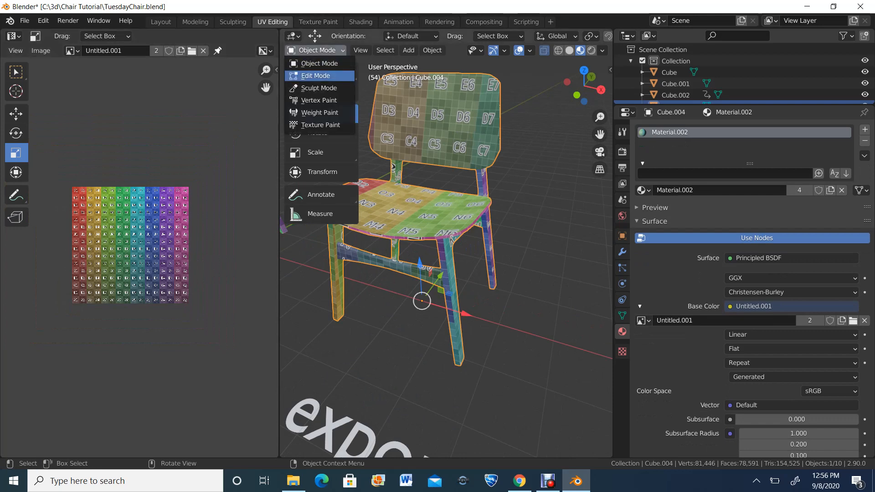
{"action": "left_click", "coordinate": [314, 75]}
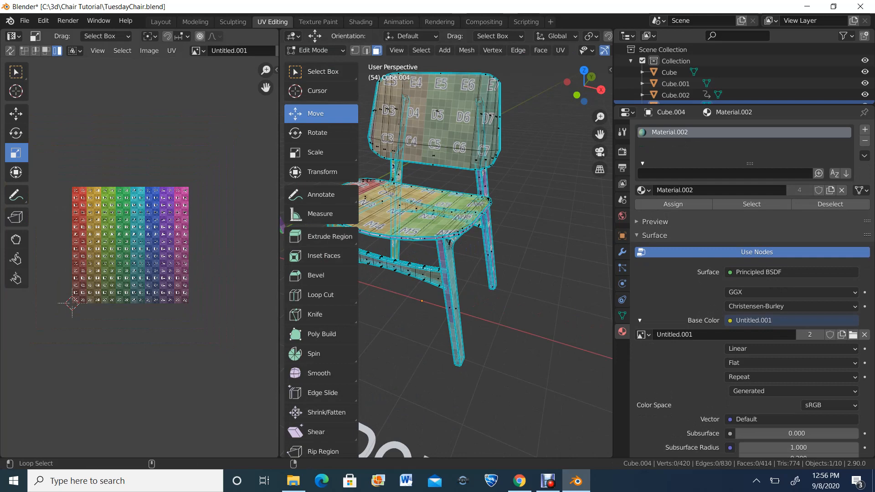
{"action": "key", "text": "a"}
{"action": "scroll", "coordinate": [85, 269], "scroll_direction": "up", "scroll_amount": 3}
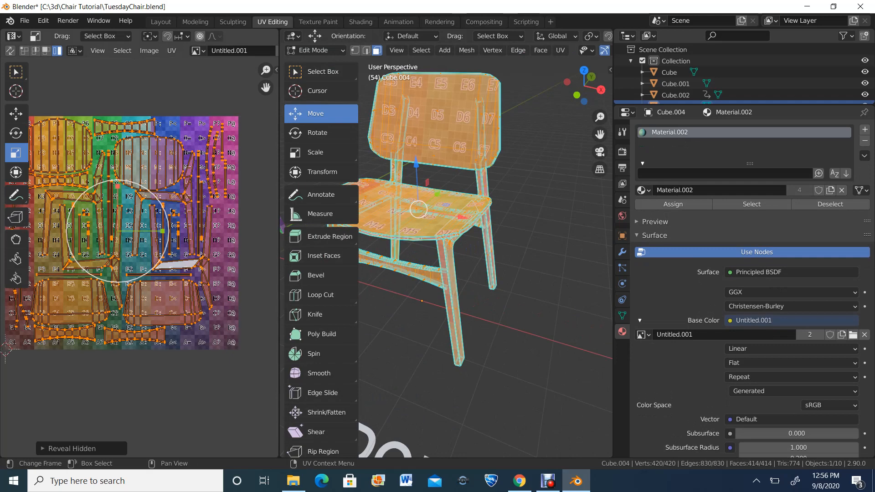
Reselect all of this chair's UV islands and show the image Untitled behind them instead of the colour grid.
{"action": "key", "text": "alt+a"}
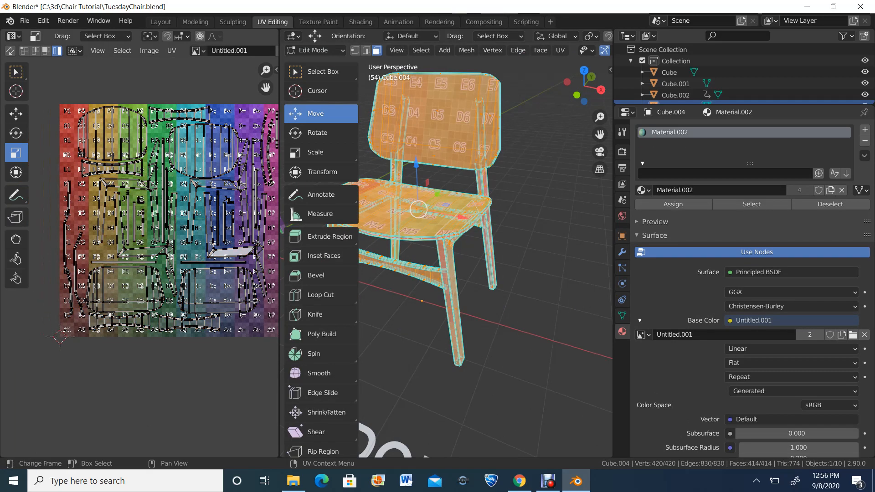
{"action": "scroll", "coordinate": [139, 258], "scroll_direction": "down", "scroll_amount": 2}
{"action": "left_click_drag", "start_coordinate": [70, 138], "coordinate": [247, 305]}
{"action": "scroll", "coordinate": [247, 305], "scroll_direction": "up", "scroll_amount": 2}
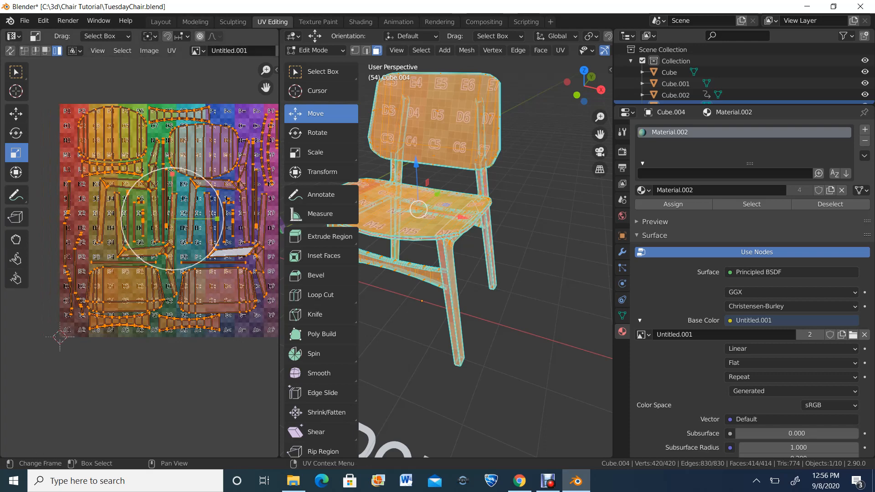
{"action": "left_click", "coordinate": [197, 50]}
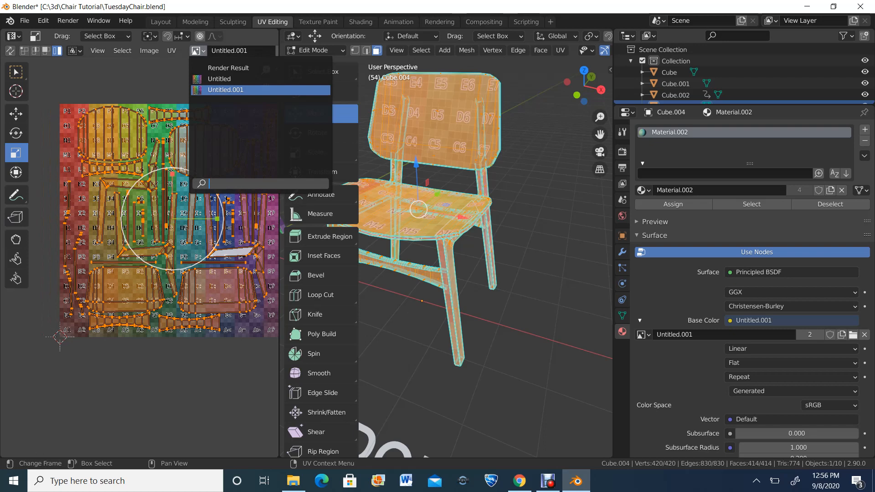
{"action": "left_click", "coordinate": [237, 79]}
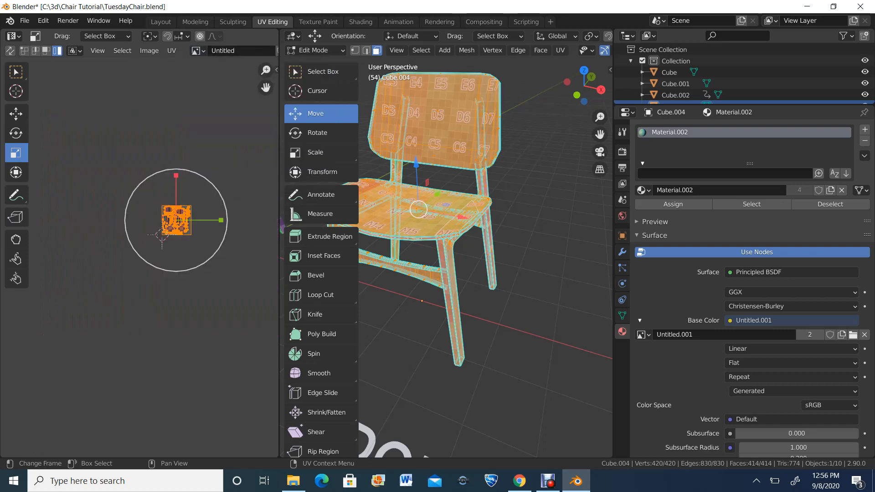
{"action": "scroll", "coordinate": [132, 176], "scroll_direction": "up", "scroll_amount": 6}
{"action": "middle_click_drag", "start_coordinate": [264, 156], "coordinate": [107, 300], "text": "shift"}
{"action": "scroll", "coordinate": [141, 258], "scroll_direction": "up", "scroll_amount": 3}
Select the upper-left barrel-shaped panel island with the Move tool, and return the chair to Object Mode.
{"action": "left_click", "coordinate": [16, 113]}
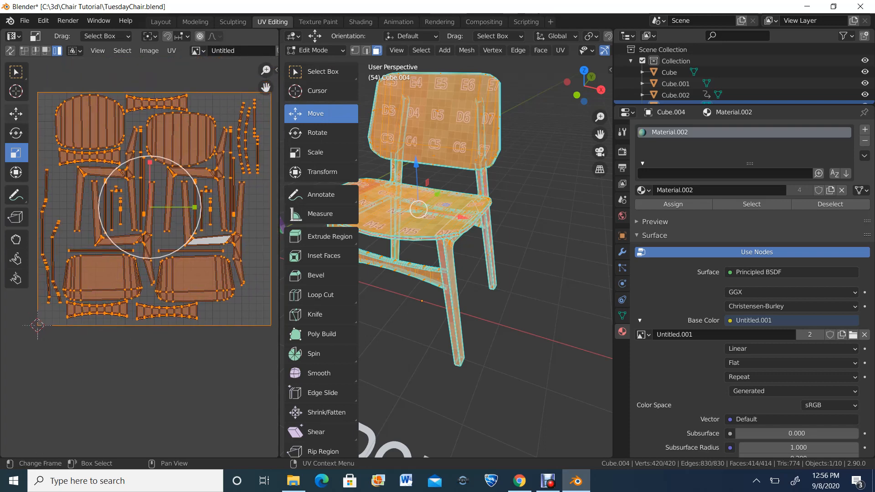
{"action": "left_click", "coordinate": [90, 127]}
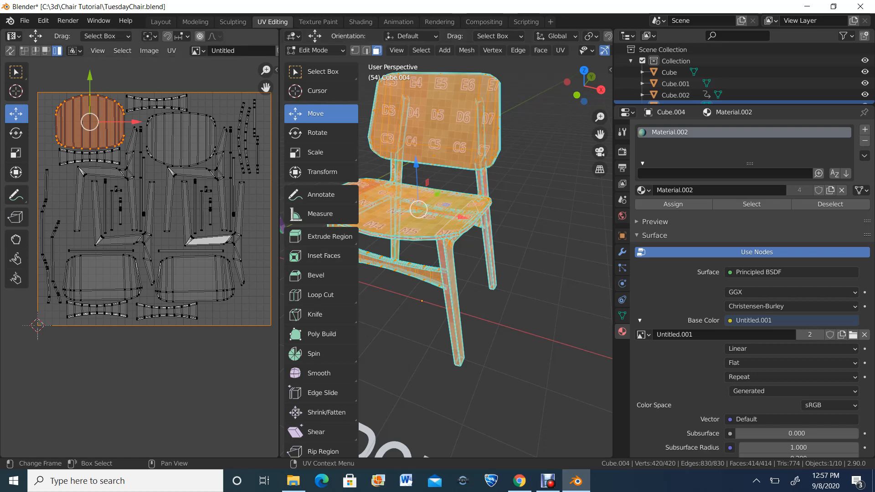
{"action": "scroll", "coordinate": [139, 257], "scroll_direction": "down", "scroll_amount": 1}
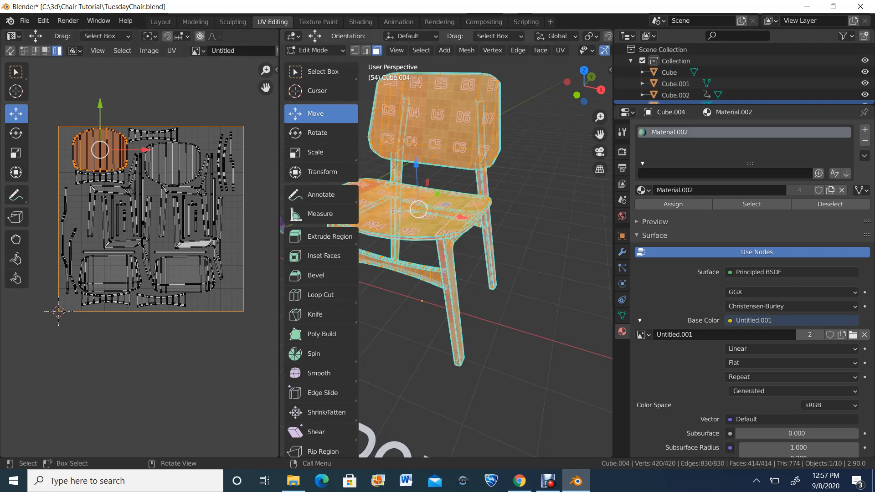
{"action": "left_click", "coordinate": [314, 50]}
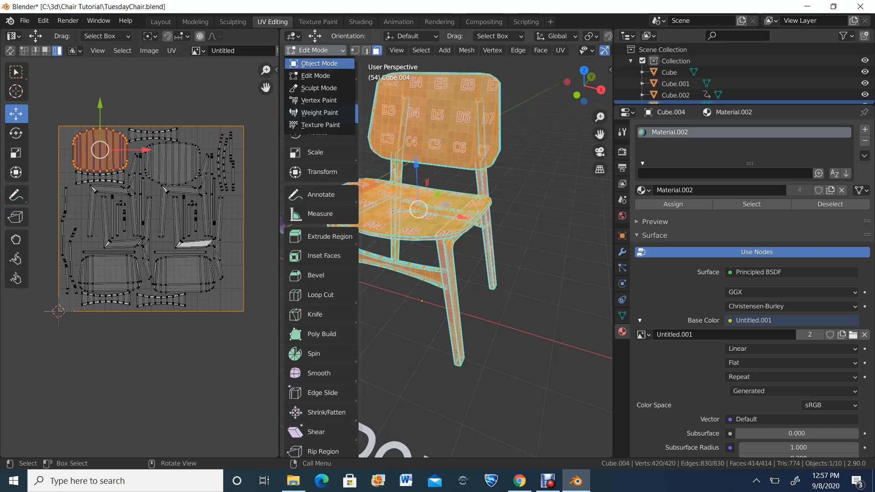
{"action": "left_click", "coordinate": [319, 63]}
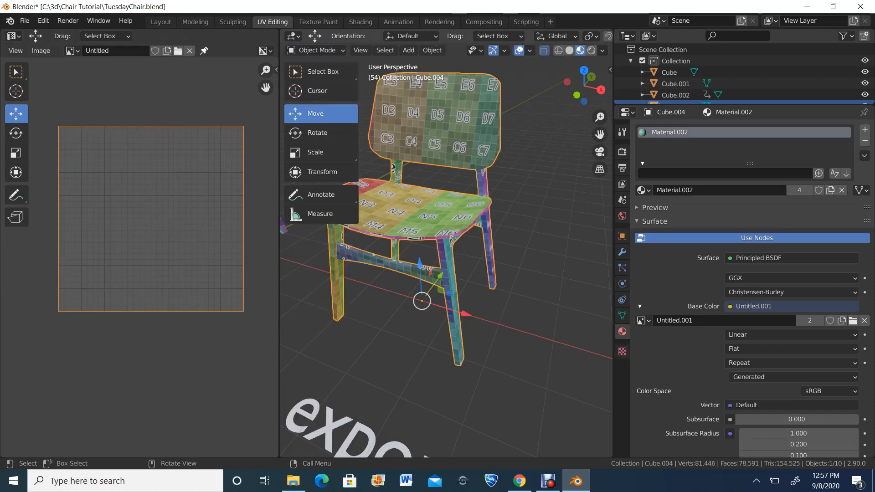